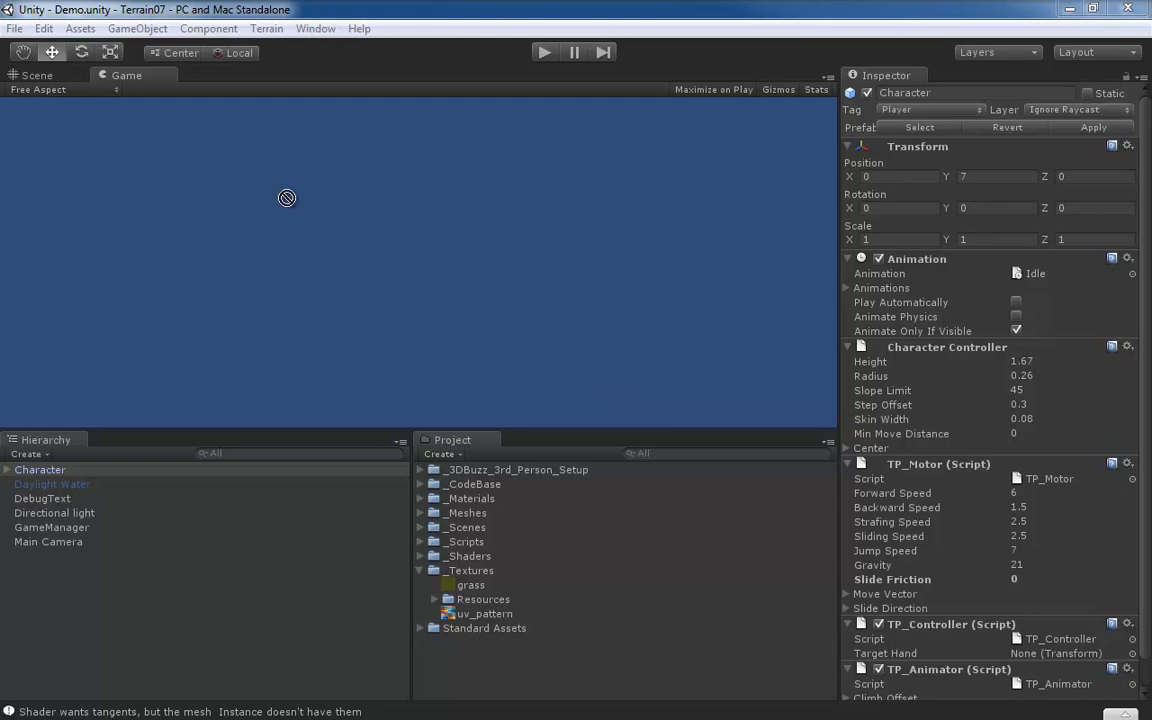
Step: Switch to Windows Explorer, open the Resources folder inside Brushes and examine the Alpha0 to Alpha18 brush images
{"action": "left_click", "coordinate": [166, 470]}
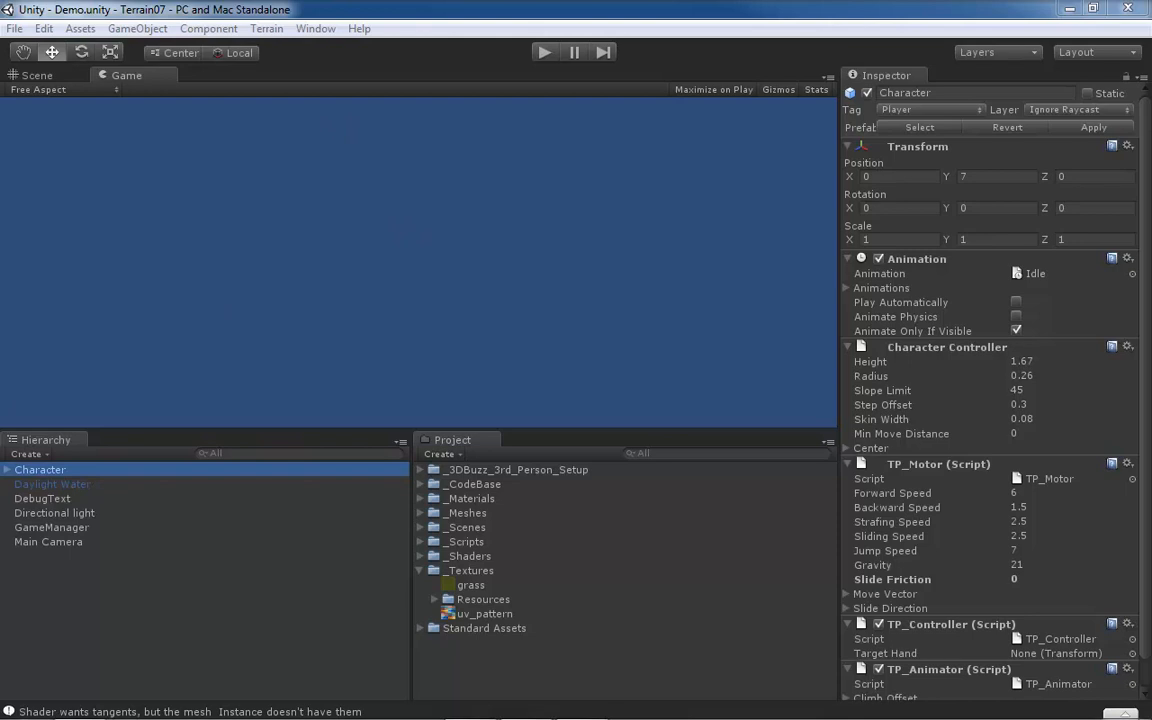
{"action": "key", "text": "alt+Tab"}
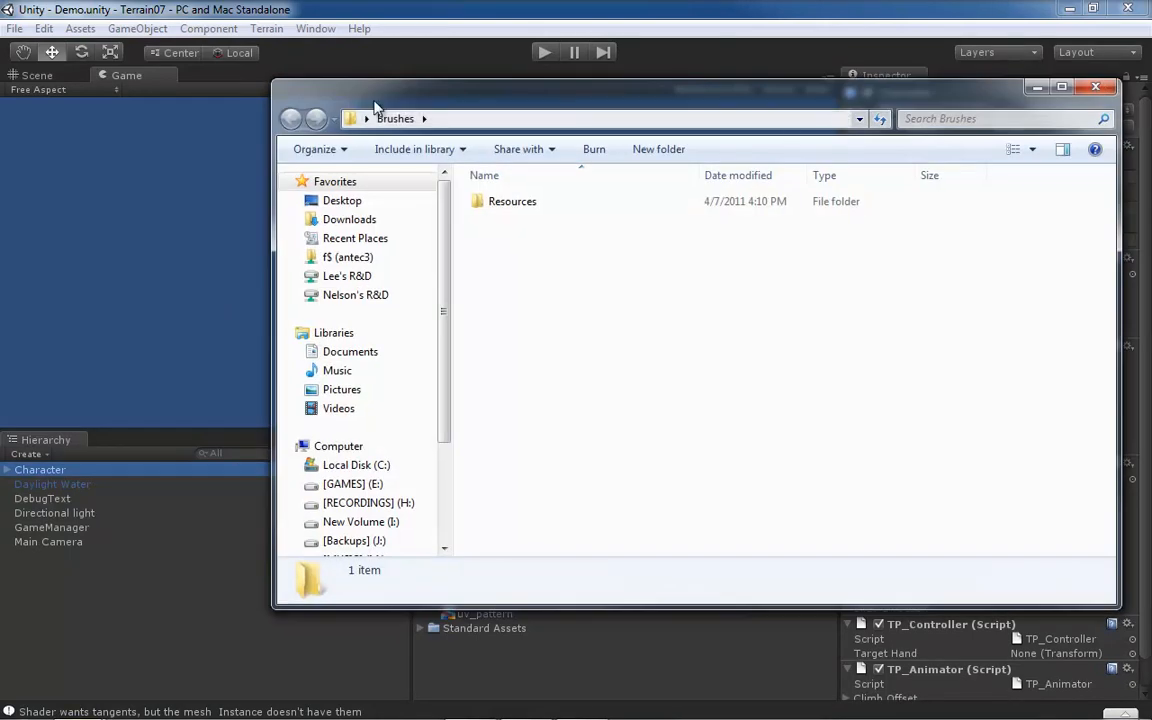
{"action": "double_click", "coordinate": [497, 203]}
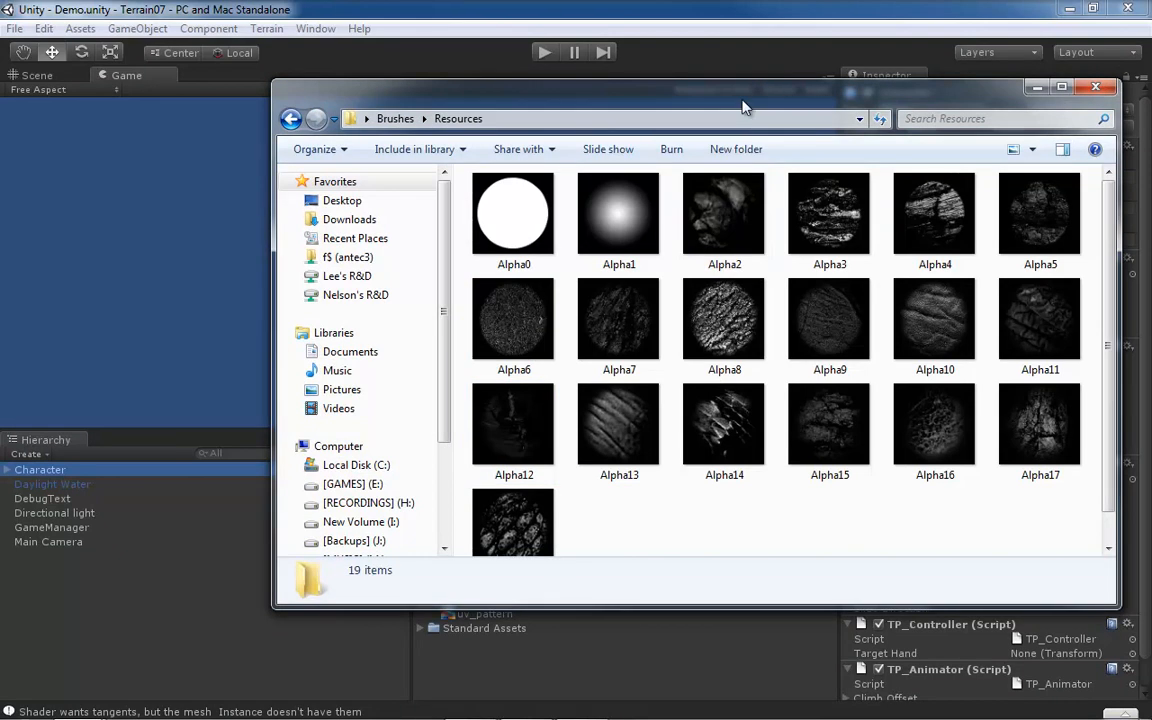
{"action": "left_click_drag", "start_coordinate": [743, 98], "coordinate": [668, 84]}
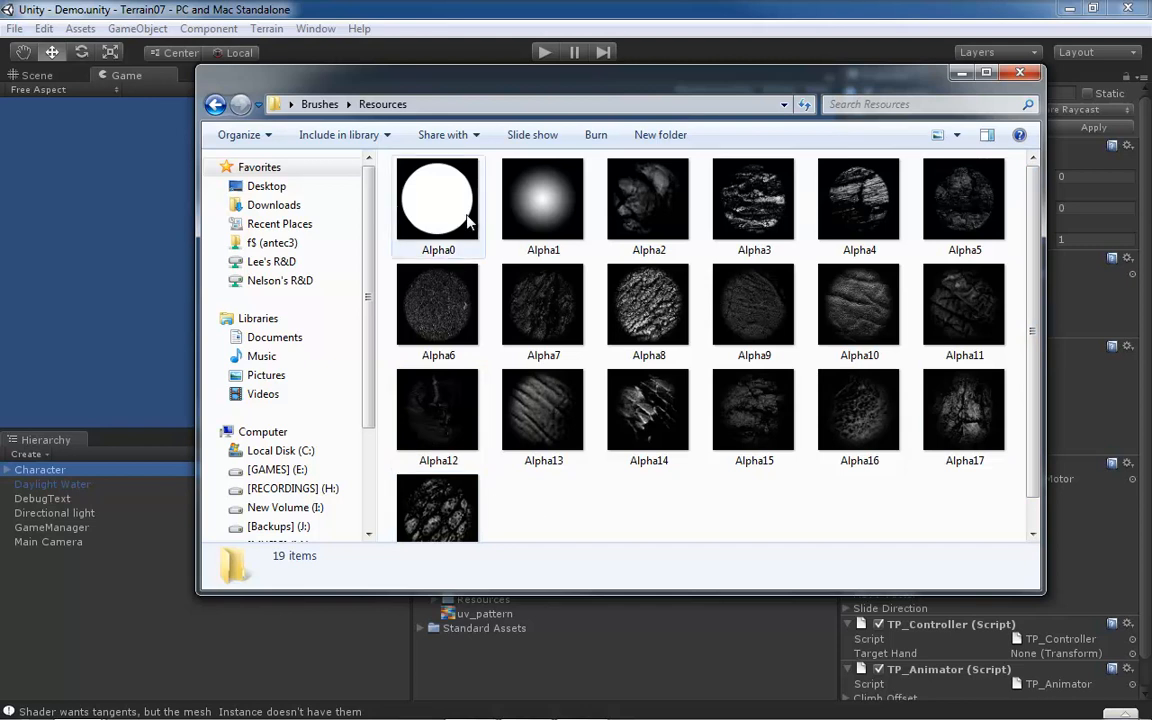
{"action": "mouse_move", "coordinate": [545, 210]}
{"action": "mouse_move", "coordinate": [440, 203]}
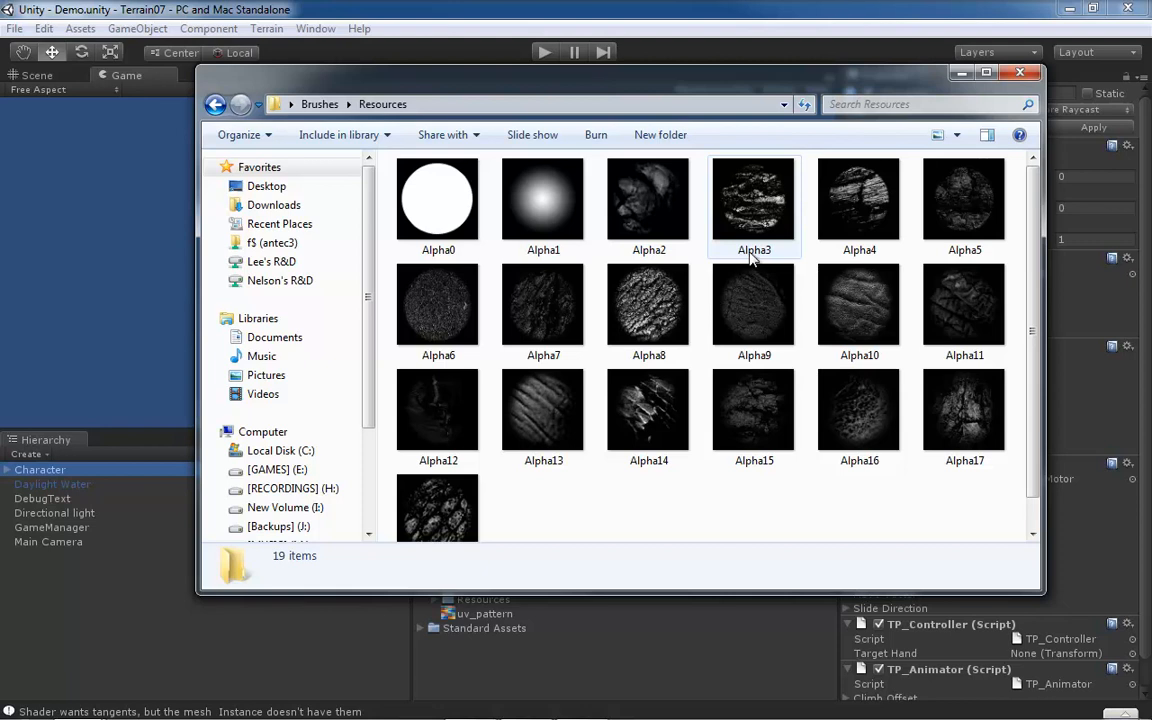
{"action": "mouse_move", "coordinate": [752, 258]}
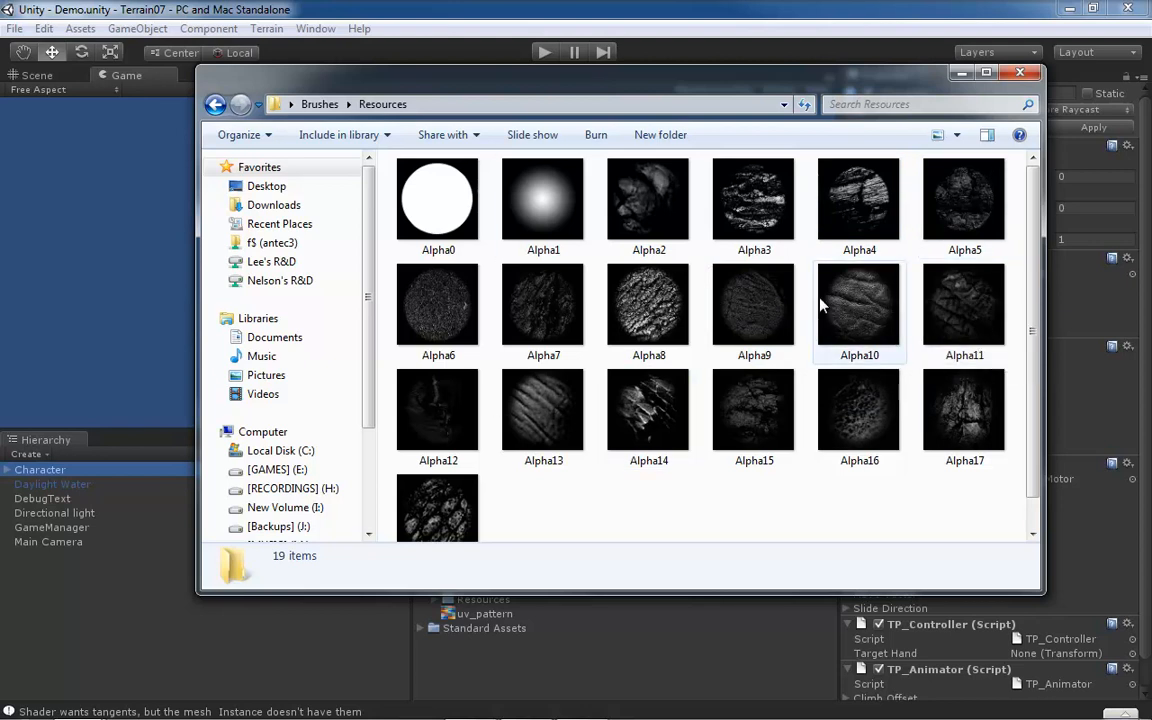
{"action": "mouse_move", "coordinate": [820, 305]}
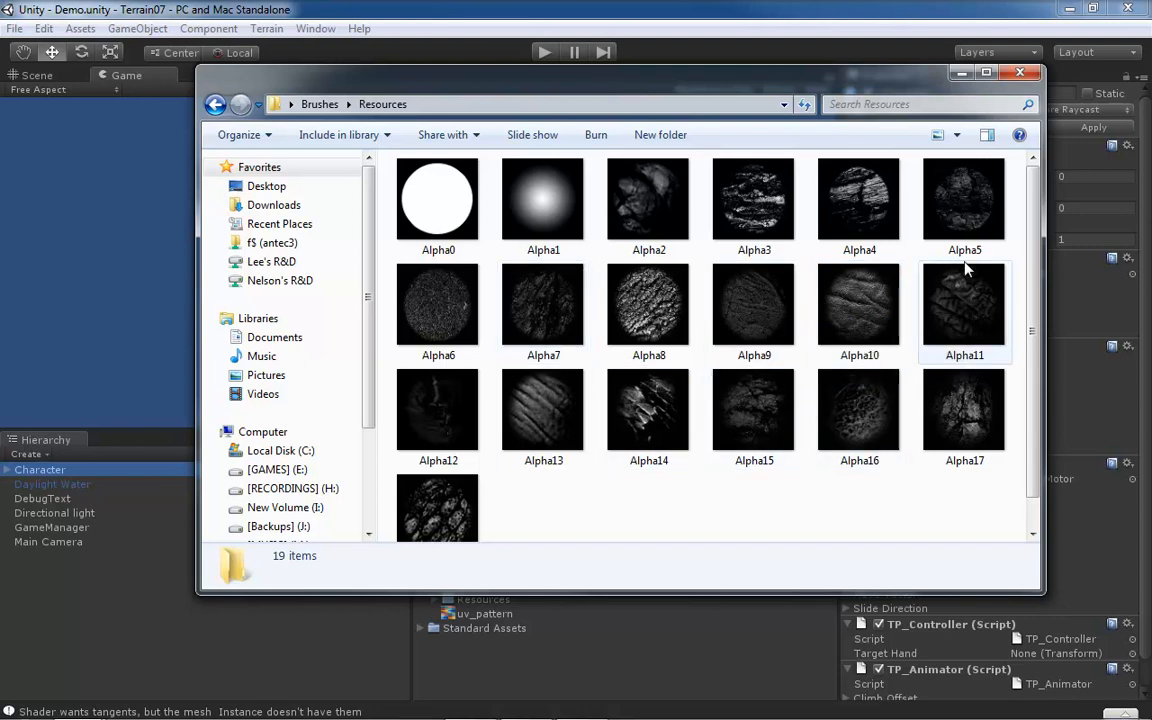
{"action": "left_click_drag", "start_coordinate": [1030, 276], "coordinate": [1030, 365]}
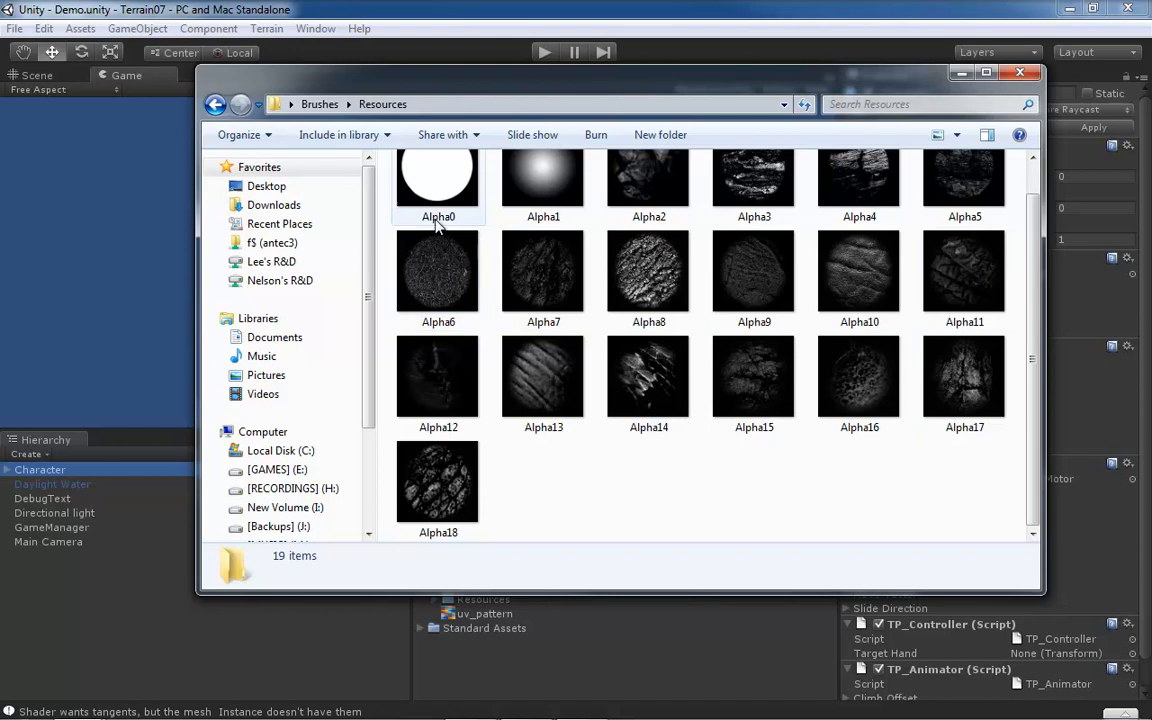
{"action": "mouse_move", "coordinate": [440, 222]}
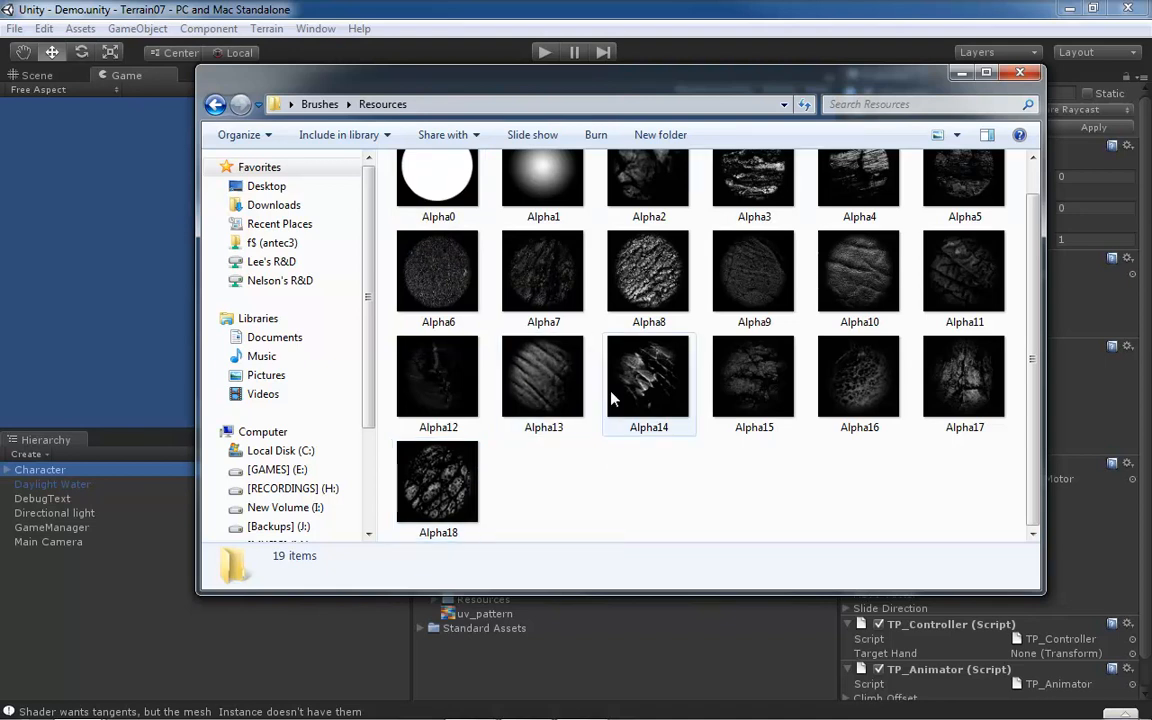
{"action": "mouse_move", "coordinate": [613, 399]}
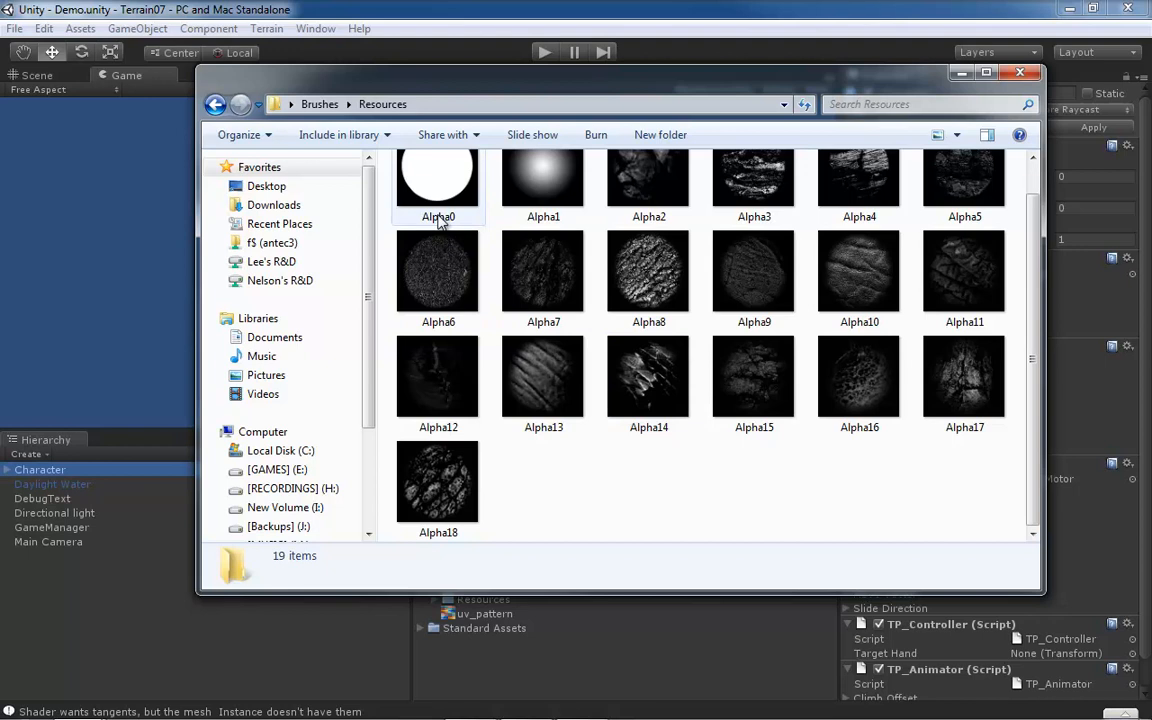
{"action": "mouse_move", "coordinate": [458, 222]}
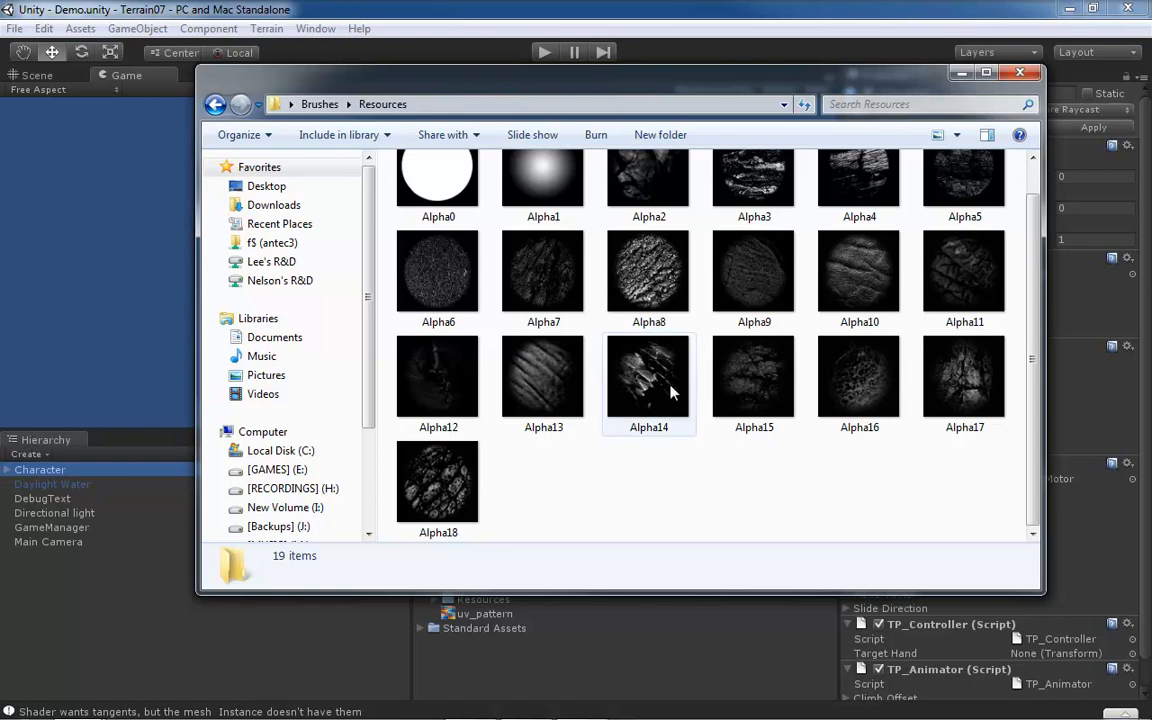
{"action": "scroll", "coordinate": [1036, 297], "scroll_direction": "up", "scroll_amount": 1}
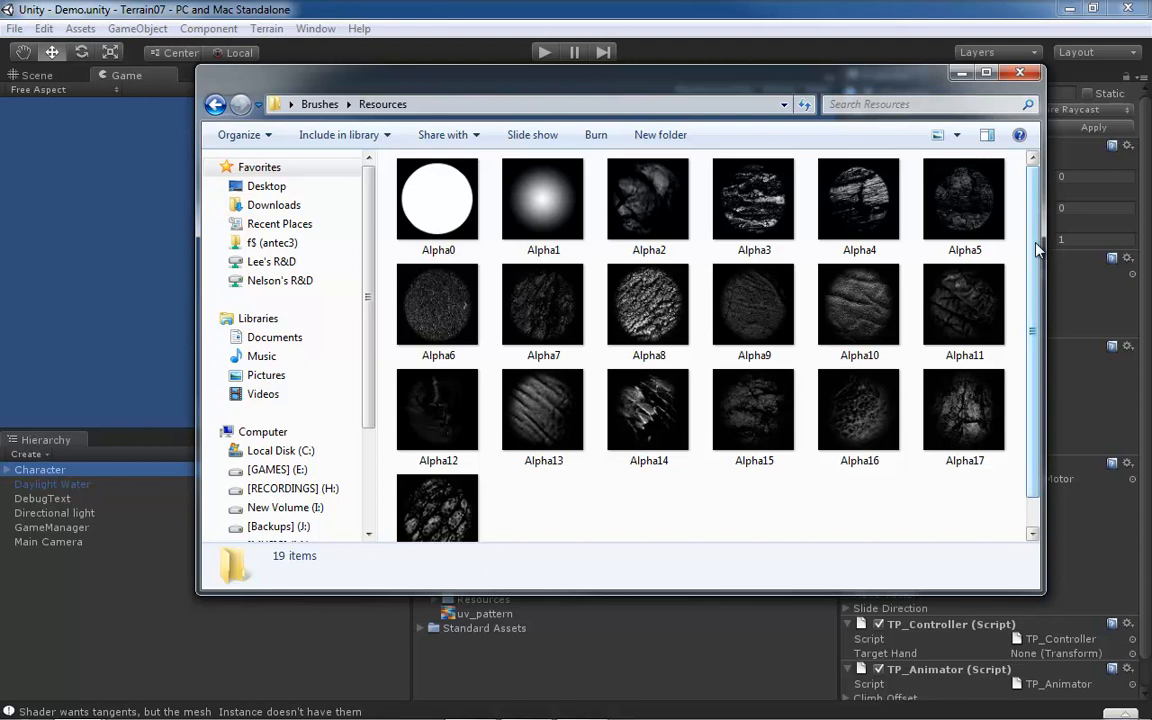
{"action": "scroll", "coordinate": [1040, 236], "scroll_direction": "down", "scroll_amount": 1}
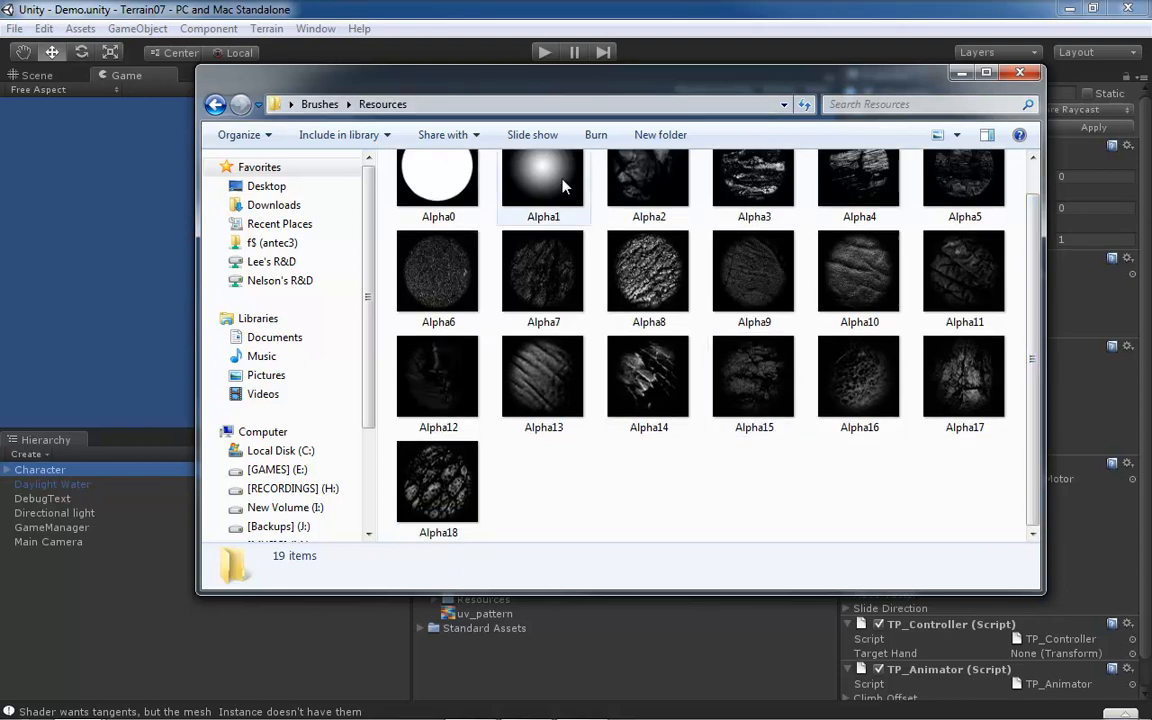
Step: Import the Brushes folder into the Unity project's _Textures folder and expand it down to its Resources contents
{"action": "left_click_drag", "start_coordinate": [600, 74], "coordinate": [628, 156]}
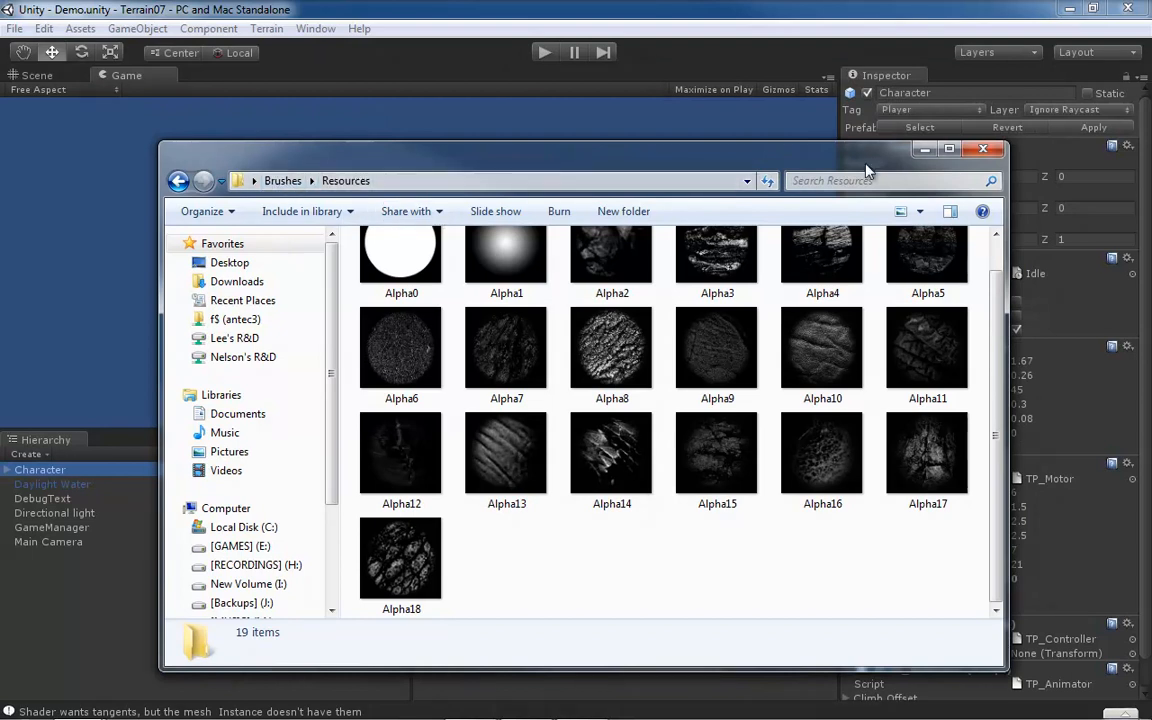
{"action": "left_click", "coordinate": [983, 151]}
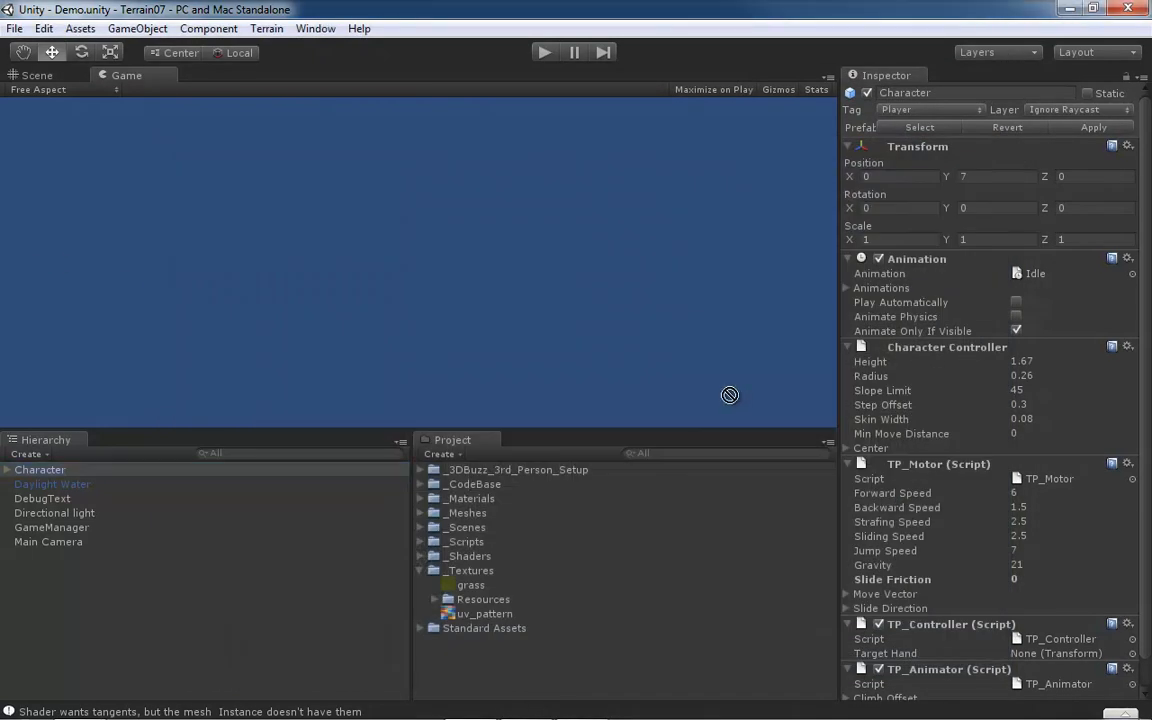
{"action": "left_click_drag", "start_coordinate": [730, 393], "coordinate": [477, 576]}
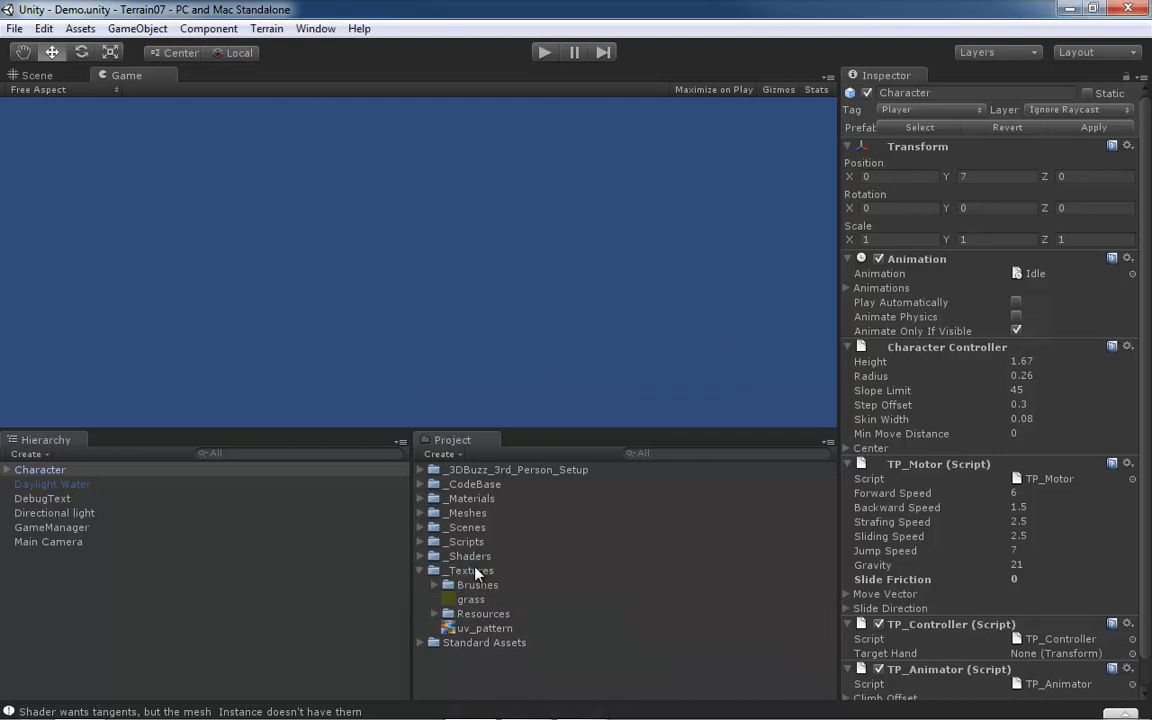
{"action": "left_click", "coordinate": [433, 585]}
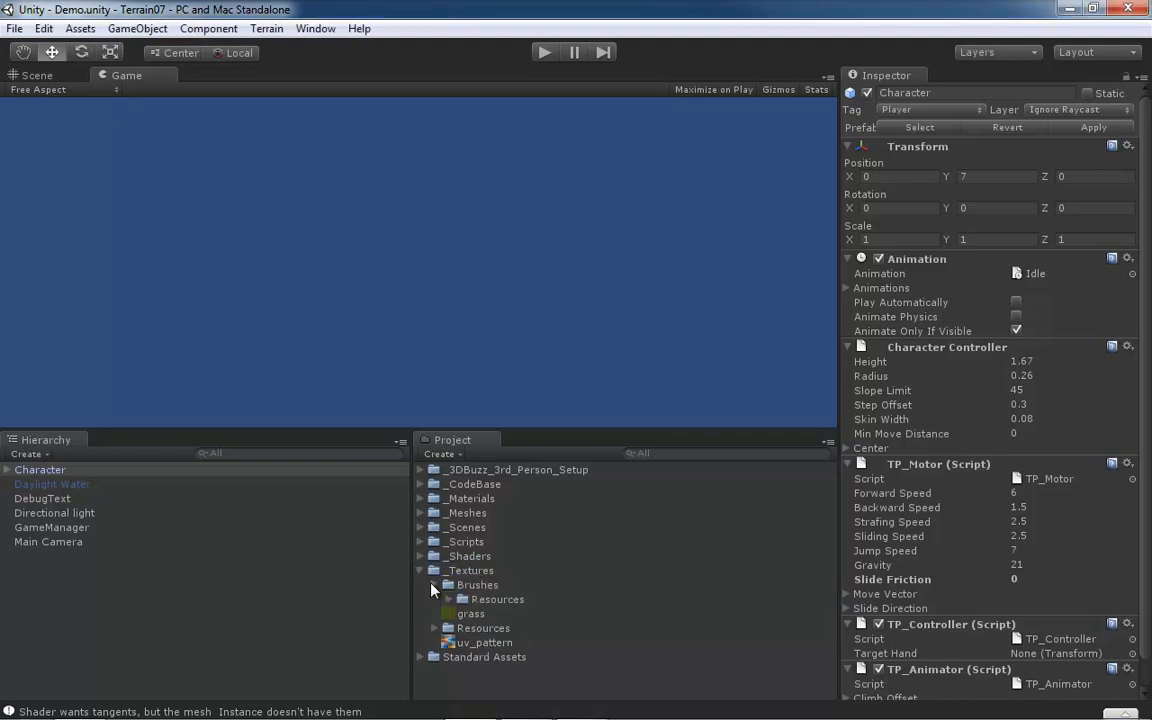
{"action": "left_click", "coordinate": [449, 600]}
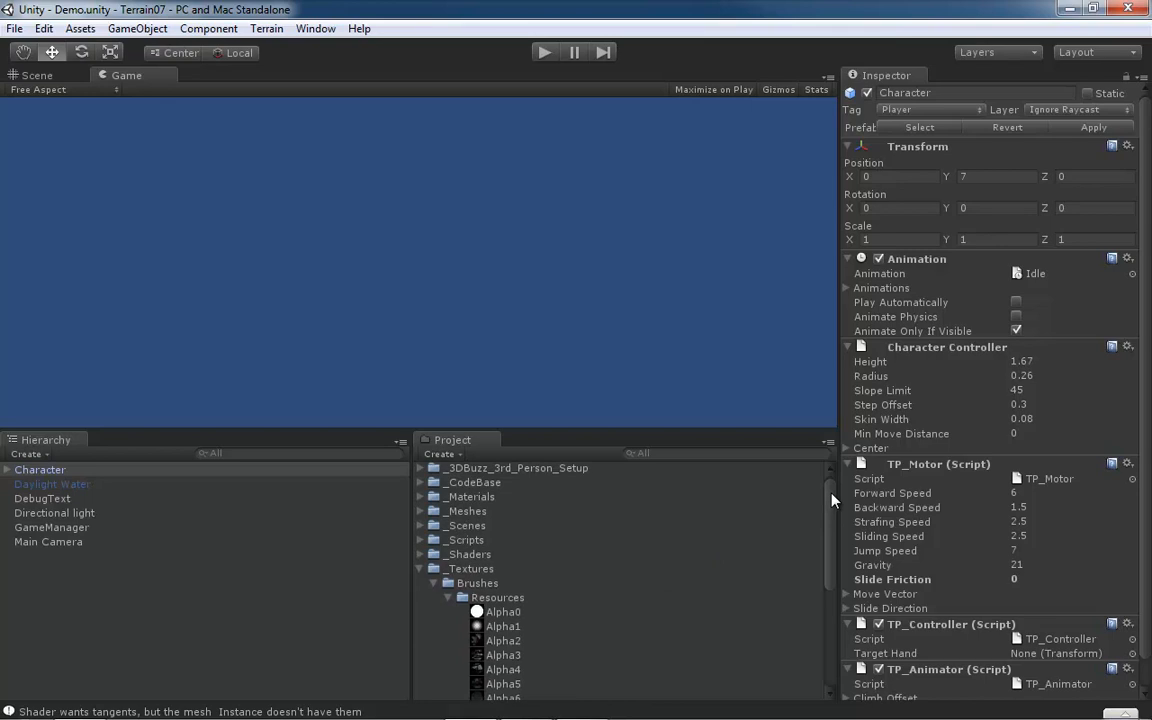
Step: Select the brush textures Alpha0 through Alpha18 and set the filter mode to Point
{"action": "mouse_move", "coordinate": [830, 500]}
{"action": "left_mouse_down"}
{"action": "mouse_move", "coordinate": [830, 586]}
{"action": "mouse_move", "coordinate": [830, 540]}
{"action": "left_mouse_up"}
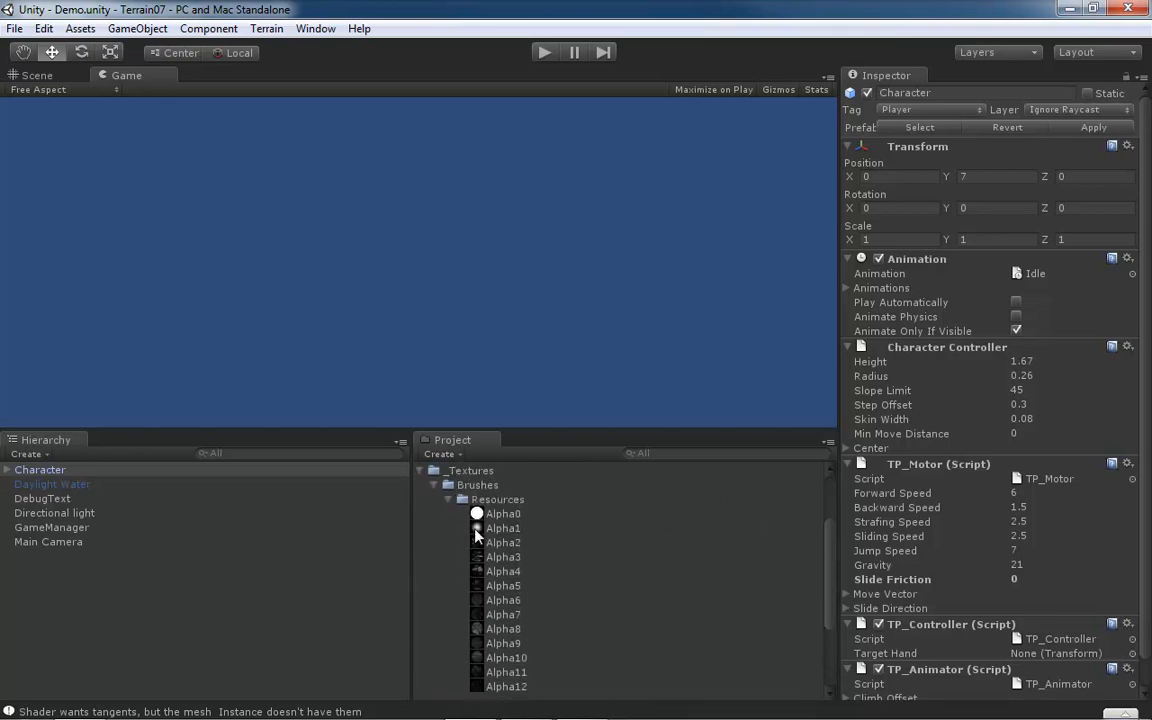
{"action": "left_click", "coordinate": [510, 514]}
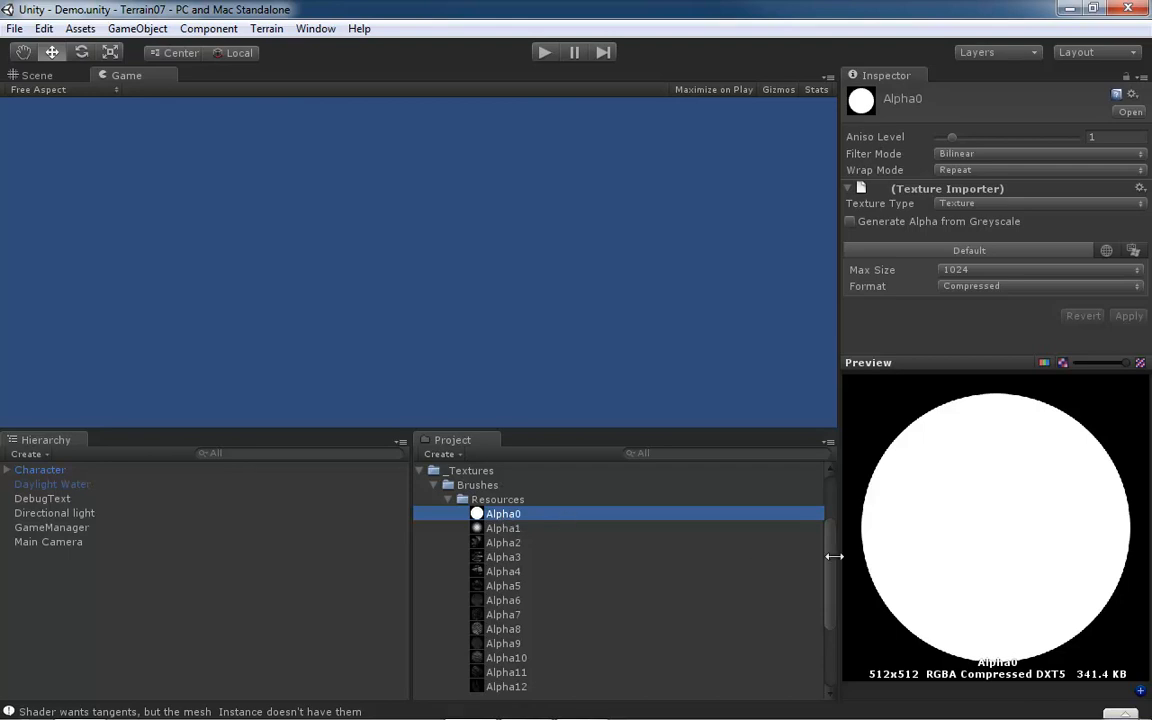
{"action": "left_click_drag", "start_coordinate": [828, 557], "coordinate": [830, 611]}
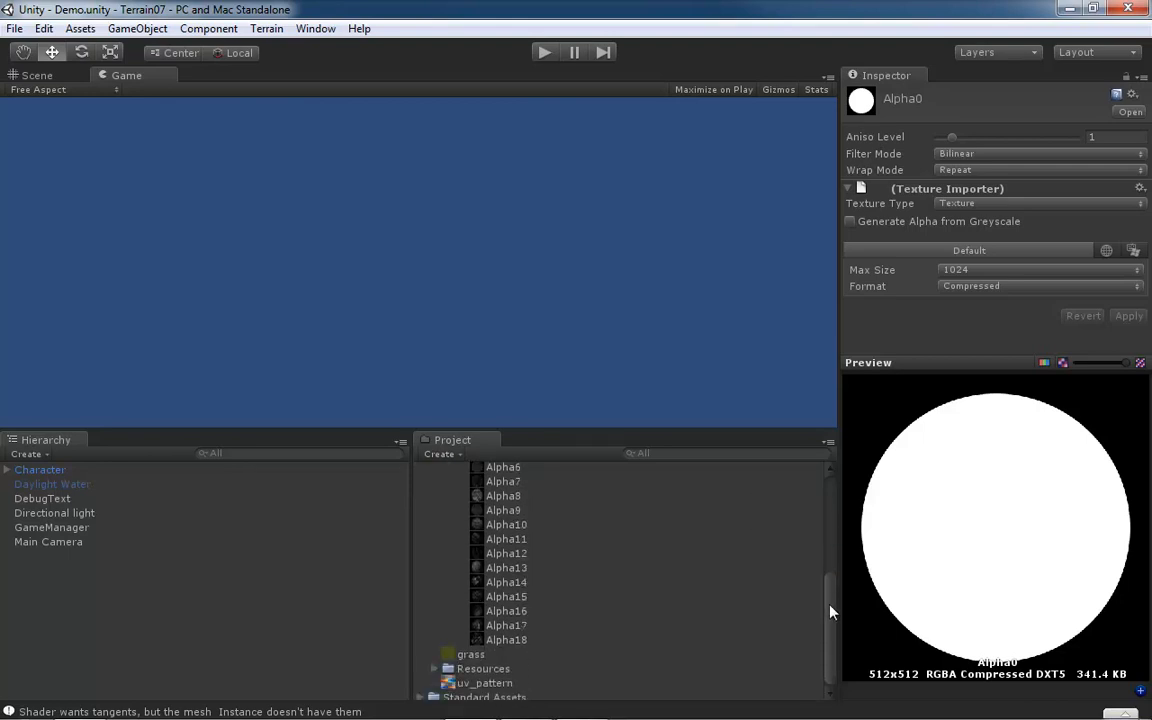
{"action": "left_click", "coordinate": [516, 640], "text": "shift"}
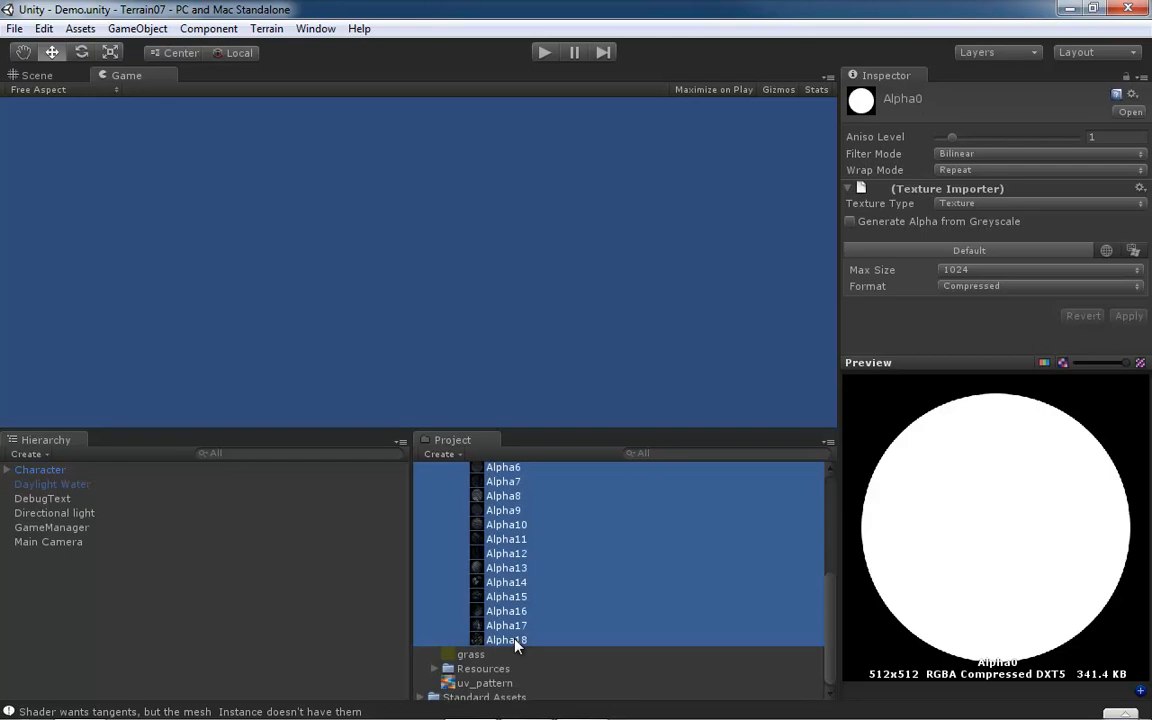
{"action": "left_click_drag", "start_coordinate": [828, 600], "coordinate": [828, 521]}
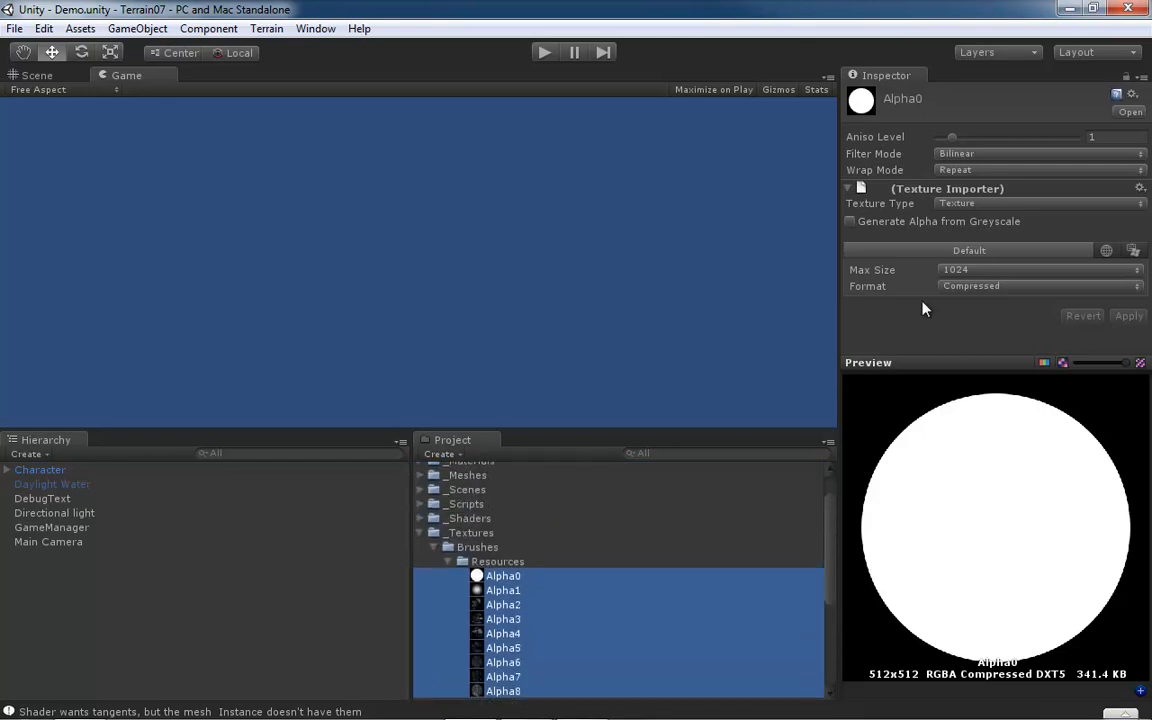
{"action": "left_click", "coordinate": [1137, 155]}
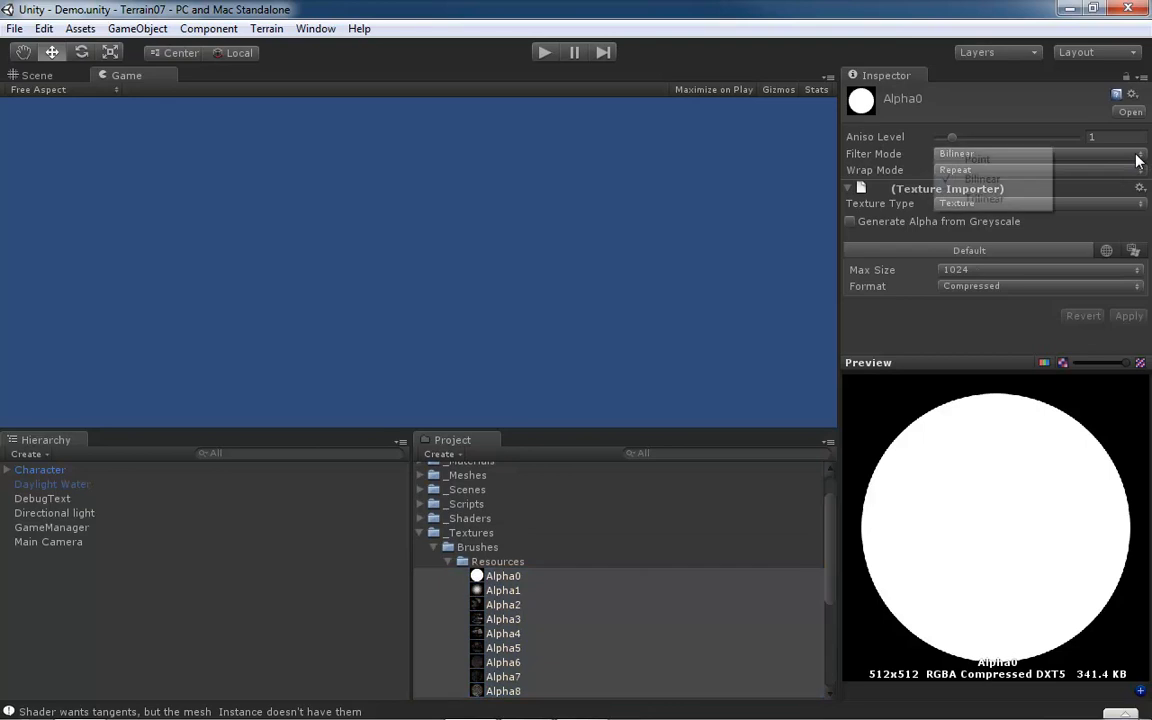
{"action": "left_click", "coordinate": [990, 162]}
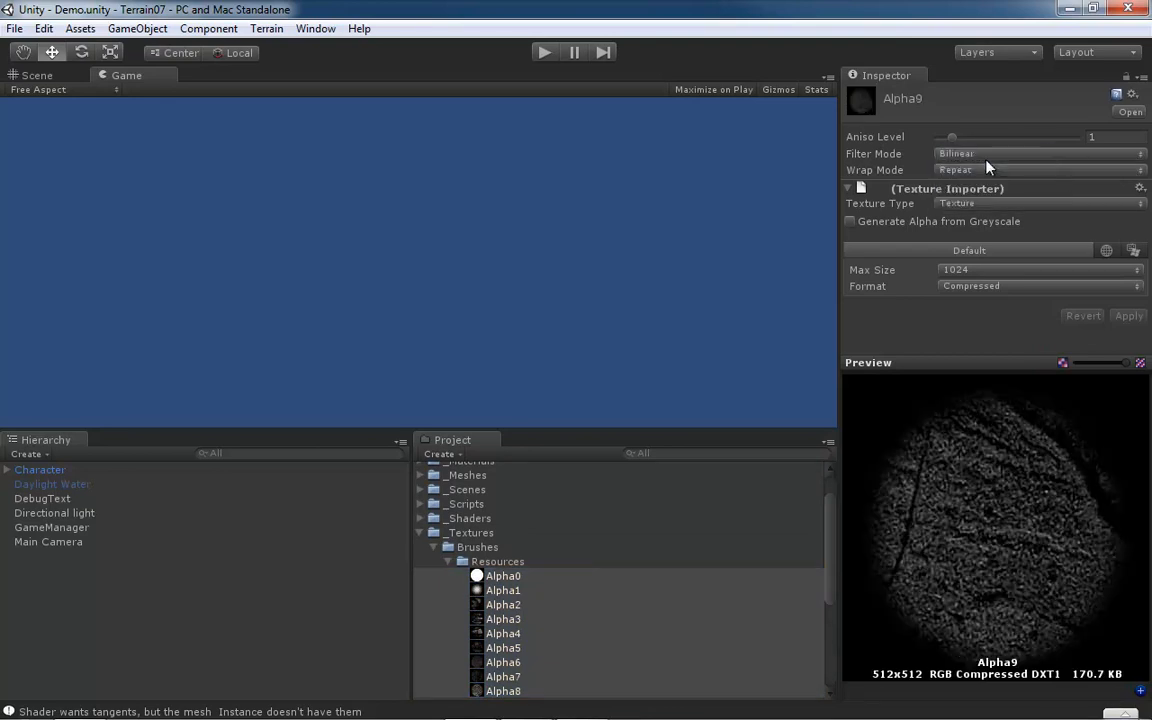
Step: Set the Alpha9 texture's wrap mode to Clamp and its texture type to Advanced
{"action": "left_click", "coordinate": [1026, 169]}
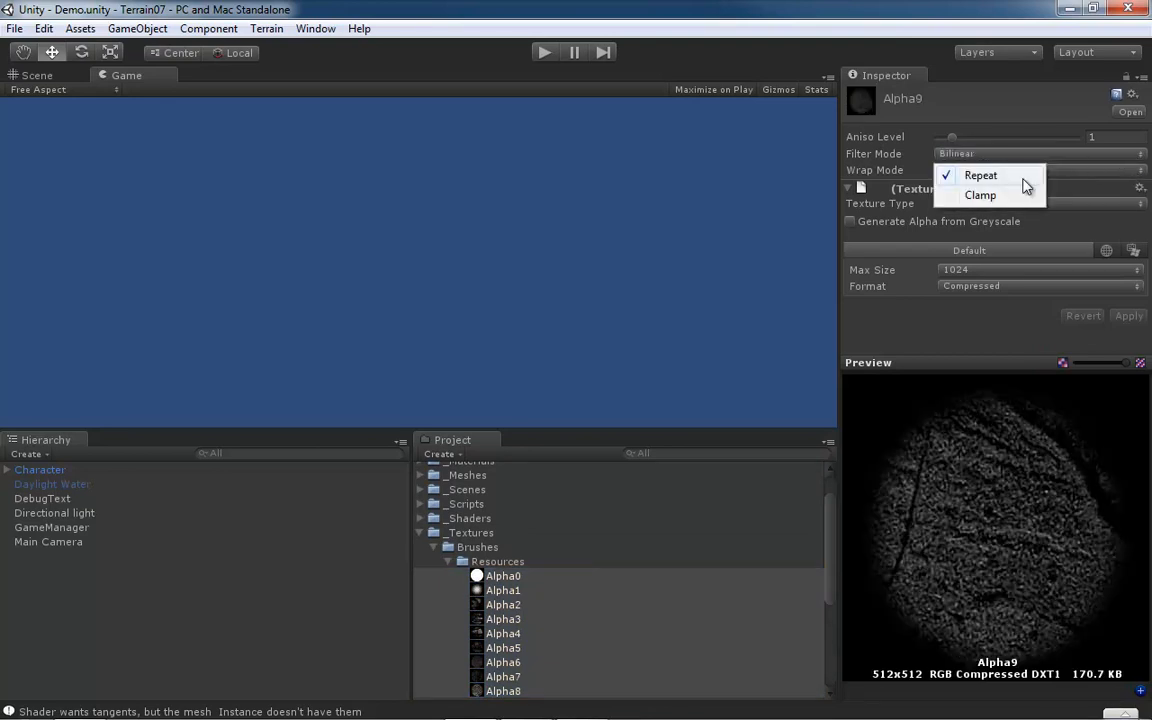
{"action": "left_click", "coordinate": [981, 196]}
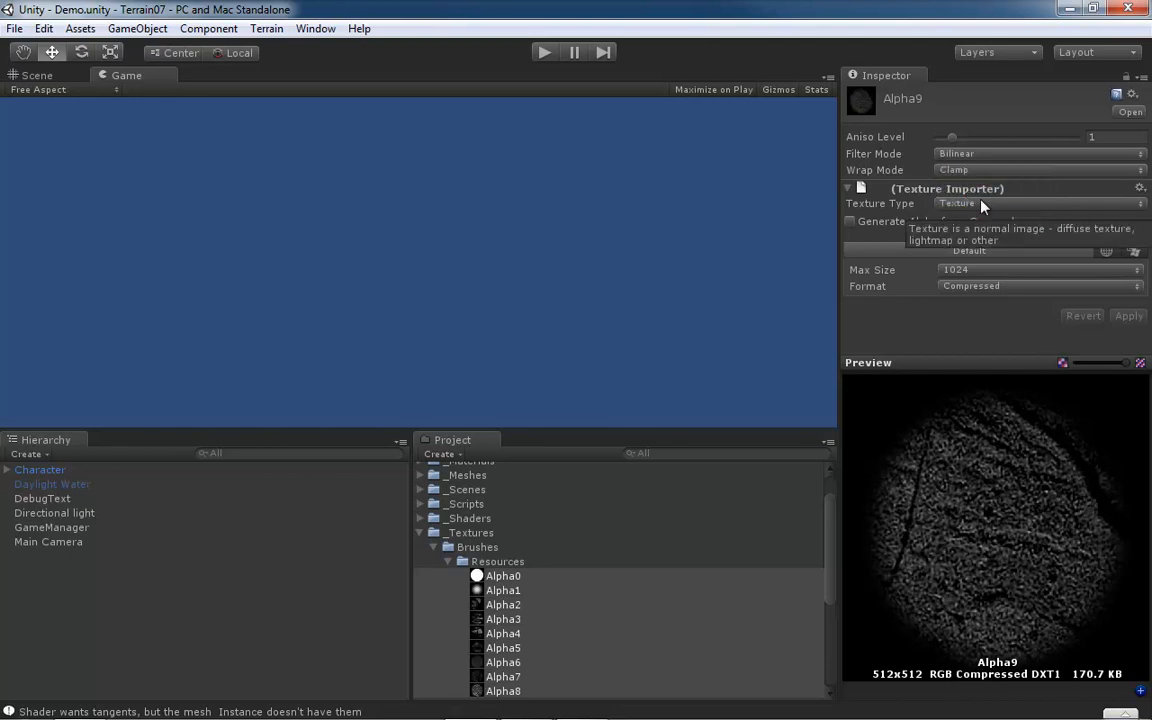
{"action": "left_click", "coordinate": [1120, 204]}
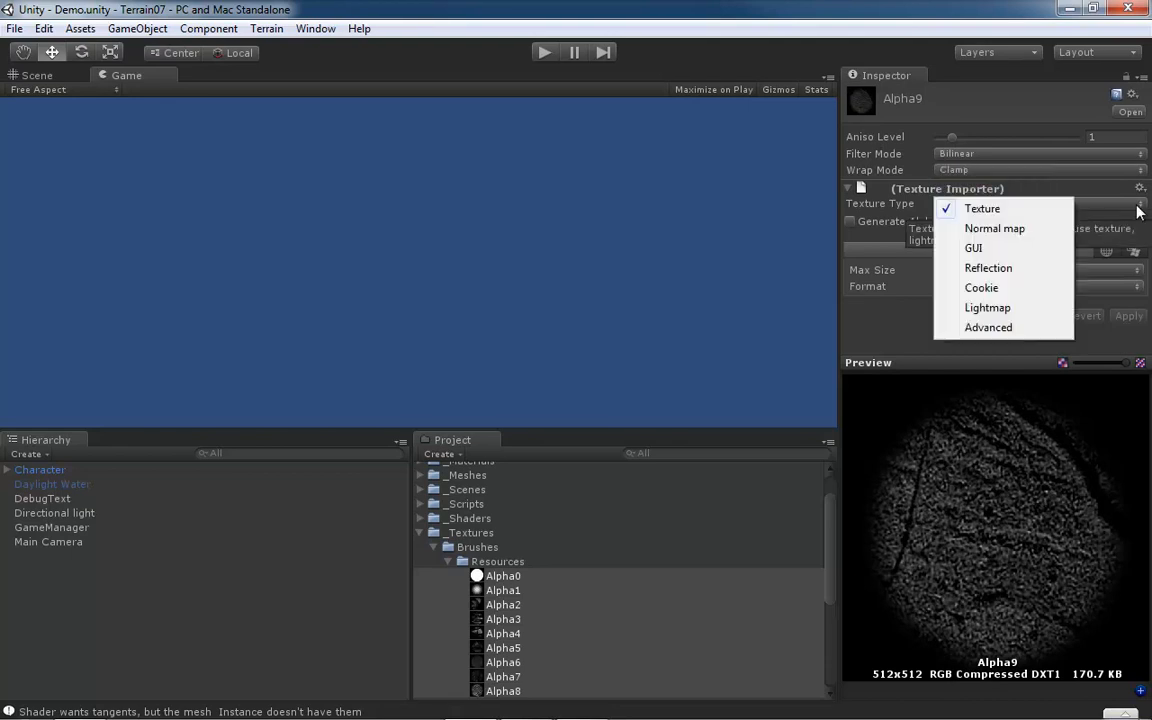
{"action": "left_click", "coordinate": [991, 329]}
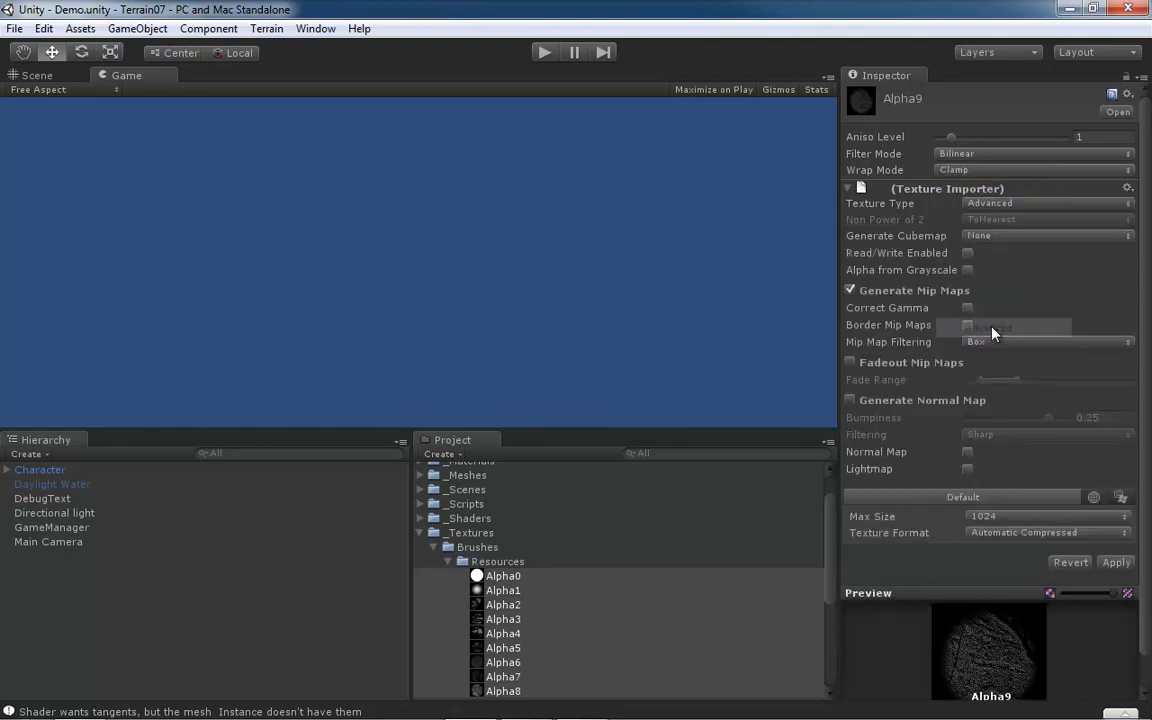
Step: Turn off mip map generation for Alpha9, limit its max size to 512 and apply the import settings
{"action": "left_click", "coordinate": [851, 291]}
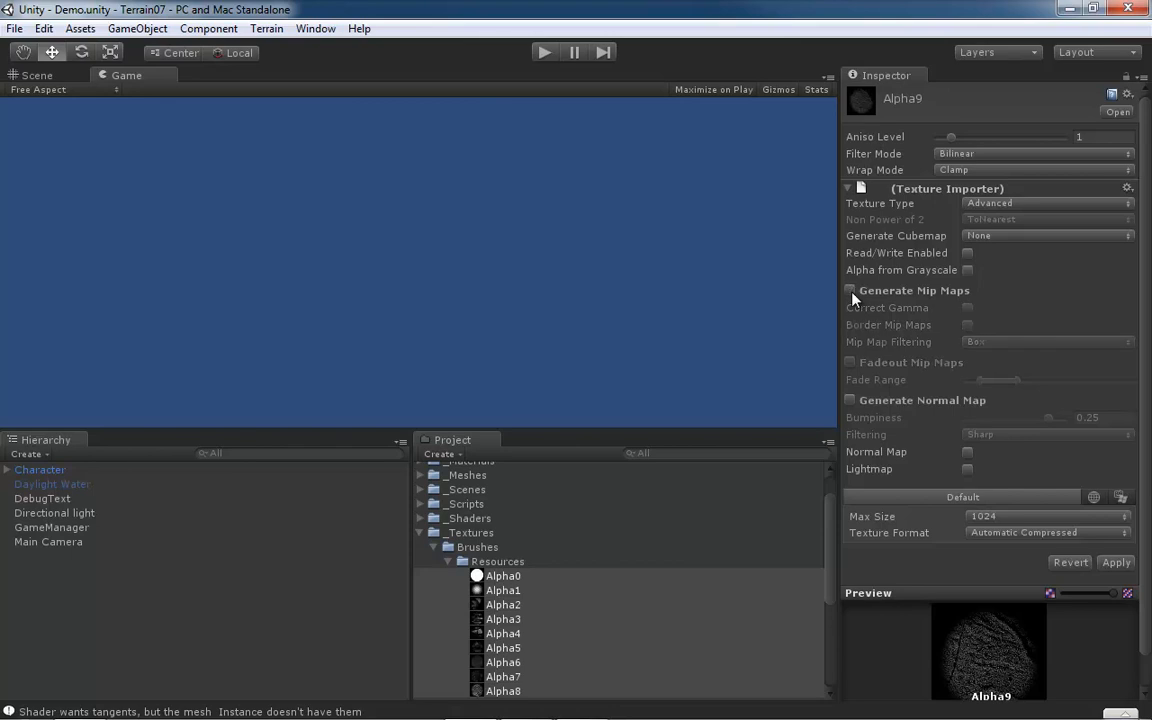
{"action": "left_click", "coordinate": [1118, 516]}
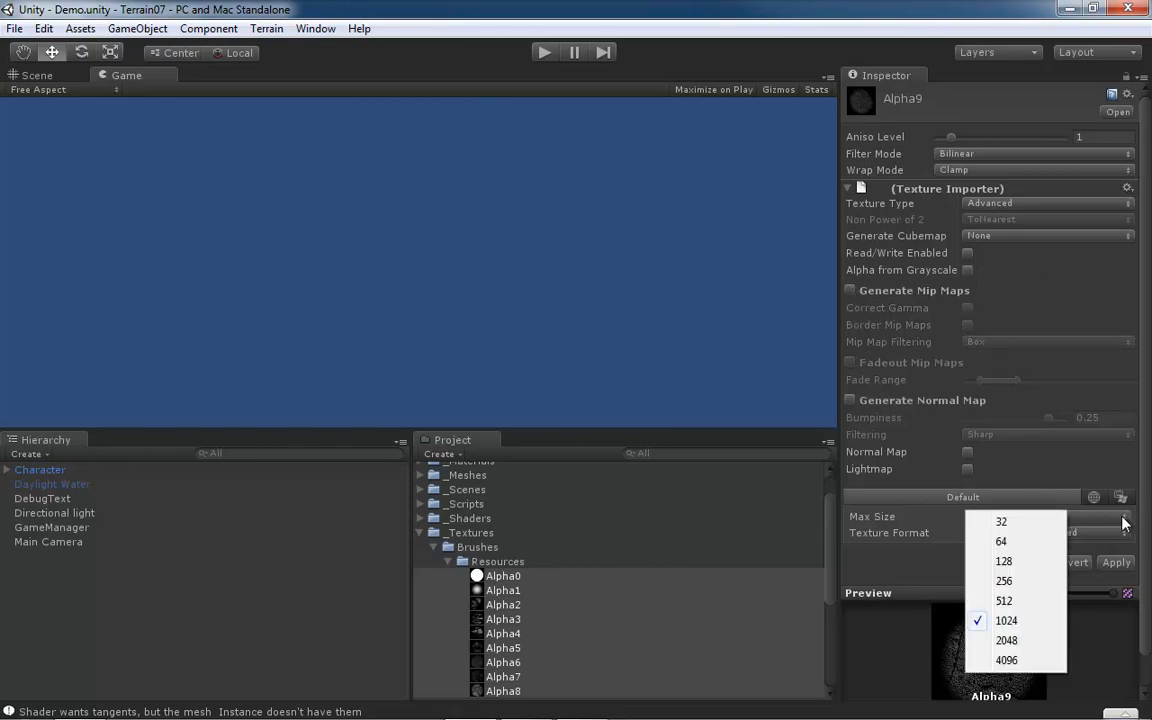
{"action": "left_click", "coordinate": [1016, 601]}
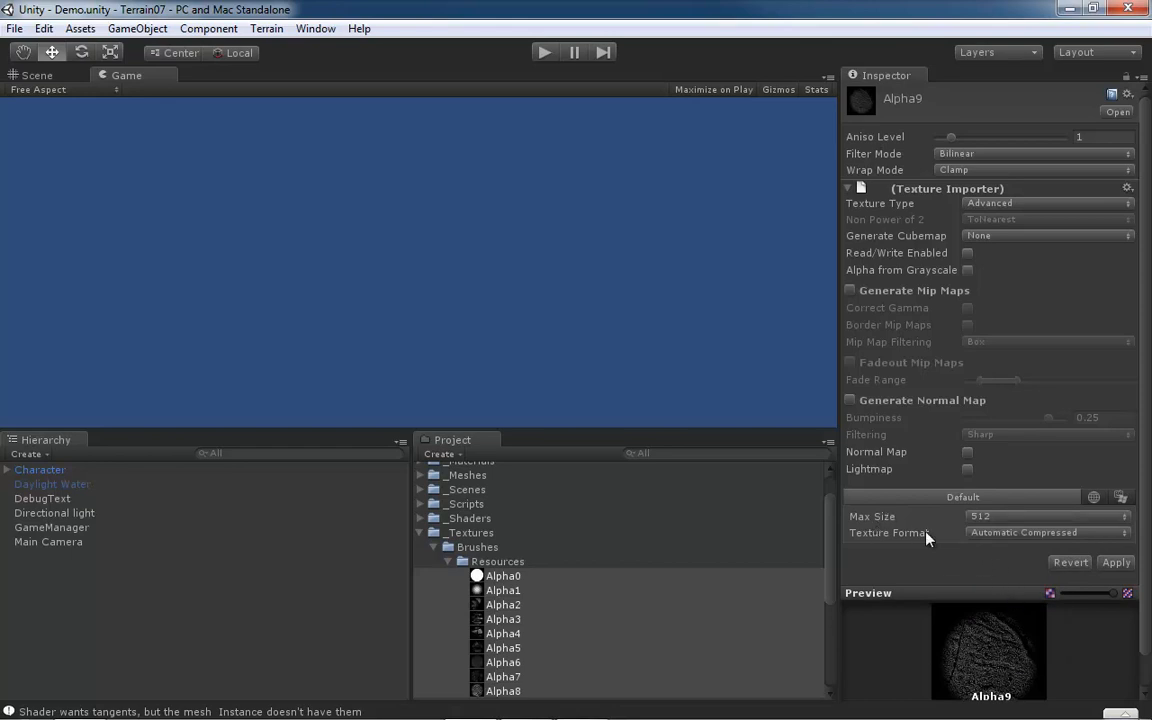
{"action": "left_click", "coordinate": [1116, 563]}
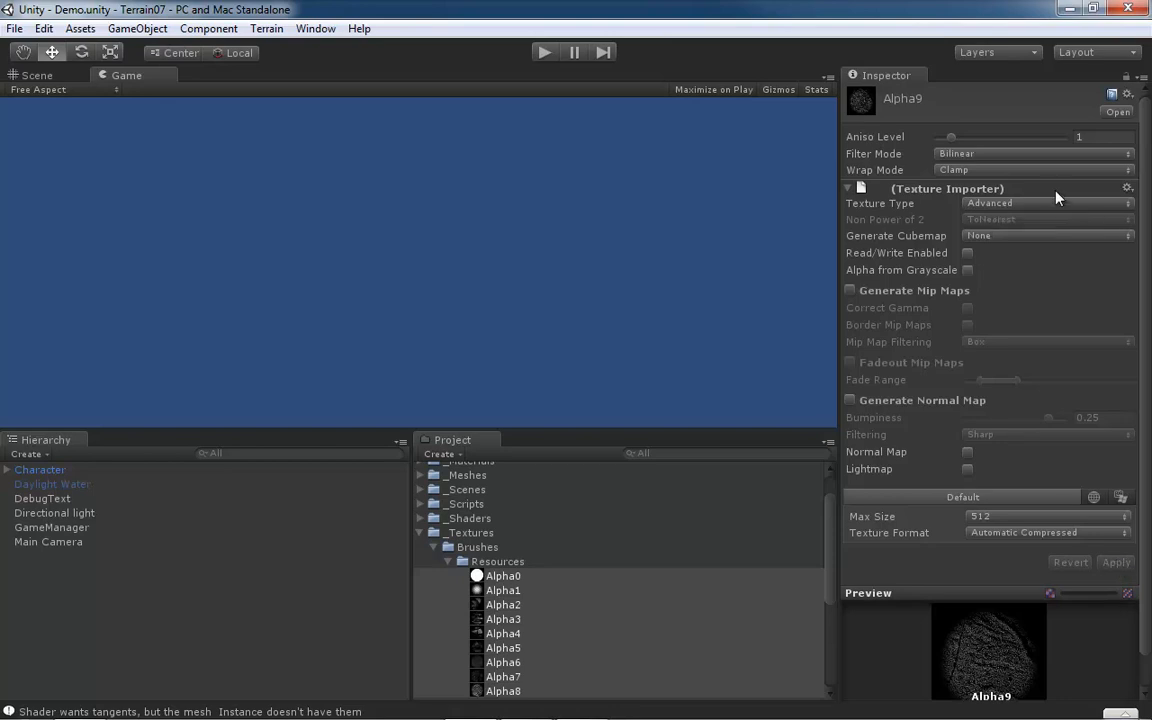
Step: Examine the import settings and previews of brush textures Alpha0 and Alpha1, and of Alpha18 back through Alpha9
{"action": "left_click", "coordinate": [509, 579]}
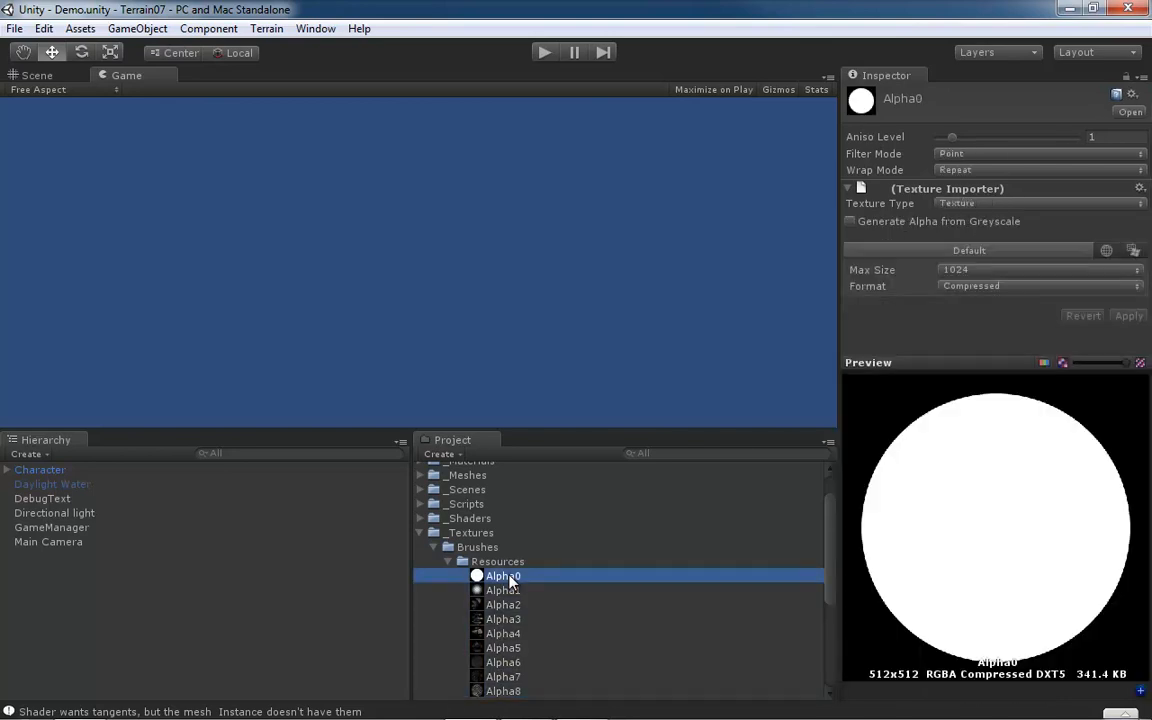
{"action": "left_click", "coordinate": [509, 593]}
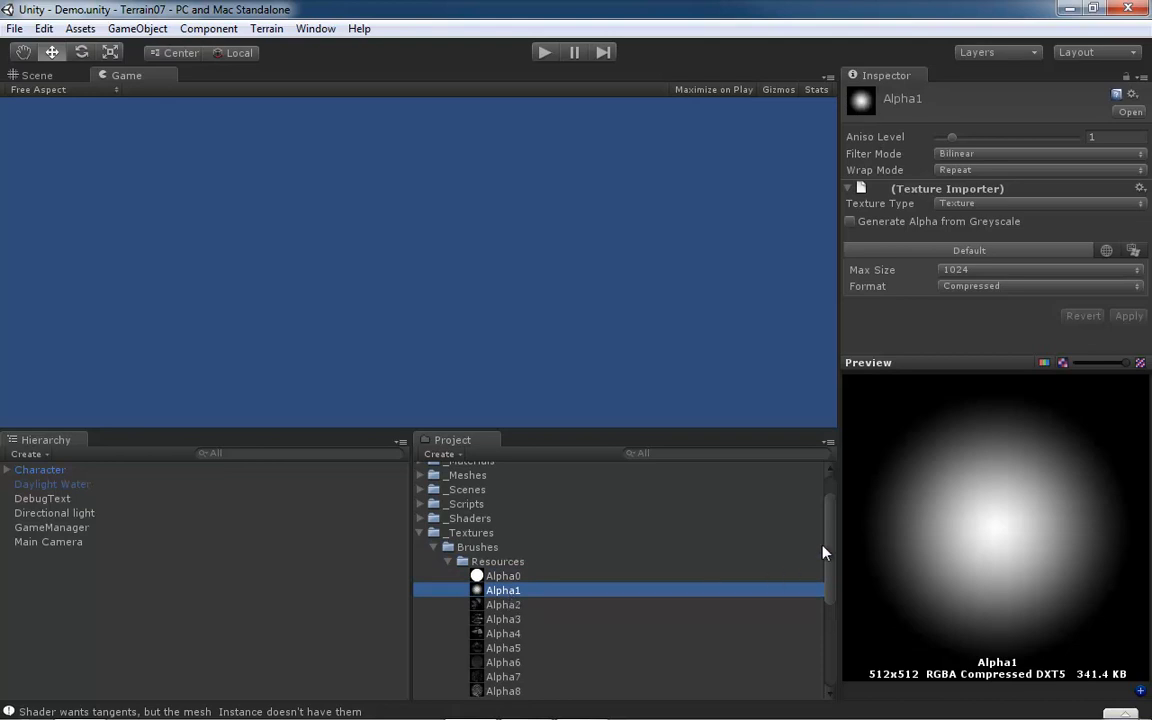
{"action": "left_click_drag", "start_coordinate": [828, 540], "coordinate": [828, 558]}
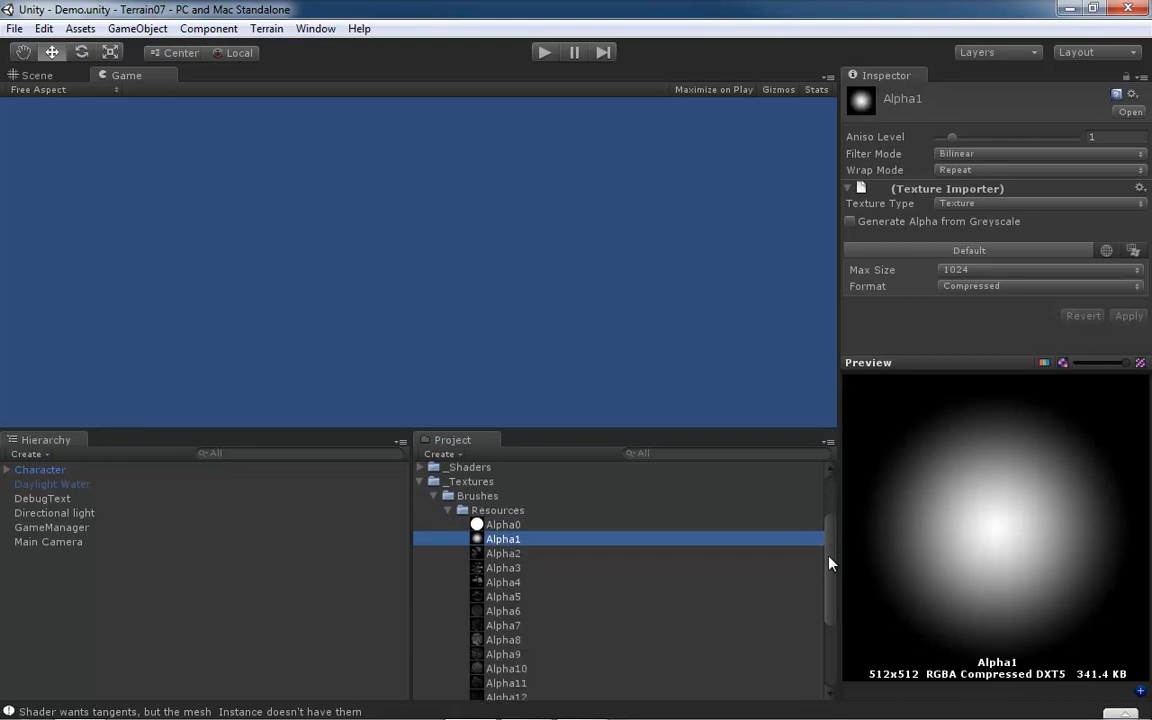
{"action": "left_click", "coordinate": [505, 525]}
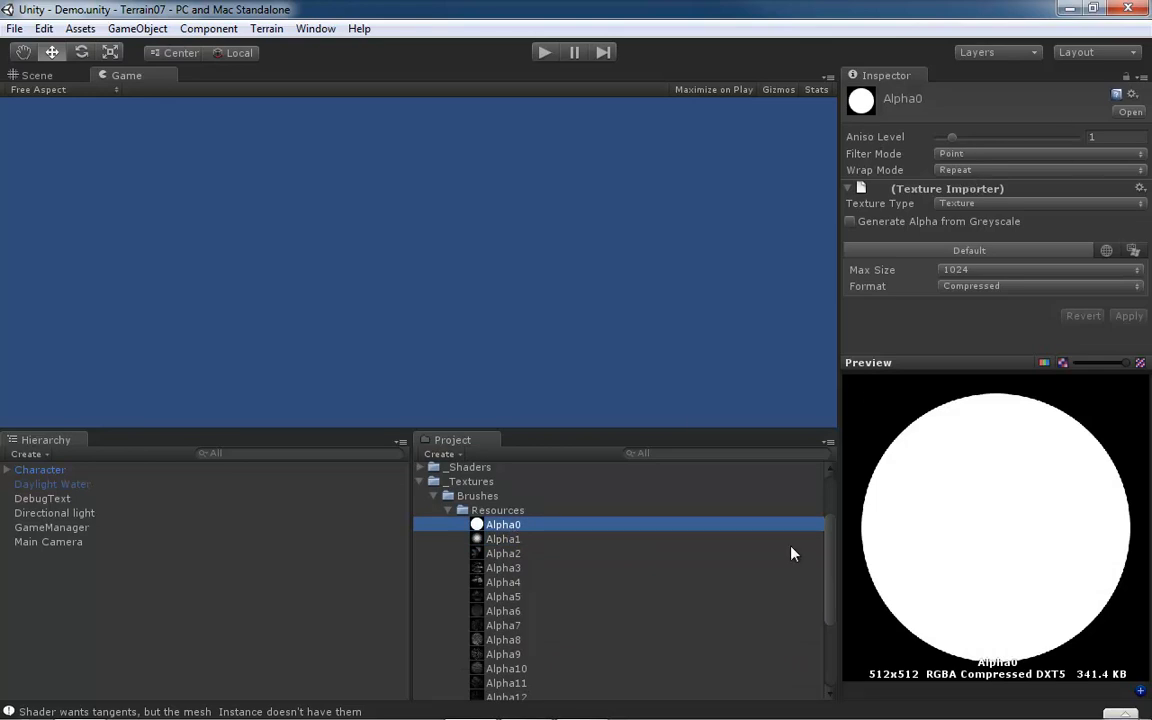
{"action": "left_click_drag", "start_coordinate": [830, 540], "coordinate": [837, 632]}
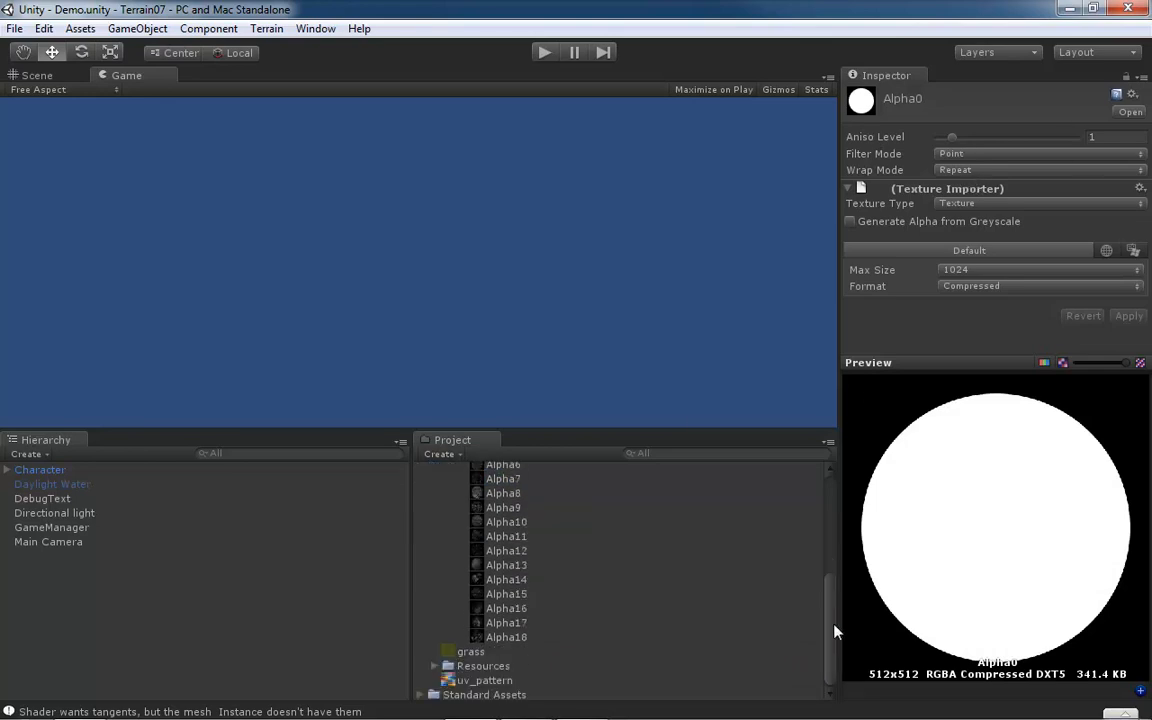
{"action": "left_click", "coordinate": [503, 638]}
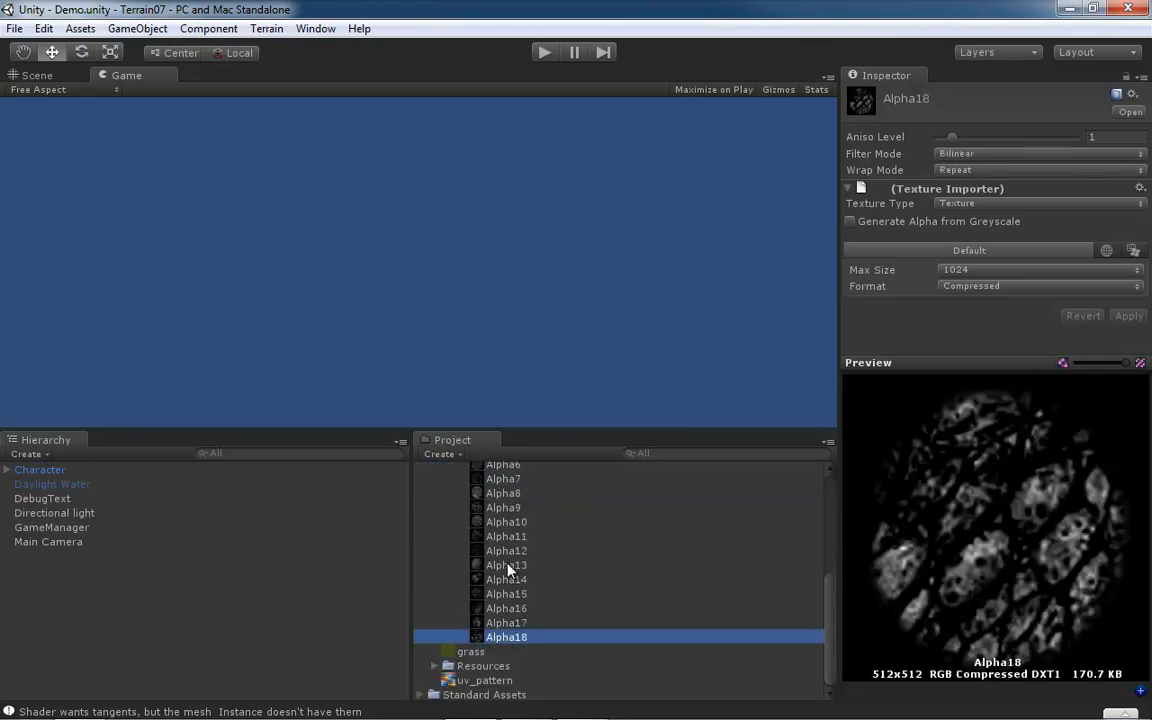
{"action": "left_click", "coordinate": [514, 622]}
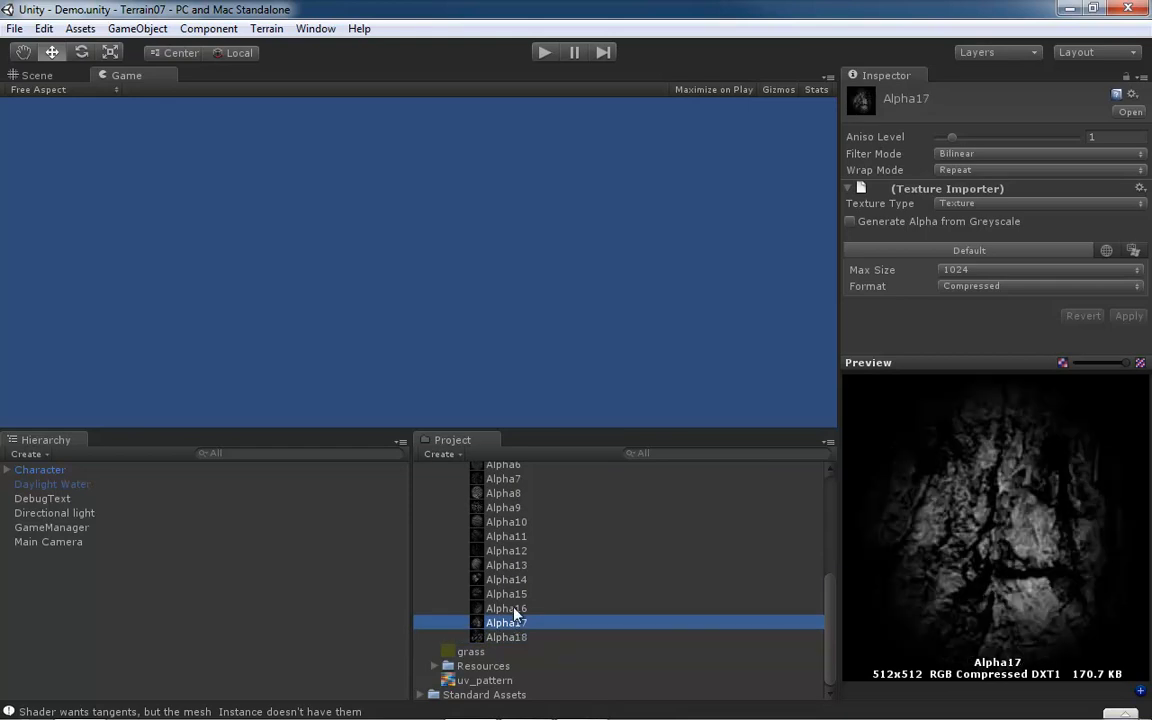
{"action": "left_click", "coordinate": [514, 610]}
{"action": "key", "text": "Up"}
{"action": "key", "text": "Up"}
{"action": "key", "text": "Up"}
{"action": "key", "text": "Up"}
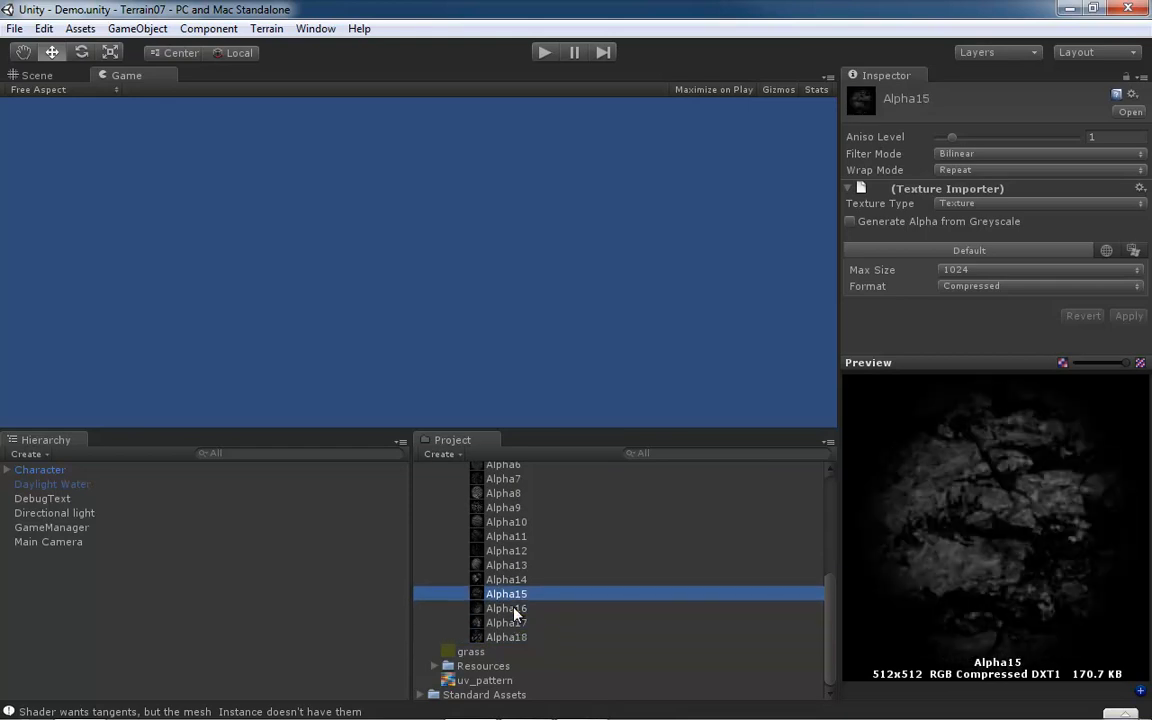
{"action": "key", "text": "Up"}
{"action": "key", "text": "Up"}
{"action": "key", "text": "Up"}
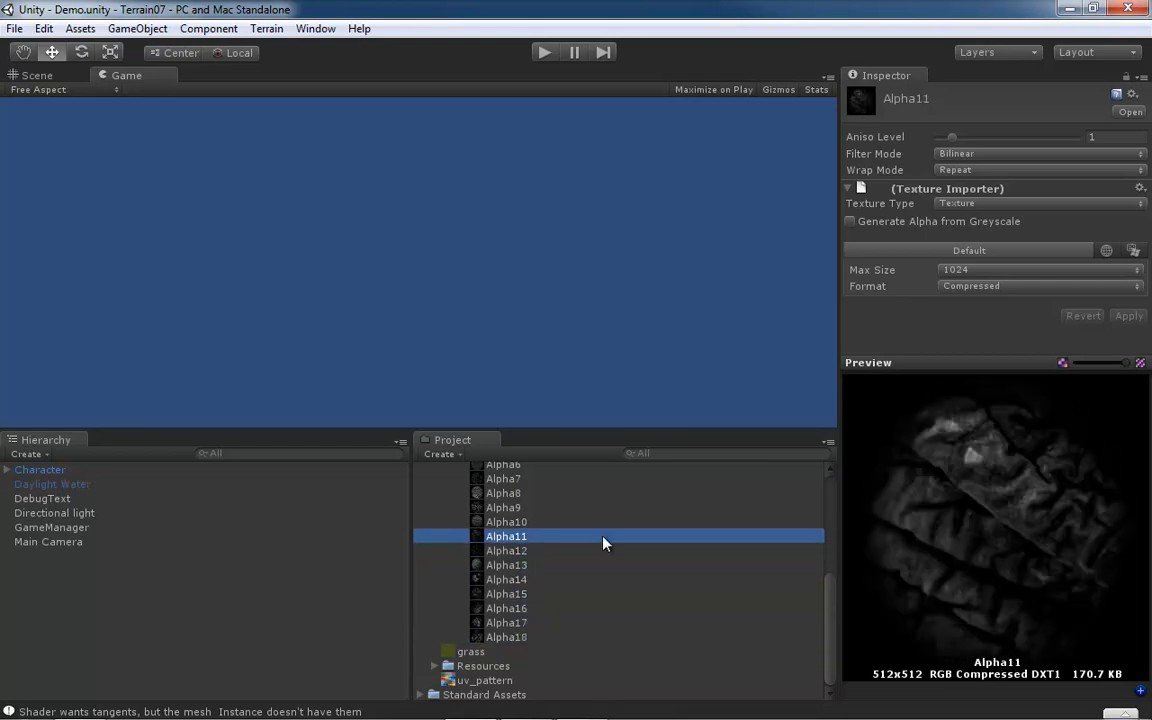
{"action": "key", "text": "Down"}
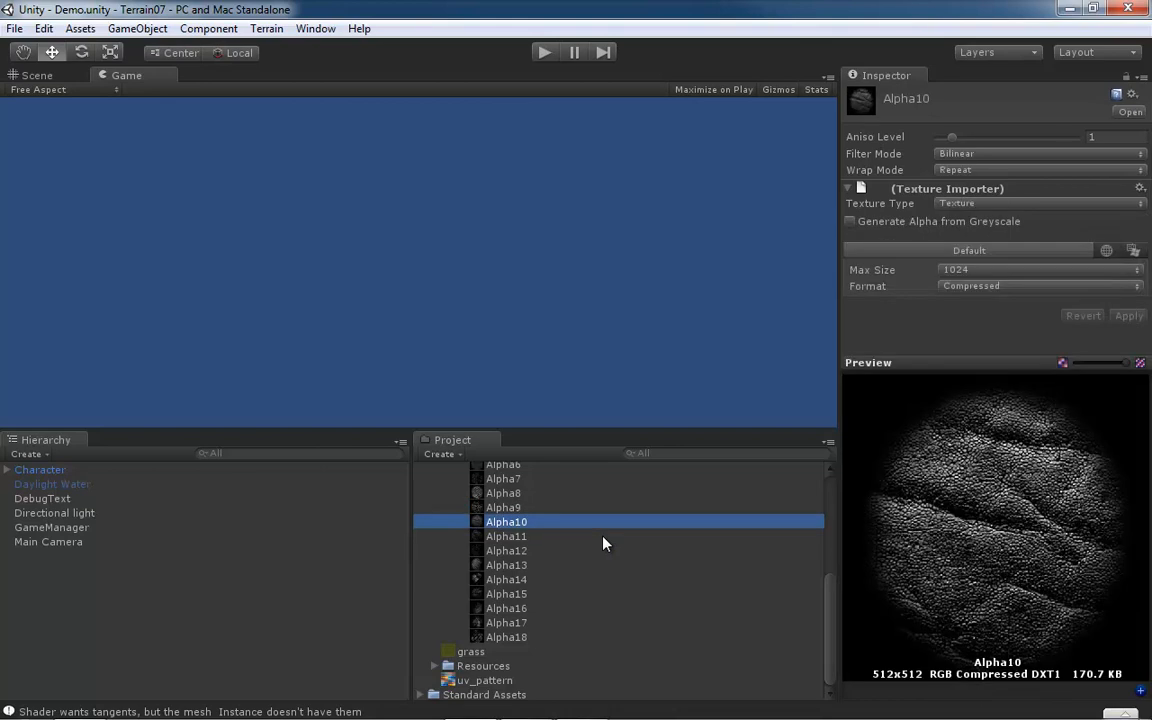
{"action": "key", "text": "Up"}
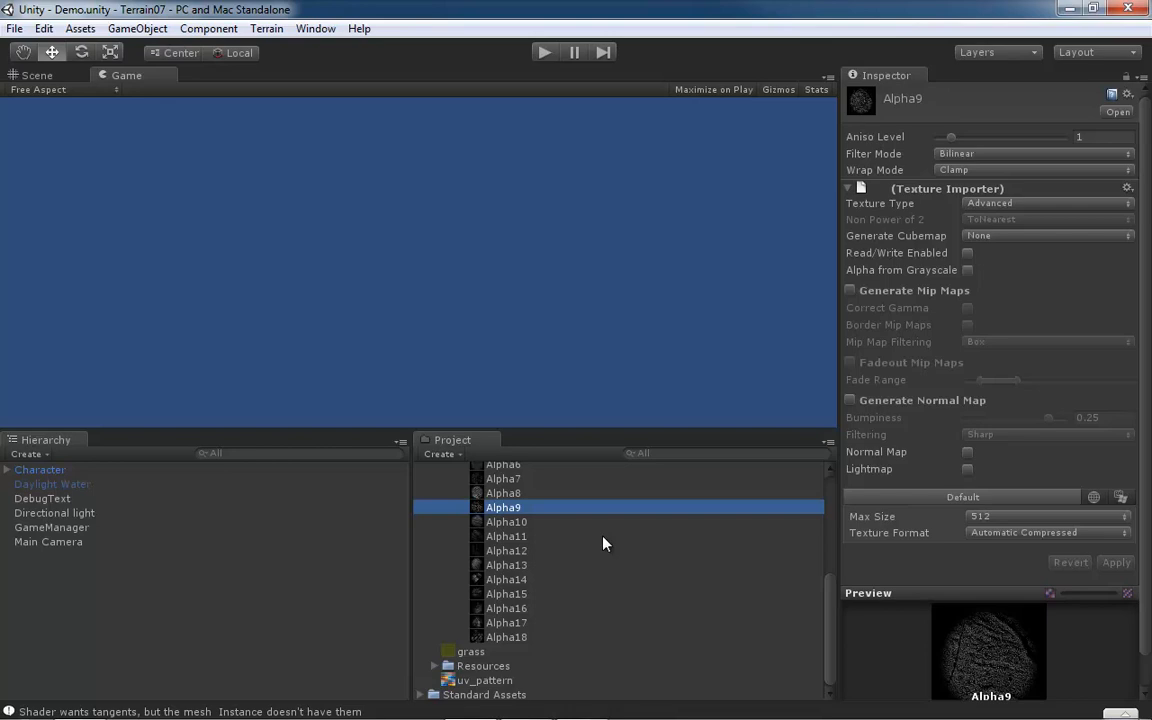
Step: Set the Alpha0 texture's wrap mode to Clamp and its texture type to Advanced
{"action": "left_click_drag", "start_coordinate": [830, 600], "coordinate": [830, 583]}
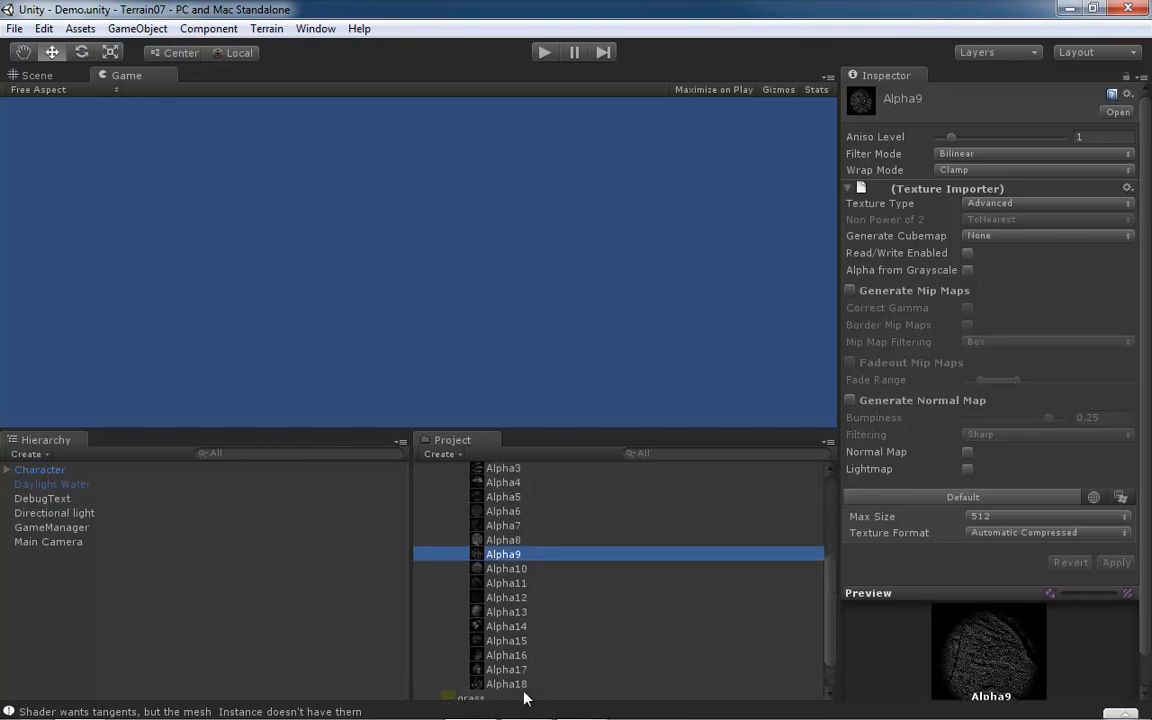
{"action": "left_click_drag", "start_coordinate": [828, 628], "coordinate": [716, 493]}
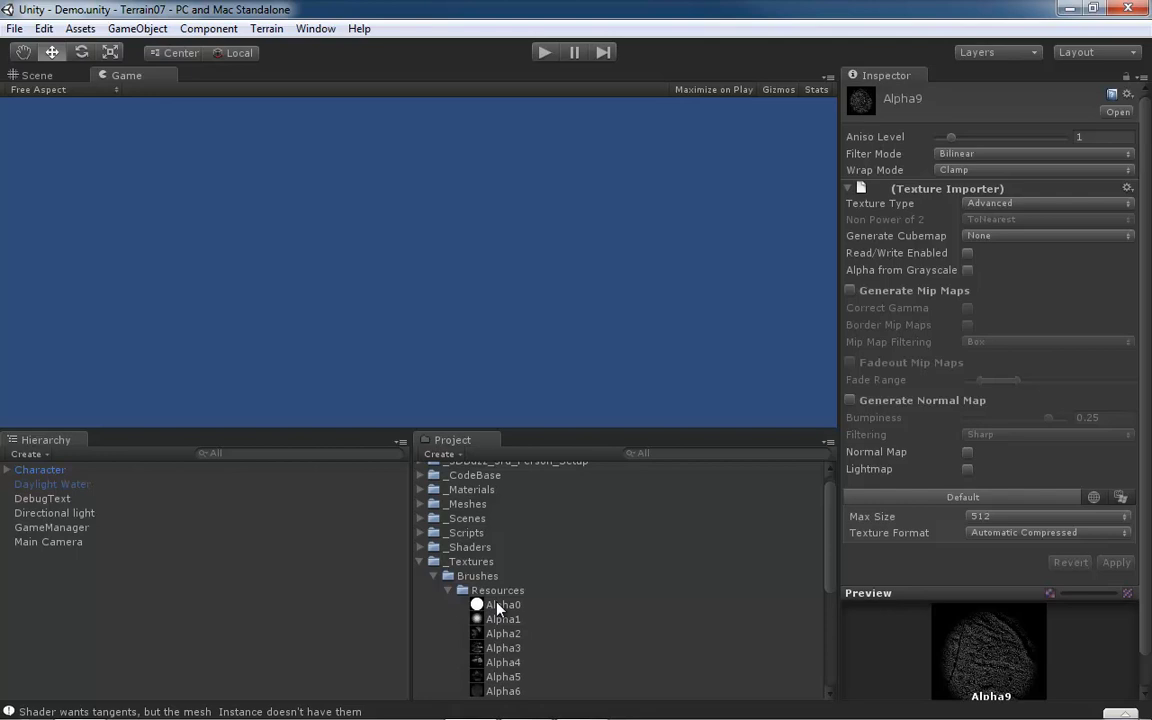
{"action": "left_click", "coordinate": [514, 622]}
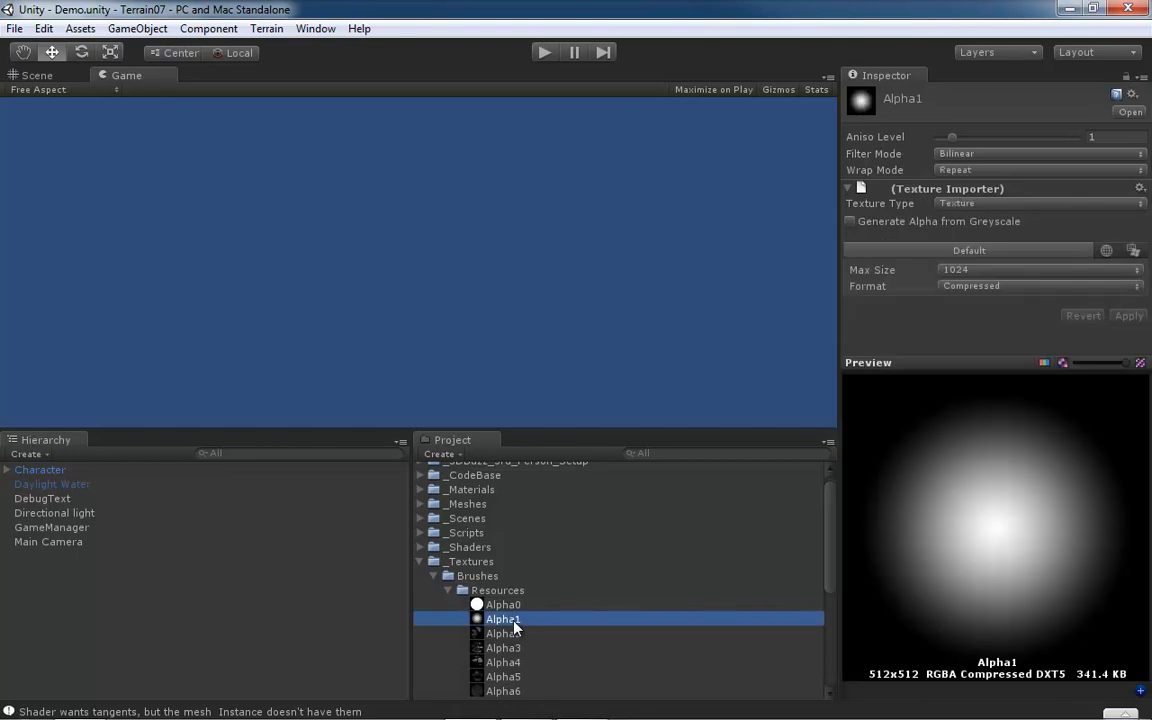
{"action": "left_click", "coordinate": [516, 606]}
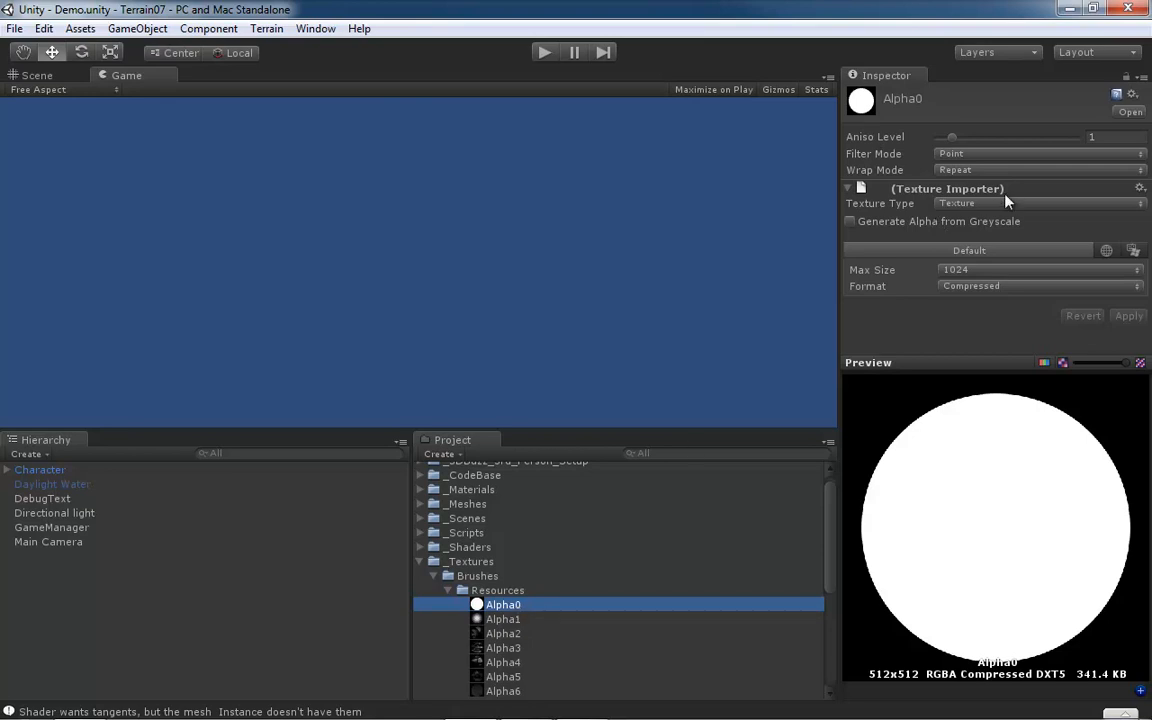
{"action": "left_click", "coordinate": [1140, 171]}
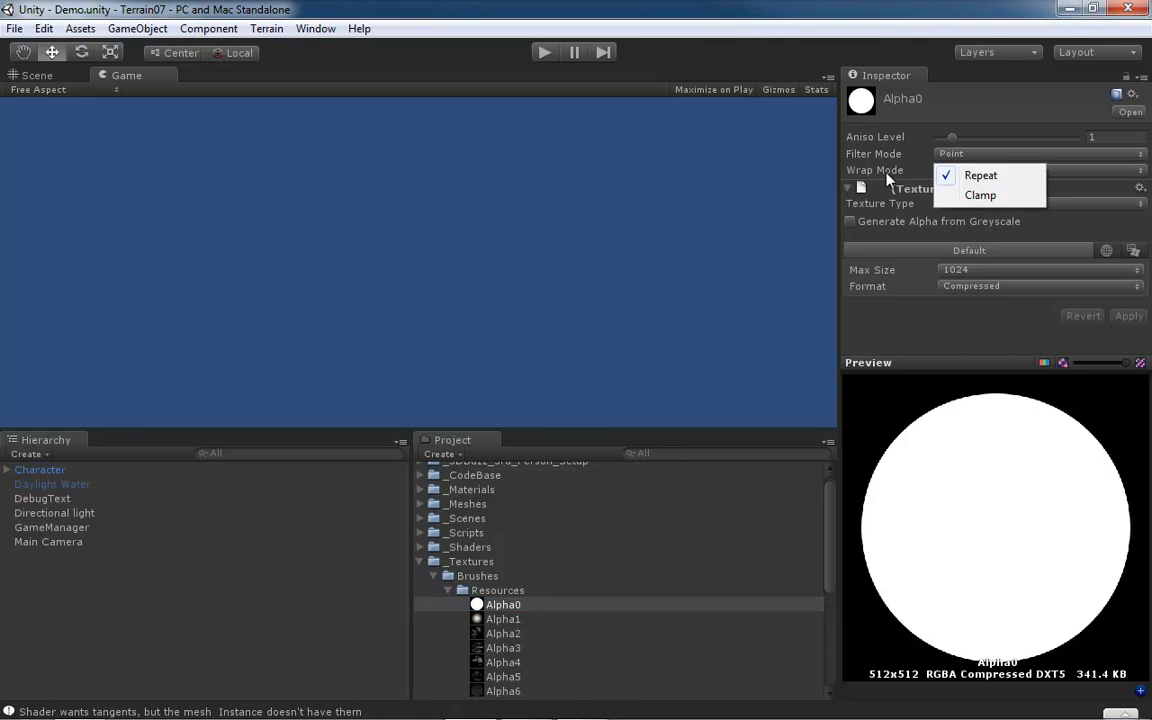
{"action": "left_click", "coordinate": [980, 196]}
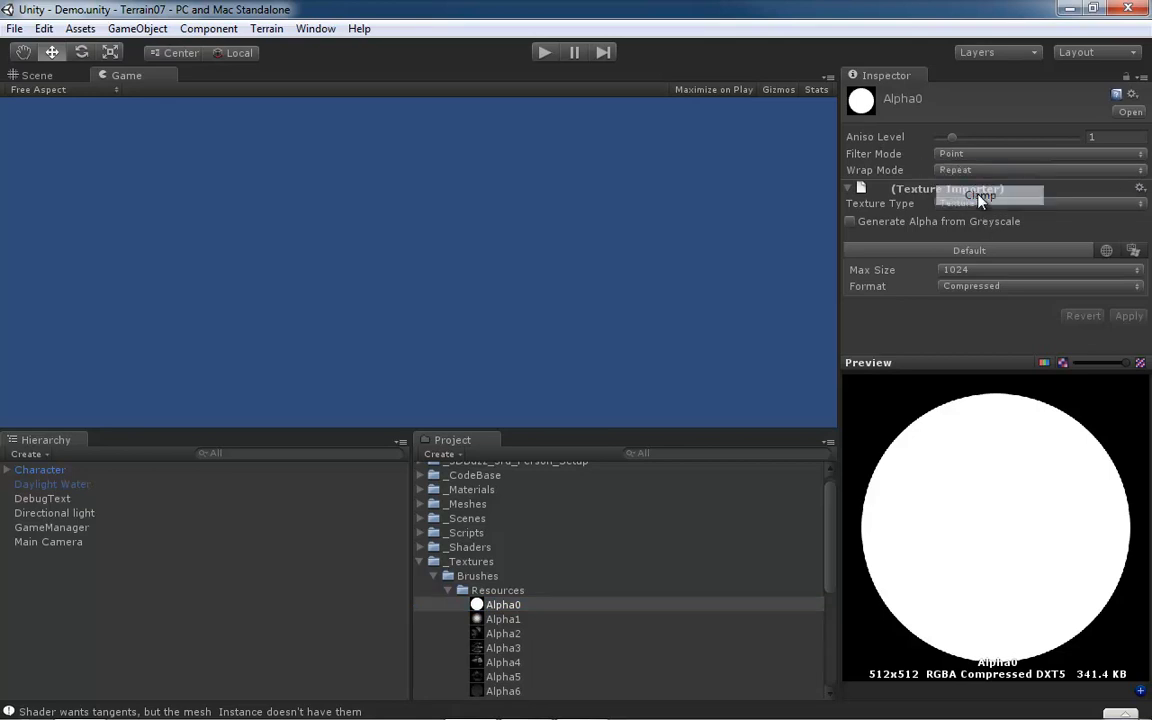
{"action": "left_click", "coordinate": [1140, 204]}
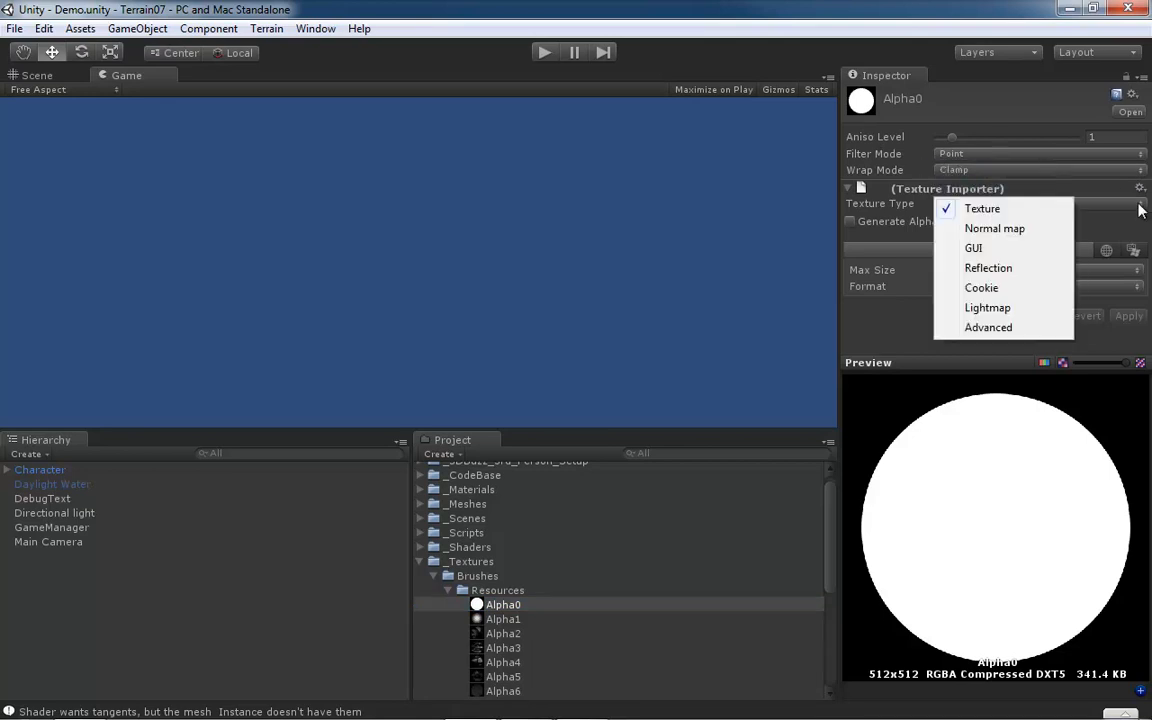
{"action": "left_click", "coordinate": [989, 328]}
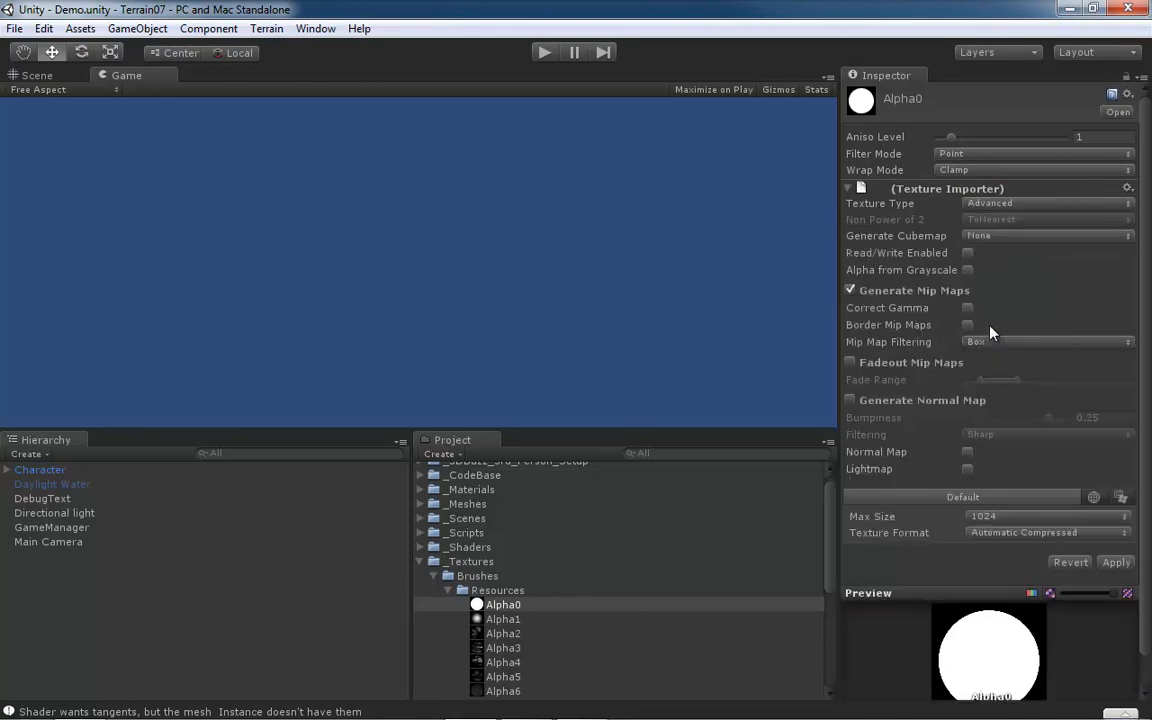
Step: Turn off mip map generation for Alpha0, limit its max size to 512 and apply the import settings
{"action": "left_click", "coordinate": [850, 291]}
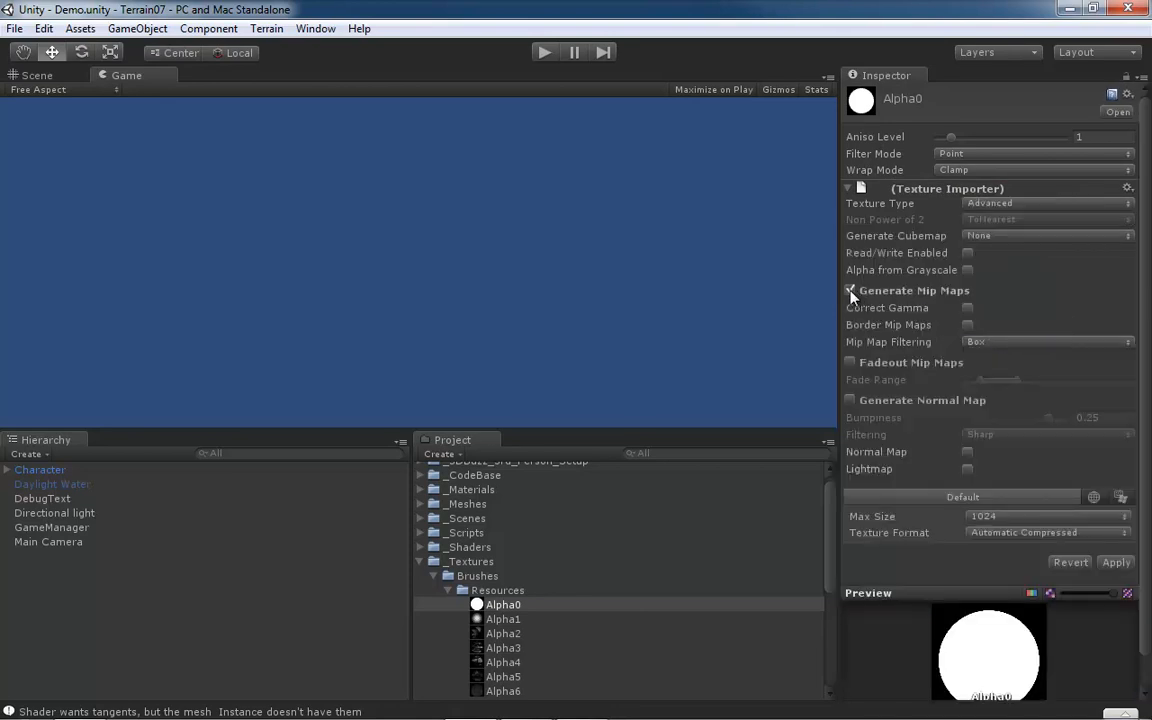
{"action": "left_click", "coordinate": [1118, 517]}
{"action": "left_click", "coordinate": [1010, 601]}
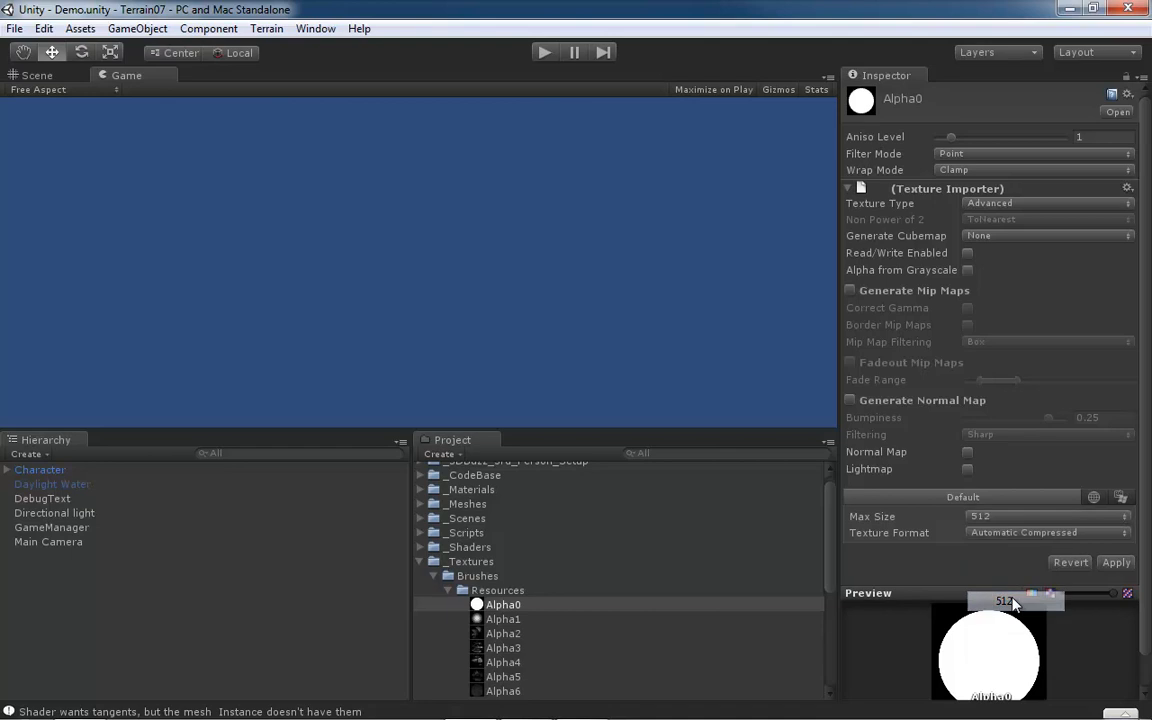
{"action": "left_click", "coordinate": [1116, 564]}
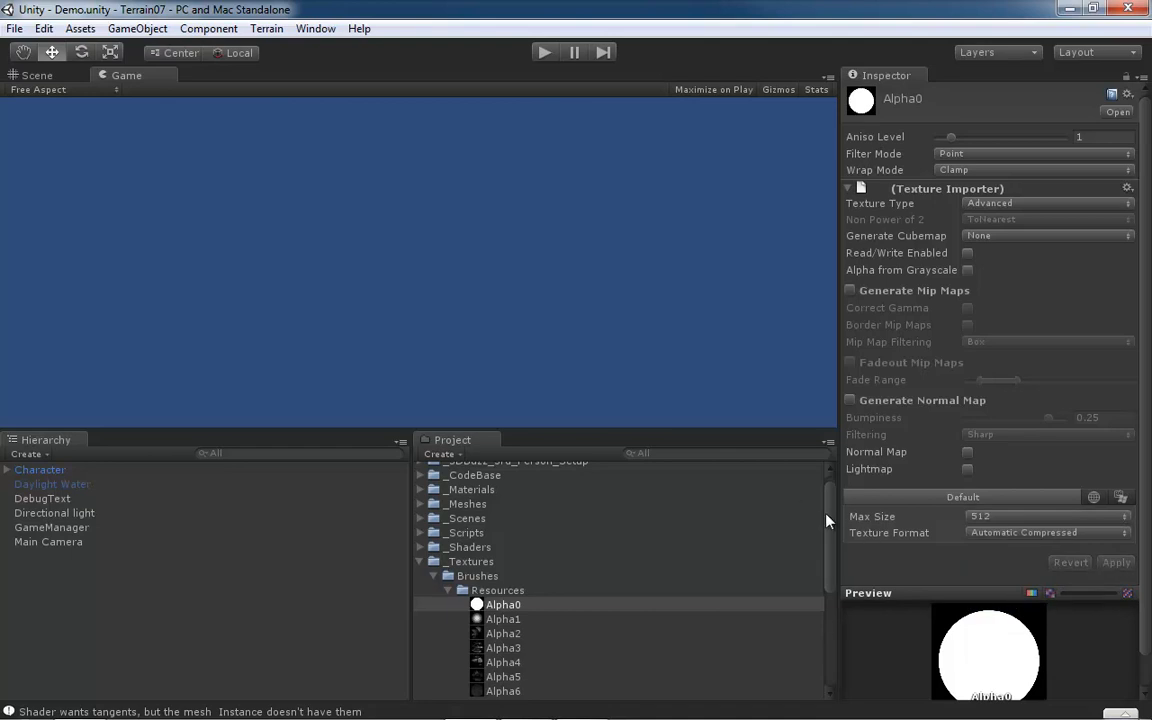
Step: Set the Alpha1 texture's filter mode to Point, wrap mode to Clamp and texture type to Advanced
{"action": "left_click_drag", "start_coordinate": [830, 520], "coordinate": [830, 567]}
{"action": "left_click", "coordinate": [515, 507]}
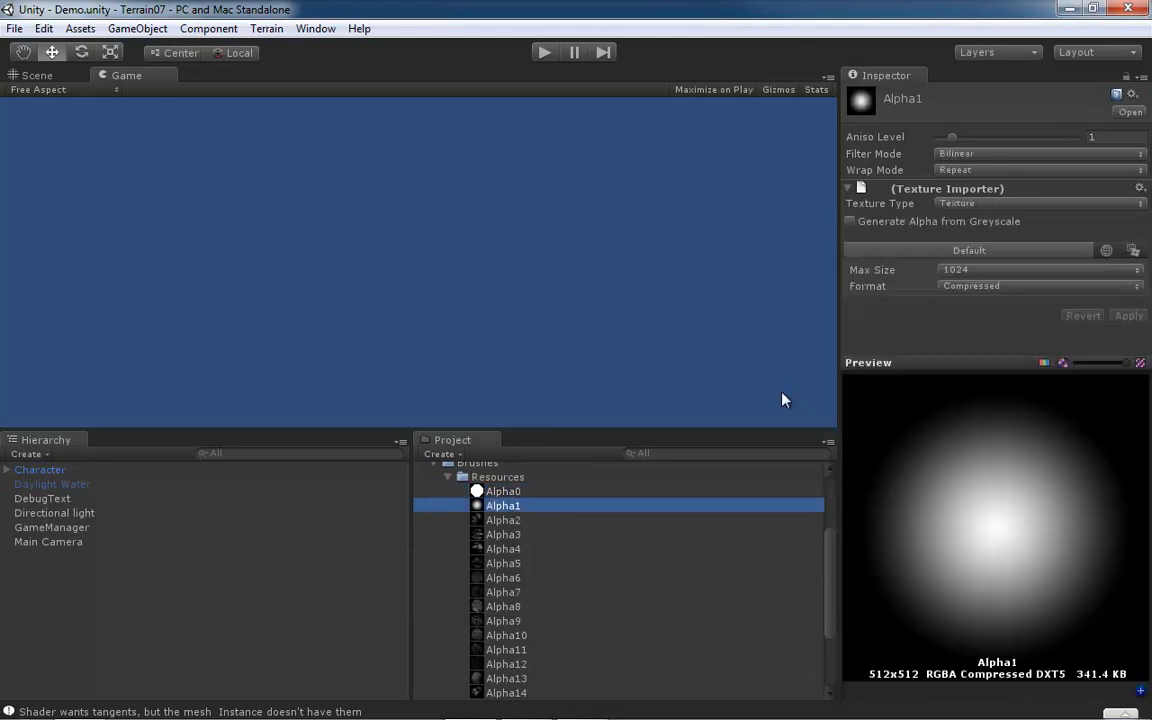
{"action": "left_click", "coordinate": [1127, 155]}
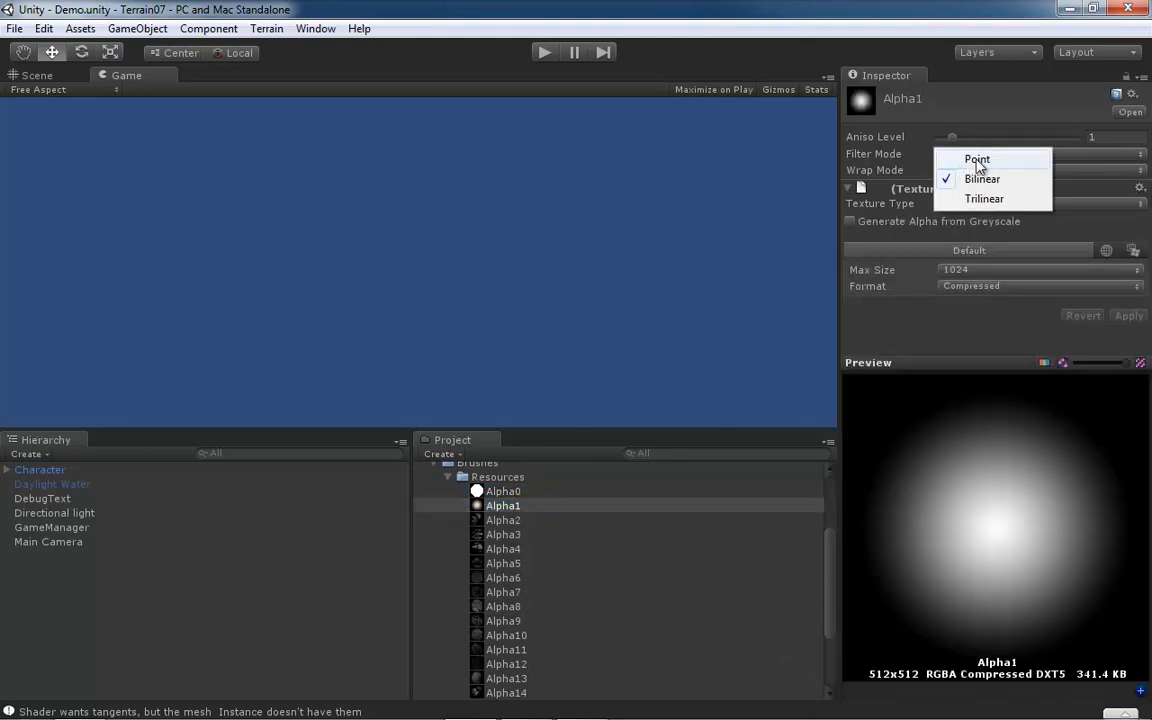
{"action": "left_click", "coordinate": [975, 160]}
{"action": "left_click", "coordinate": [1138, 171]}
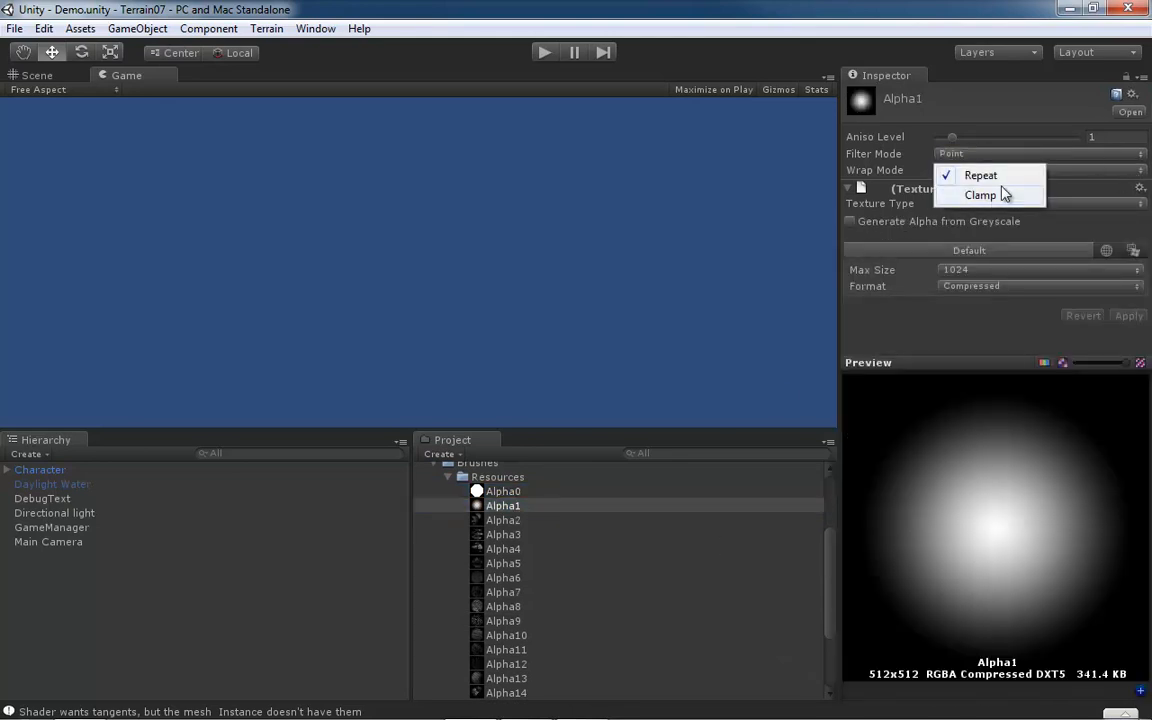
{"action": "left_click", "coordinate": [1001, 195]}
{"action": "left_click", "coordinate": [1139, 204]}
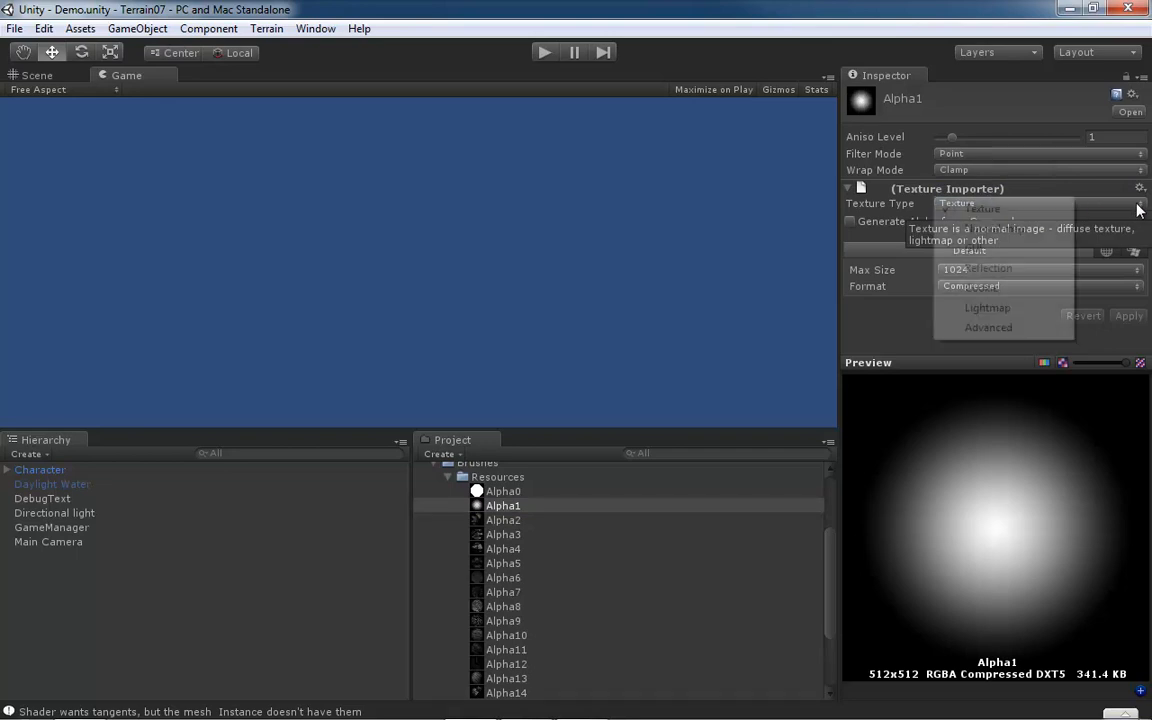
{"action": "left_click", "coordinate": [988, 328]}
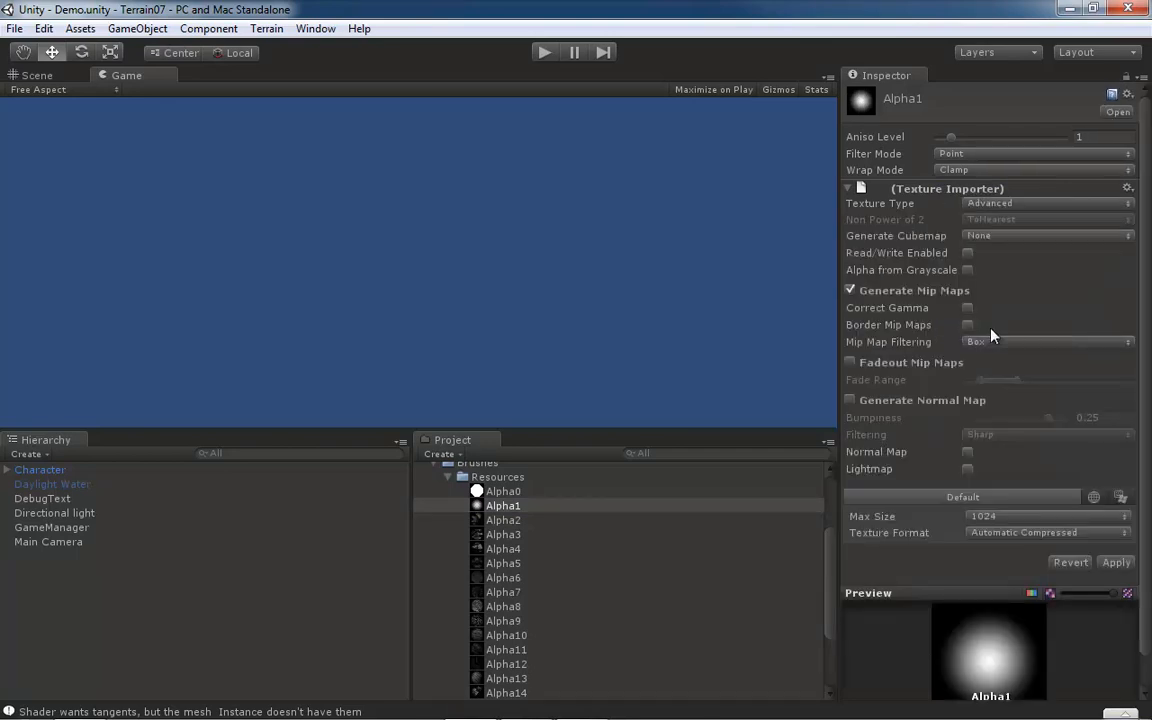
Step: Turn off mip map generation for Alpha1, limit its max size to 512 and apply the import settings
{"action": "left_click", "coordinate": [850, 290]}
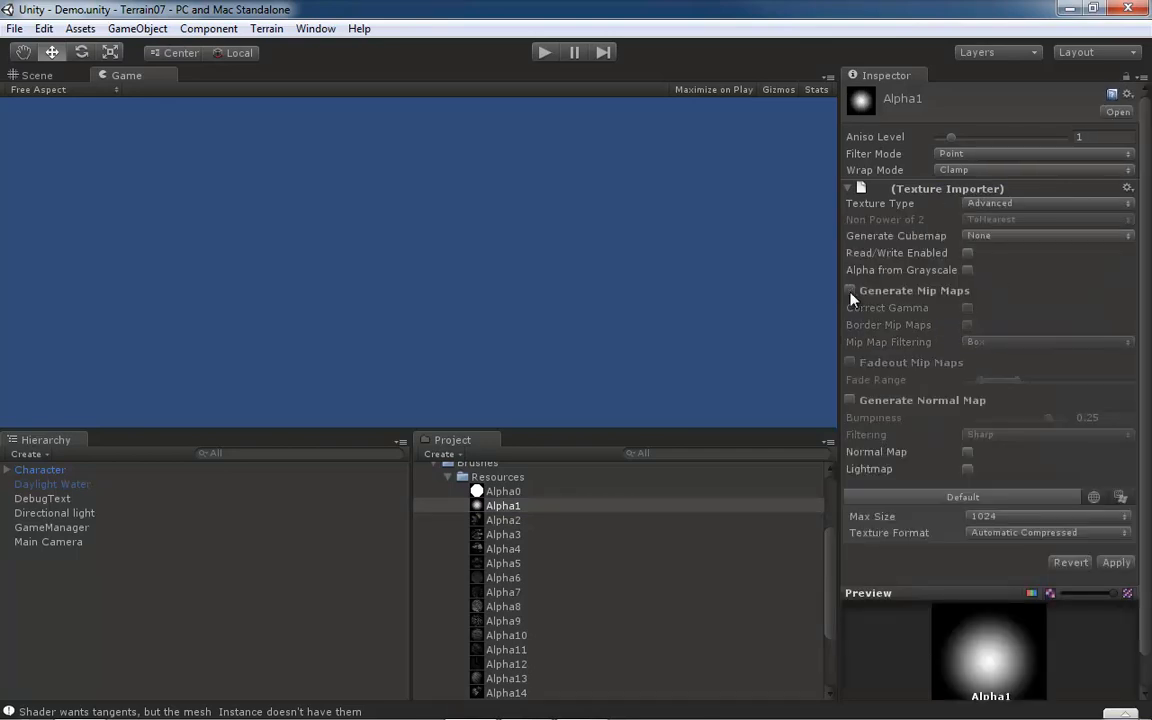
{"action": "left_click", "coordinate": [1104, 518]}
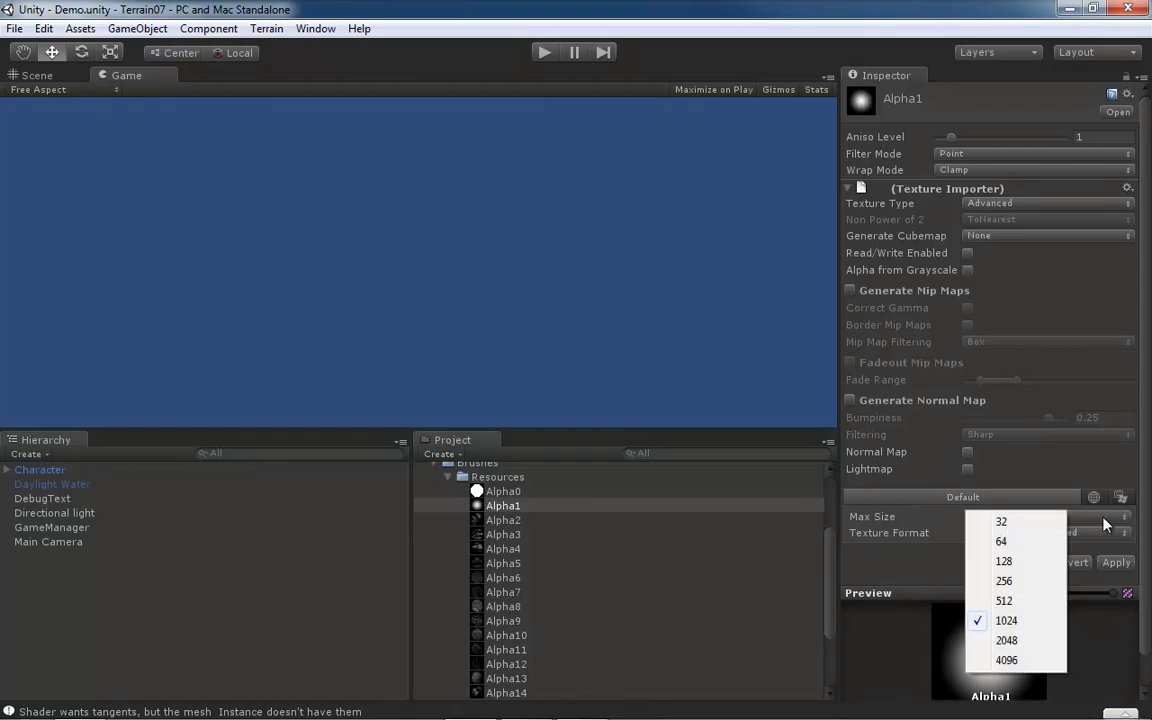
{"action": "left_click", "coordinate": [1004, 600]}
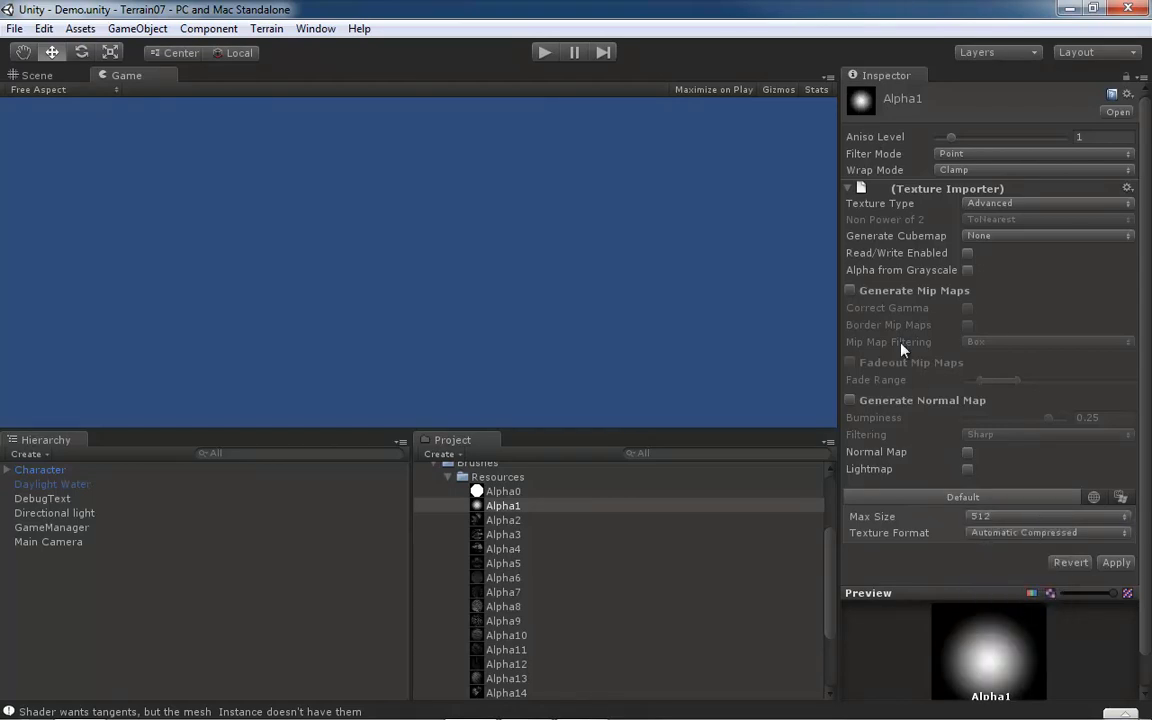
{"action": "left_click", "coordinate": [1120, 564]}
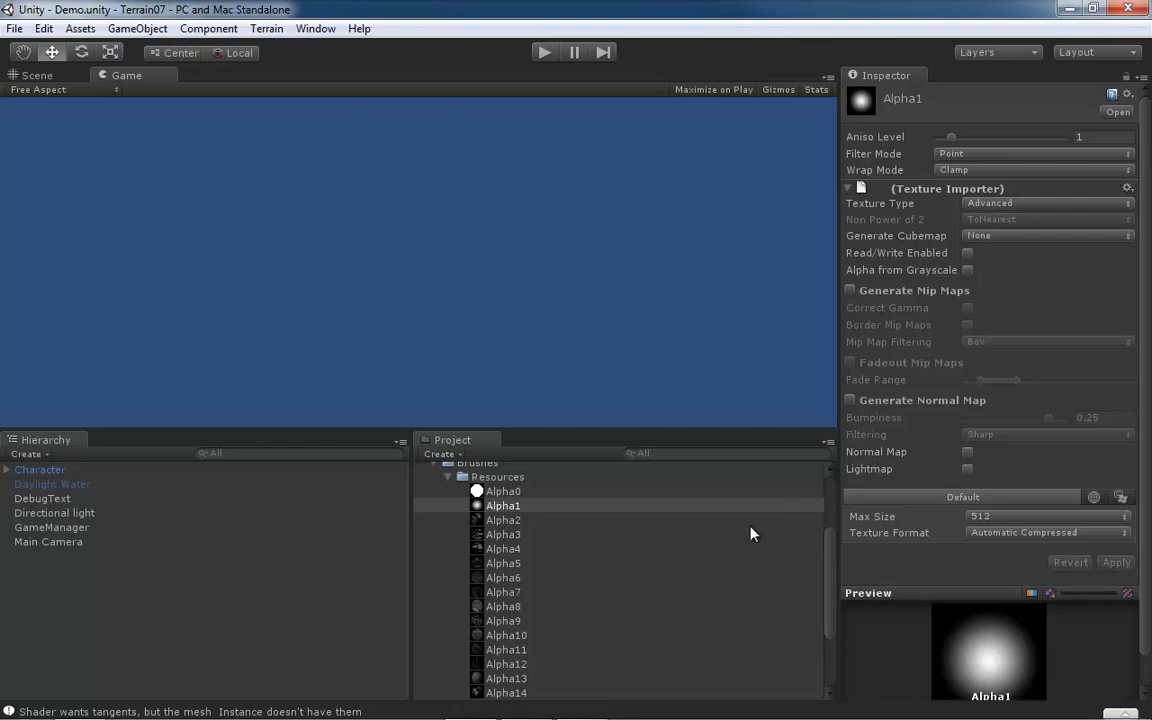
Step: Set the Alpha2 texture's filter mode to Point, wrap mode to Clamp and texture type to Advanced
{"action": "left_click", "coordinate": [517, 522]}
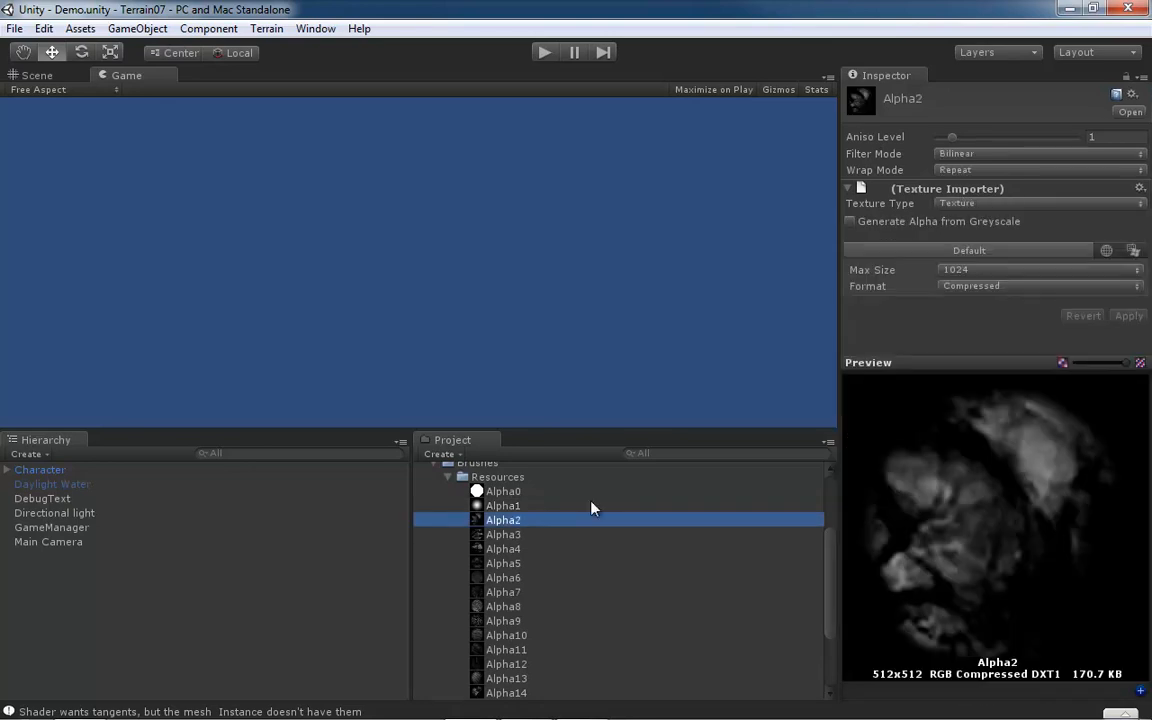
{"action": "left_click", "coordinate": [1028, 153]}
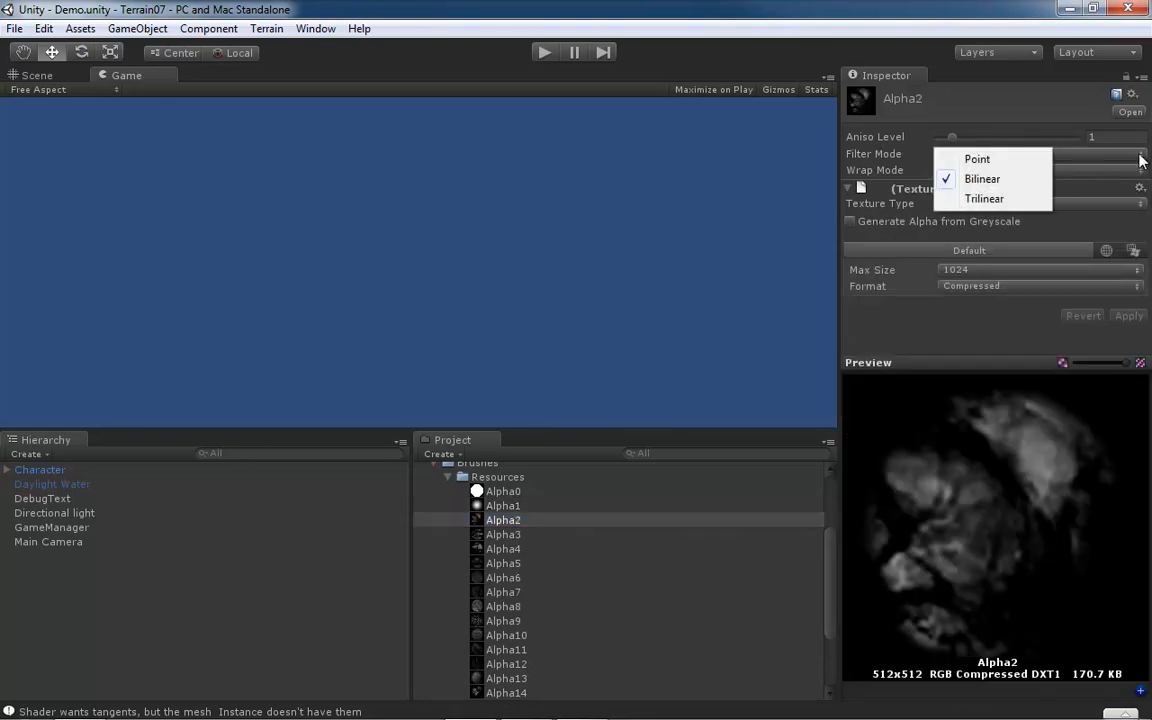
{"action": "left_click", "coordinate": [987, 161]}
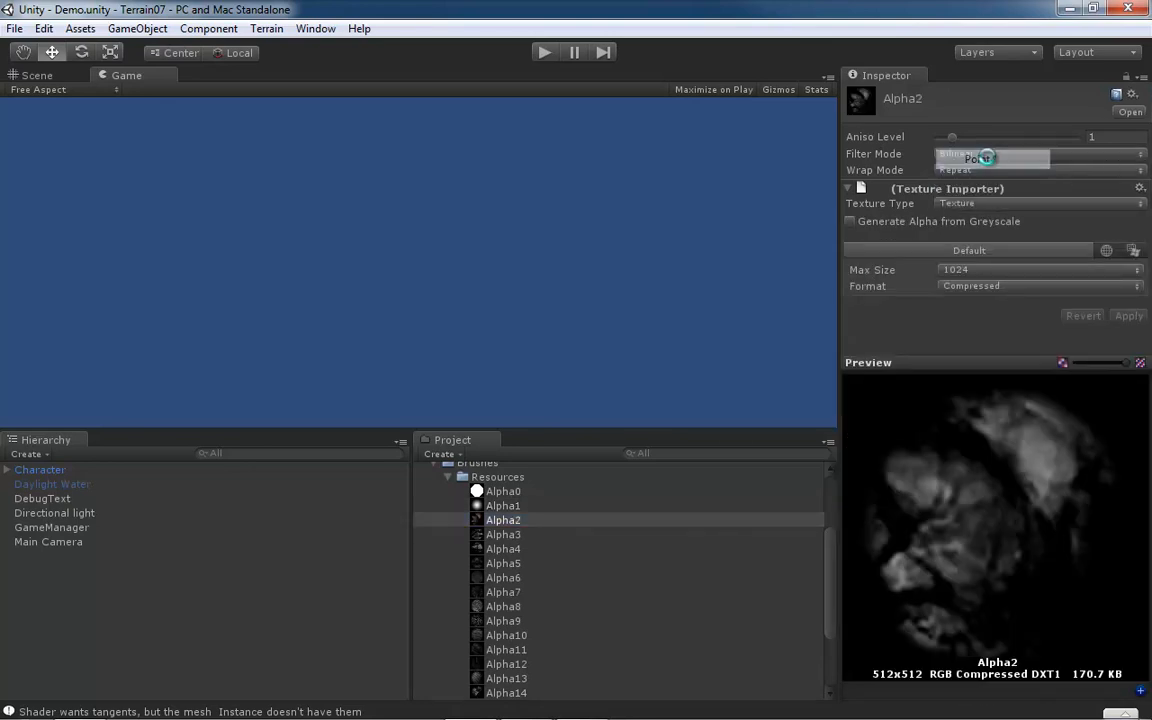
{"action": "left_click", "coordinate": [1141, 172]}
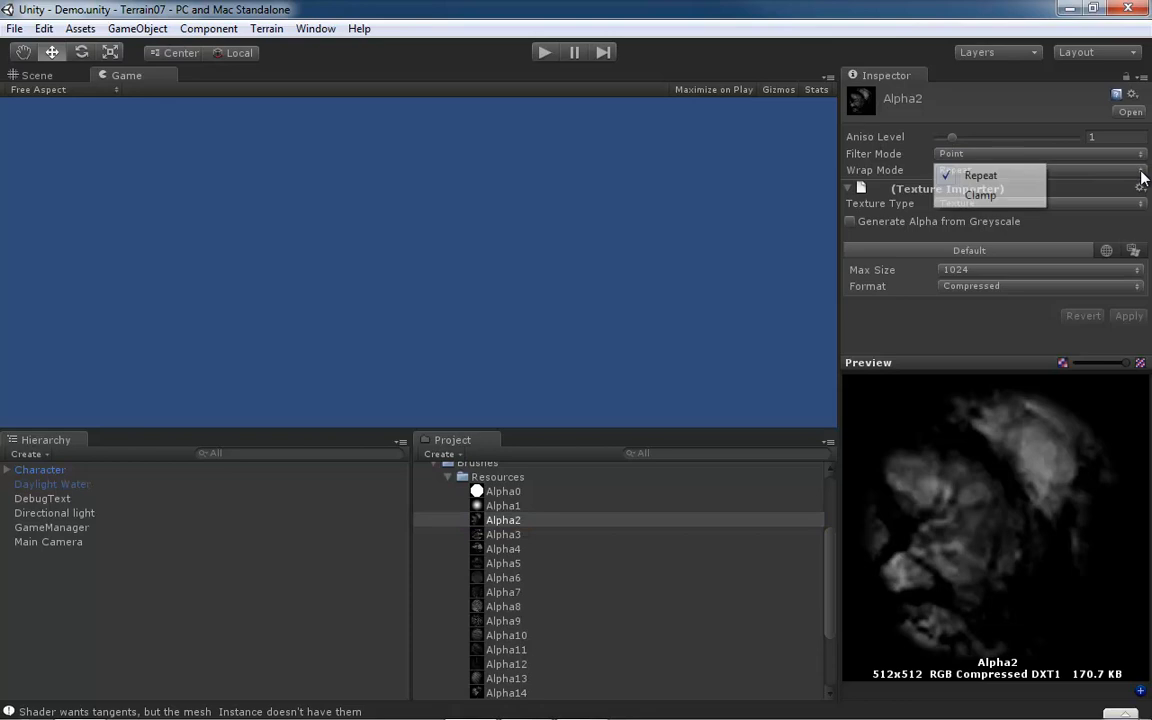
{"action": "left_click", "coordinate": [978, 195]}
{"action": "left_click", "coordinate": [1020, 203]}
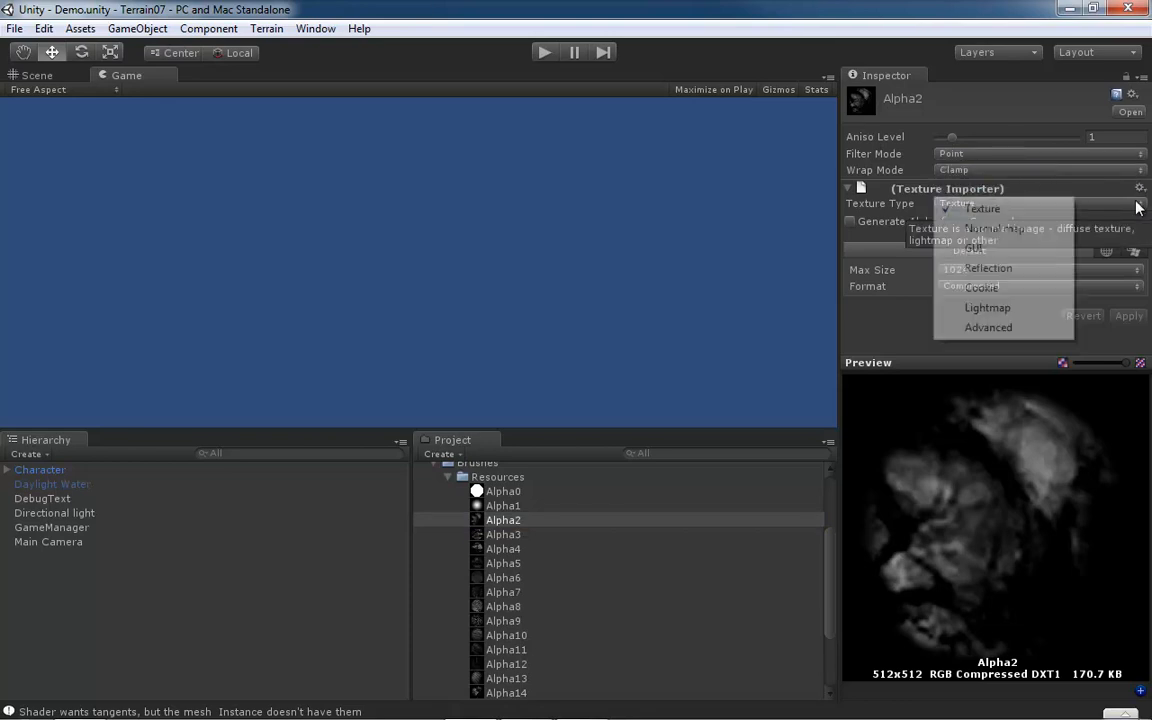
{"action": "left_click", "coordinate": [995, 328]}
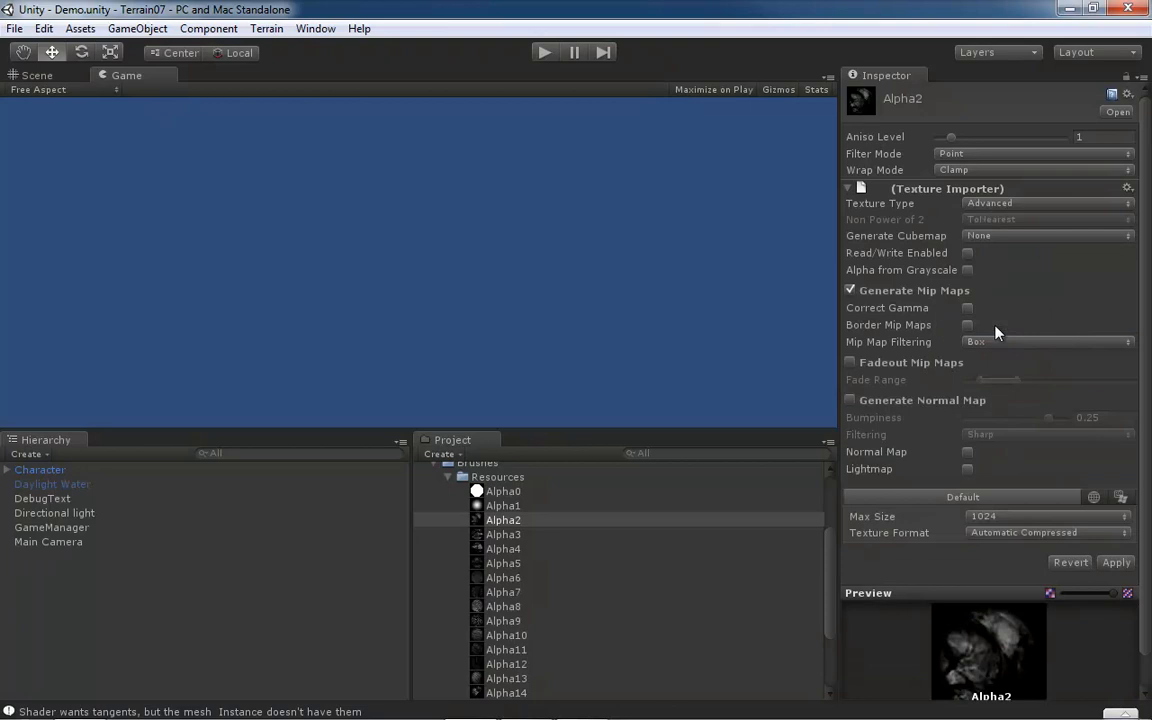
Step: Turn off mip map generation for Alpha2, limit its max size to 512 and apply the import settings
{"action": "left_click", "coordinate": [851, 291]}
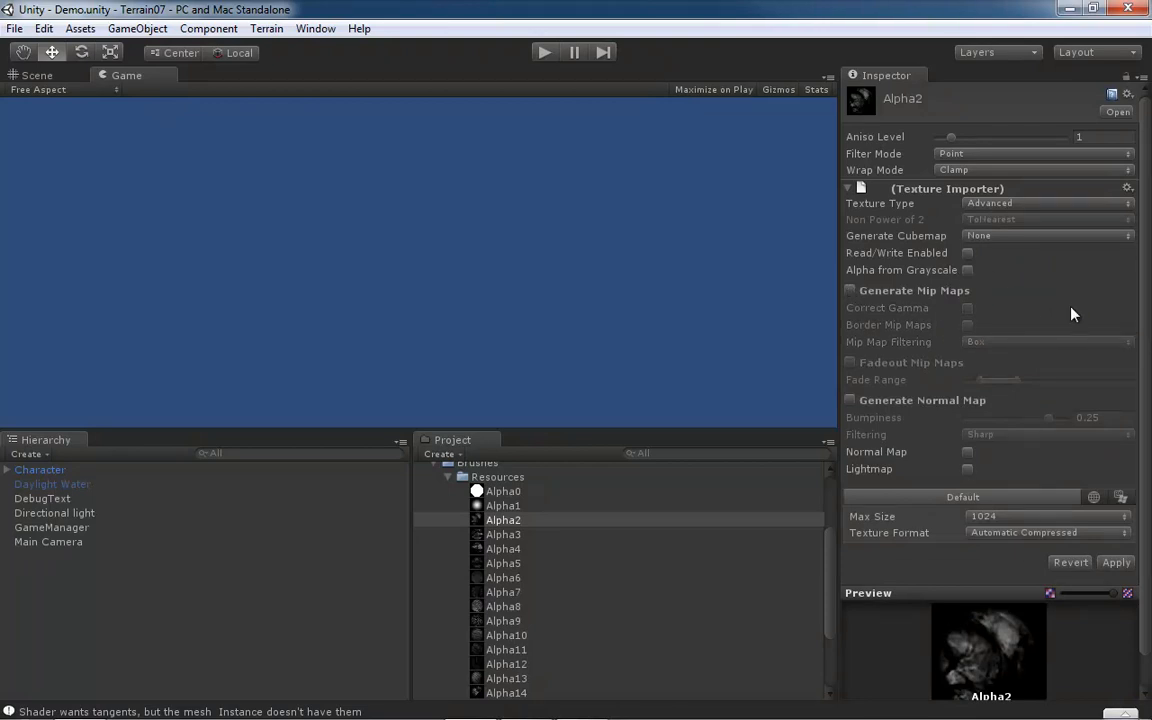
{"action": "left_click", "coordinate": [1112, 516]}
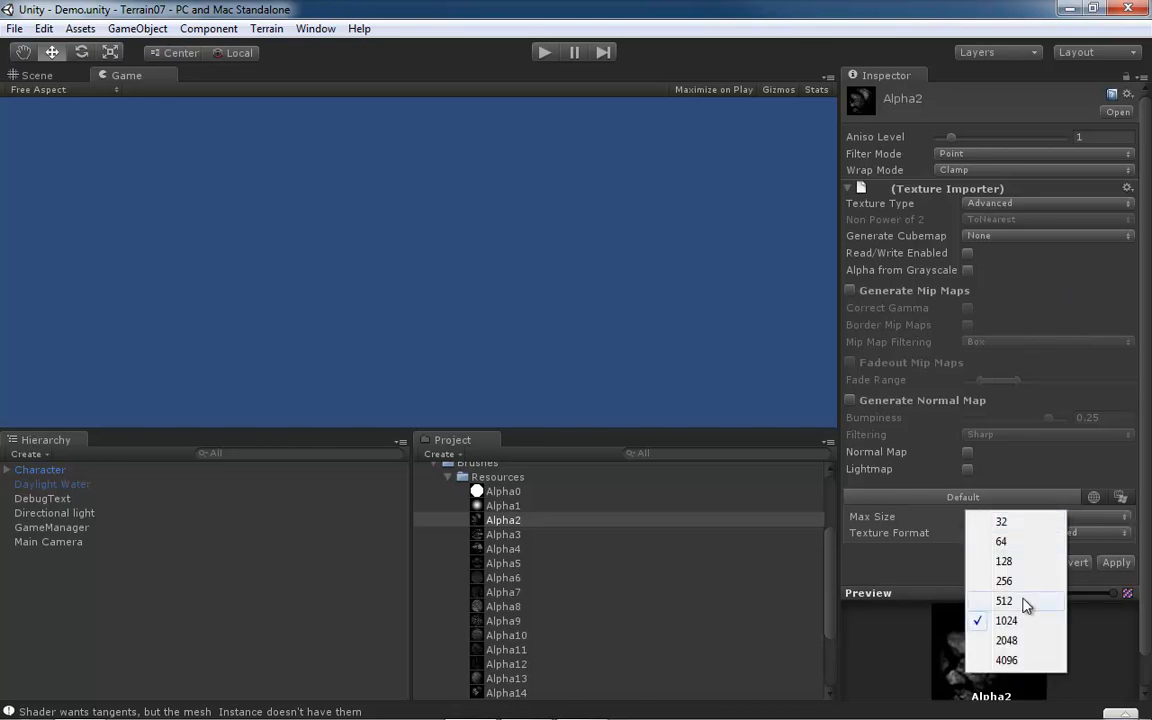
{"action": "left_click", "coordinate": [1023, 601]}
{"action": "left_click", "coordinate": [1115, 563]}
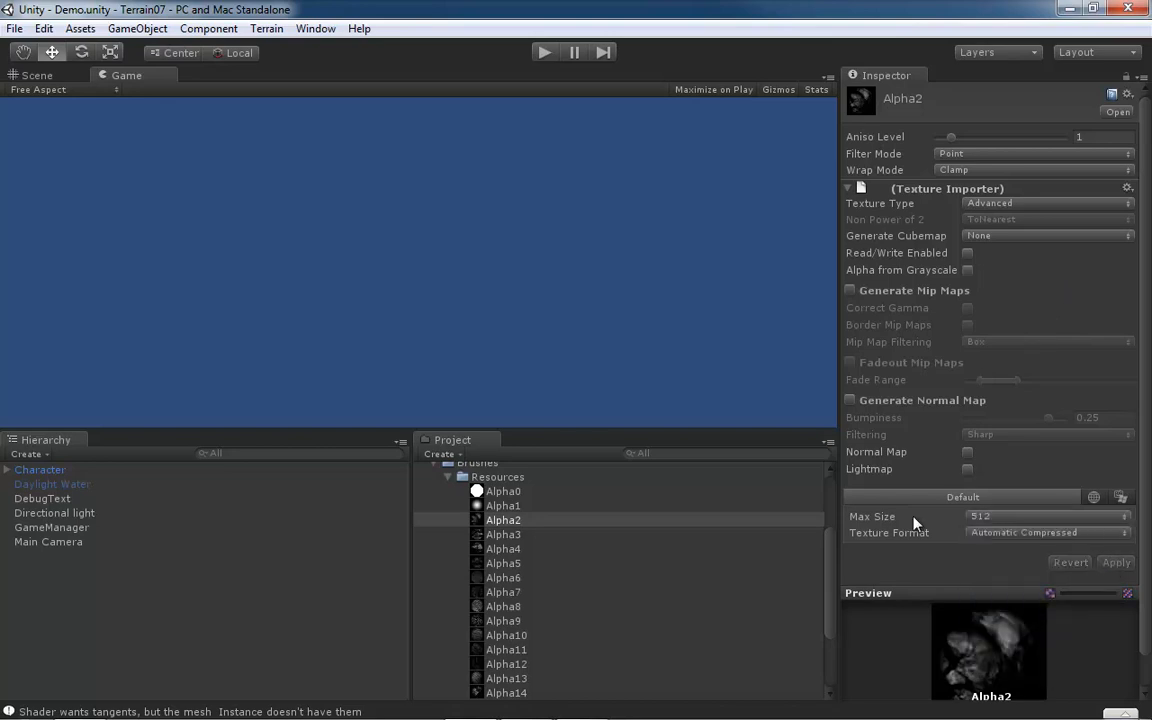
Step: Enable Read/Write on the Alpha0 and Alpha1 textures and apply the import settings of both
{"action": "left_click", "coordinate": [511, 492]}
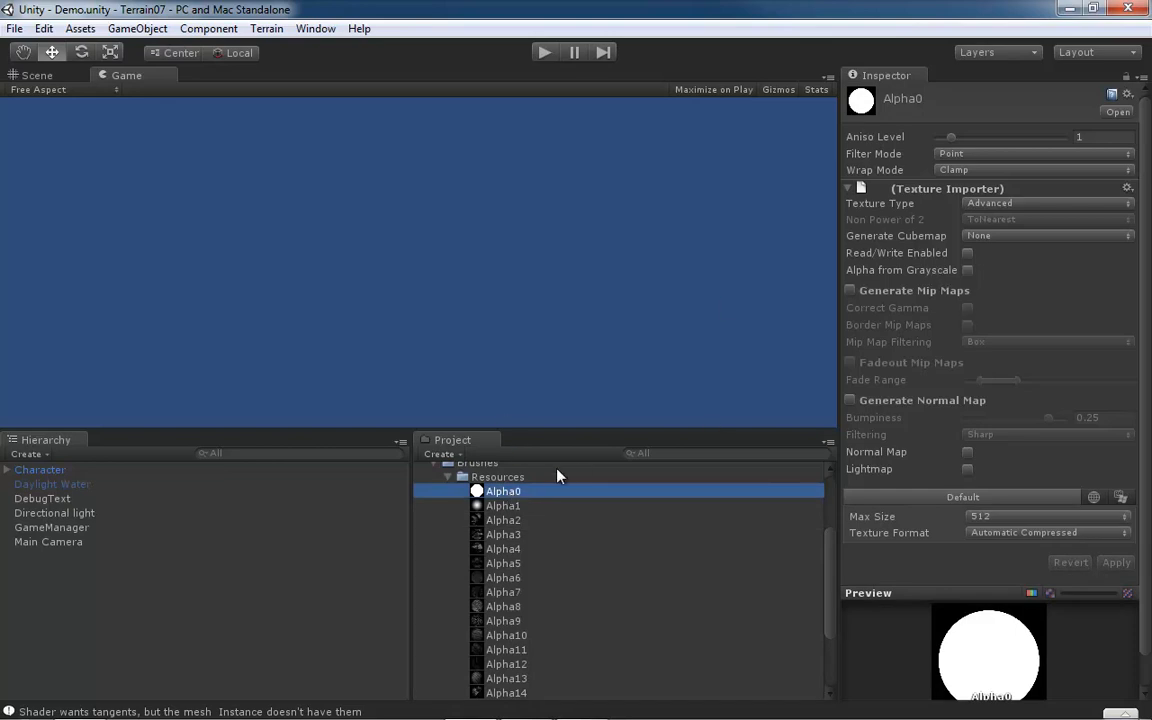
{"action": "left_click", "coordinate": [967, 254]}
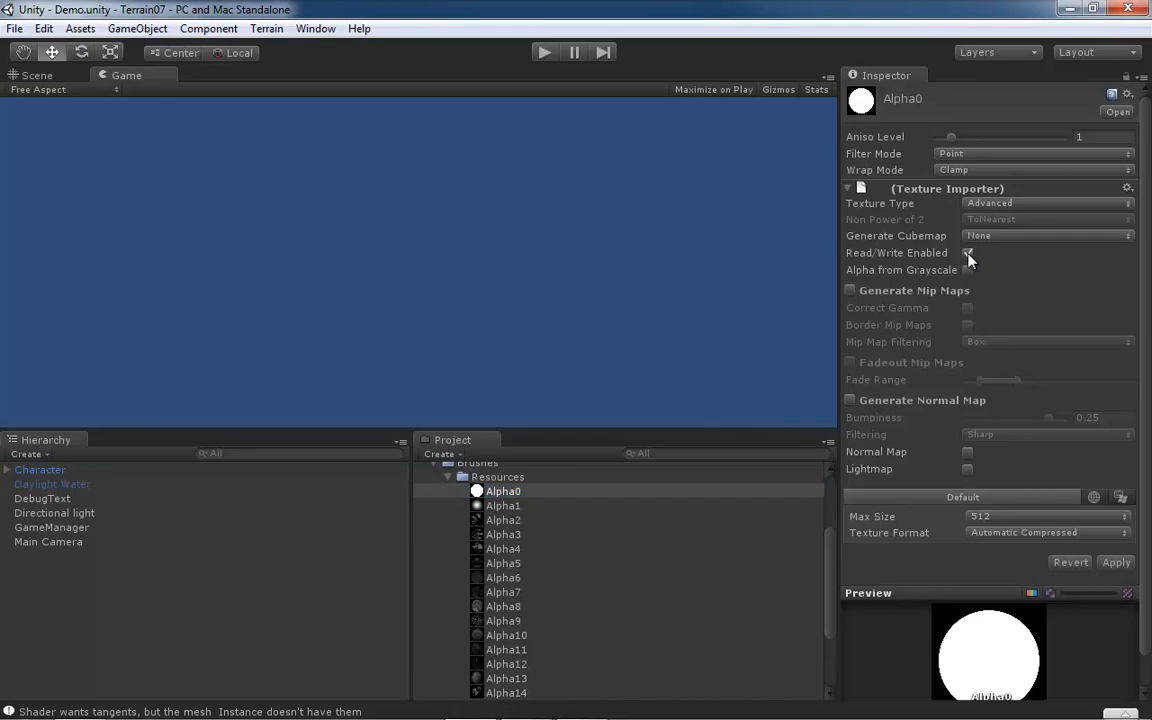
{"action": "left_click", "coordinate": [511, 506]}
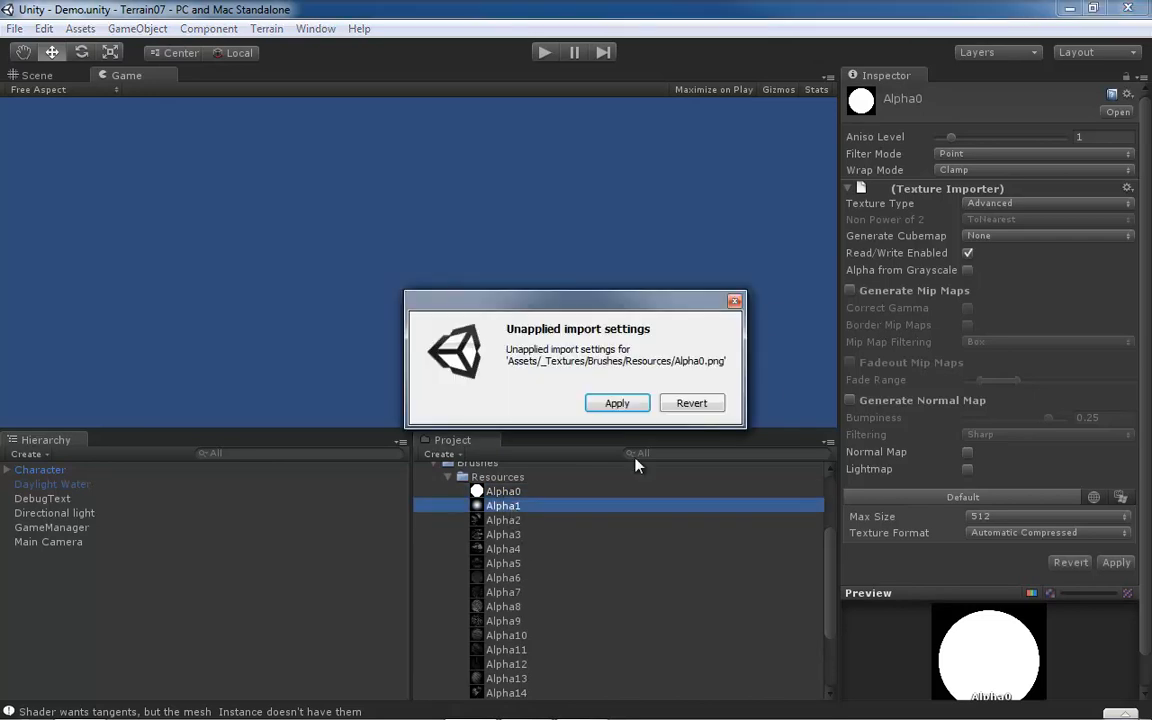
{"action": "left_click", "coordinate": [617, 404]}
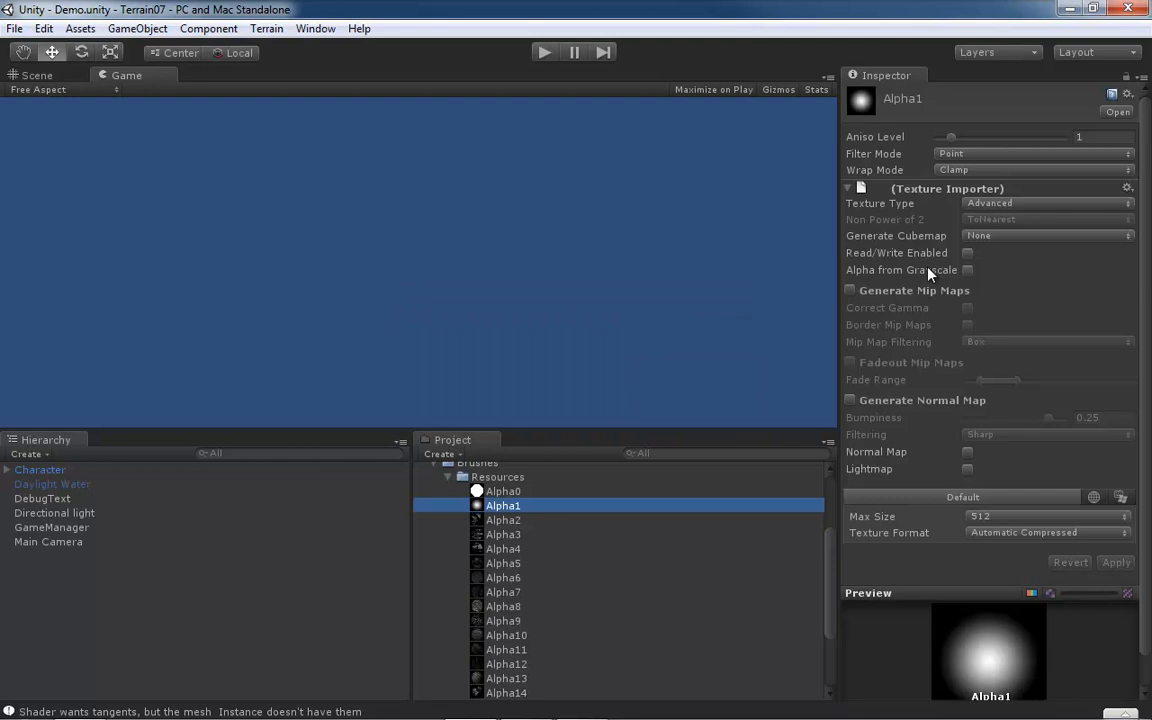
{"action": "left_click", "coordinate": [967, 253]}
{"action": "left_click", "coordinate": [1122, 565]}
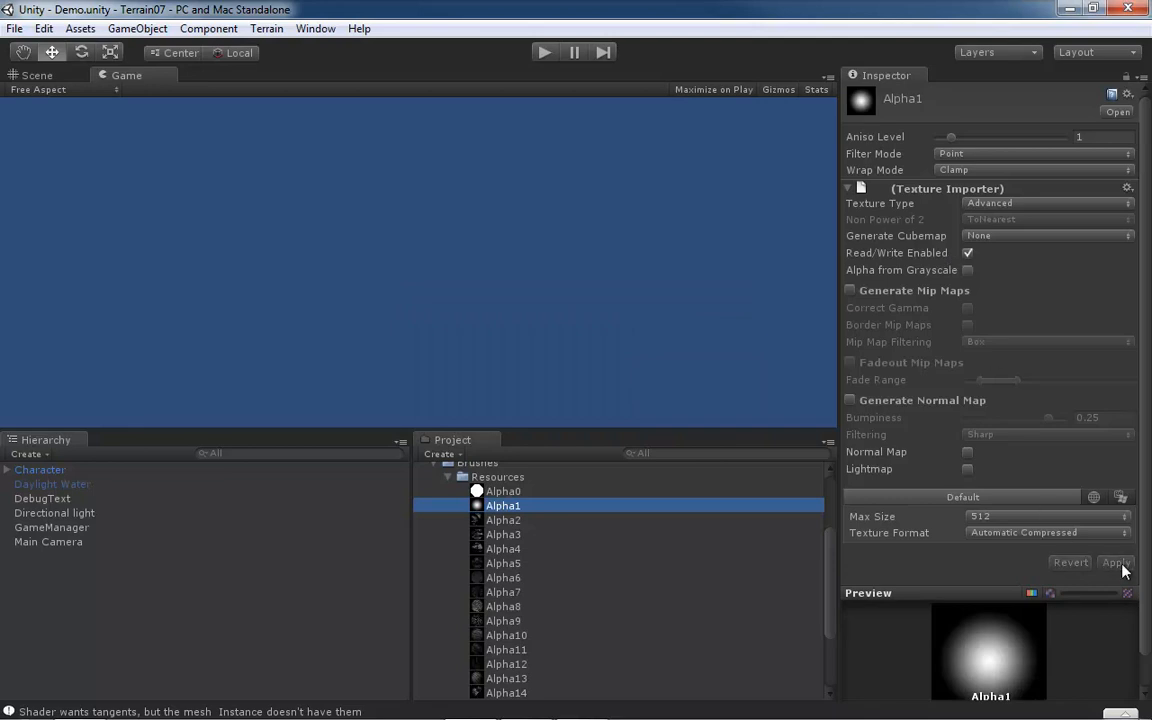
Step: Enable Read/Write on the Alpha2 texture and apply its import settings
{"action": "left_click", "coordinate": [507, 522]}
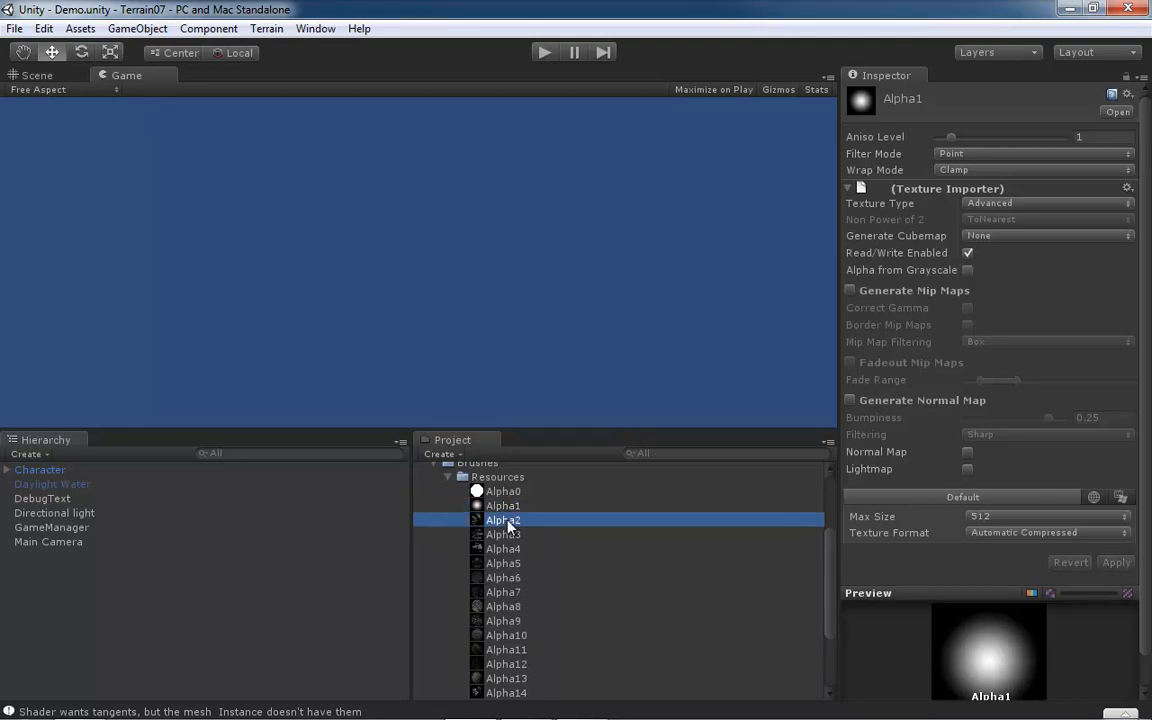
{"action": "left_click", "coordinate": [967, 253]}
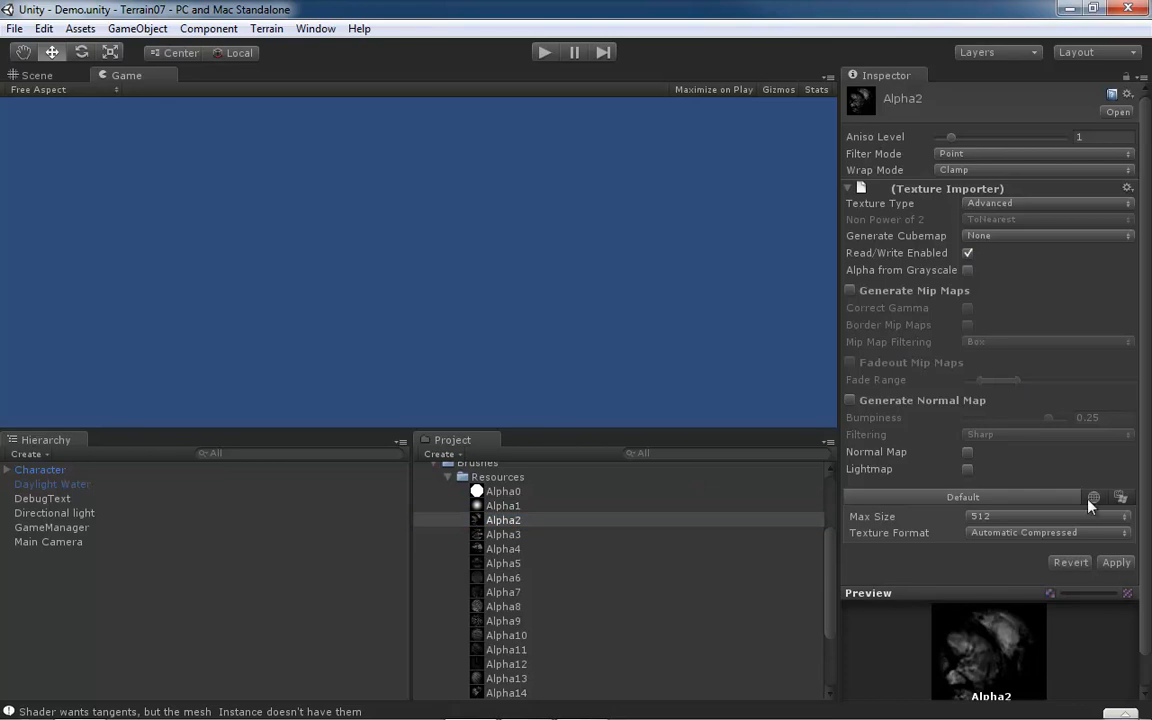
{"action": "left_click", "coordinate": [1116, 563]}
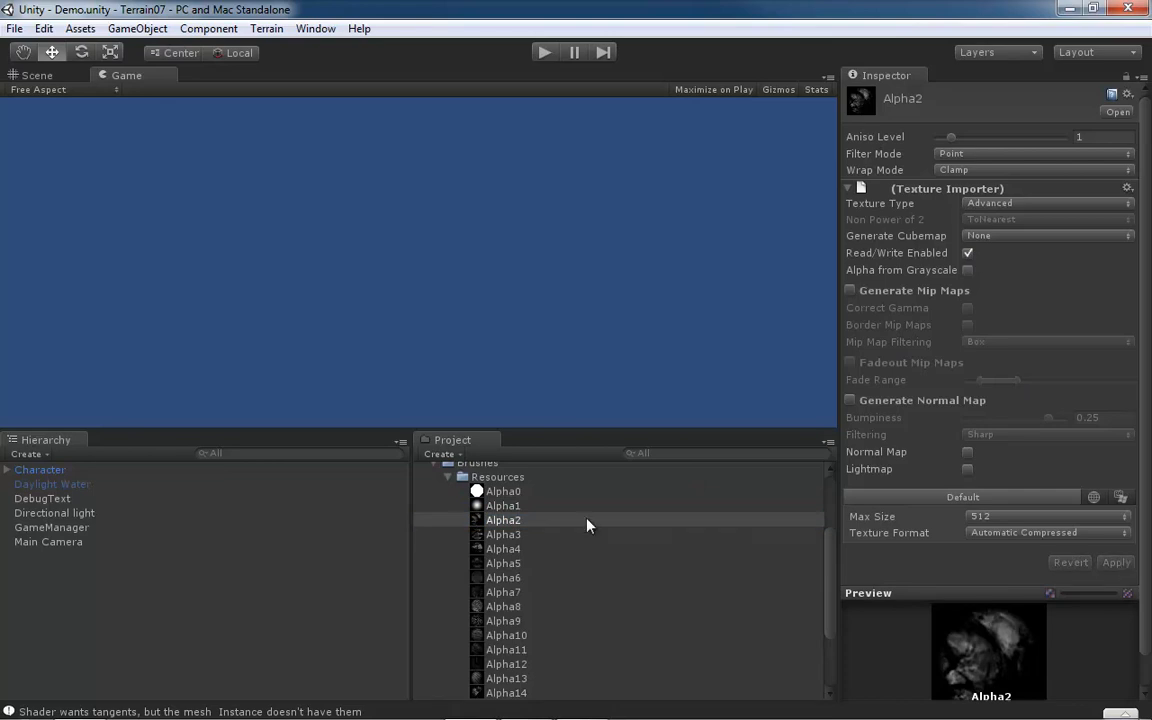
Step: Set the Alpha3 texture's filter mode to Point, wrap mode to Clamp and texture type to Advanced
{"action": "left_click", "coordinate": [505, 535]}
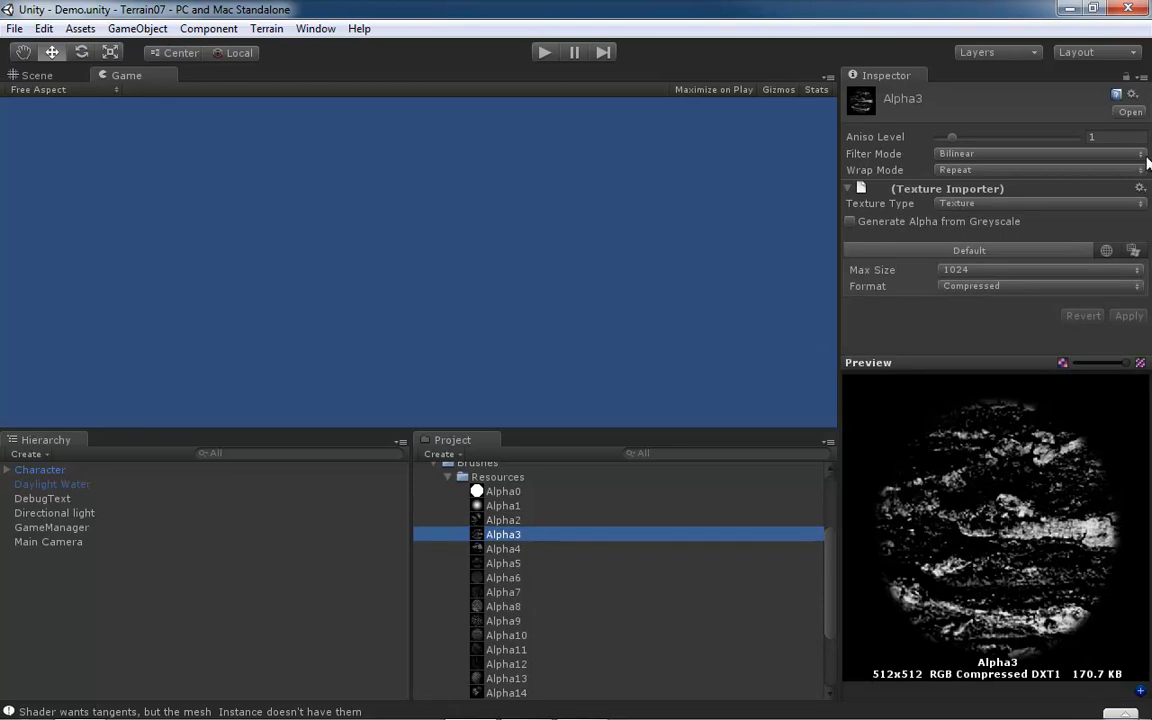
{"action": "left_click", "coordinate": [1028, 154]}
{"action": "left_click", "coordinate": [978, 160]}
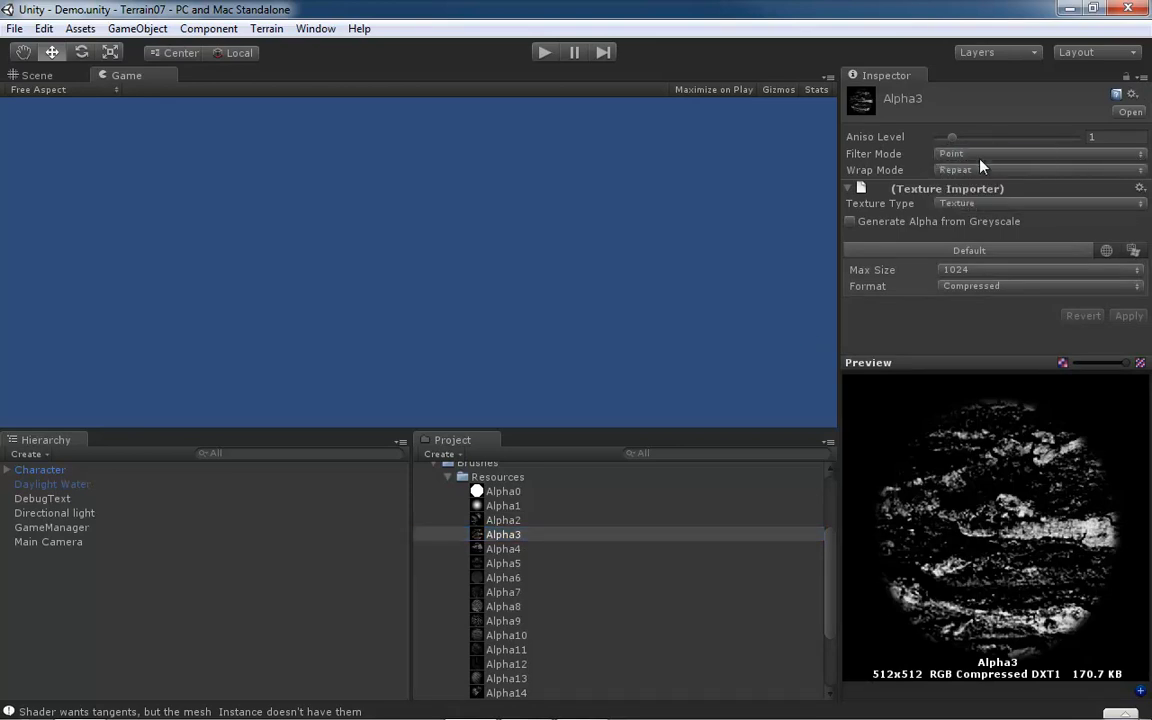
{"action": "left_click", "coordinate": [1139, 172]}
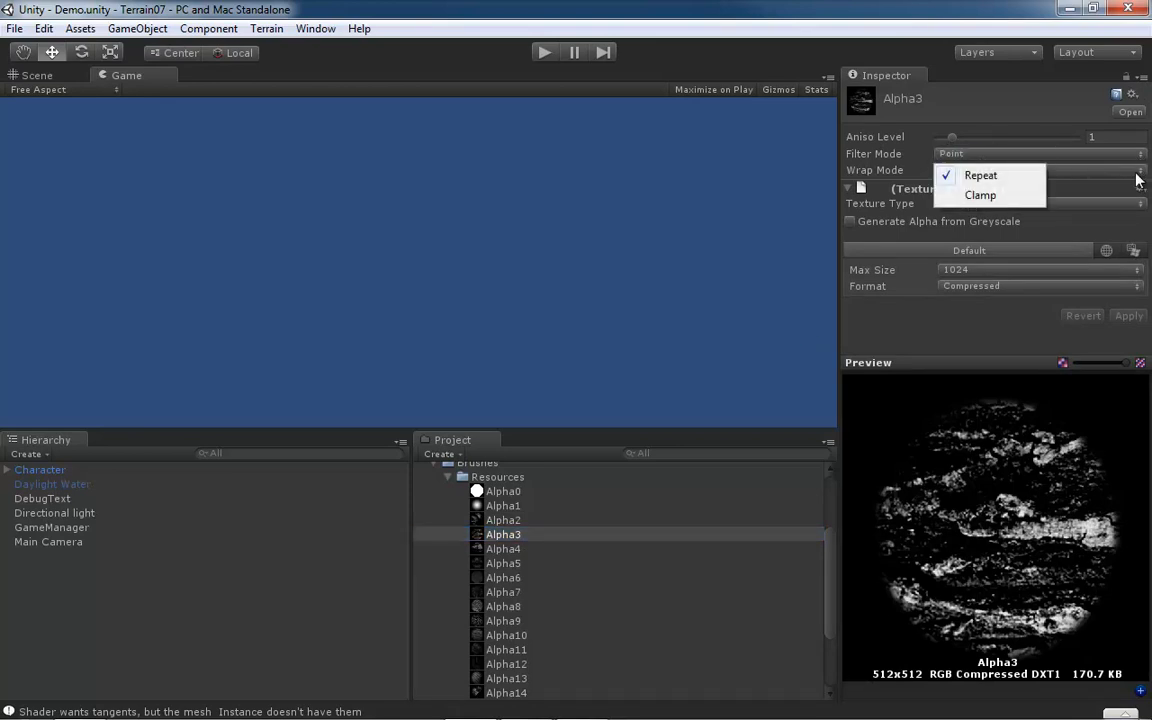
{"action": "left_click", "coordinate": [982, 196]}
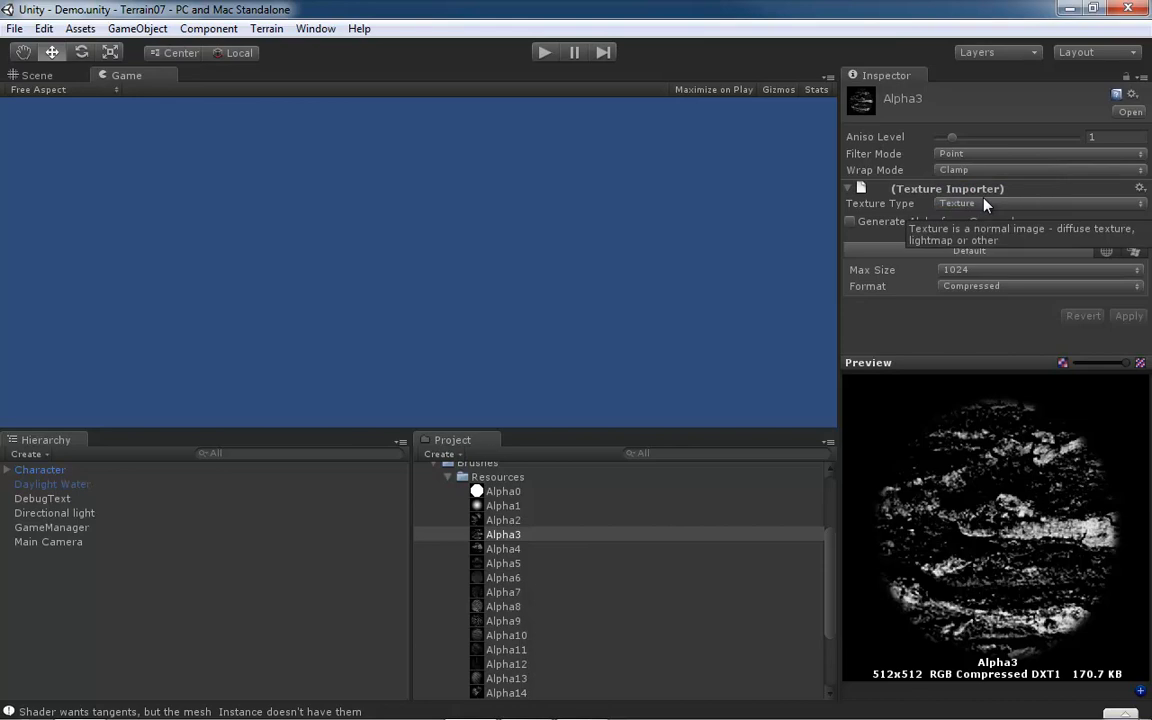
{"action": "left_click", "coordinate": [1140, 205]}
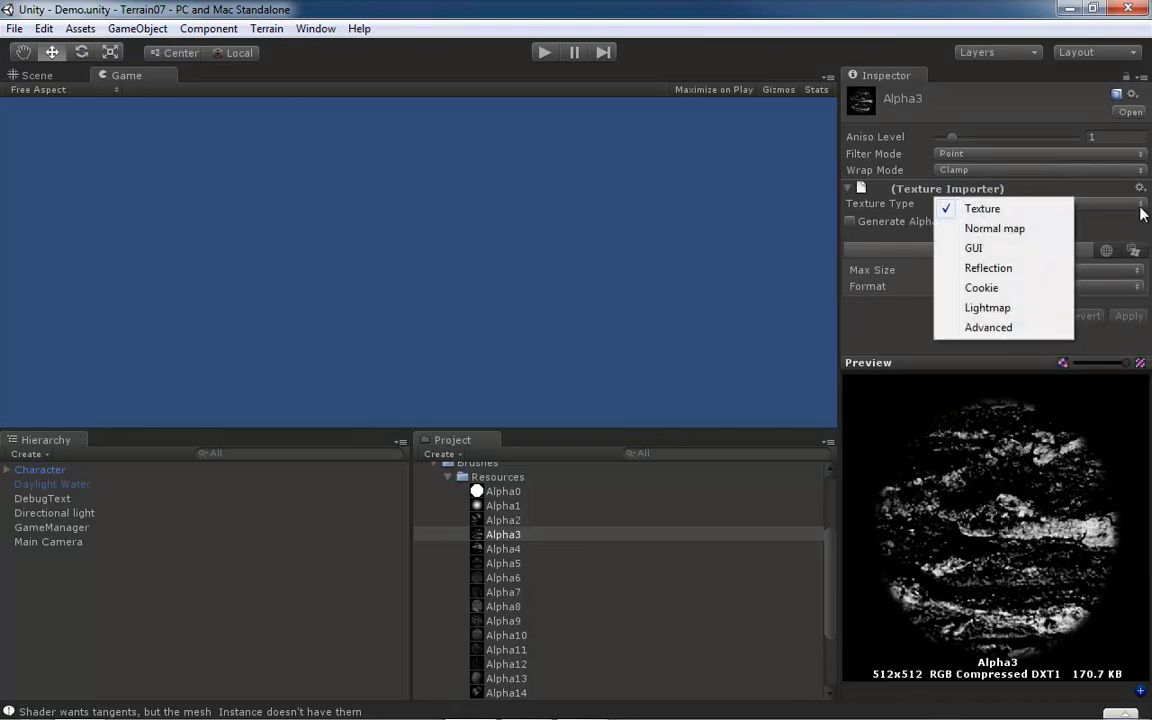
{"action": "left_click", "coordinate": [1008, 335]}
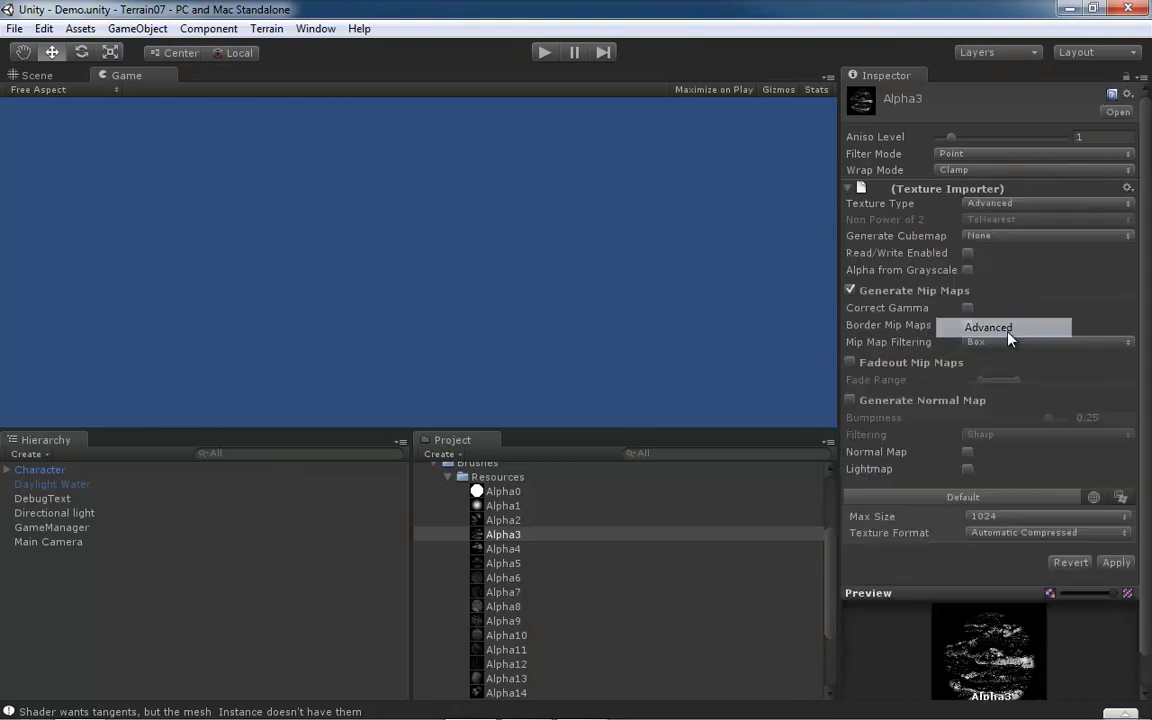
Step: Turn off mip maps and enable Read/Write for Alpha3, limit its max size to 512 and apply the import settings
{"action": "left_click", "coordinate": [850, 291]}
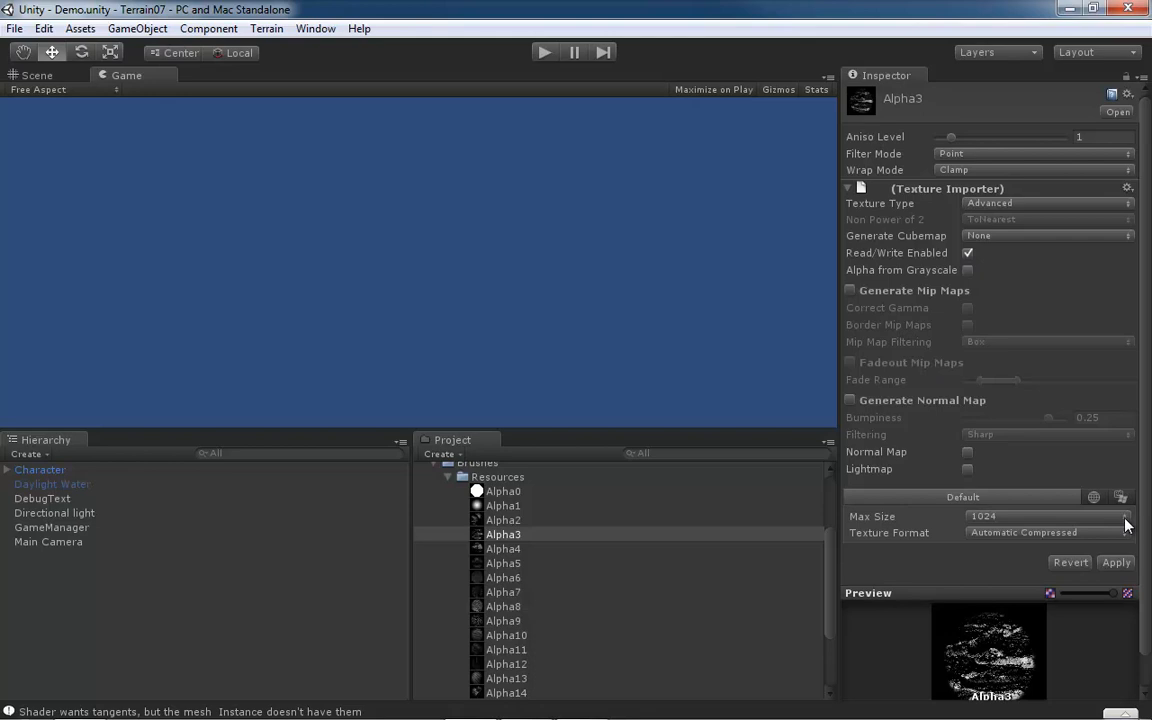
{"action": "left_click", "coordinate": [1010, 516]}
{"action": "left_click", "coordinate": [1006, 604]}
{"action": "left_click", "coordinate": [1116, 563]}
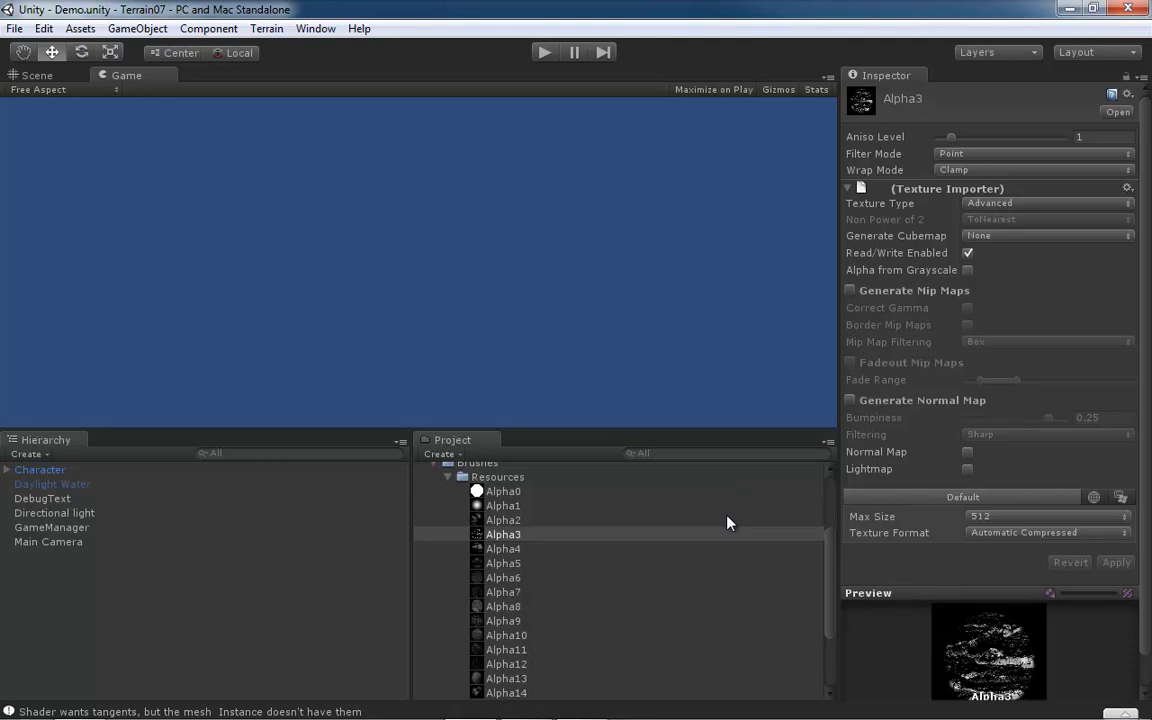
Step: Set the Alpha4 texture's filter mode to Point, wrap mode to Clamp and texture type to Advanced
{"action": "left_click", "coordinate": [506, 550]}
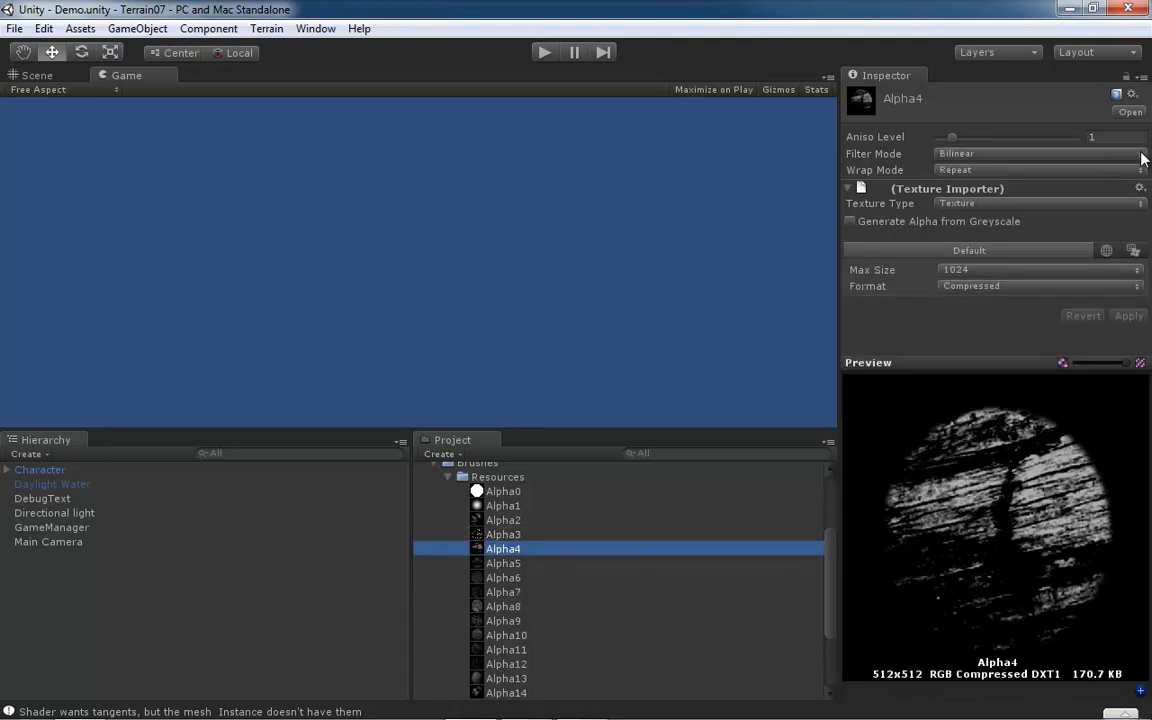
{"action": "left_click", "coordinate": [1030, 152]}
{"action": "left_click", "coordinate": [982, 160]}
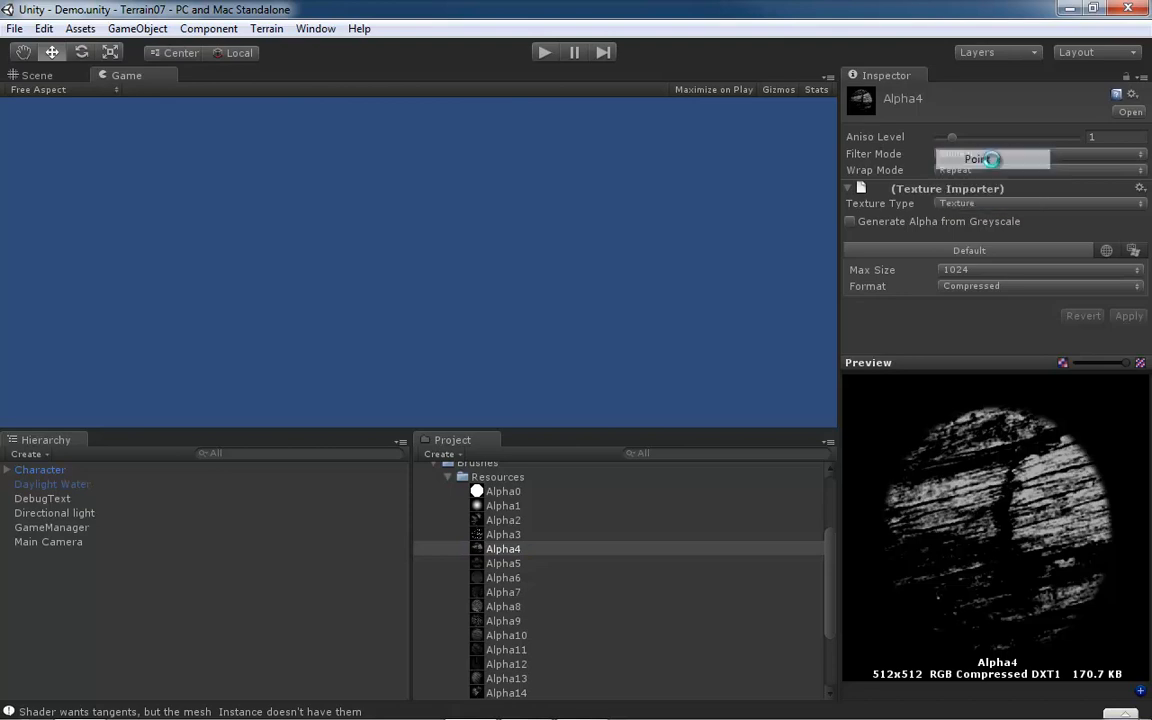
{"action": "left_click", "coordinate": [1137, 172]}
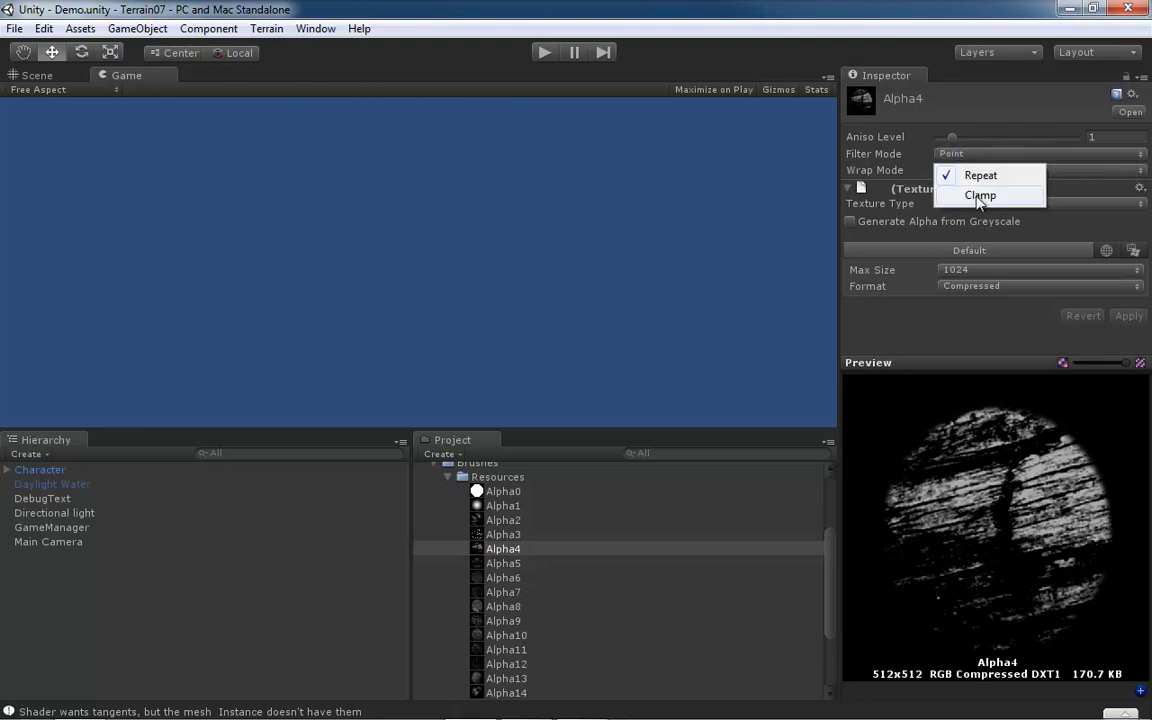
{"action": "left_click", "coordinate": [974, 195]}
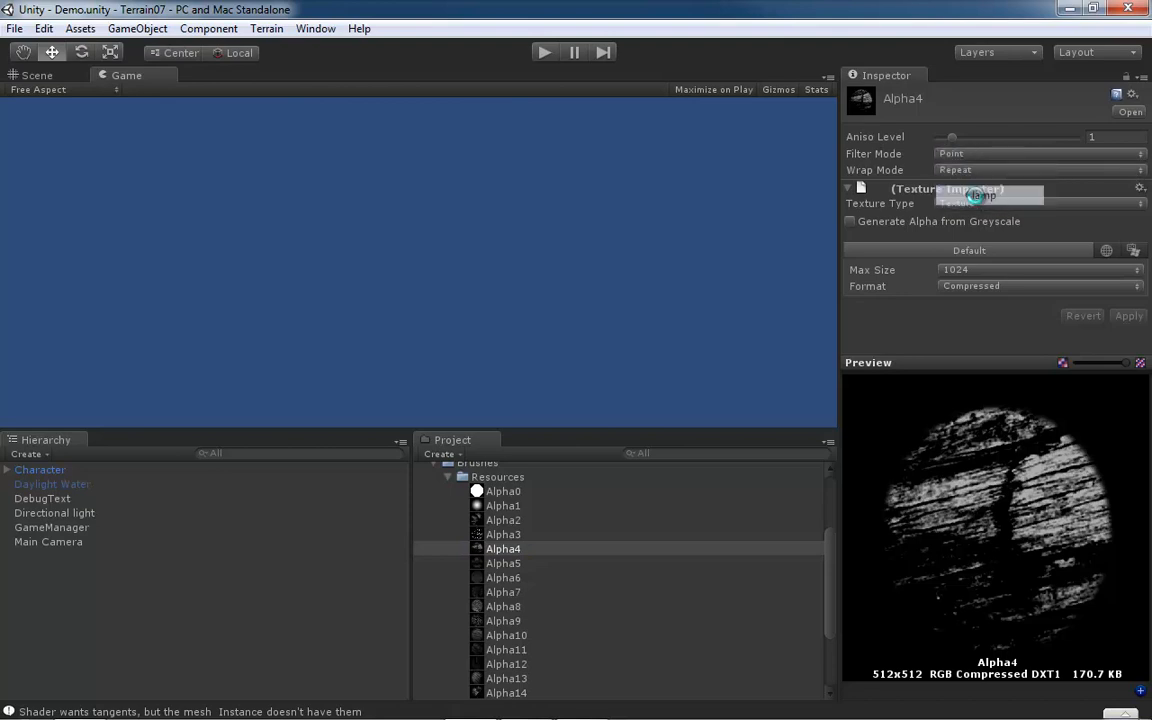
{"action": "left_click", "coordinate": [1139, 204]}
{"action": "left_click", "coordinate": [995, 327]}
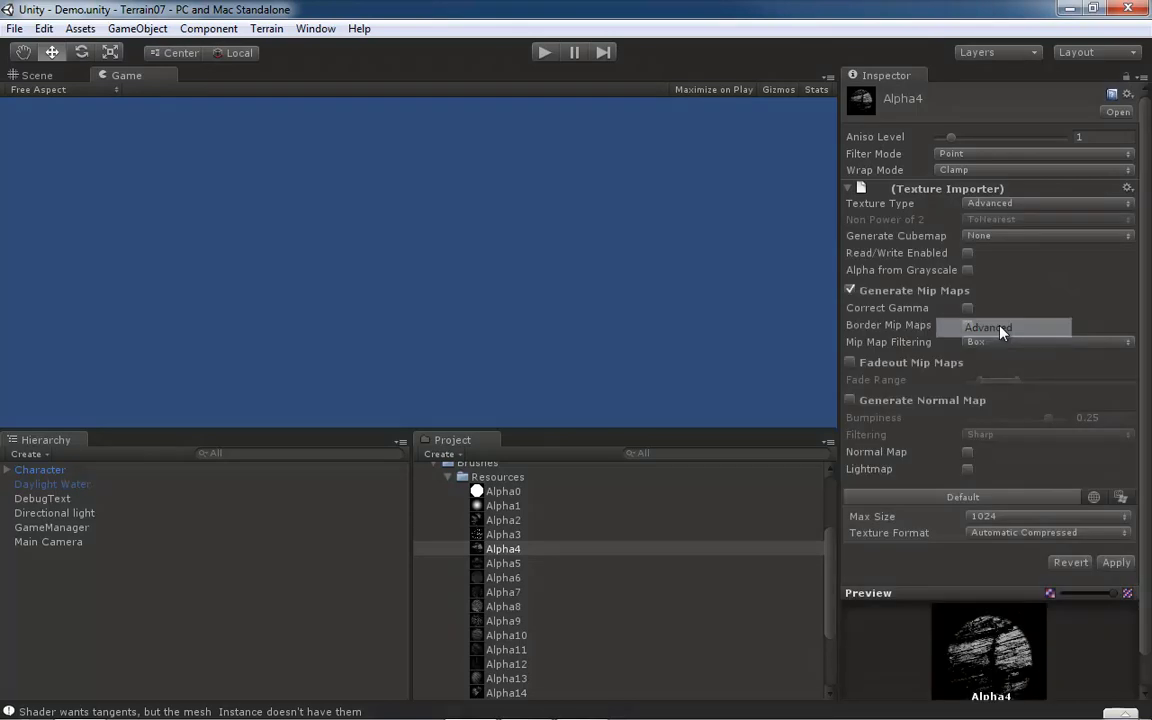
Step: Turn off mip maps and enable Read/Write for Alpha4, limit its max size to 512 and apply the import settings
{"action": "left_click", "coordinate": [850, 291]}
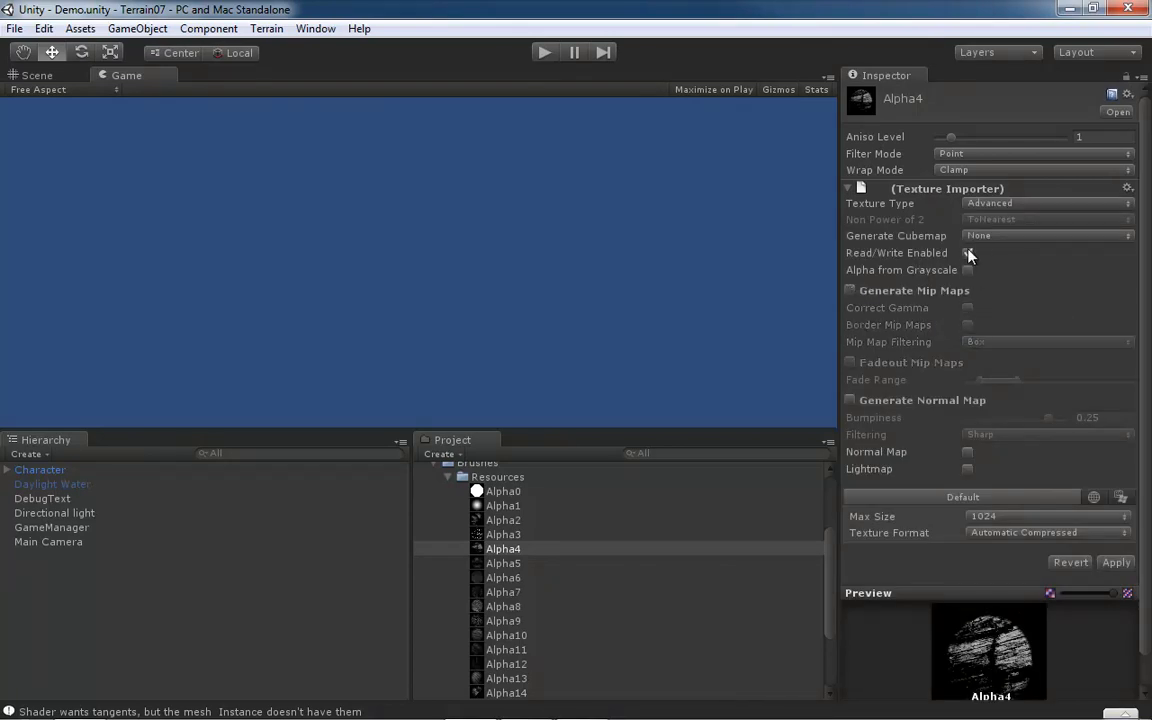
{"action": "left_click", "coordinate": [1120, 517]}
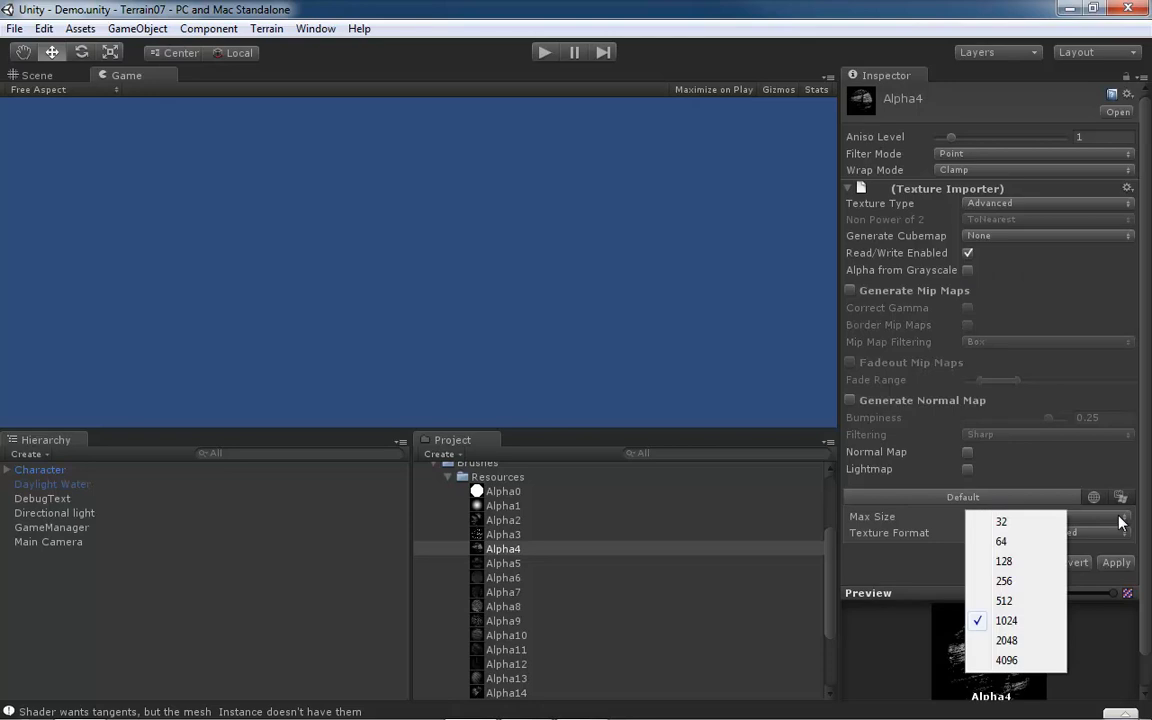
{"action": "left_click", "coordinate": [1021, 601]}
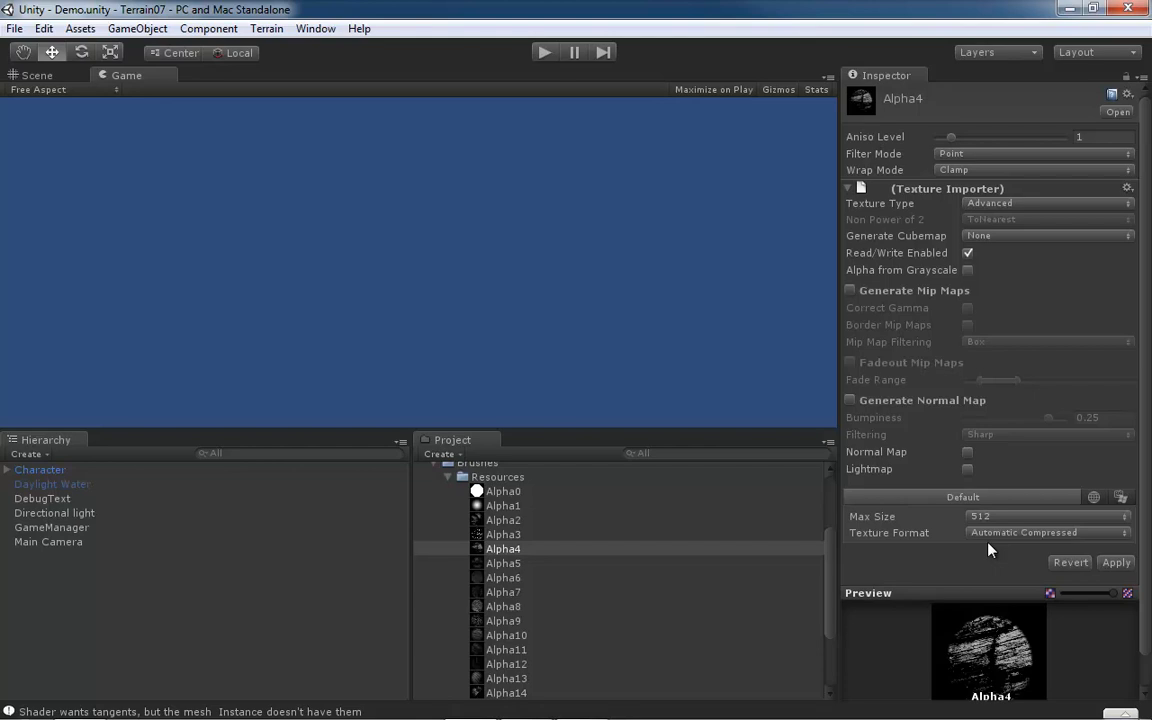
{"action": "left_click", "coordinate": [1115, 564]}
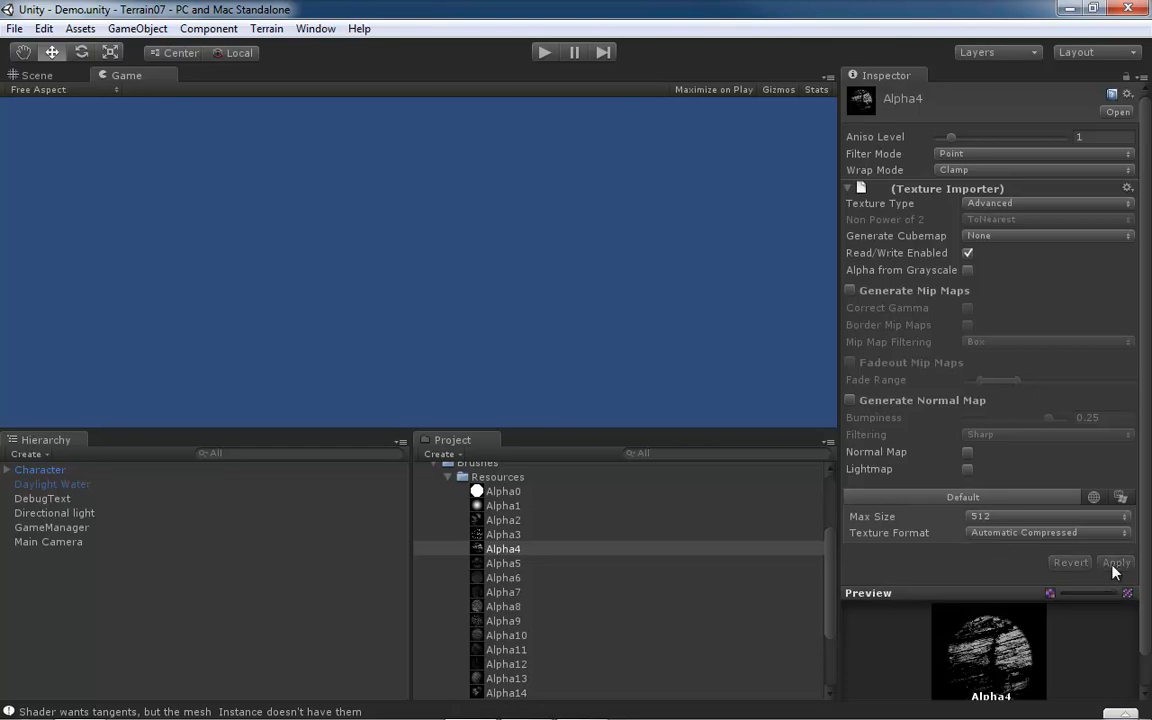
Step: Set the Alpha5 texture's filter mode to Point, wrap mode to Clamp and texture type to Advanced
{"action": "left_click", "coordinate": [505, 564]}
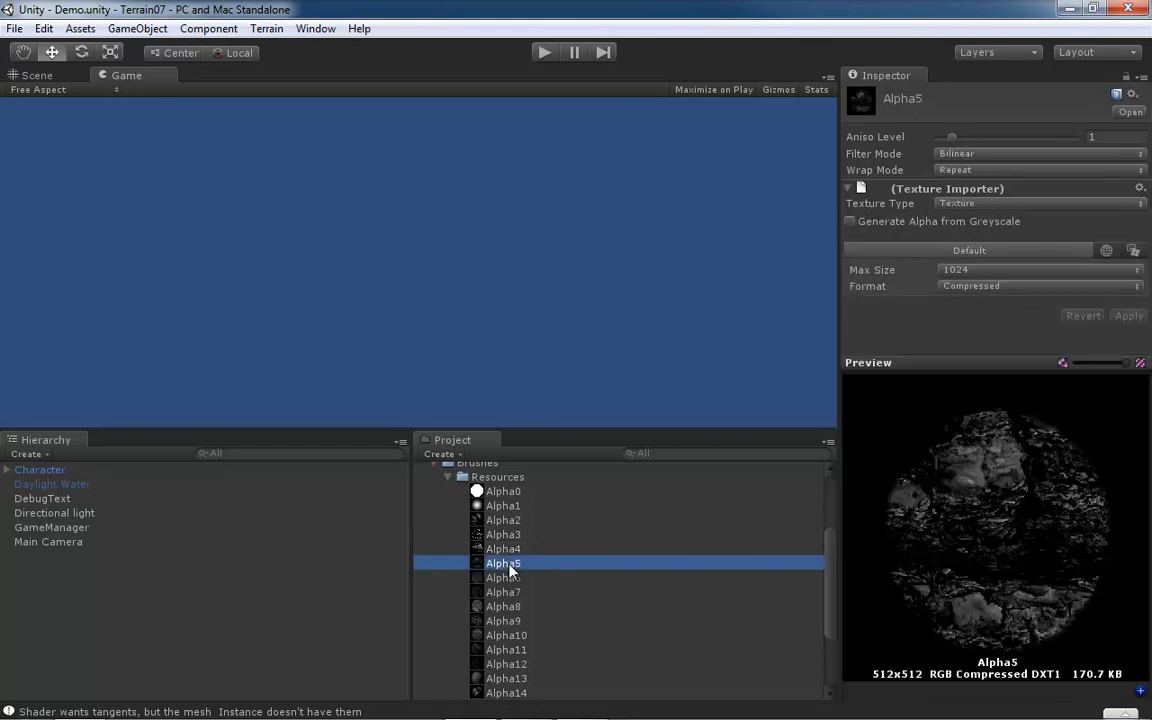
{"action": "left_click", "coordinate": [1136, 156]}
{"action": "left_click", "coordinate": [997, 160]}
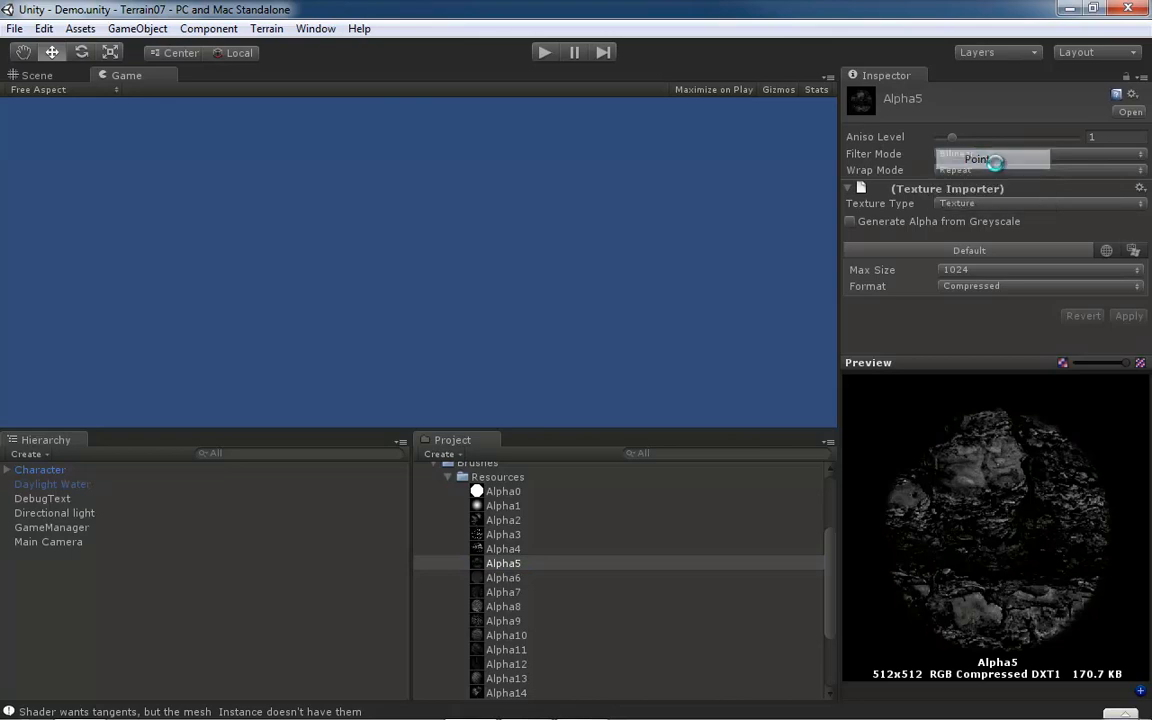
{"action": "left_click", "coordinate": [1032, 170]}
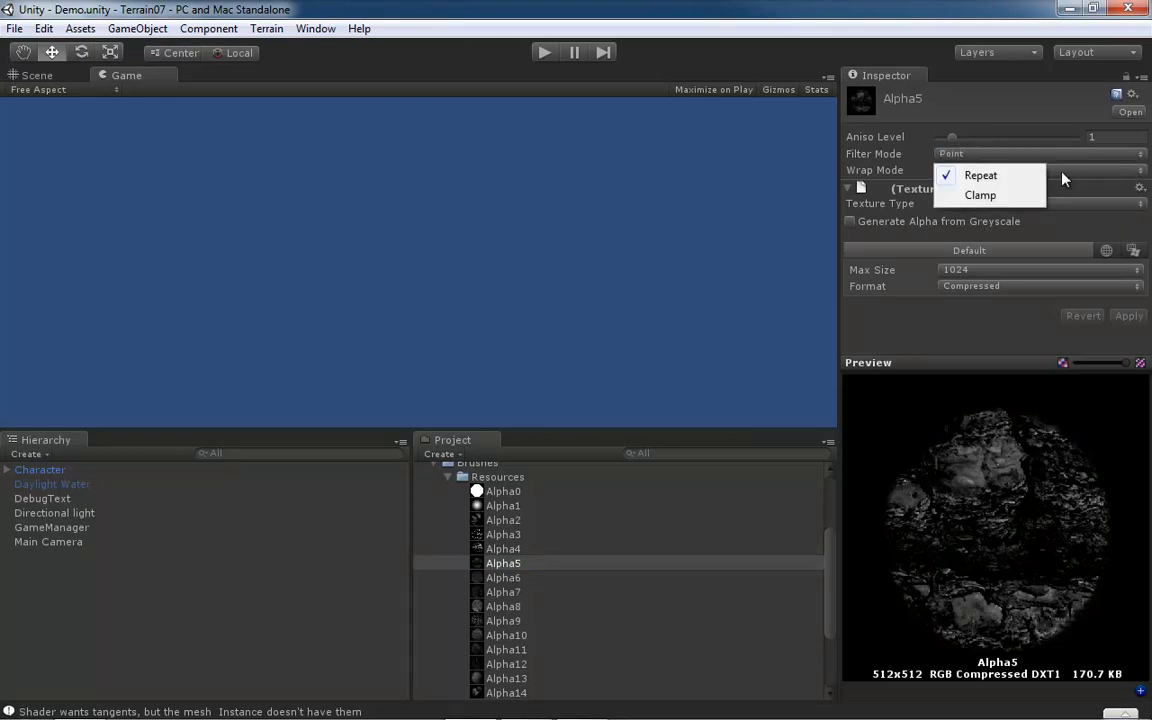
{"action": "left_click", "coordinate": [975, 195]}
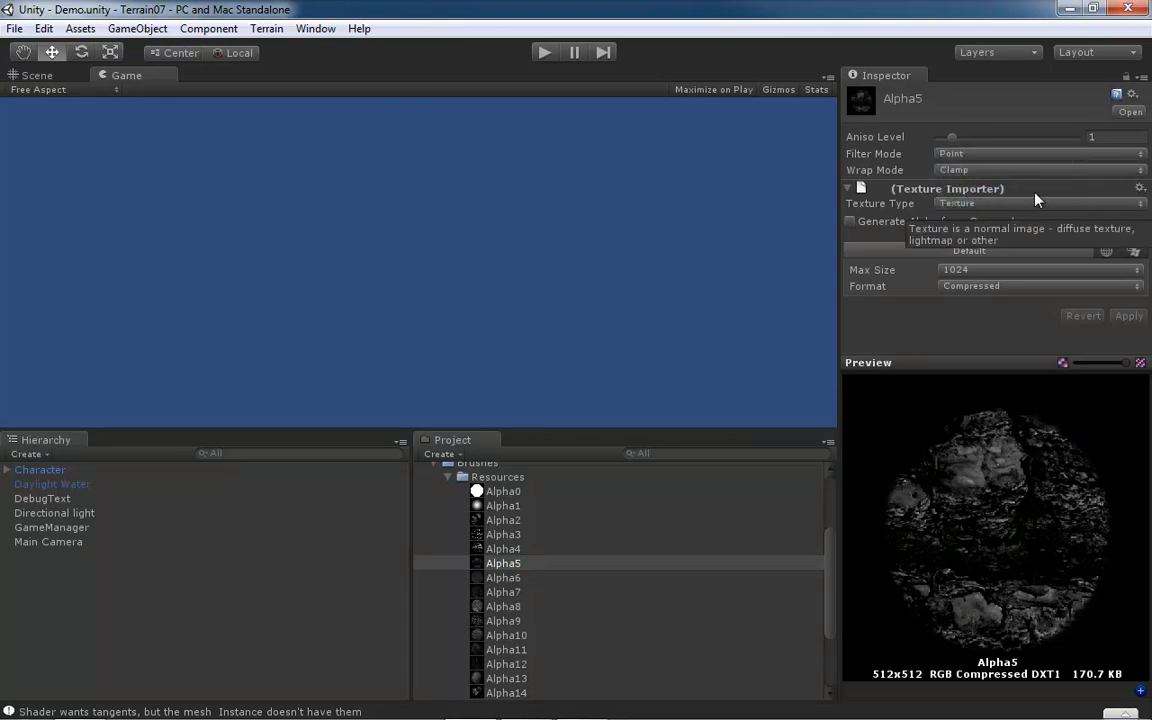
{"action": "left_click", "coordinate": [1141, 212]}
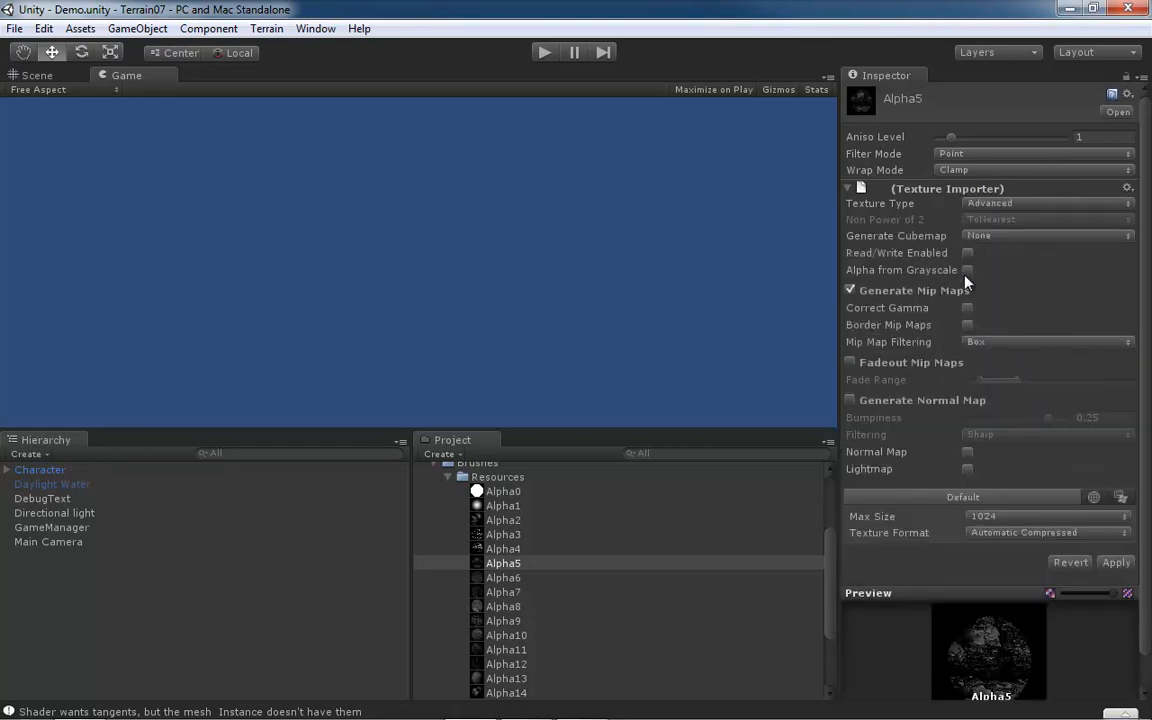
Step: Enable Read/Write and turn off mip maps for Alpha5, limit its max size to 512 and apply the import settings
{"action": "left_click", "coordinate": [967, 253]}
{"action": "left_click", "coordinate": [850, 291]}
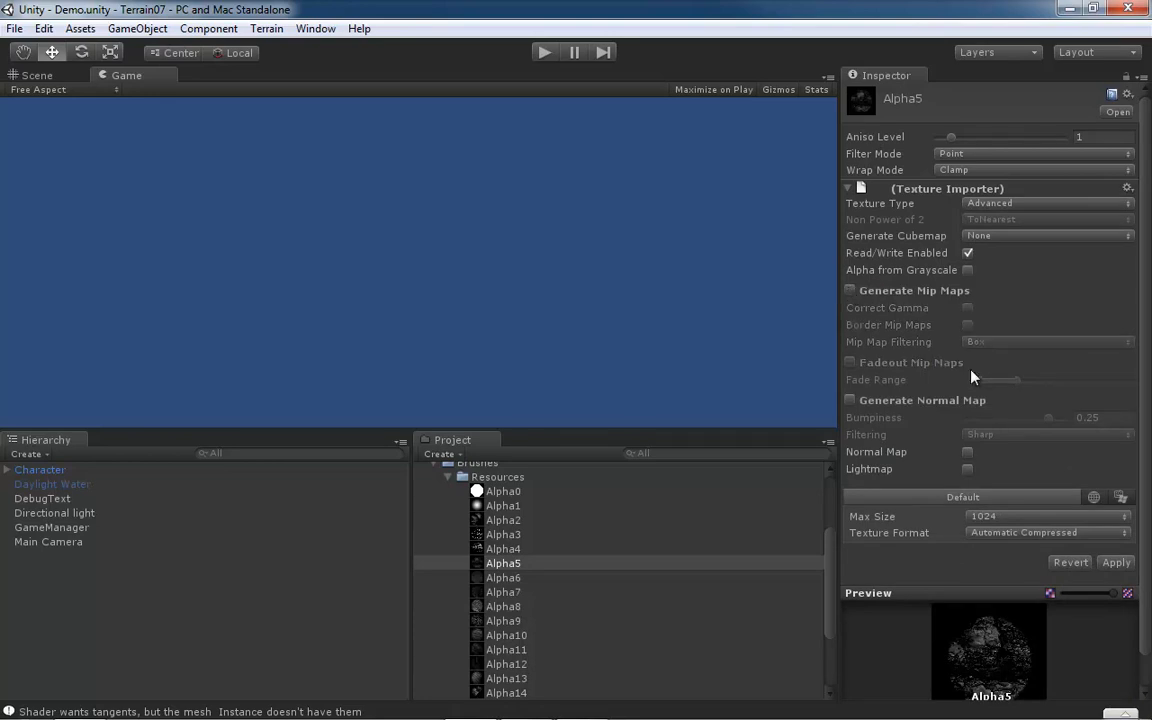
{"action": "left_click", "coordinate": [1110, 517]}
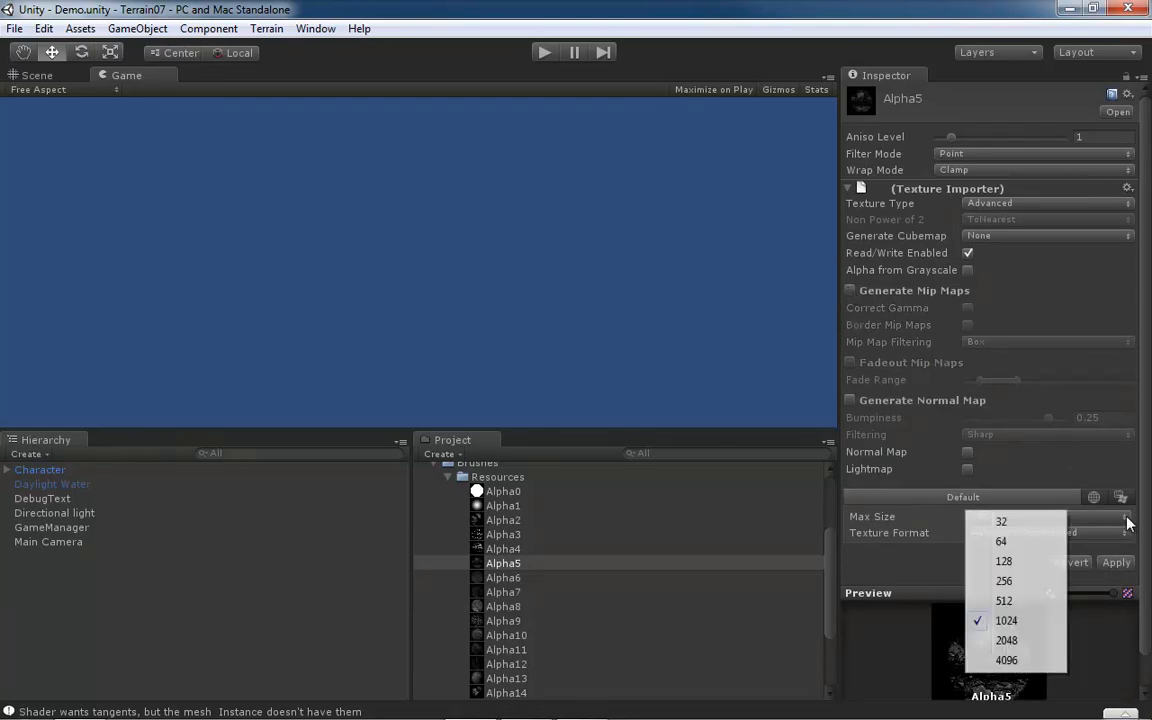
{"action": "left_click", "coordinate": [1005, 601]}
{"action": "left_click", "coordinate": [1118, 565]}
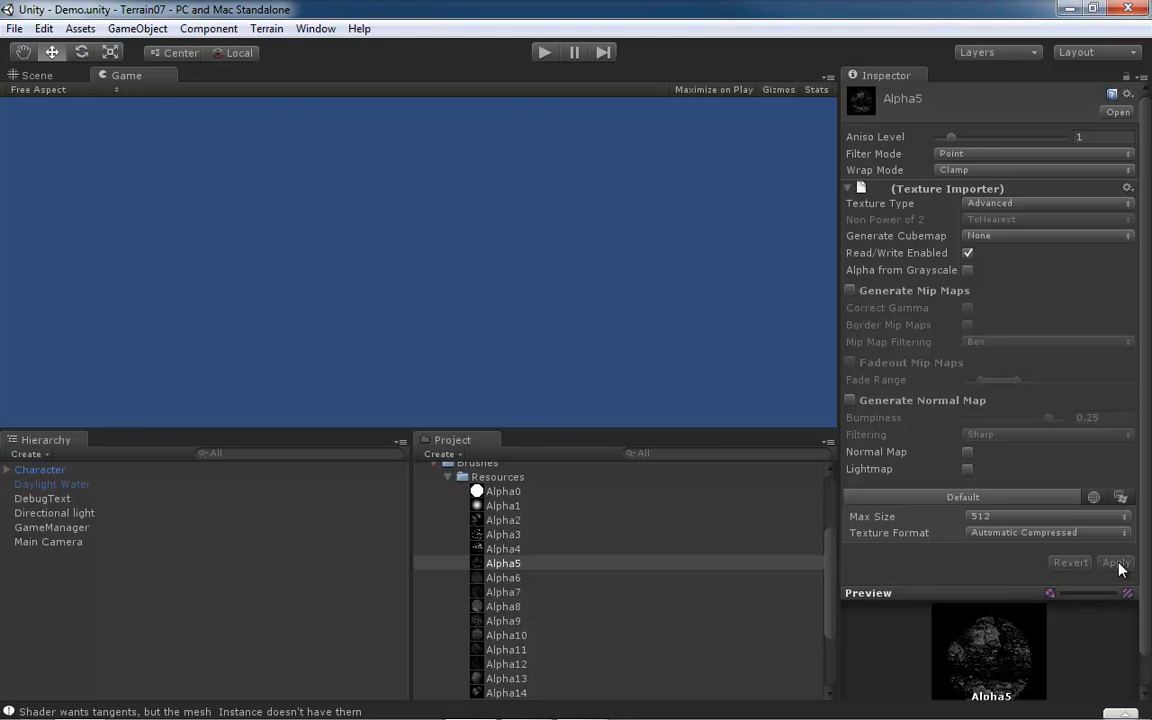
Step: Set the Alpha6 texture's filter mode to Point, wrap mode to Clamp and texture type to Advanced
{"action": "left_click", "coordinate": [507, 581]}
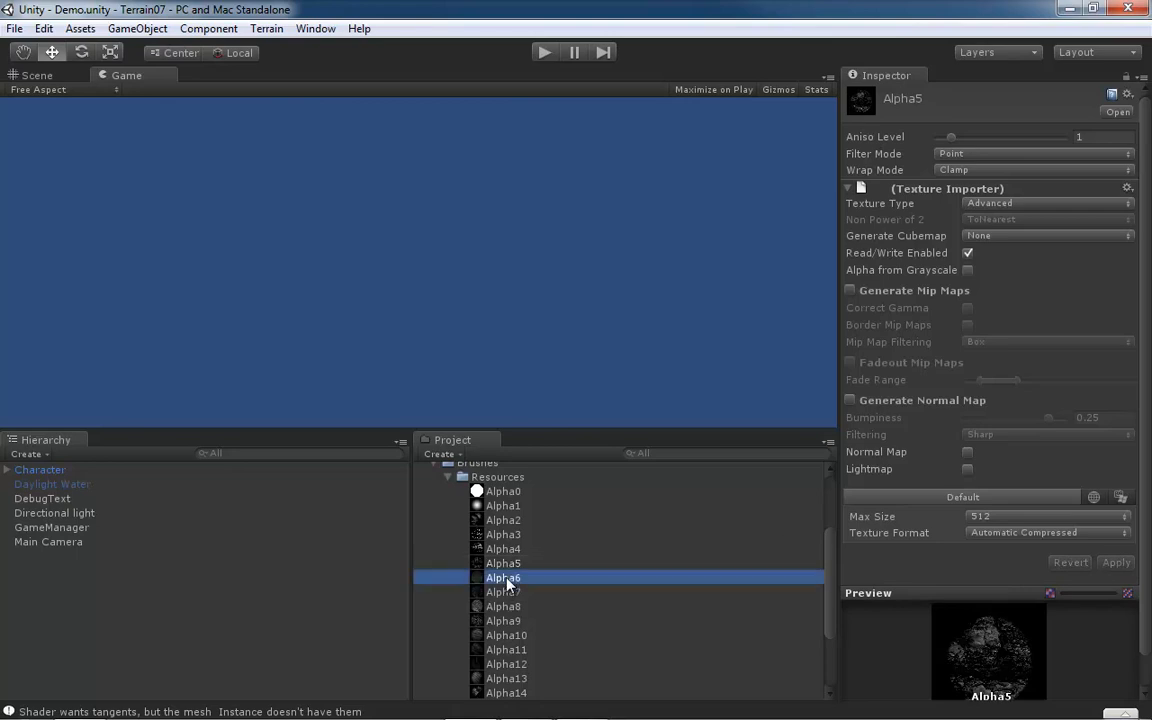
{"action": "left_click", "coordinate": [1141, 156]}
{"action": "left_click", "coordinate": [990, 159]}
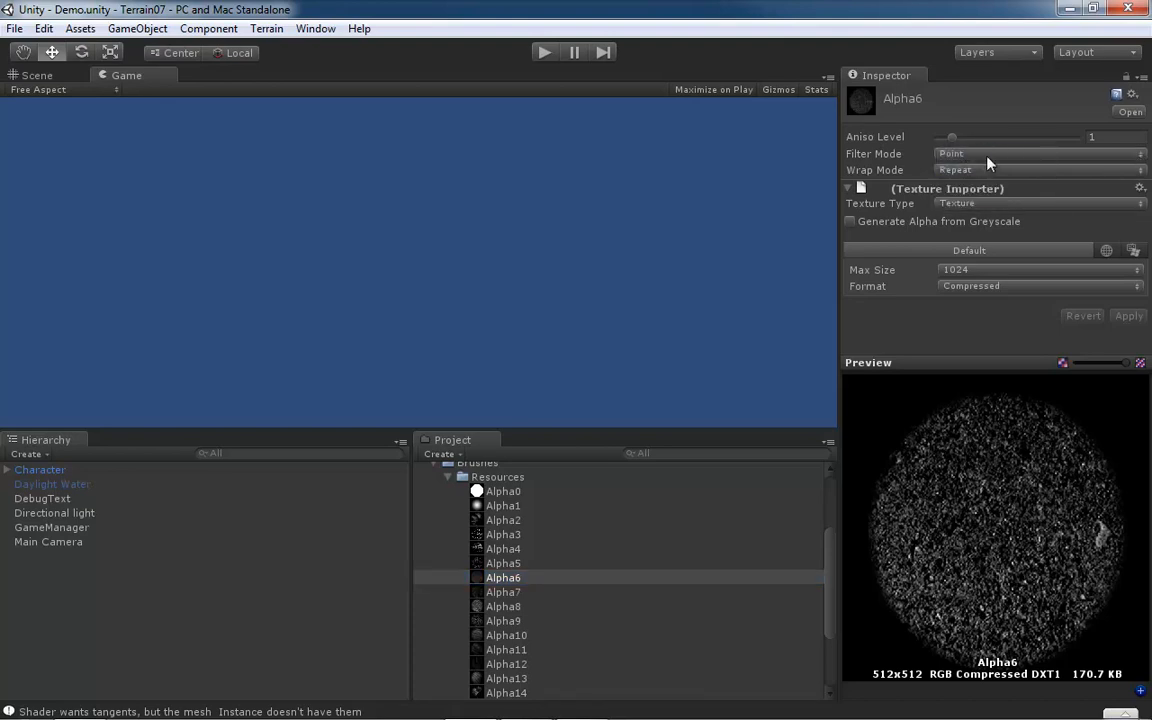
{"action": "left_click", "coordinate": [1134, 172]}
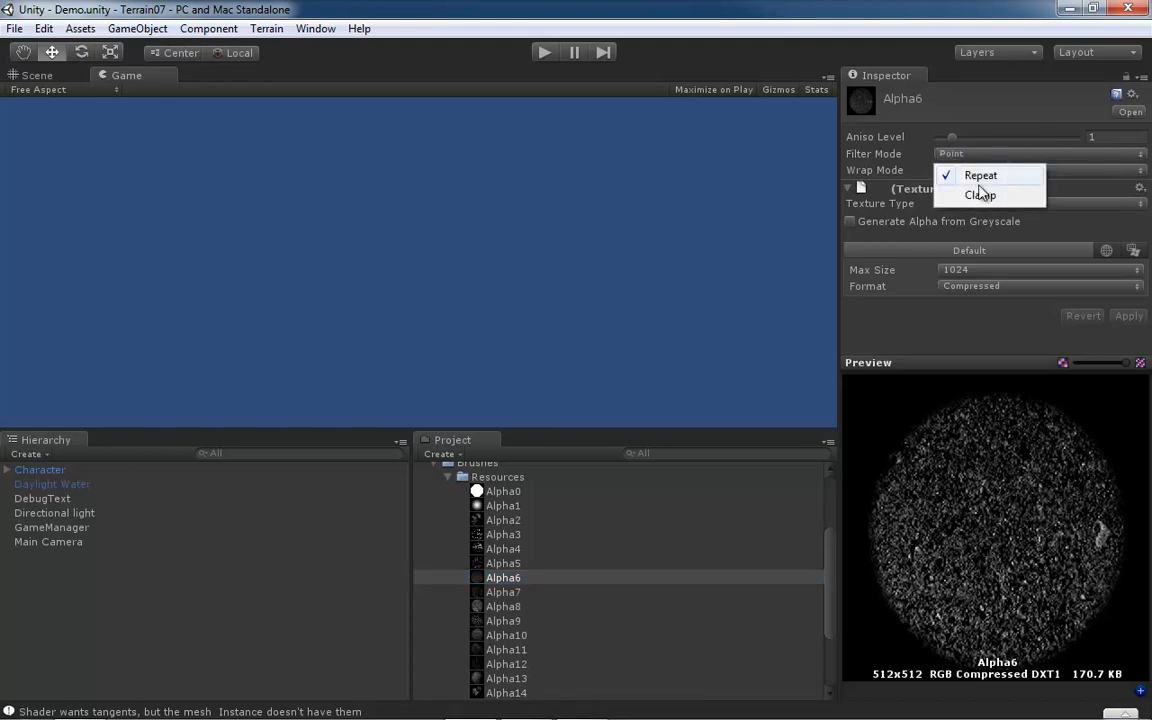
{"action": "left_click", "coordinate": [978, 195]}
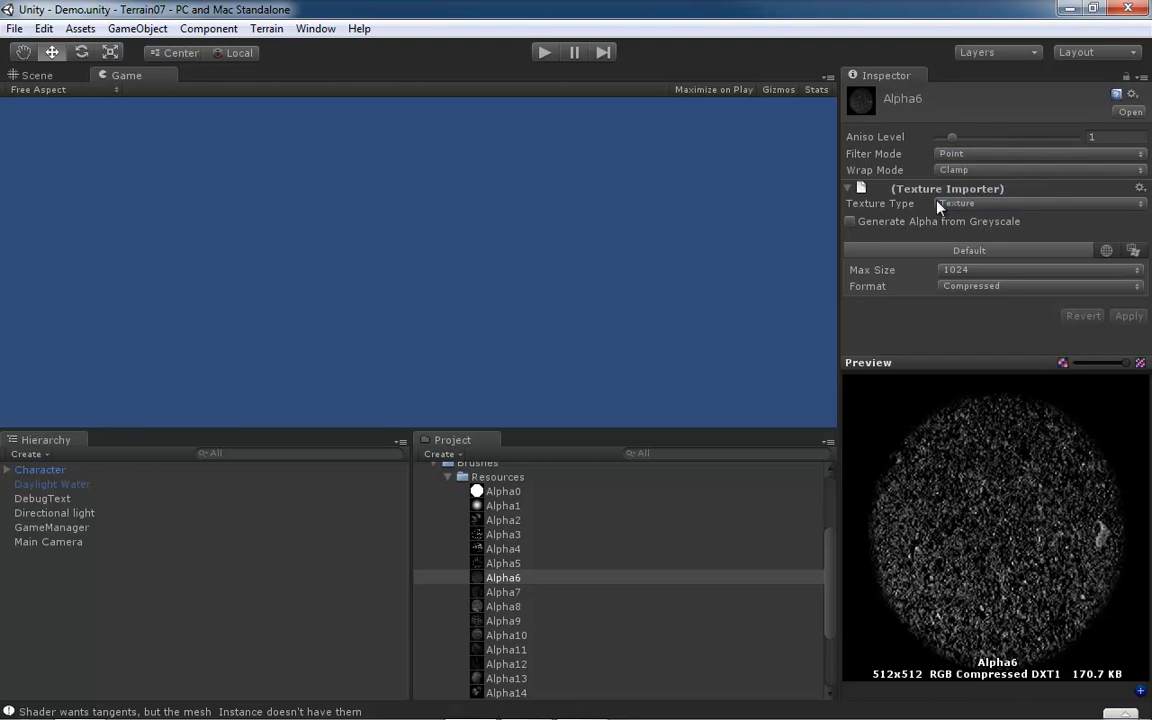
{"action": "left_click", "coordinate": [1139, 204]}
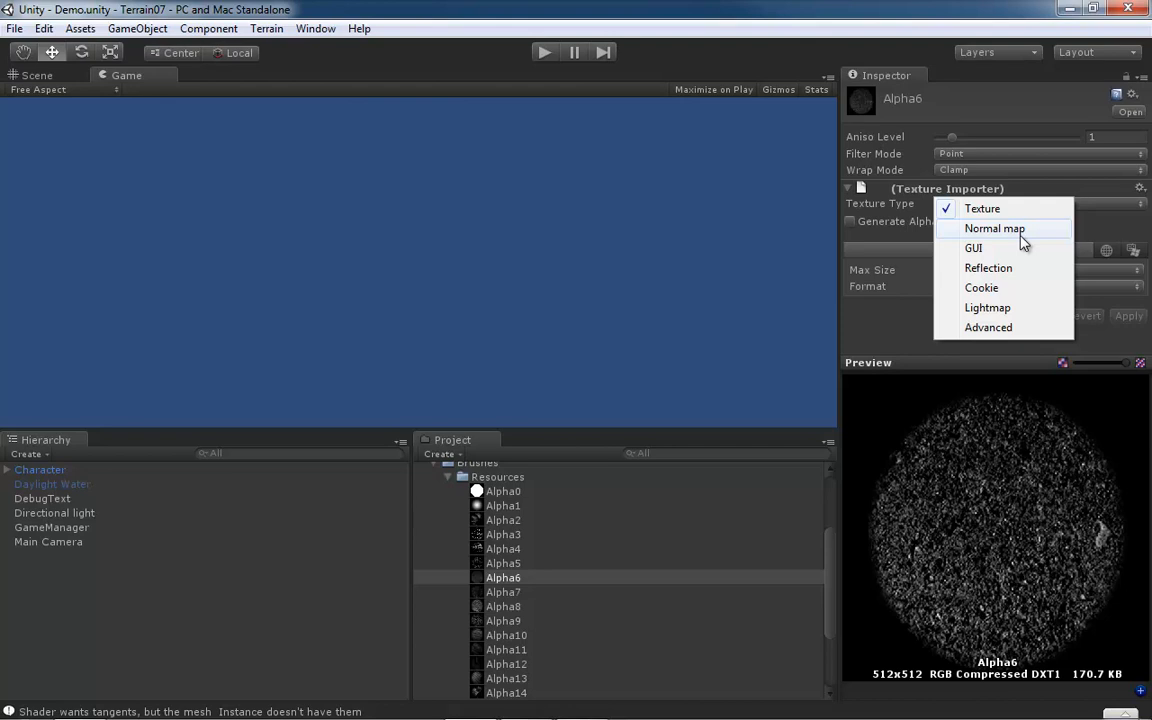
{"action": "left_click", "coordinate": [1008, 328]}
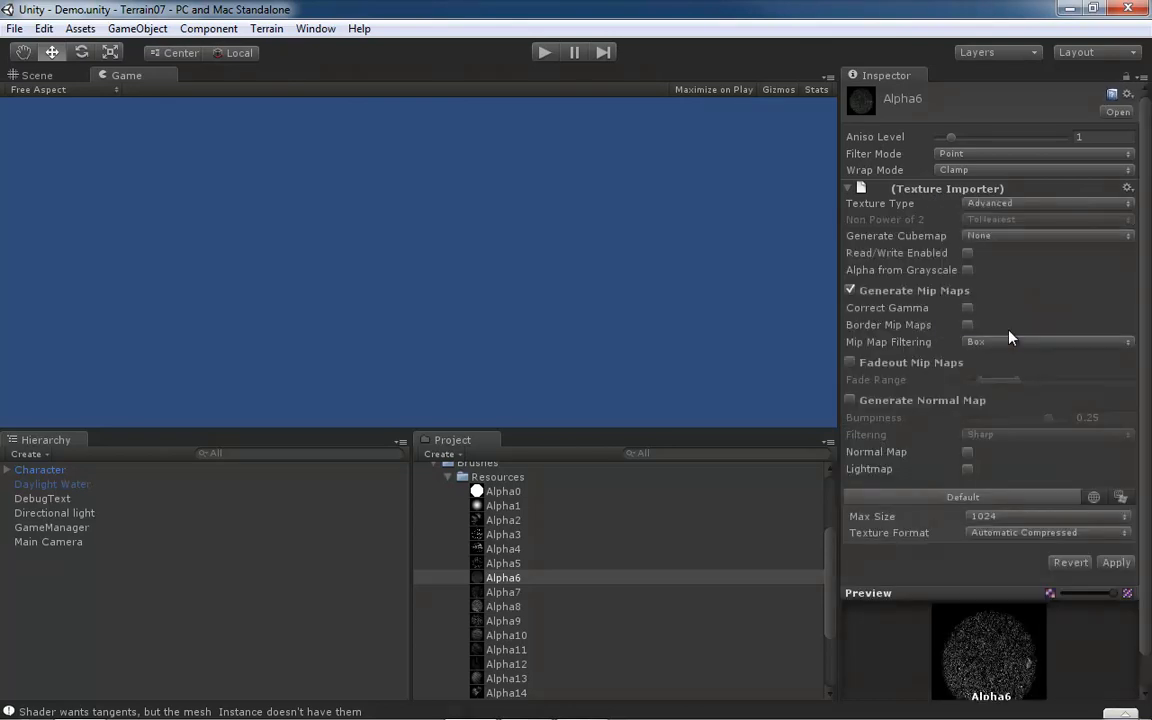
Step: Enable Read/Write and turn off mip maps for Alpha6, limit its max size to 512 and apply the import settings
{"action": "left_click", "coordinate": [967, 255]}
{"action": "left_click", "coordinate": [850, 291]}
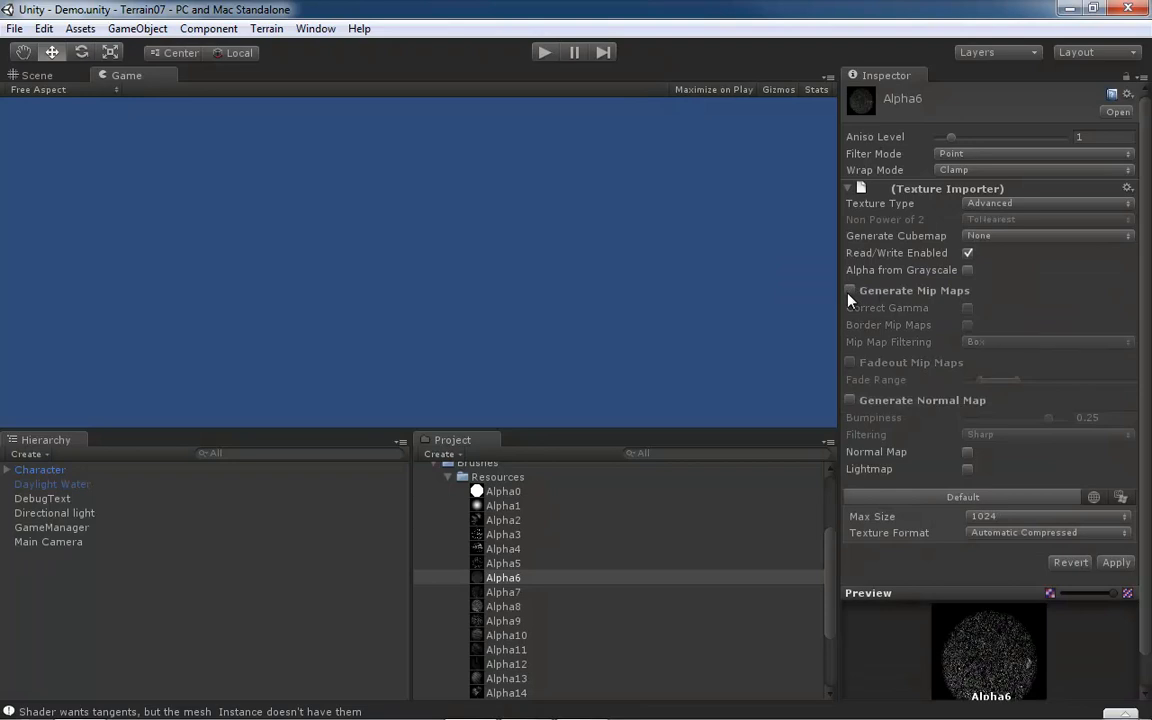
{"action": "left_click", "coordinate": [1121, 517]}
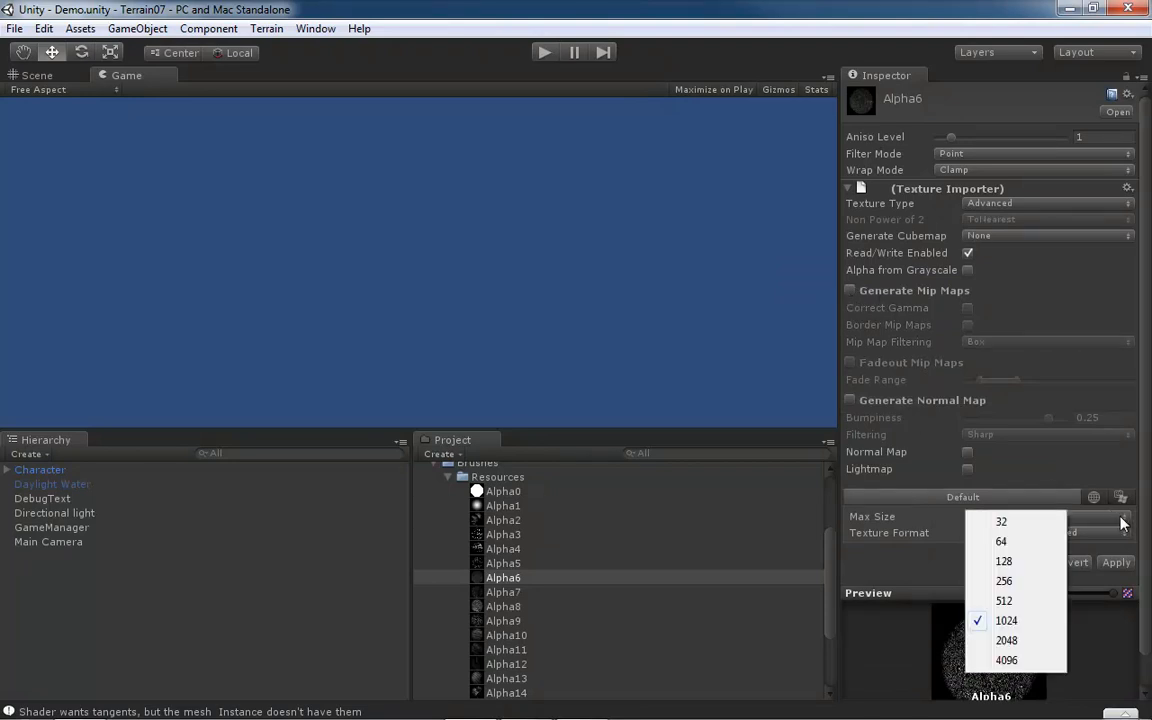
{"action": "left_click", "coordinate": [1008, 603]}
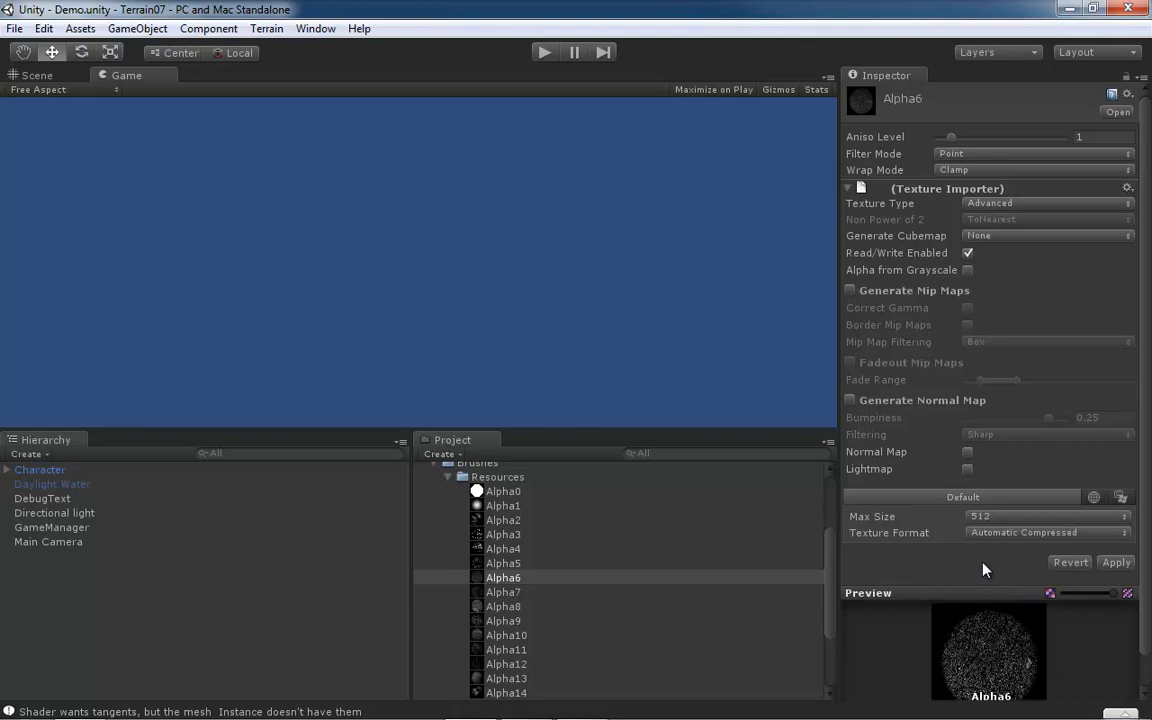
{"action": "left_click", "coordinate": [1116, 563]}
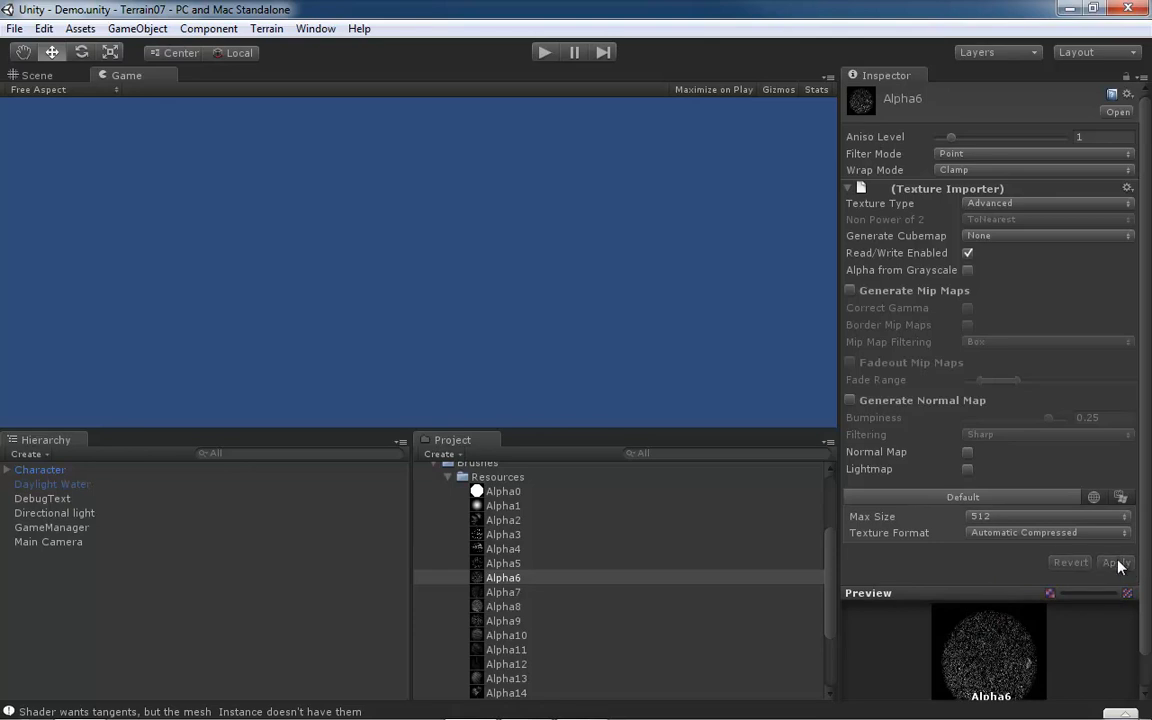
Step: Set the Alpha7 texture's filter mode to Point, wrap mode to Clamp and texture type to Advanced
{"action": "left_click", "coordinate": [508, 596]}
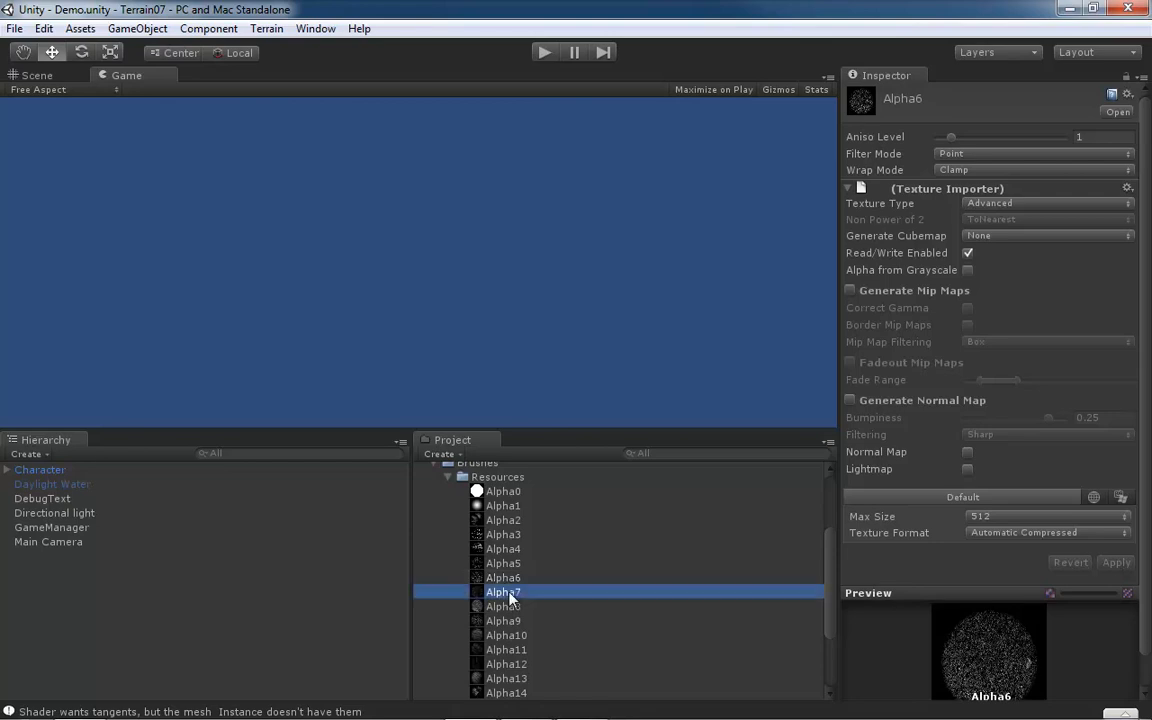
{"action": "left_click", "coordinate": [1025, 153]}
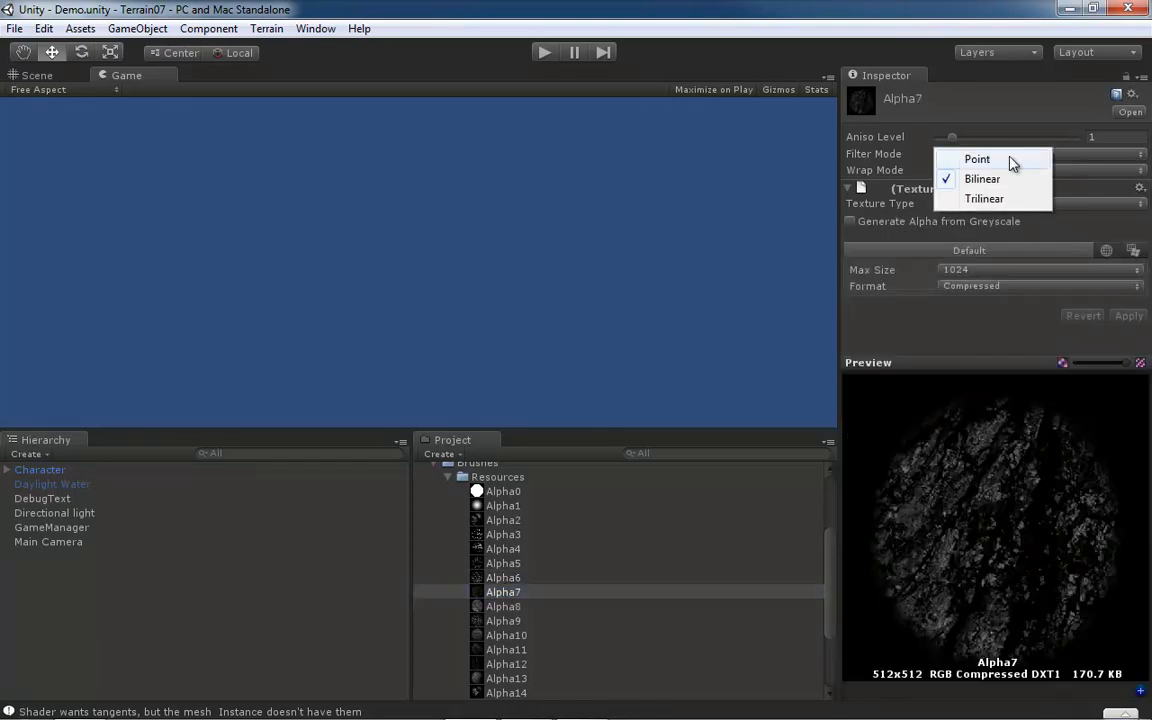
{"action": "left_click", "coordinate": [980, 157]}
{"action": "left_click", "coordinate": [1025, 170]}
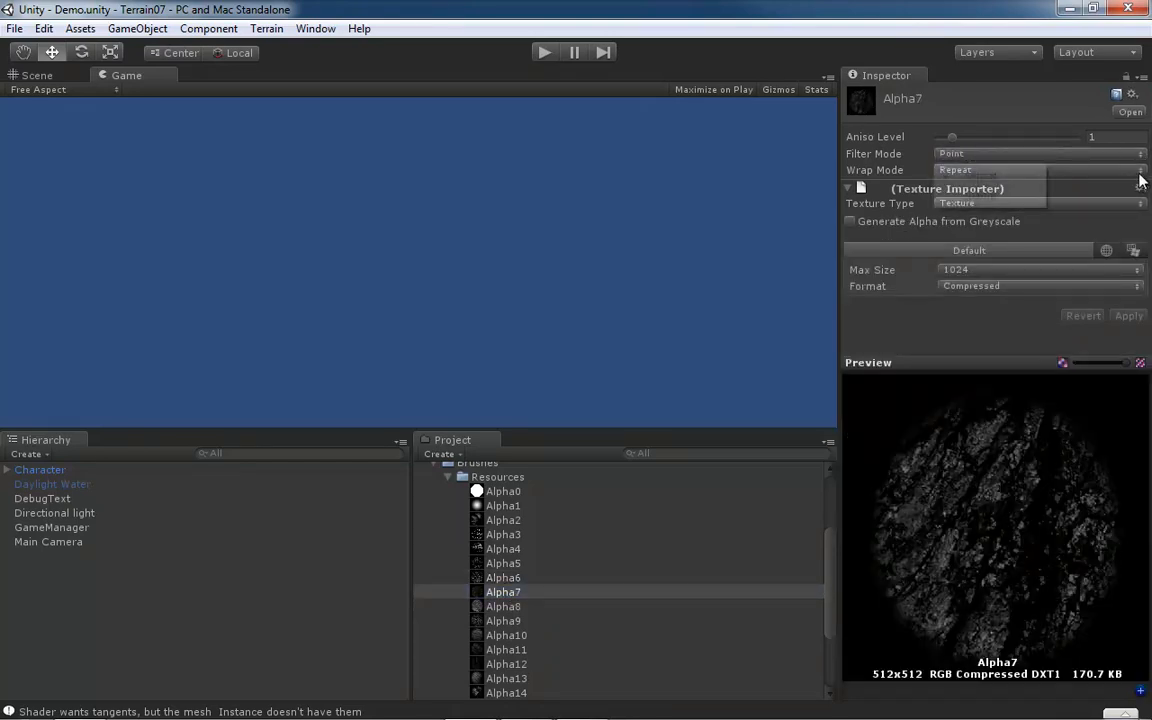
{"action": "left_click", "coordinate": [990, 197]}
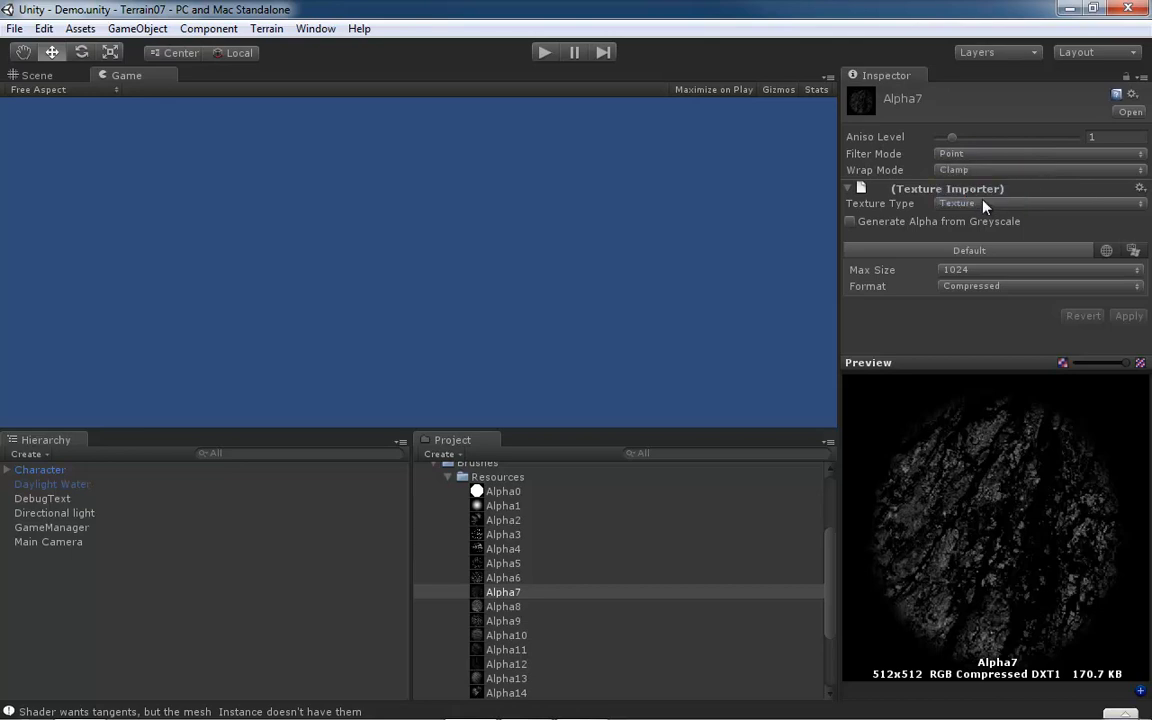
{"action": "left_click", "coordinate": [1142, 205]}
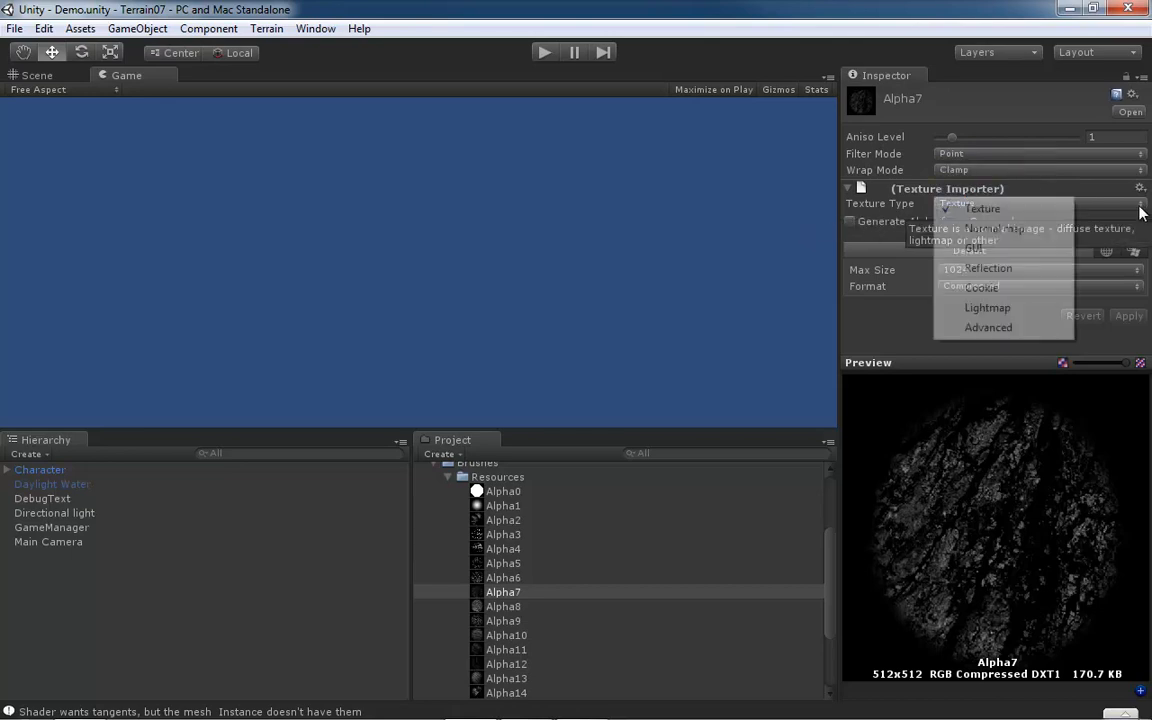
{"action": "left_click", "coordinate": [980, 327]}
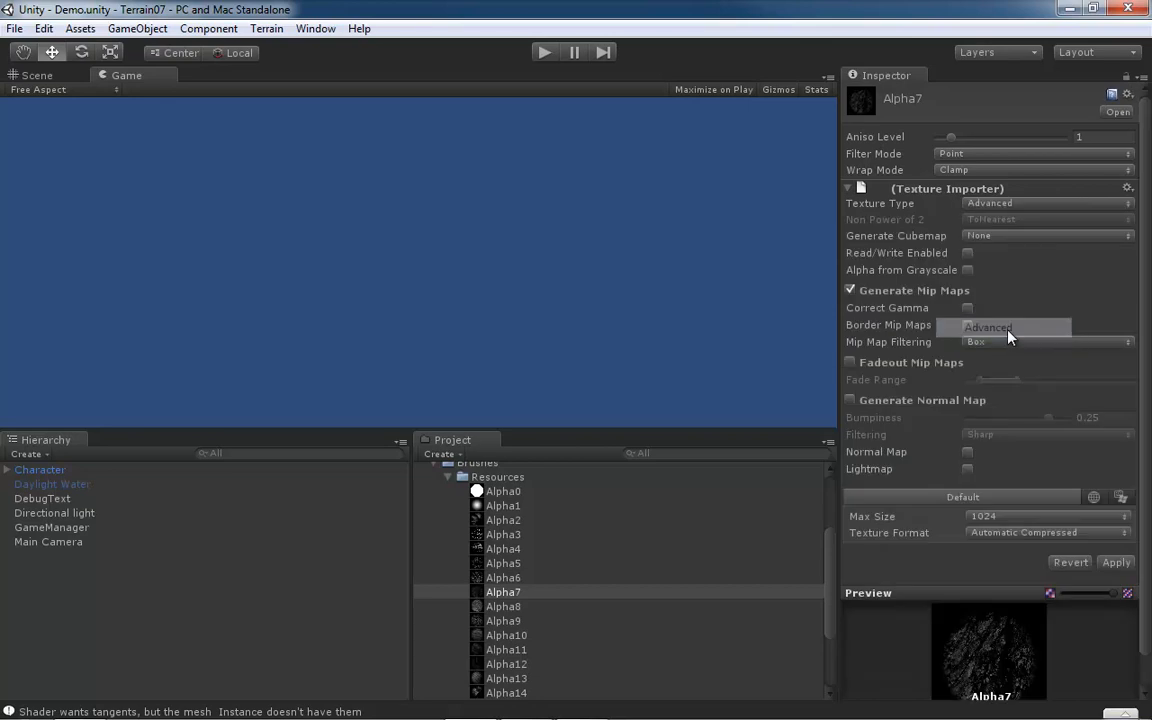
Step: Enable Read/Write and turn off mip maps for Alpha7, limit its max size to 512 and apply the import settings
{"action": "left_click", "coordinate": [967, 255]}
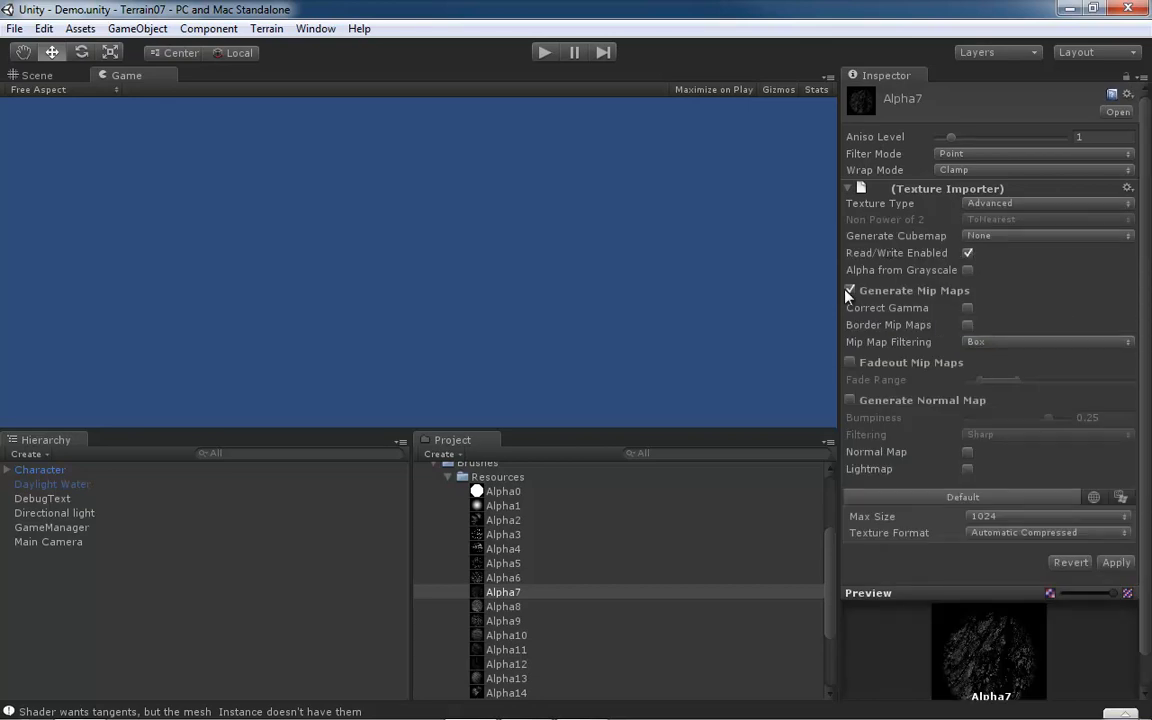
{"action": "left_click", "coordinate": [851, 291]}
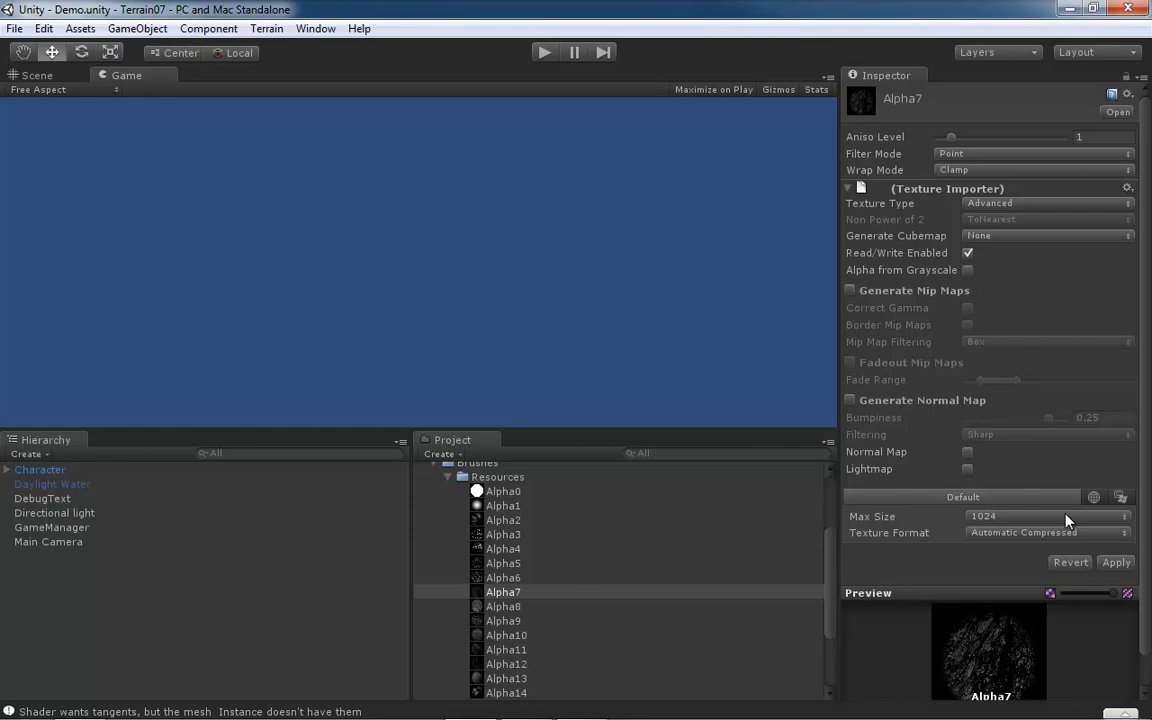
{"action": "left_click", "coordinate": [1124, 516]}
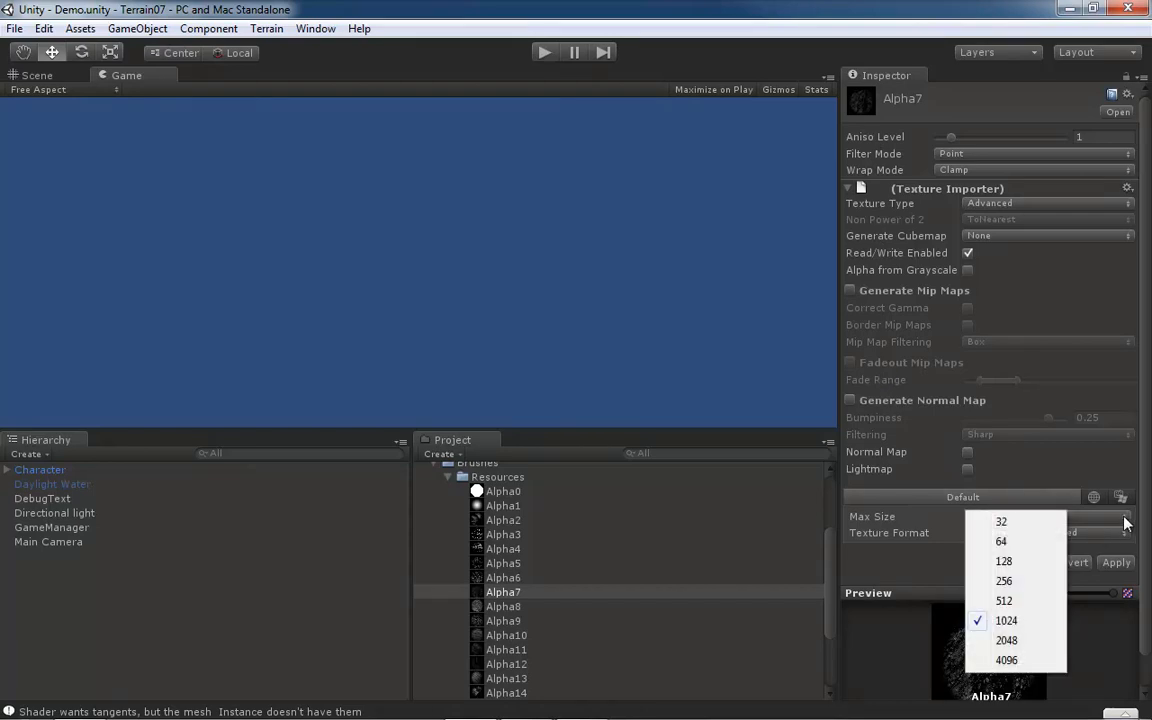
{"action": "left_click", "coordinate": [1005, 601]}
{"action": "left_click", "coordinate": [1113, 564]}
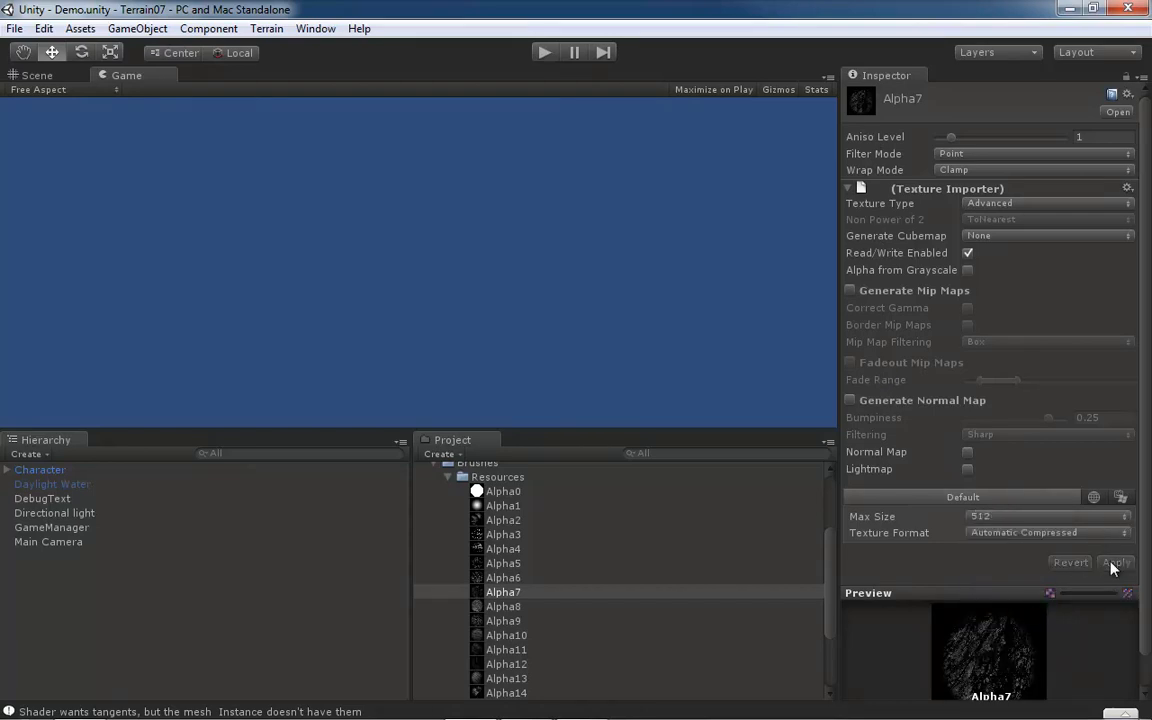
Step: Set the Alpha8 texture's filter mode to Point and its texture type to Advanced
{"action": "left_click", "coordinate": [500, 607]}
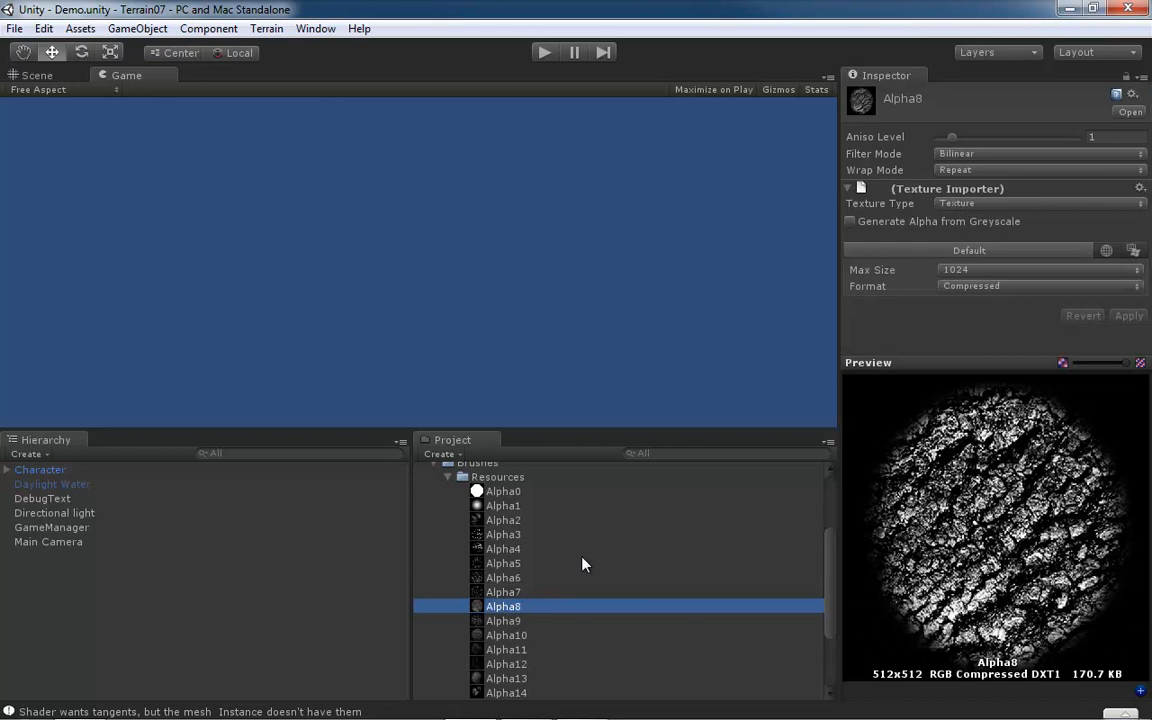
{"action": "left_click", "coordinate": [1000, 154]}
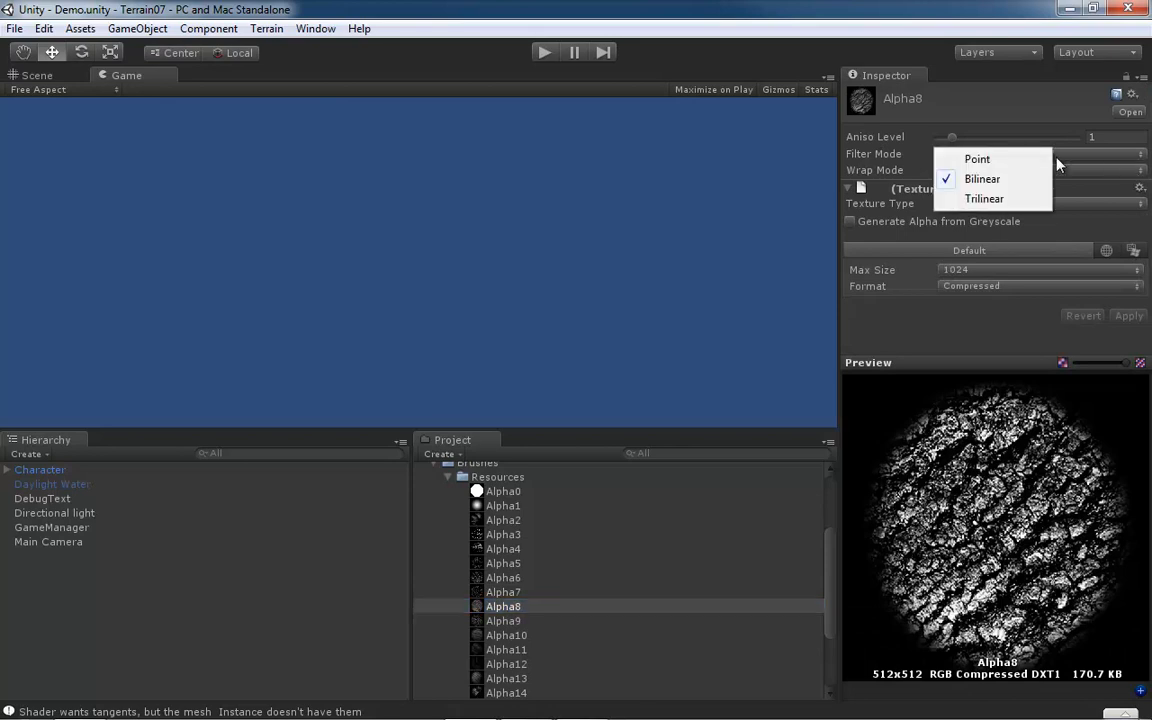
{"action": "left_click", "coordinate": [980, 160]}
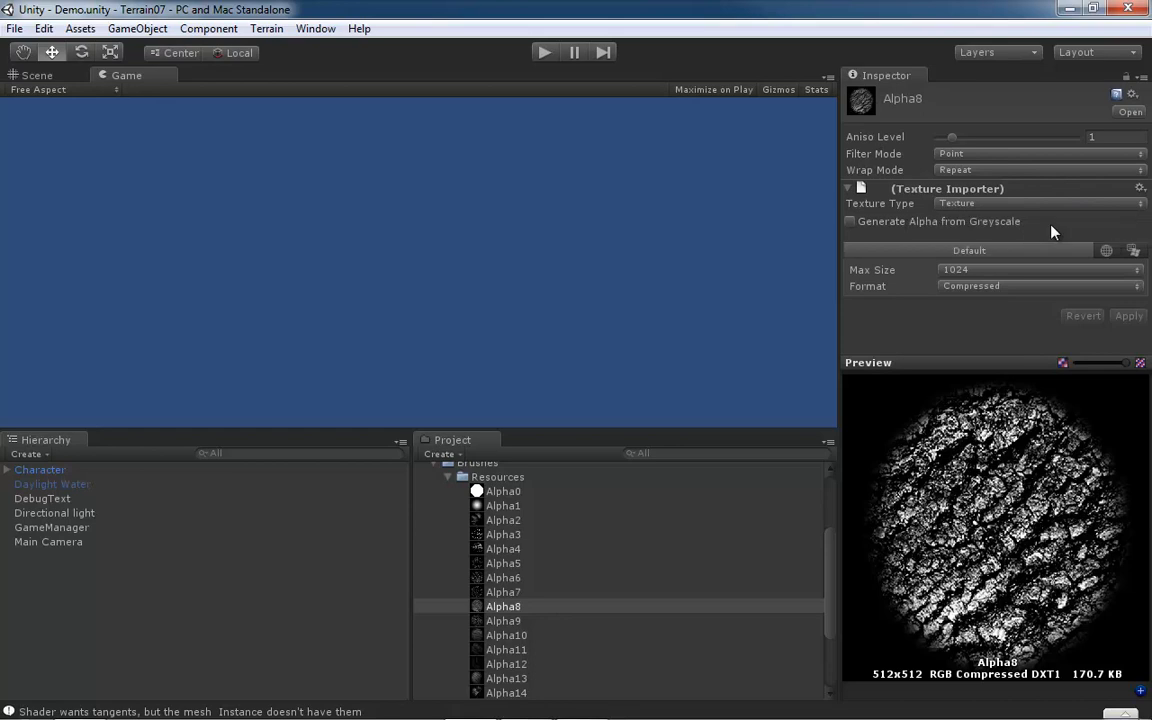
{"action": "left_click", "coordinate": [1136, 207]}
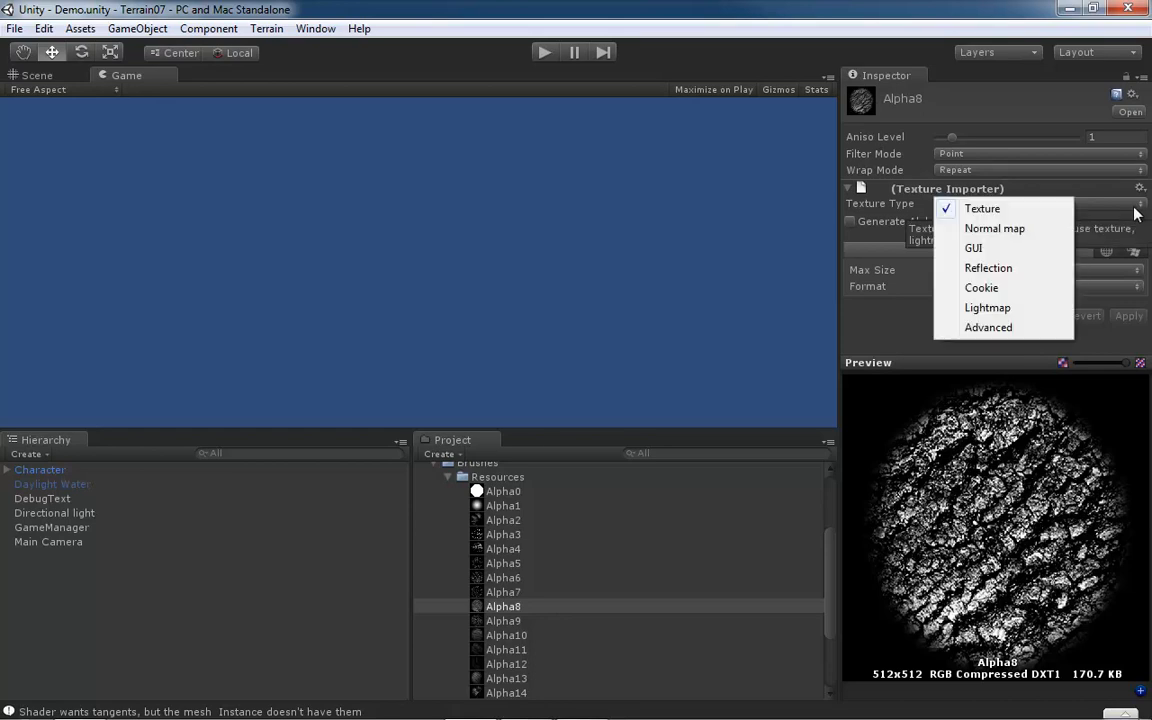
{"action": "left_click", "coordinate": [1010, 327]}
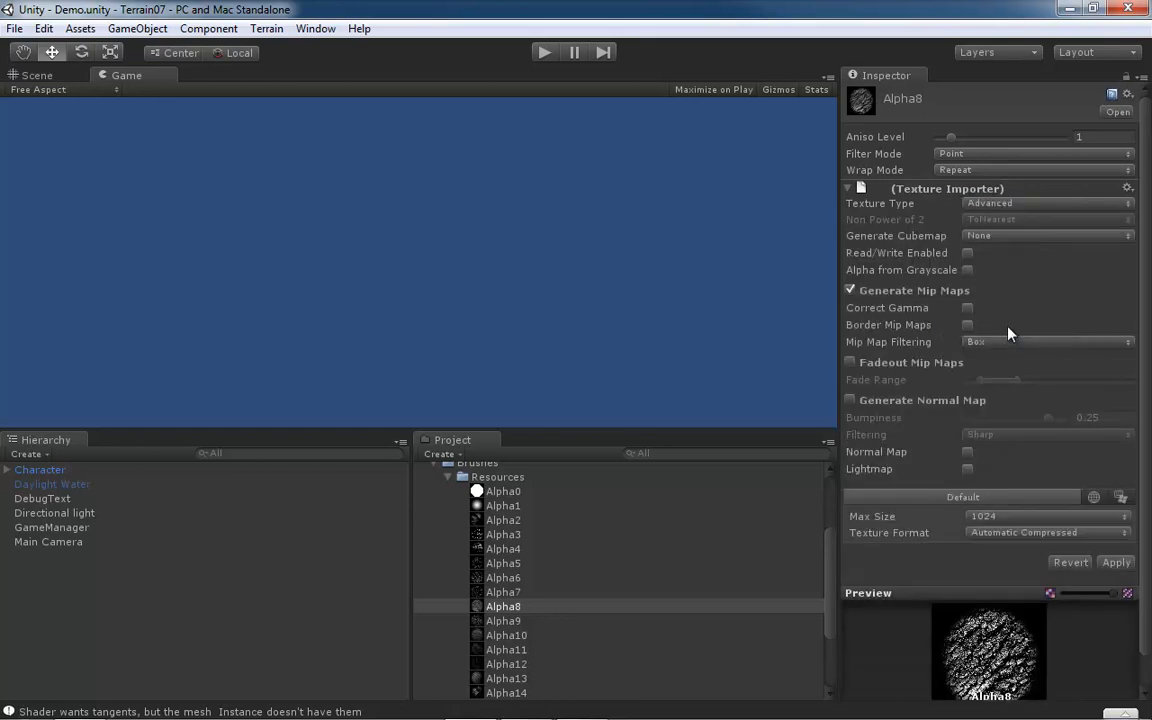
Step: Enable Read/Write and turn off mip maps for Alpha8, limit its max size to 512 and apply the import settings
{"action": "left_click", "coordinate": [968, 253]}
{"action": "left_click", "coordinate": [851, 290]}
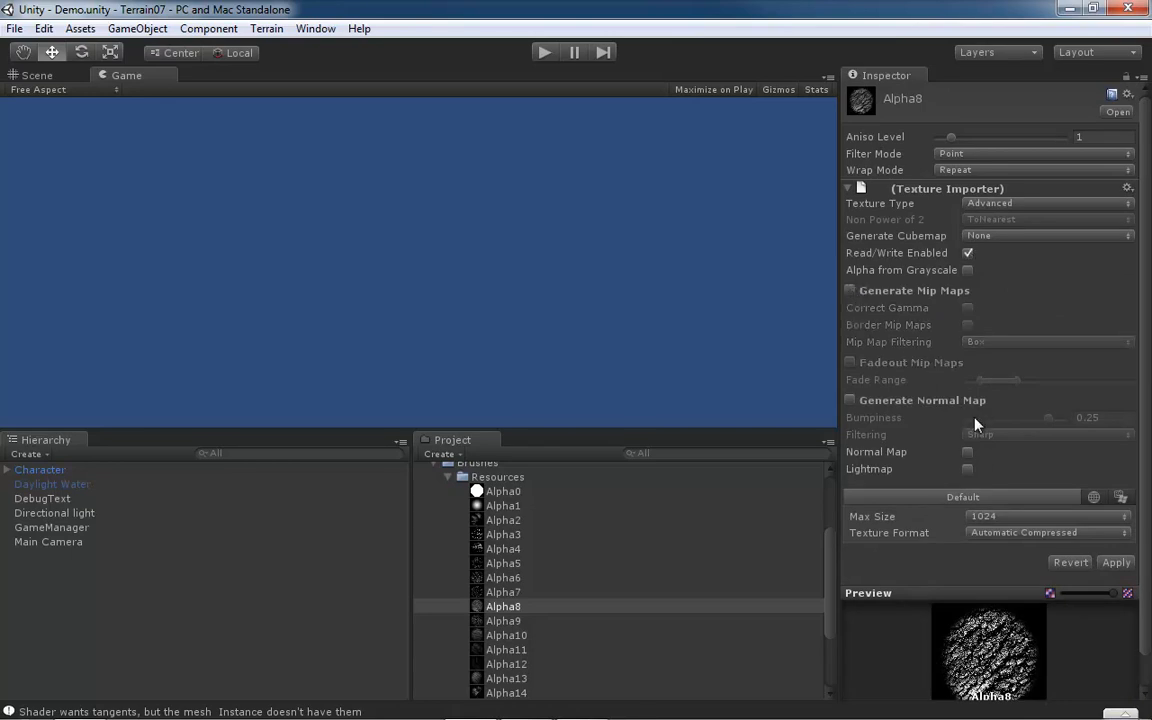
{"action": "left_click", "coordinate": [1110, 516]}
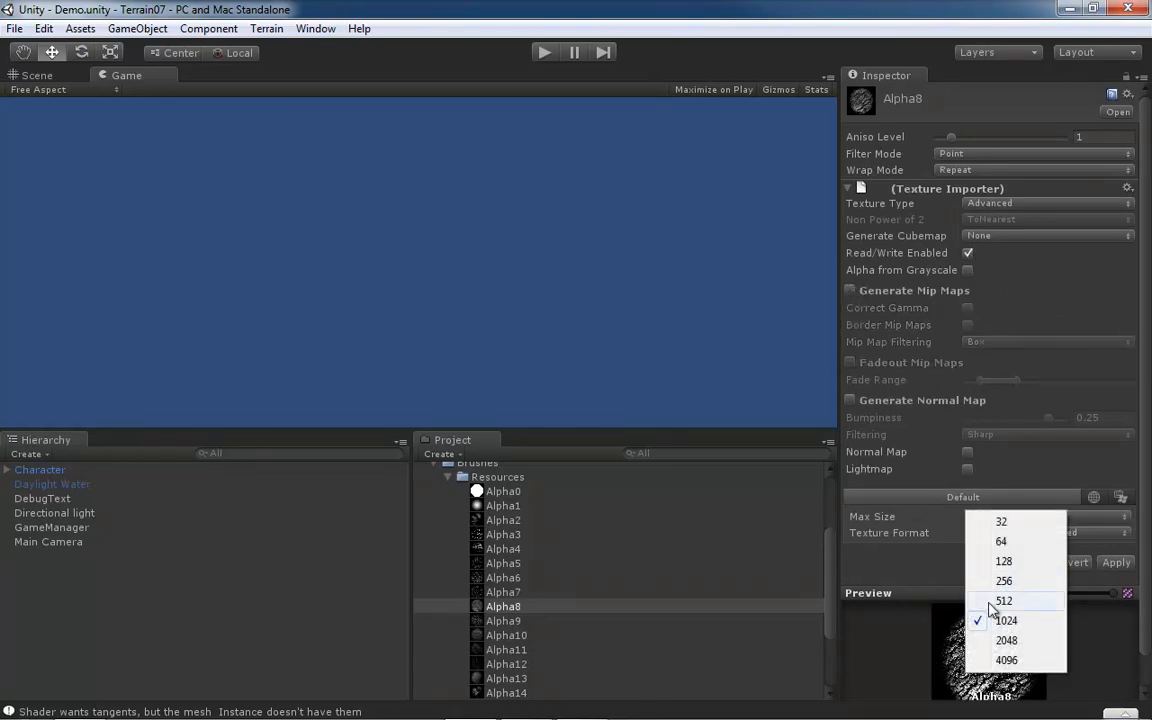
{"action": "left_click", "coordinate": [1004, 601]}
{"action": "left_click", "coordinate": [1114, 563]}
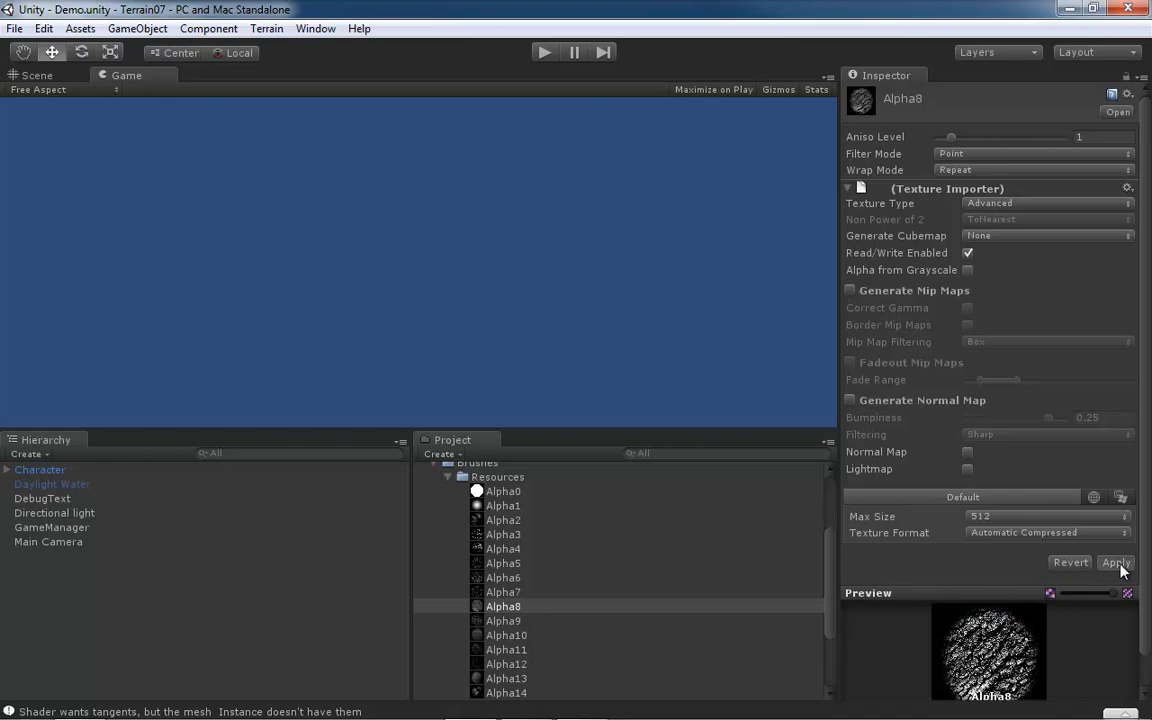
Step: Select the Alpha9 texture and set its filter mode to Point
{"action": "left_click", "coordinate": [517, 623]}
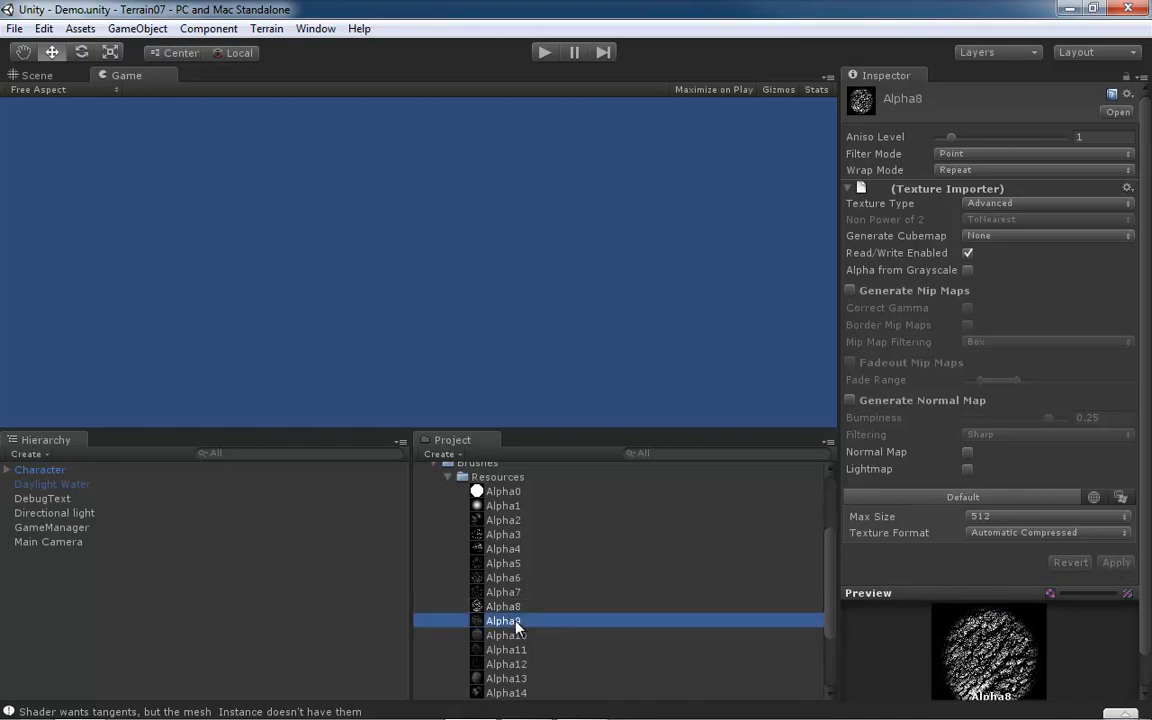
{"action": "left_click", "coordinate": [1116, 156]}
{"action": "left_click", "coordinate": [998, 166]}
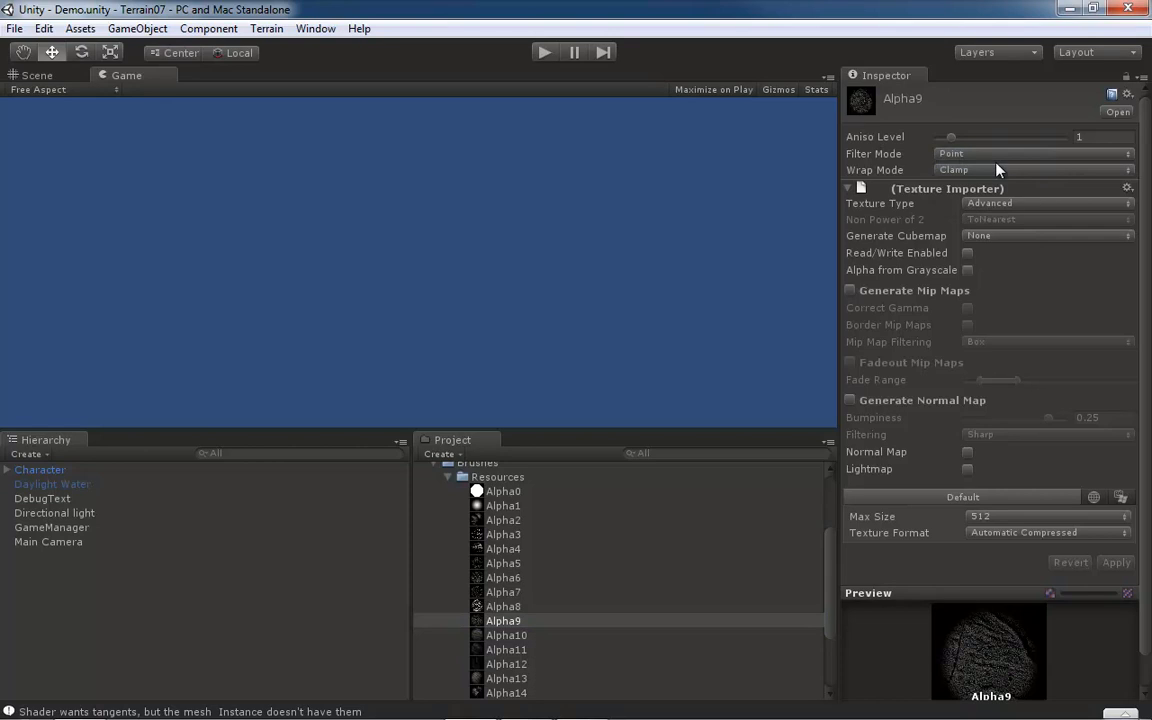
{"action": "left_click", "coordinate": [1010, 168]}
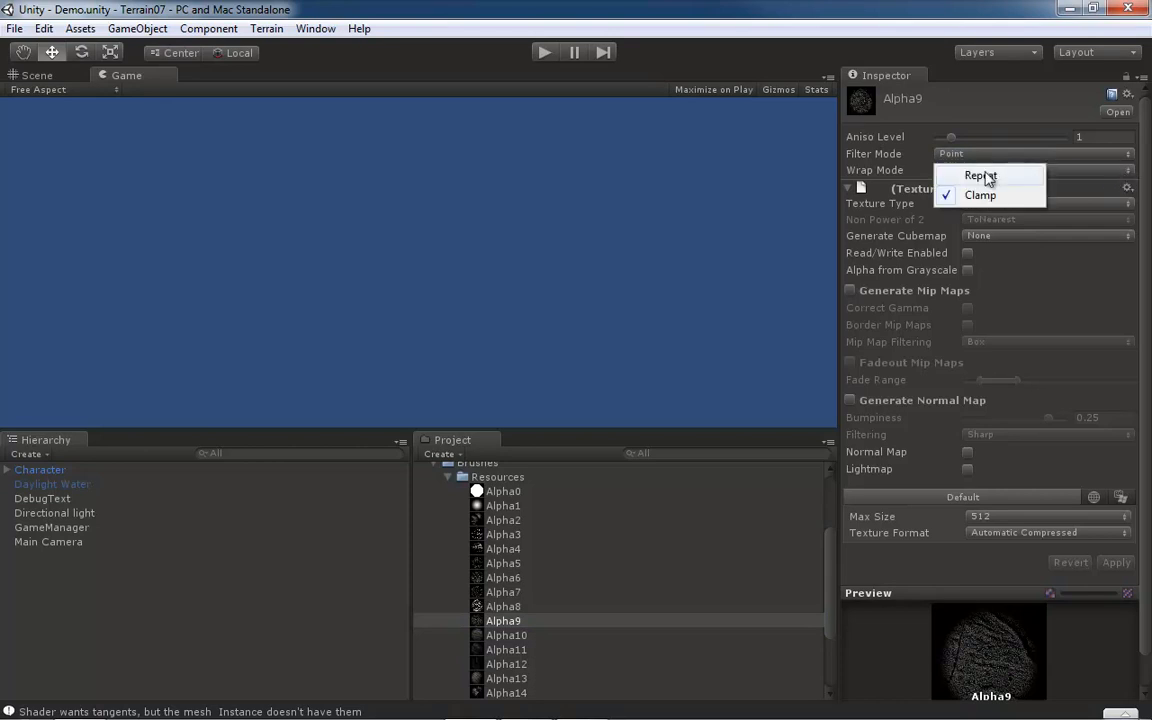
{"action": "left_click", "coordinate": [982, 176]}
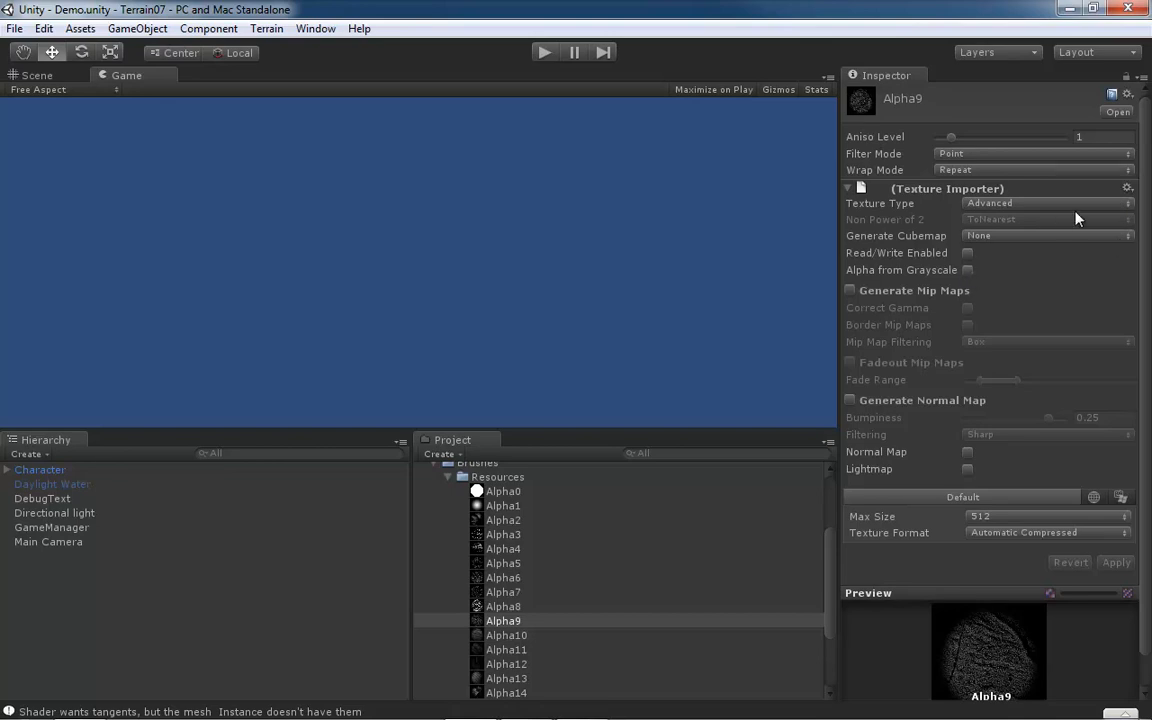
{"action": "left_click", "coordinate": [1122, 170]}
{"action": "left_click", "coordinate": [981, 196]}
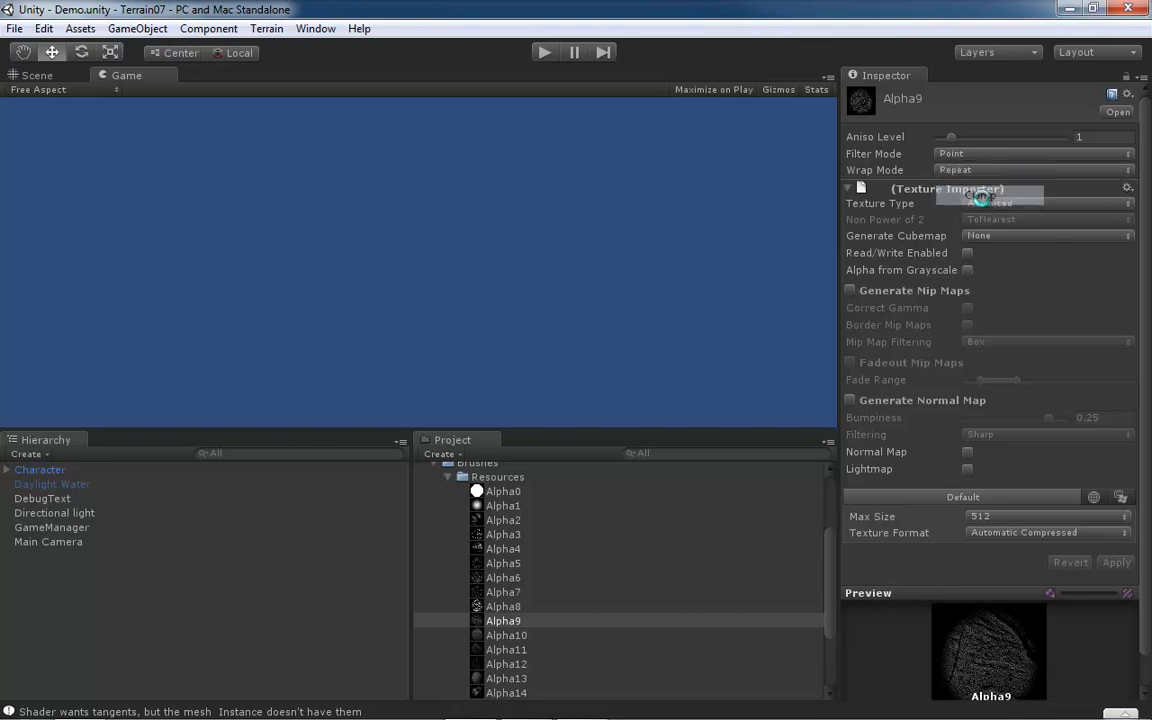
Step: Enable Read/Write for the Alpha9 texture and apply its import settings
{"action": "left_click", "coordinate": [967, 254]}
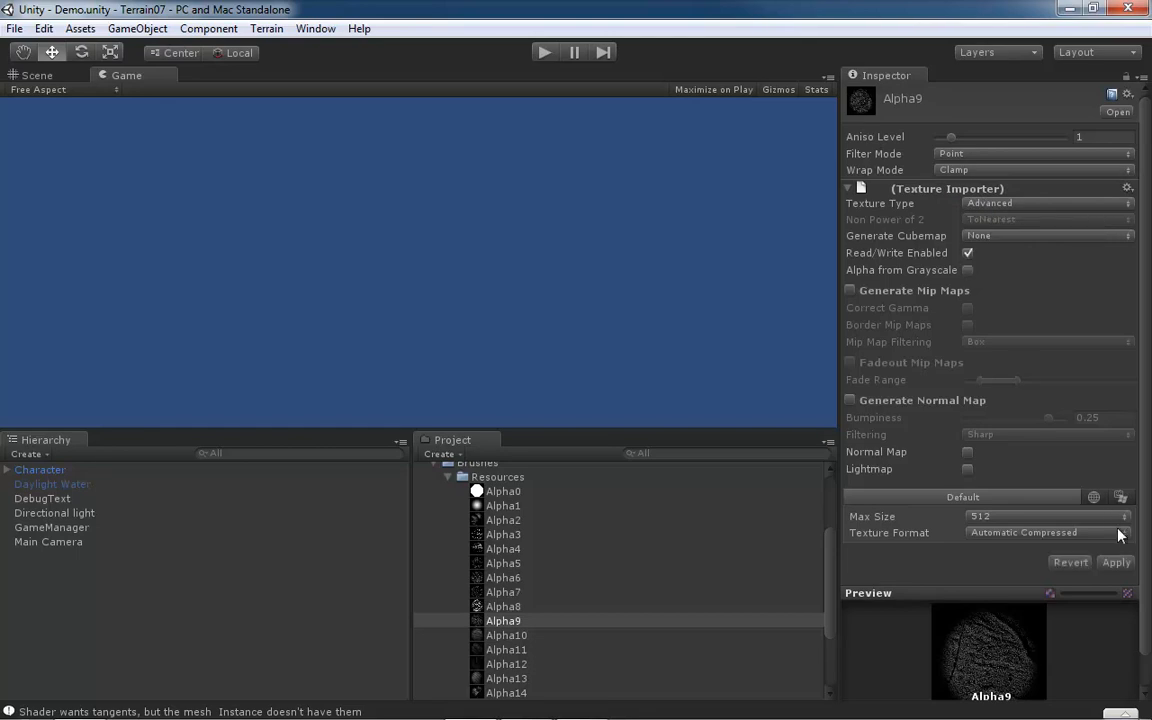
{"action": "left_click", "coordinate": [1116, 562]}
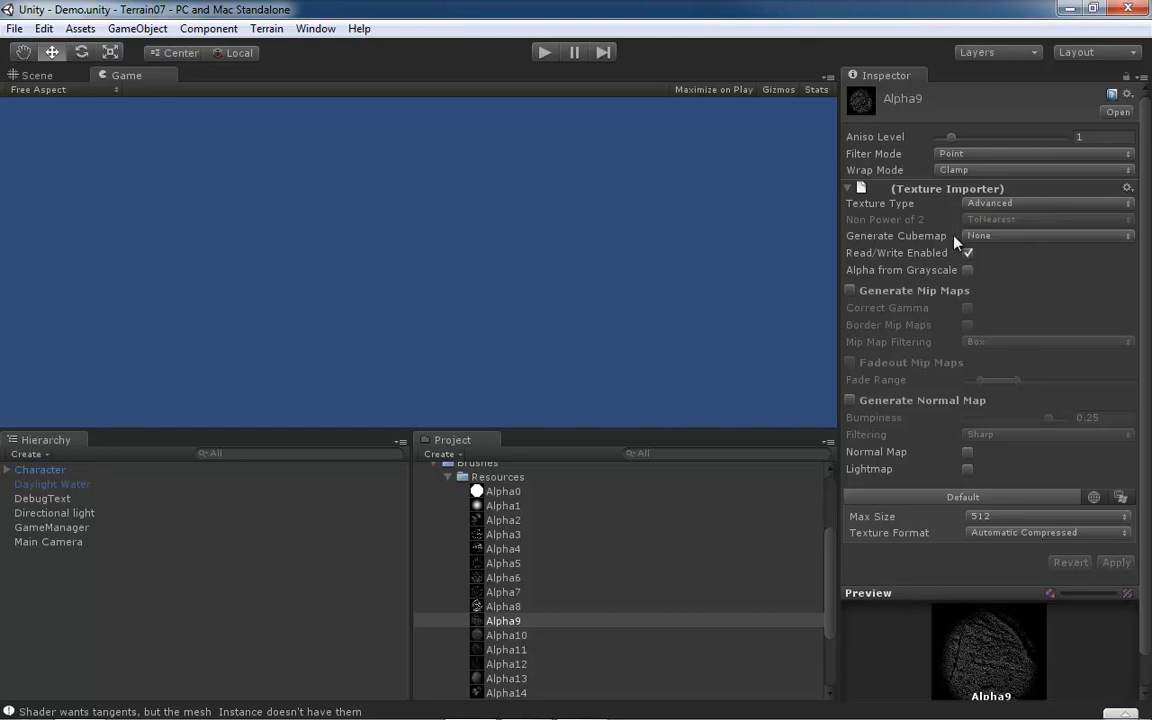
Step: Set the Alpha10 texture's filter mode to Point, wrap mode to Clamp and texture type to Advanced, with Read/Write enabled
{"action": "left_click", "coordinate": [512, 636]}
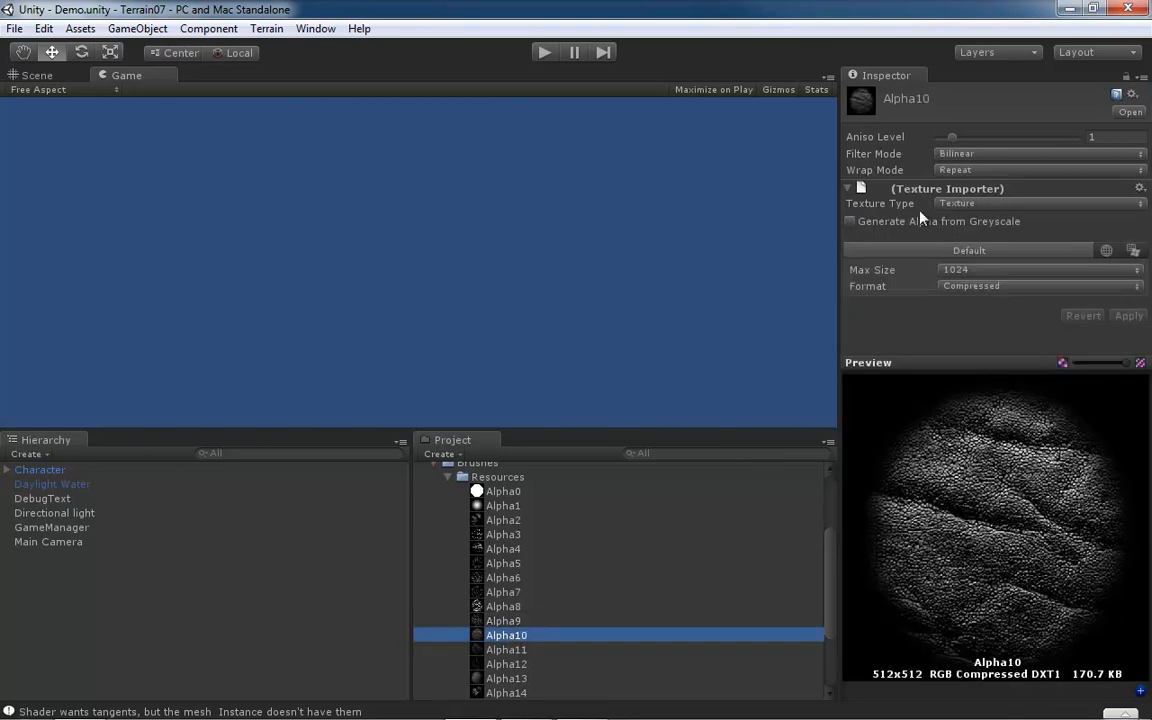
{"action": "left_click", "coordinate": [1140, 156]}
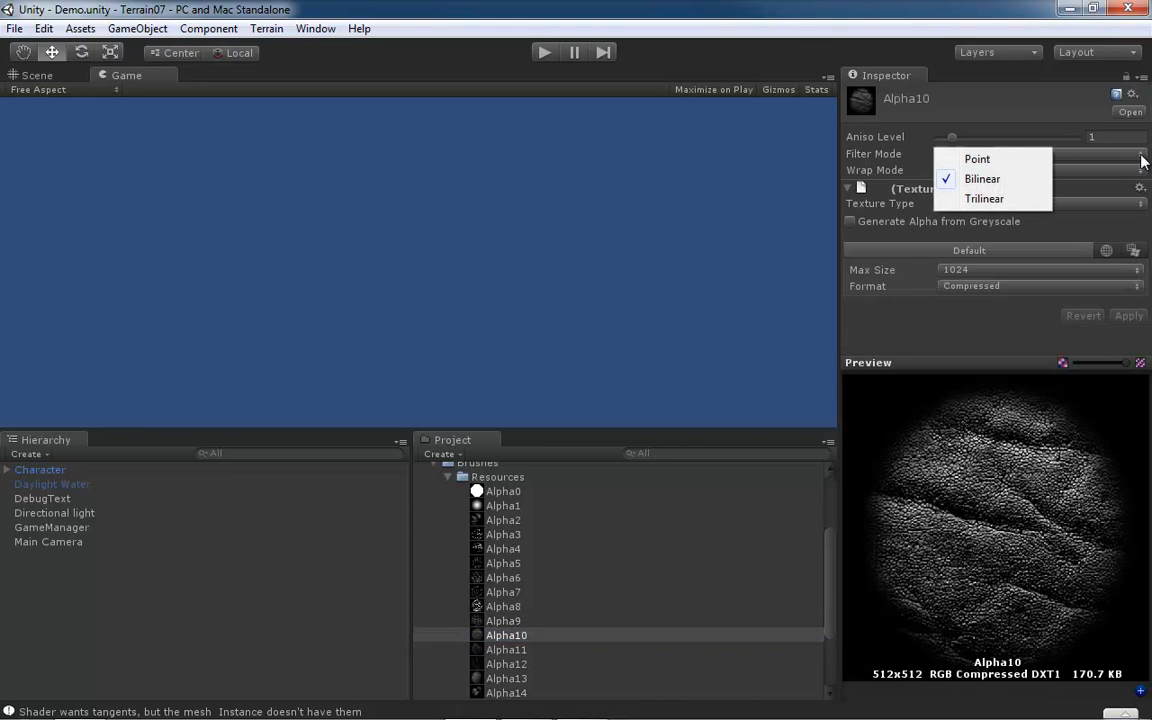
{"action": "left_click", "coordinate": [1001, 158]}
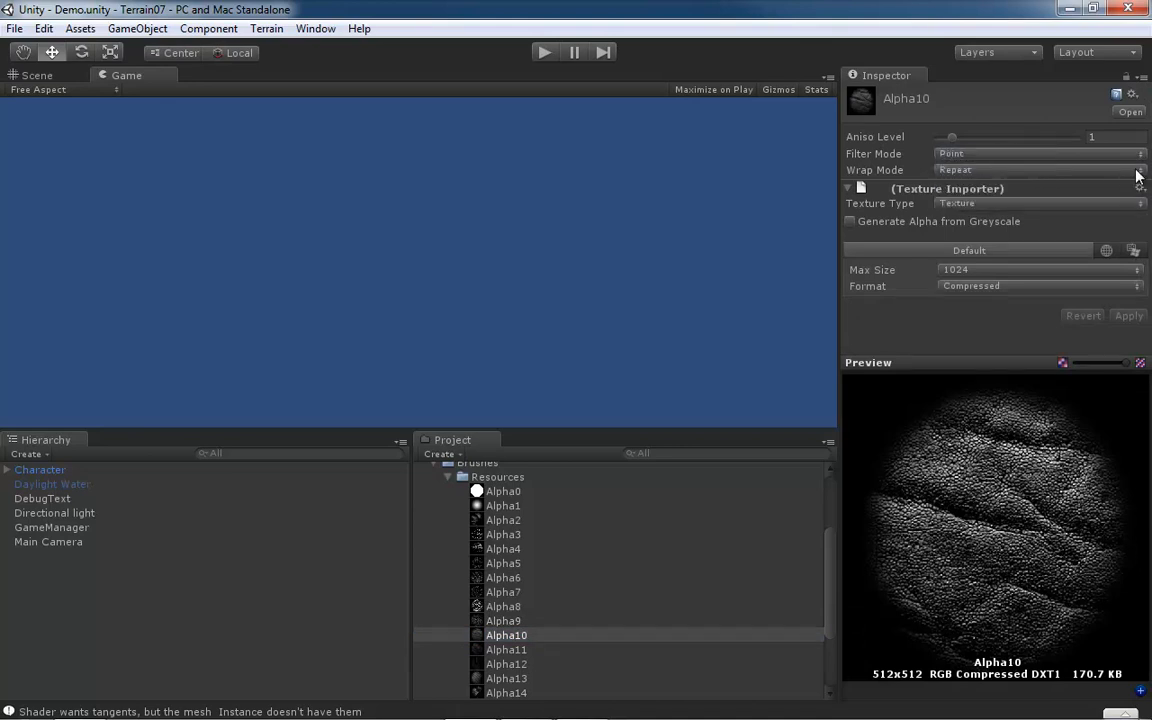
{"action": "left_click", "coordinate": [1095, 174]}
{"action": "left_click", "coordinate": [990, 195]}
{"action": "left_click", "coordinate": [1030, 203]}
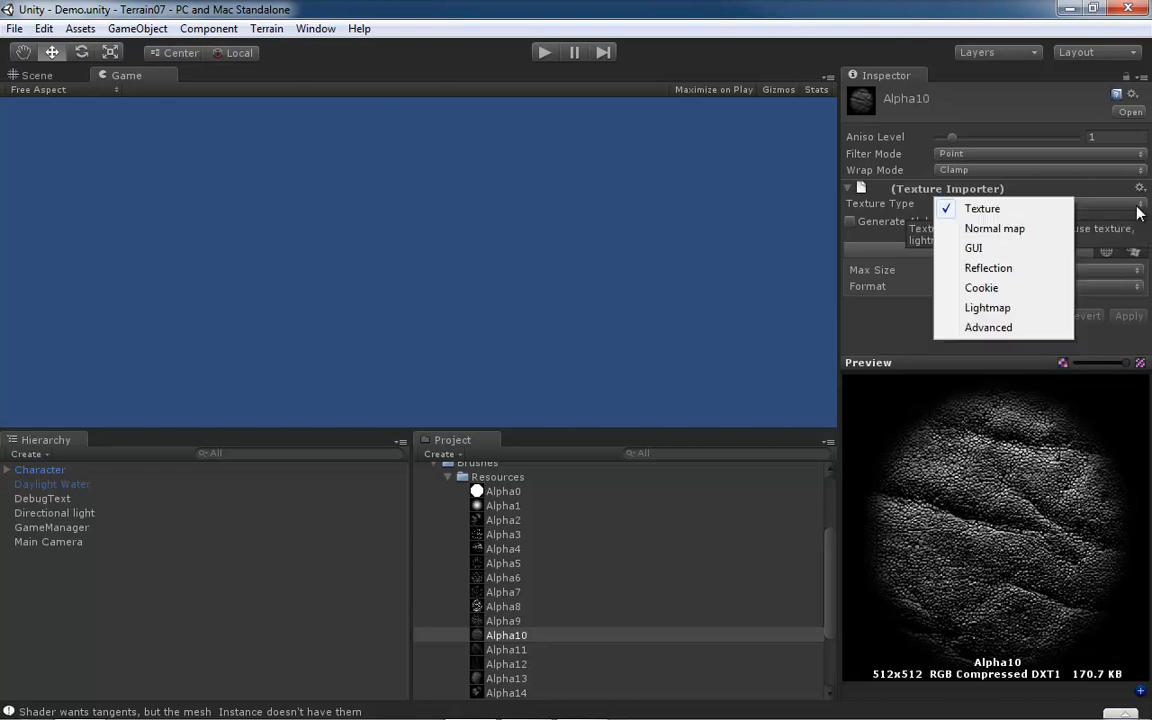
{"action": "left_click", "coordinate": [990, 327]}
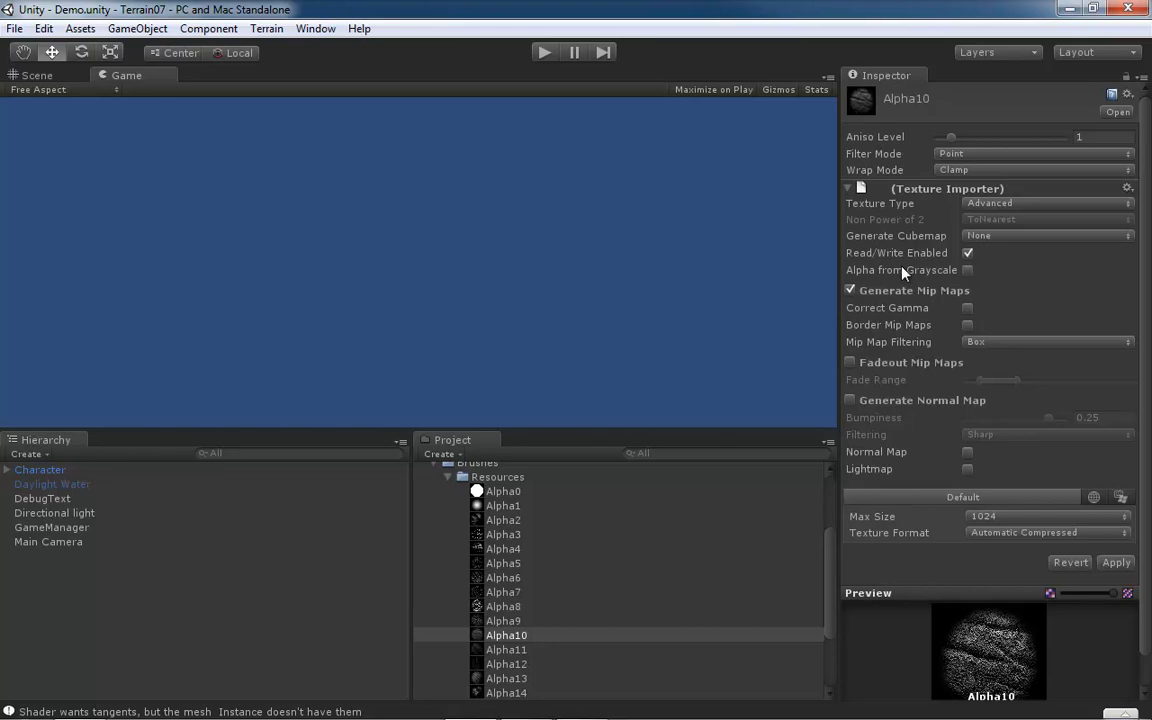
Step: Turn off mip maps for Alpha10, limit its max size to 512 and apply the import settings
{"action": "left_click", "coordinate": [850, 291]}
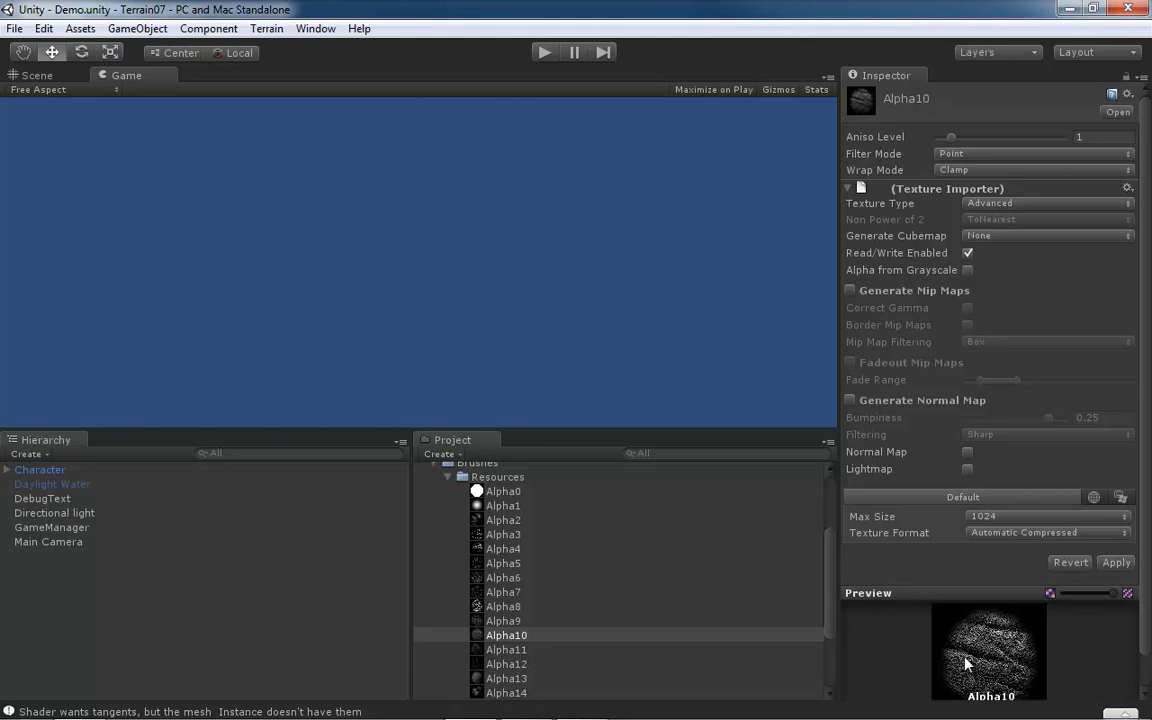
{"action": "left_click", "coordinate": [1125, 517]}
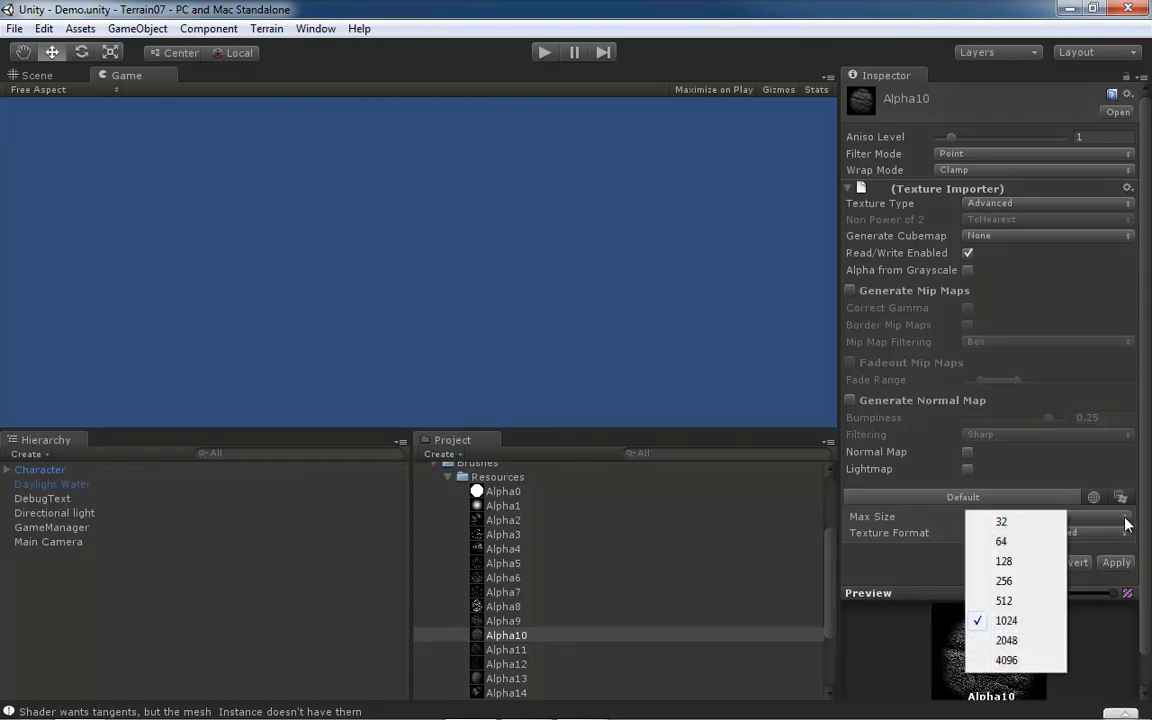
{"action": "left_click", "coordinate": [1005, 601]}
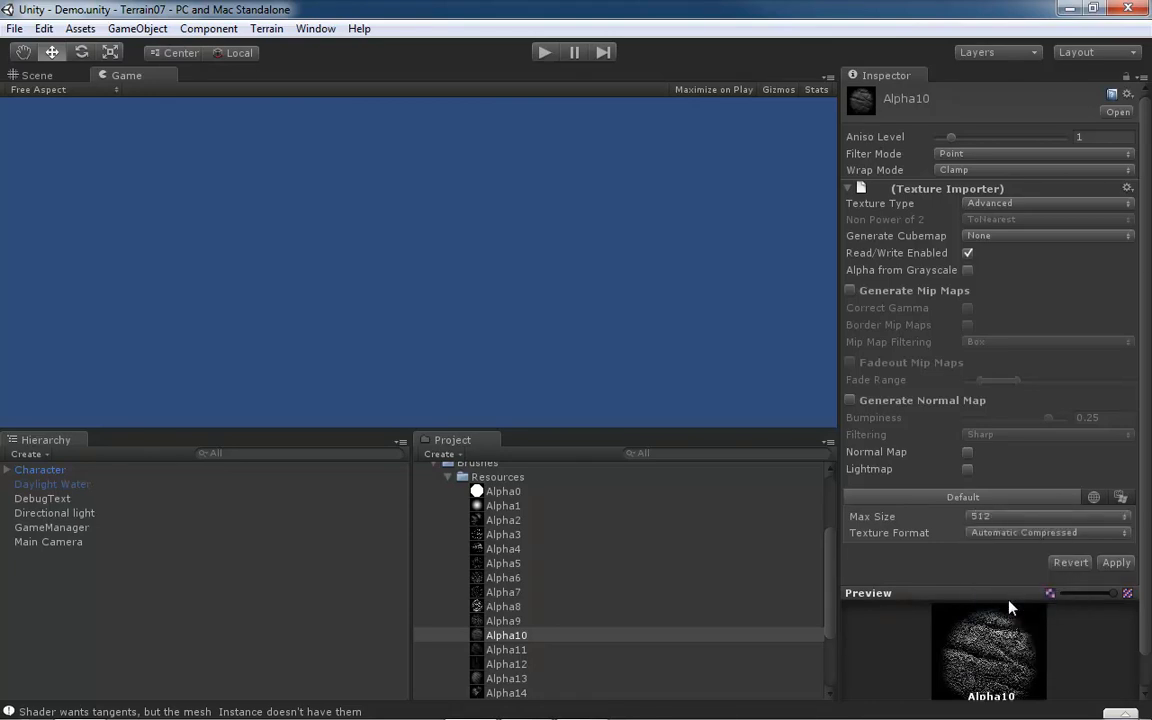
{"action": "left_click", "coordinate": [1110, 566]}
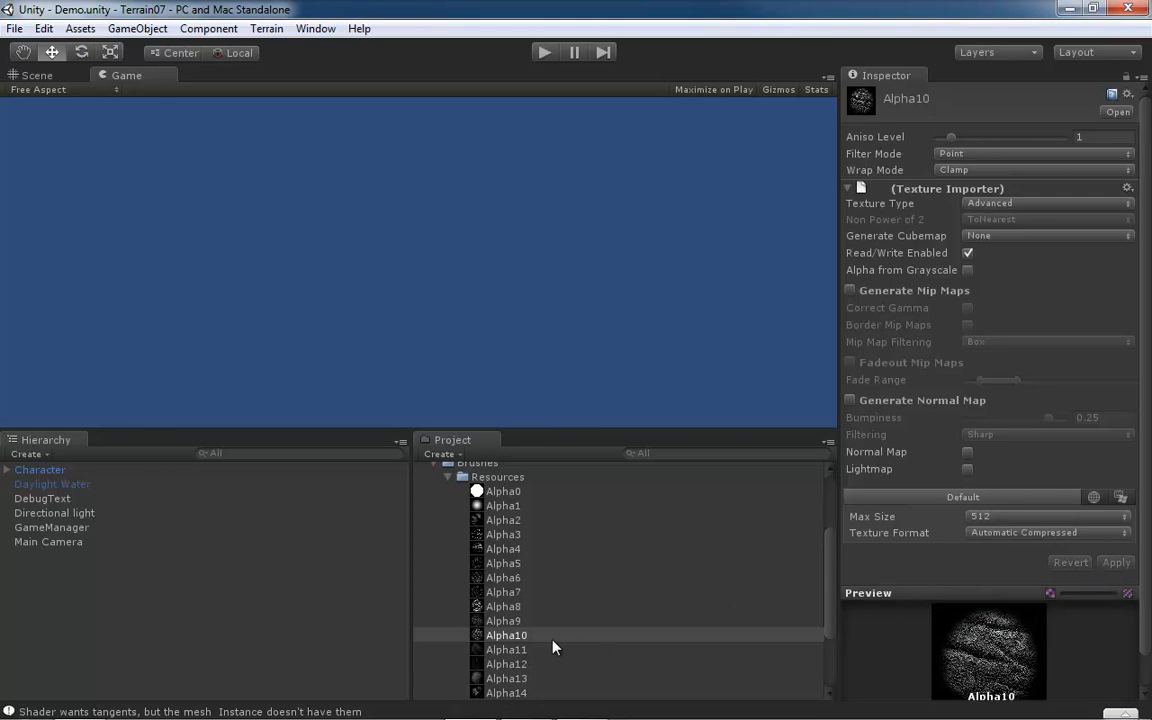
Step: Set the Alpha11 texture's filter mode to Point, wrap mode to Clamp and texture type to Advanced
{"action": "left_click", "coordinate": [524, 650]}
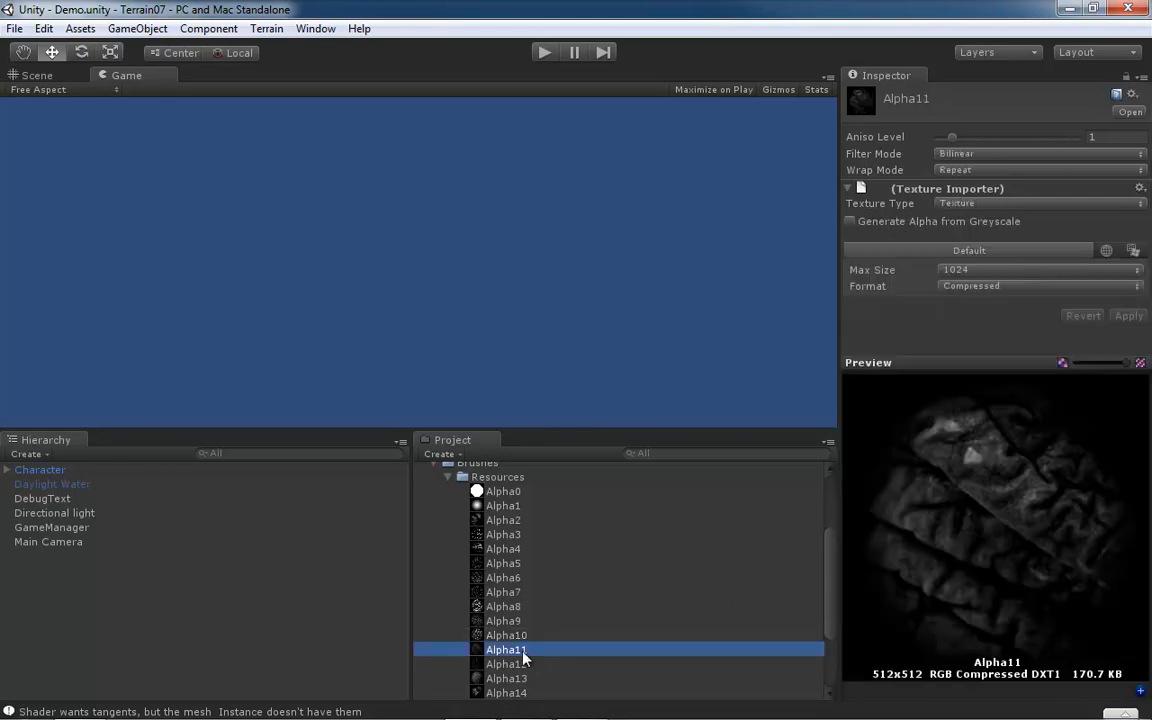
{"action": "left_click", "coordinate": [1130, 154]}
{"action": "left_click", "coordinate": [1003, 159]}
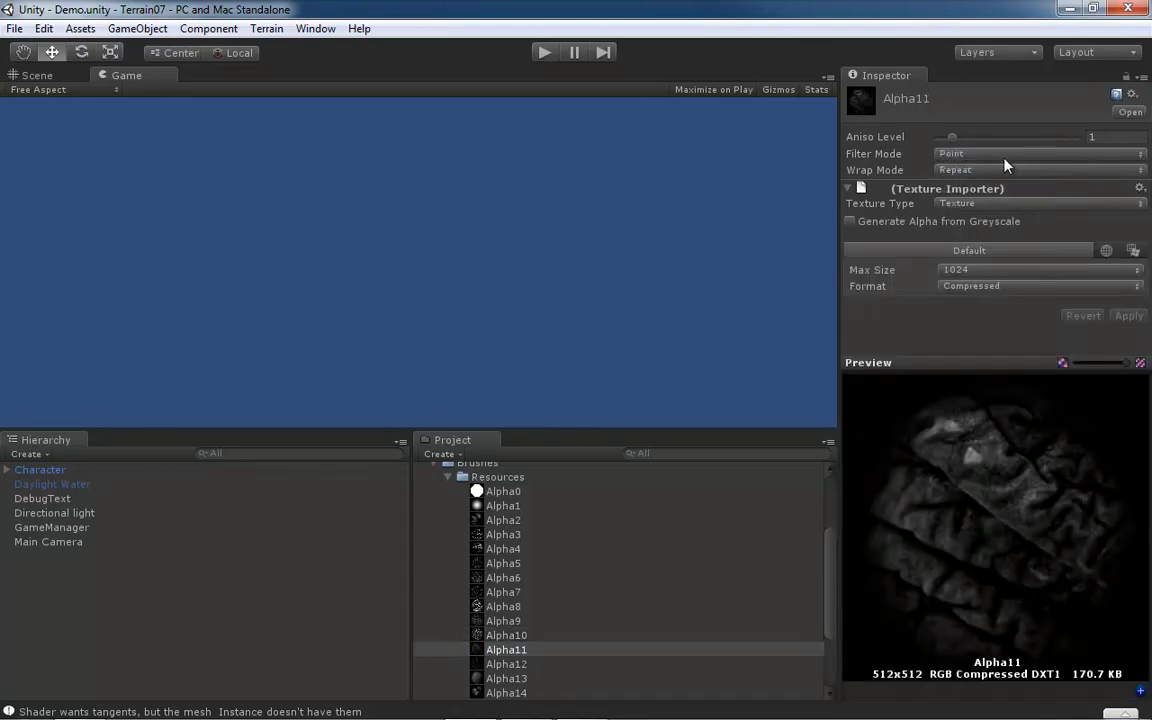
{"action": "left_click", "coordinate": [1135, 171]}
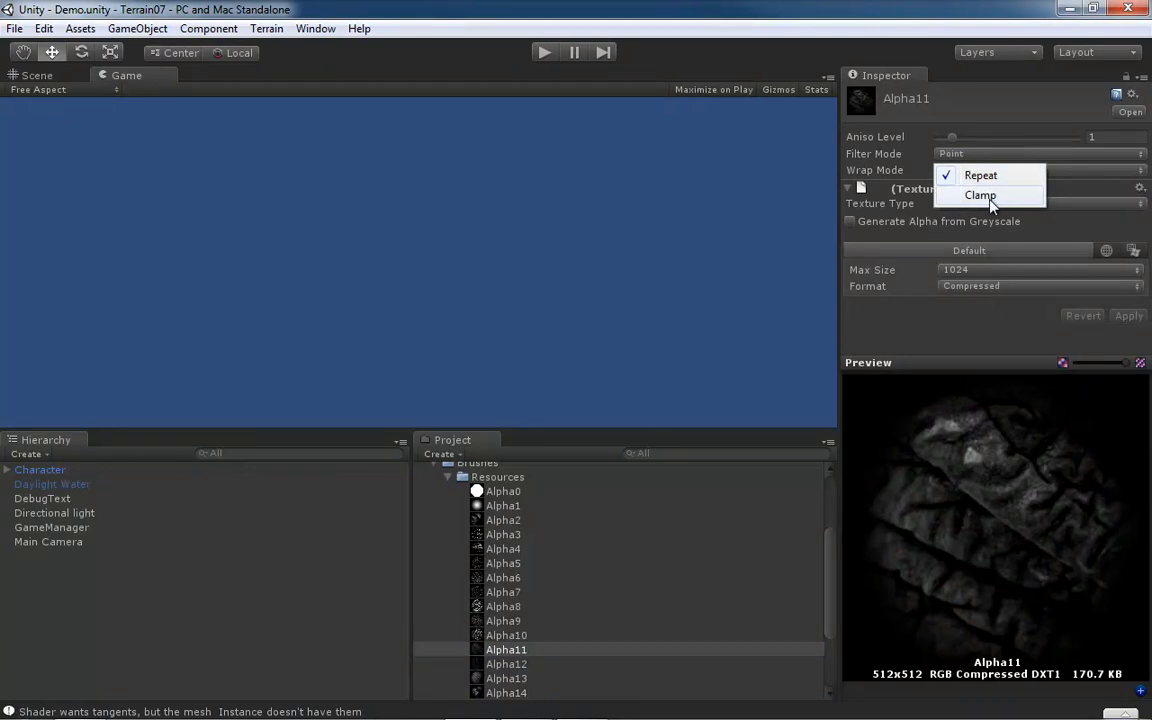
{"action": "left_click", "coordinate": [990, 198]}
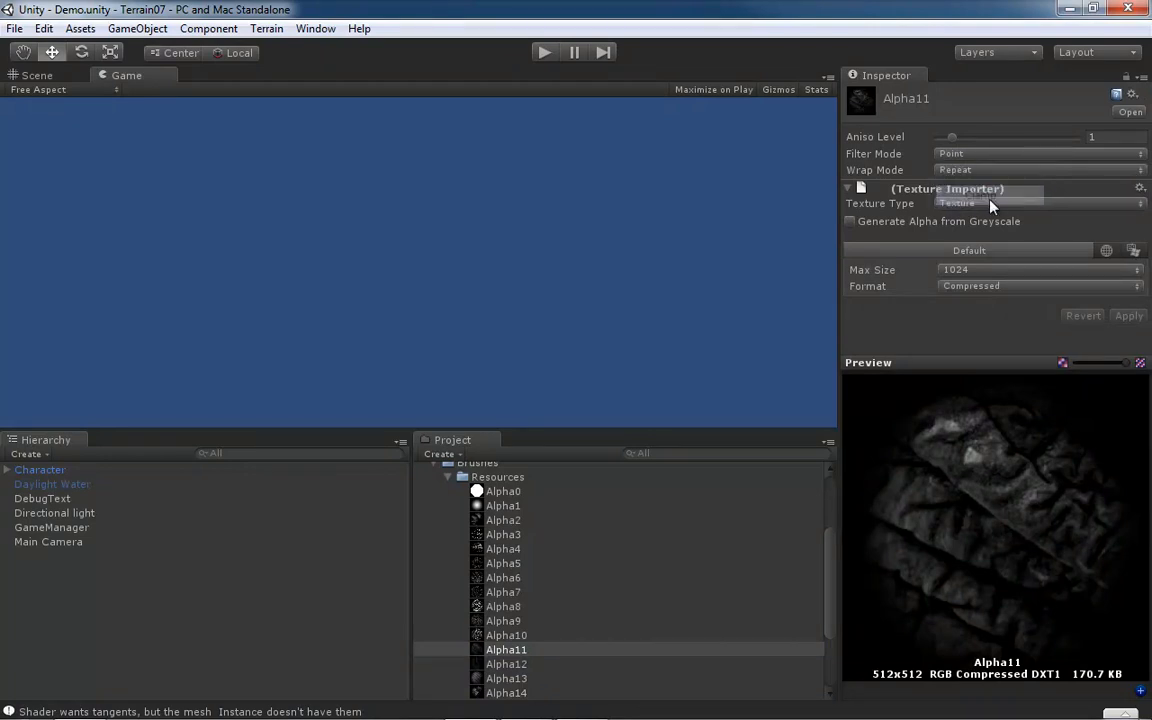
{"action": "left_click", "coordinate": [1138, 205]}
{"action": "left_click", "coordinate": [990, 327]}
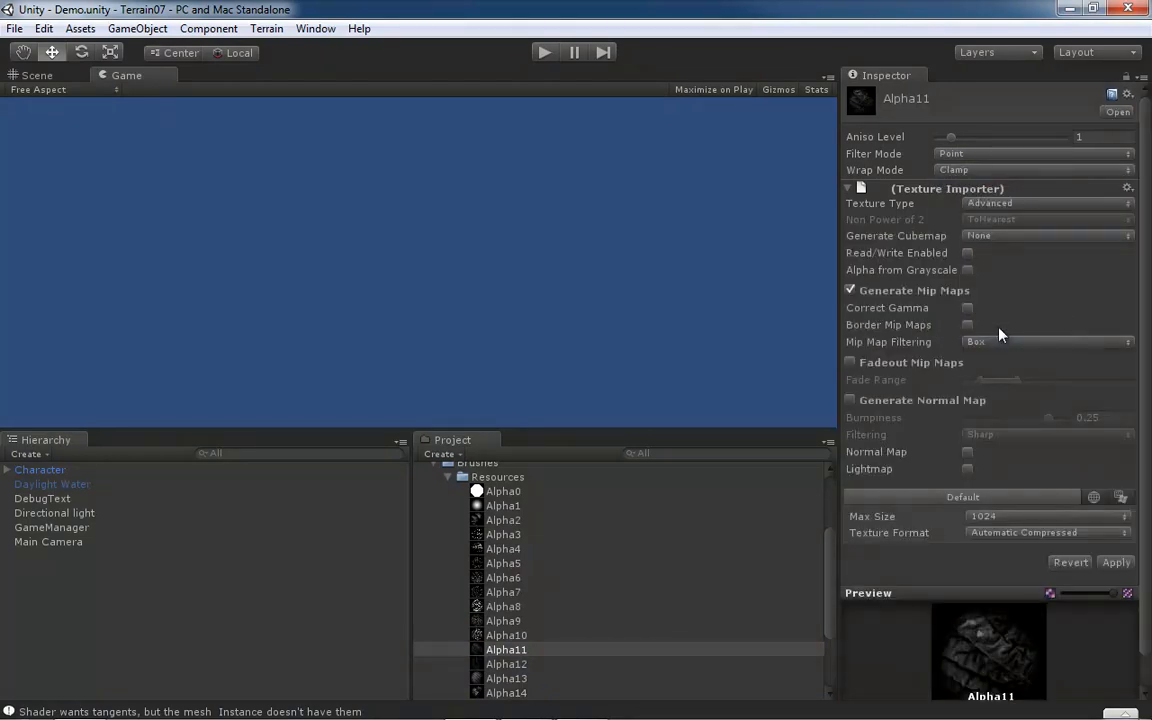
Step: Enable Read/Write and turn off mip maps for Alpha11, limit its max size to 512 and apply the import settings
{"action": "left_click", "coordinate": [967, 253]}
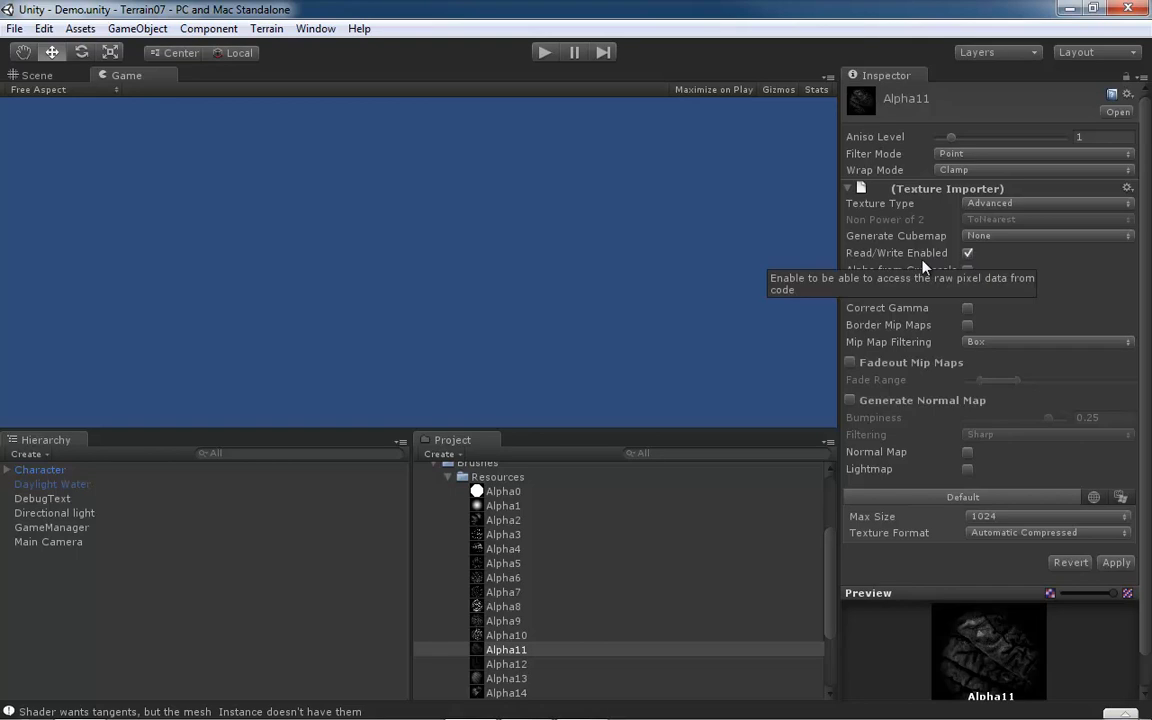
{"action": "left_click", "coordinate": [849, 291]}
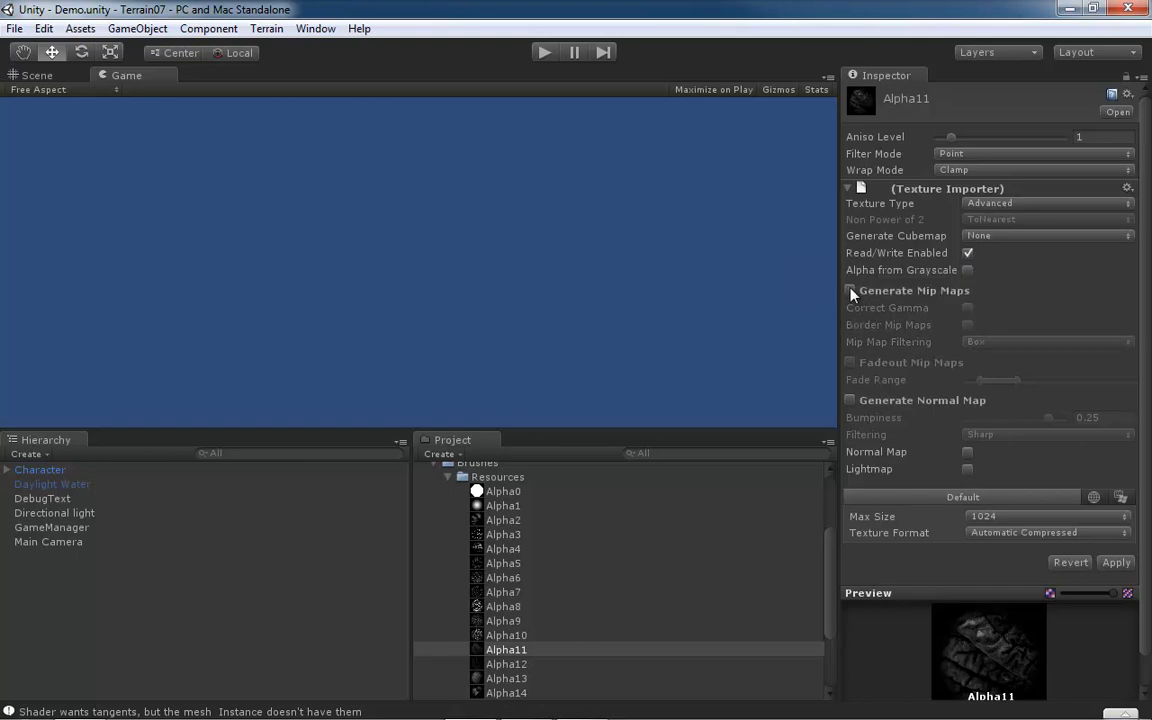
{"action": "left_click", "coordinate": [1123, 516]}
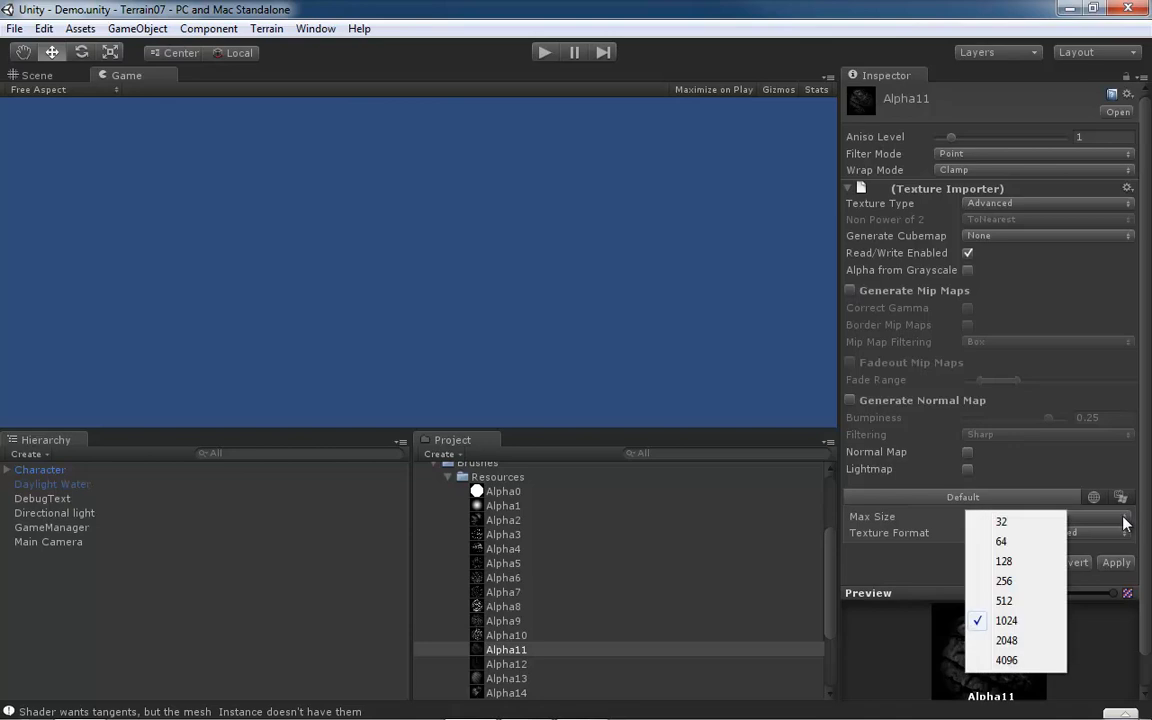
{"action": "left_click", "coordinate": [1004, 602]}
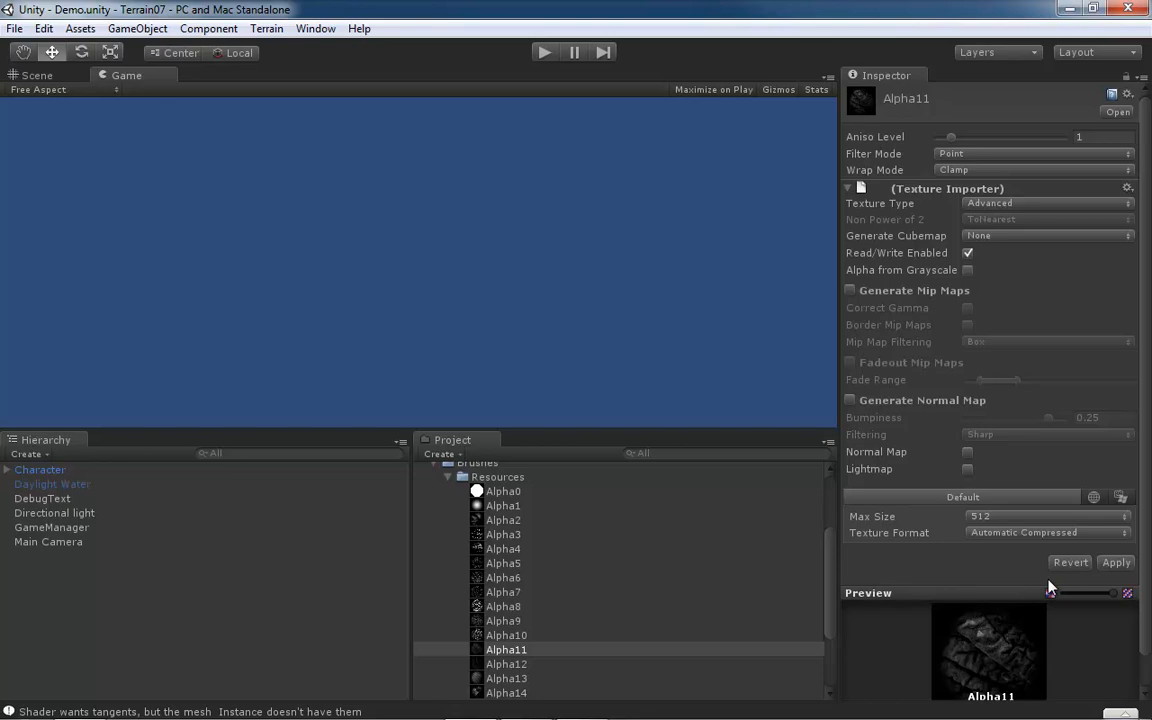
{"action": "left_click", "coordinate": [1118, 564]}
Step: Set the Alpha12 texture's filter mode to Point, wrap mode to Clamp and texture type to Advanced
{"action": "left_click", "coordinate": [512, 665]}
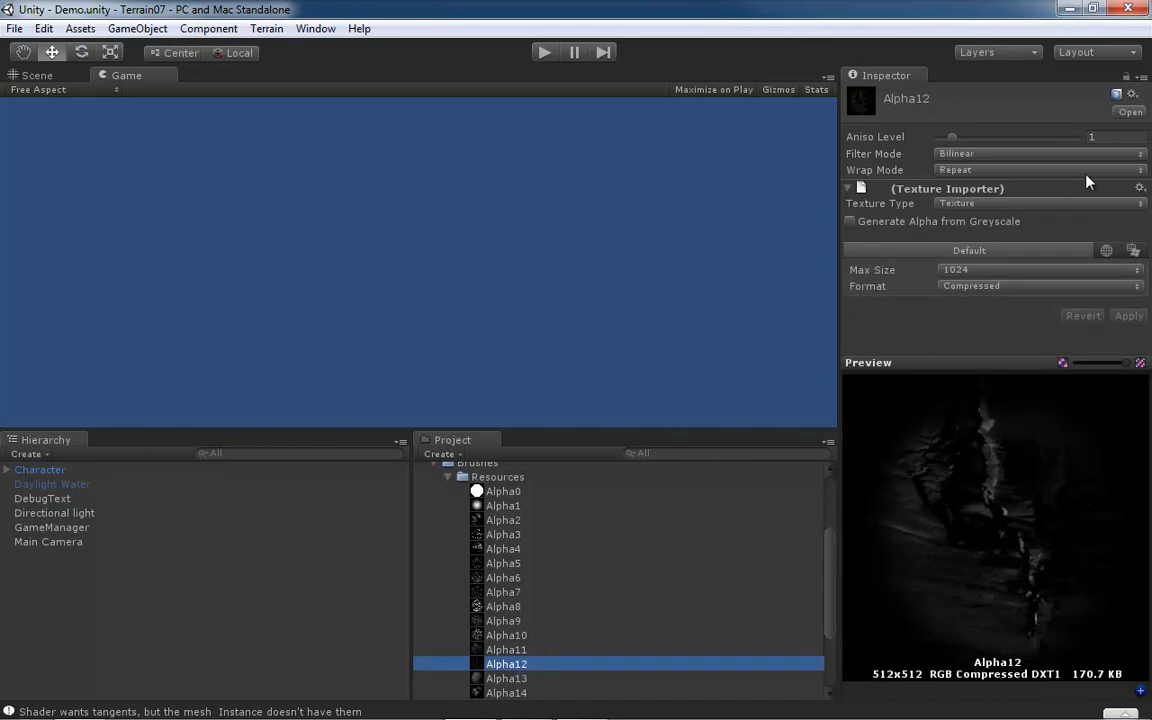
{"action": "left_click", "coordinate": [1132, 154]}
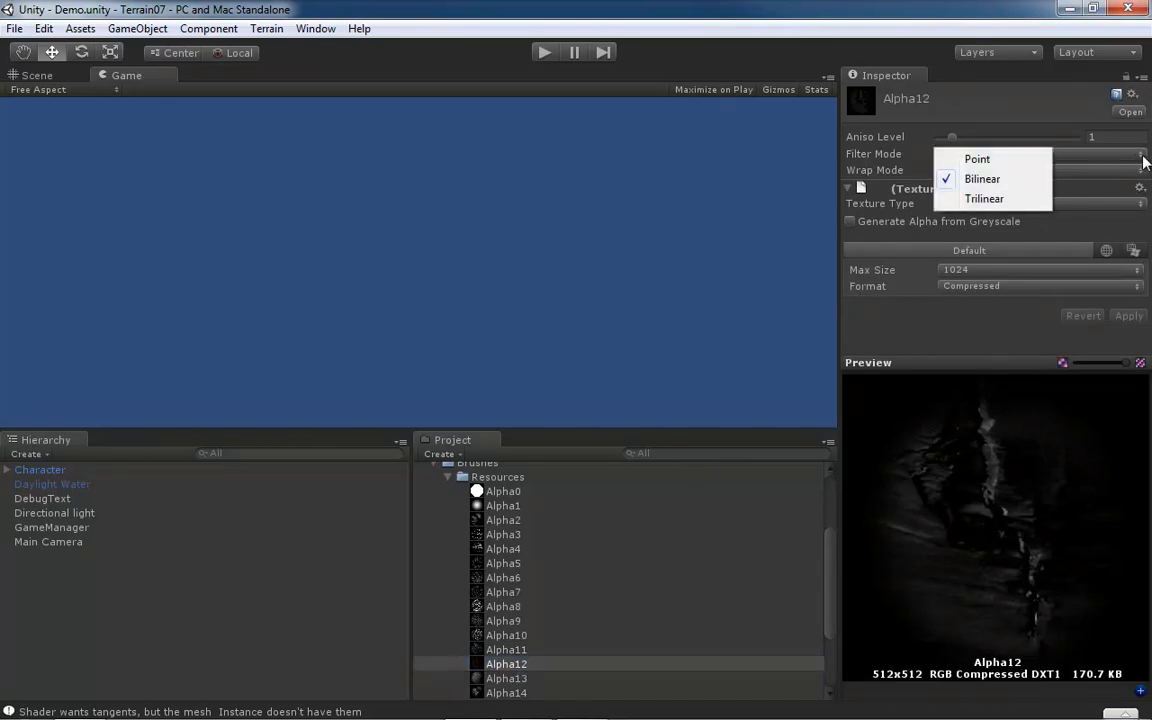
{"action": "left_click", "coordinate": [1002, 158]}
{"action": "left_click", "coordinate": [1138, 171]}
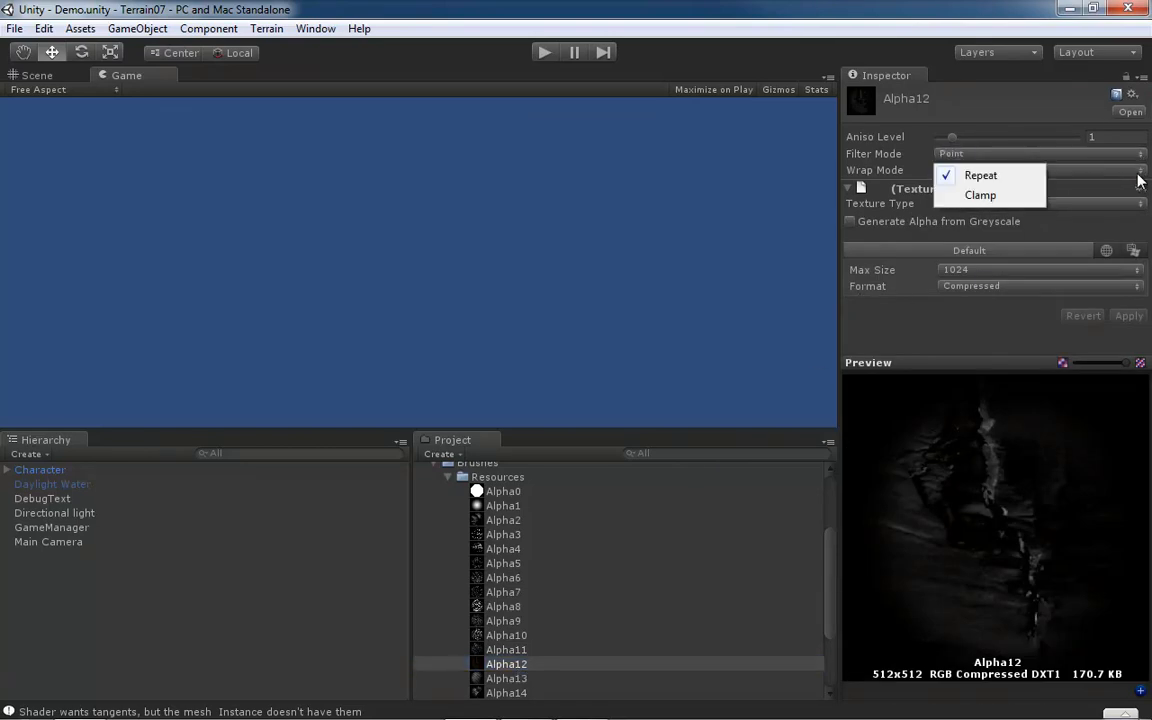
{"action": "left_click", "coordinate": [995, 196]}
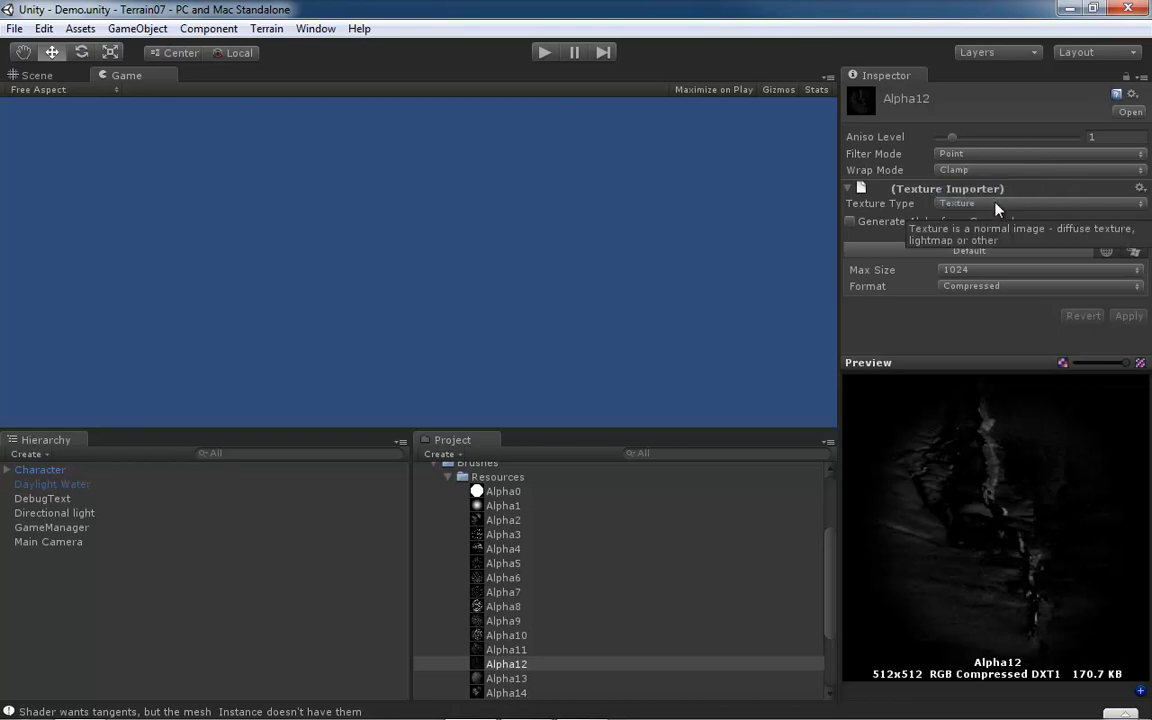
{"action": "left_click", "coordinate": [1122, 206]}
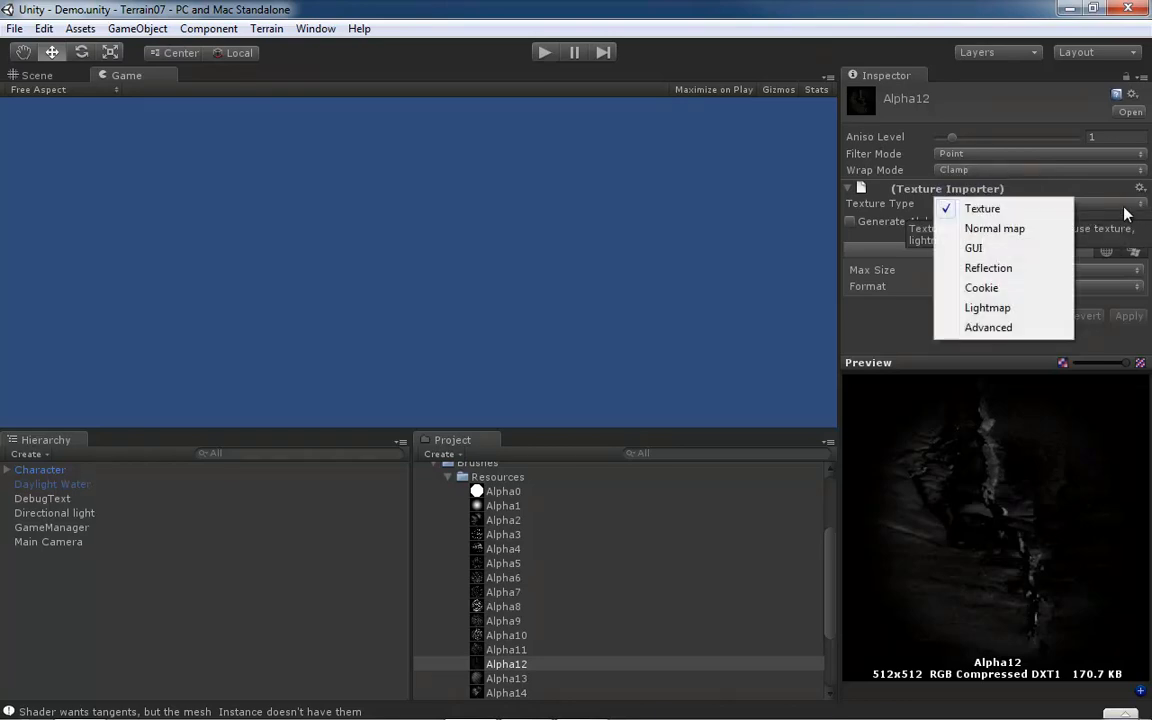
{"action": "left_click", "coordinate": [990, 328]}
Step: Enable Read/Write and turn off mip maps for Alpha12, limit its max size to 512 and apply the import settings
{"action": "left_click", "coordinate": [968, 253]}
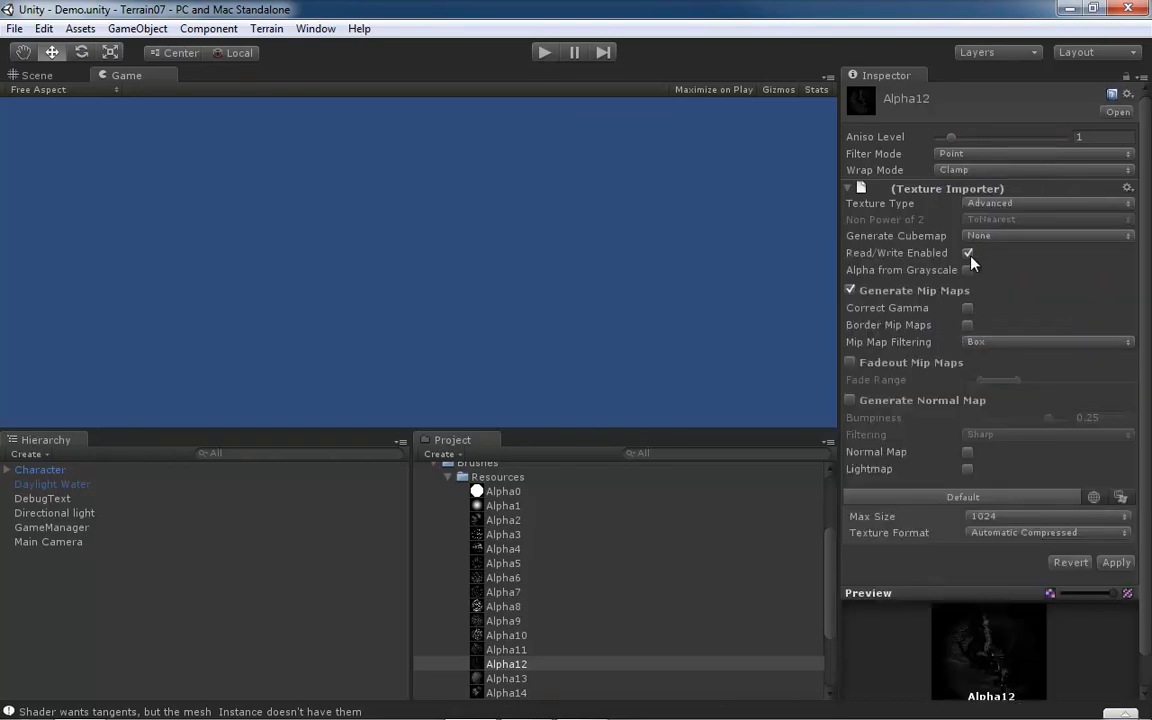
{"action": "left_click", "coordinate": [851, 291]}
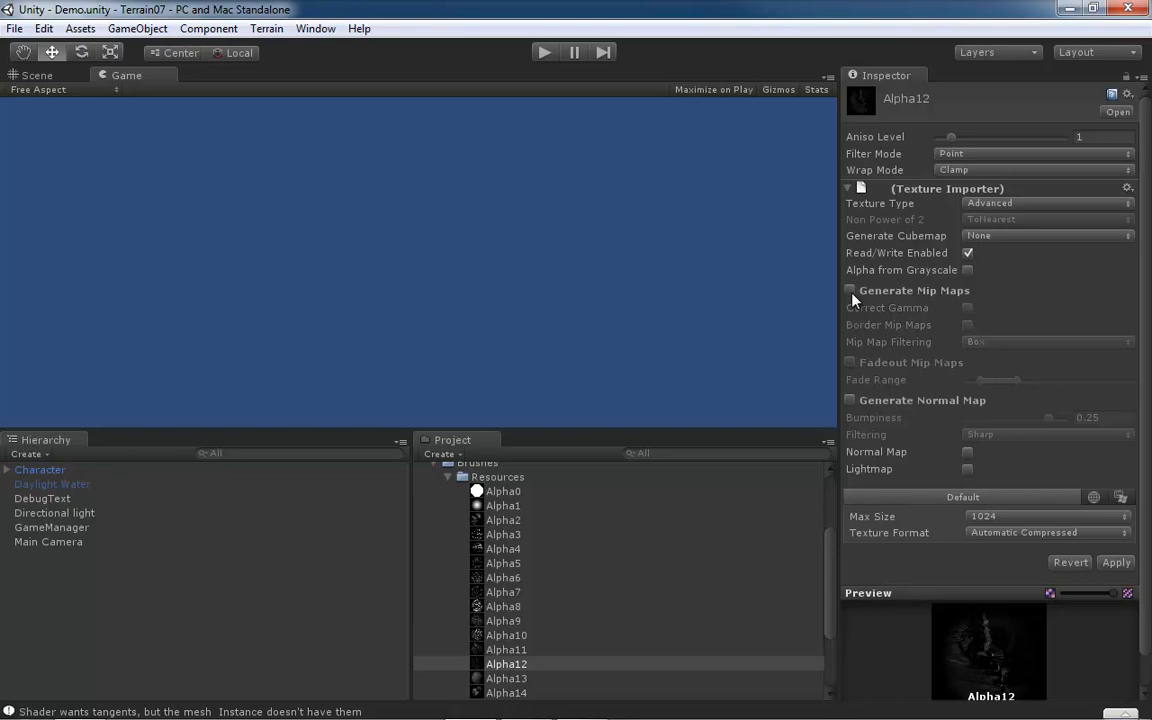
{"action": "left_click", "coordinate": [1120, 516]}
{"action": "left_click", "coordinate": [970, 609]}
{"action": "left_click", "coordinate": [1116, 562]}
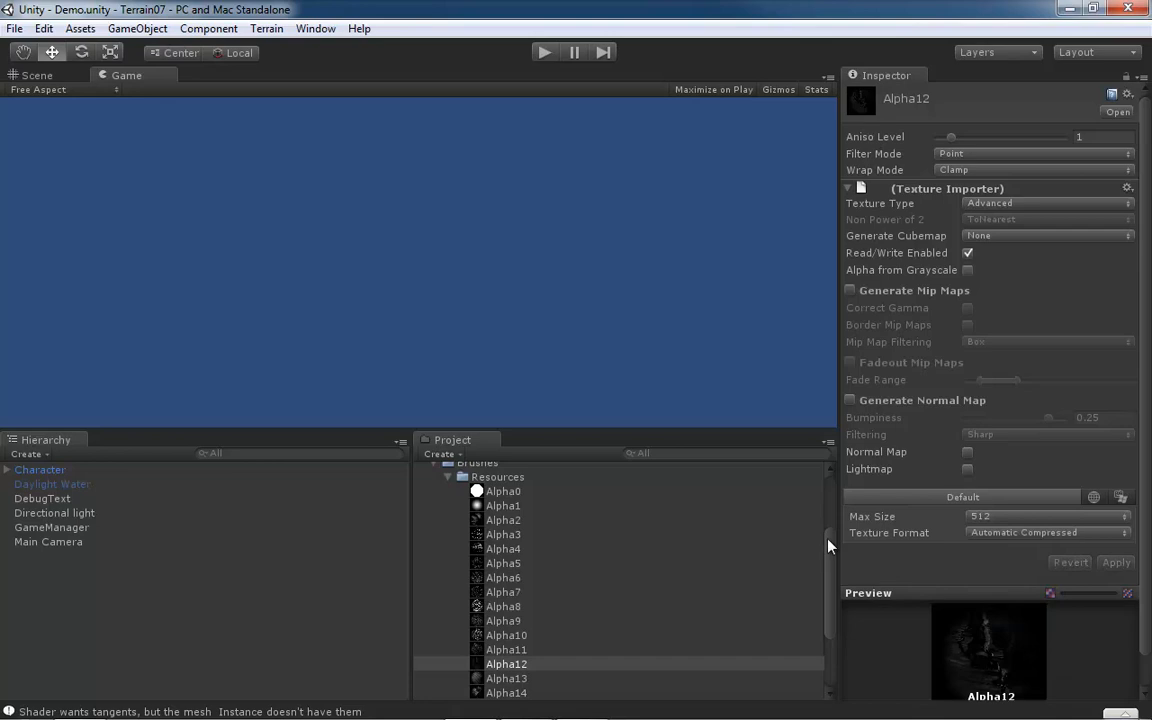
Step: Set the Alpha13 texture's filter mode to Point, wrap mode to Clamp and texture type to Advanced
{"action": "left_click_drag", "start_coordinate": [829, 545], "coordinate": [830, 601]}
{"action": "left_click", "coordinate": [510, 566]}
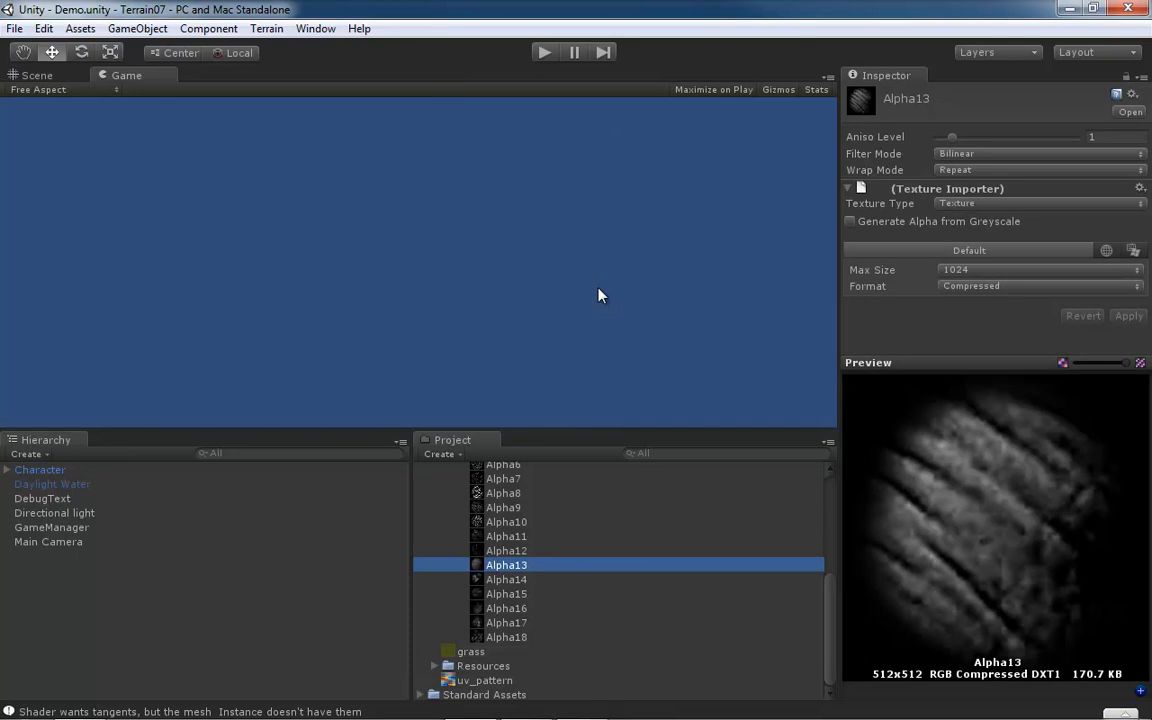
{"action": "left_click", "coordinate": [1141, 154]}
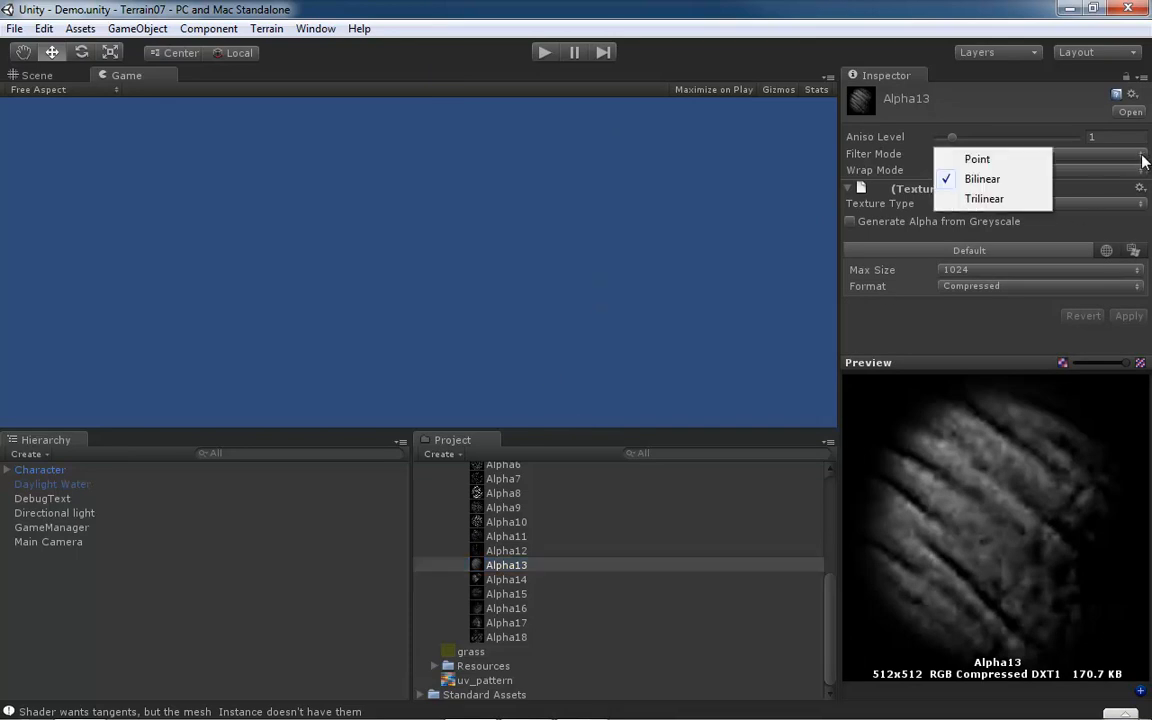
{"action": "left_click", "coordinate": [1006, 161]}
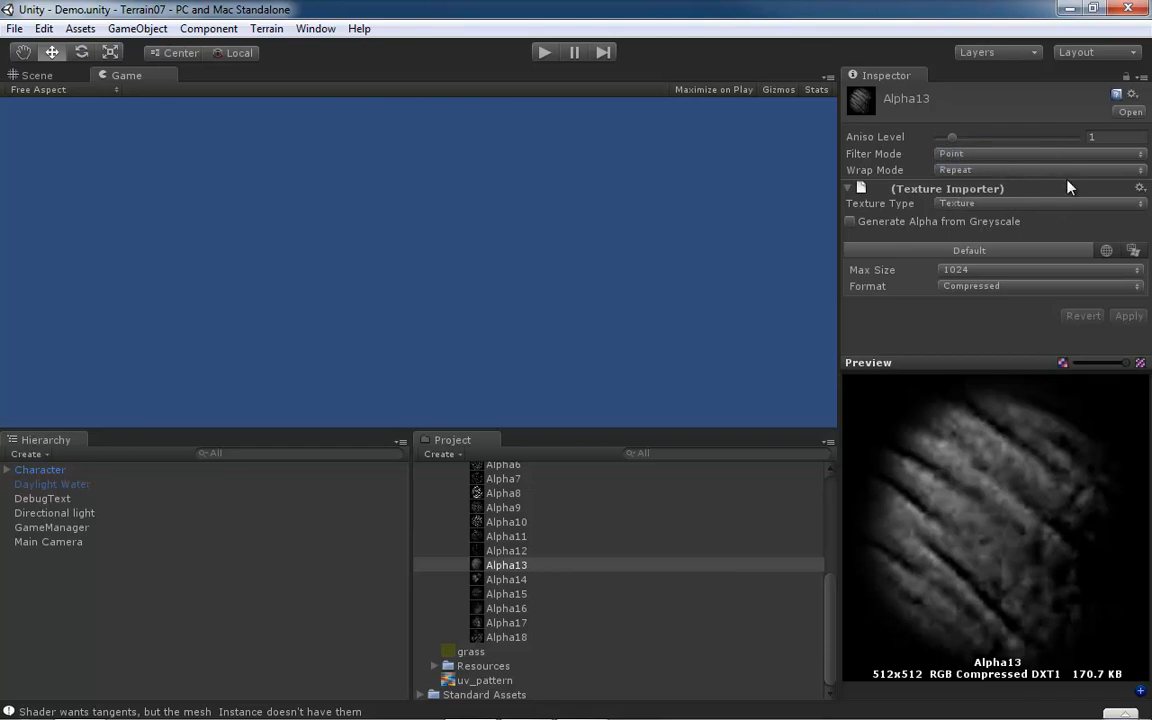
{"action": "left_click", "coordinate": [1139, 171]}
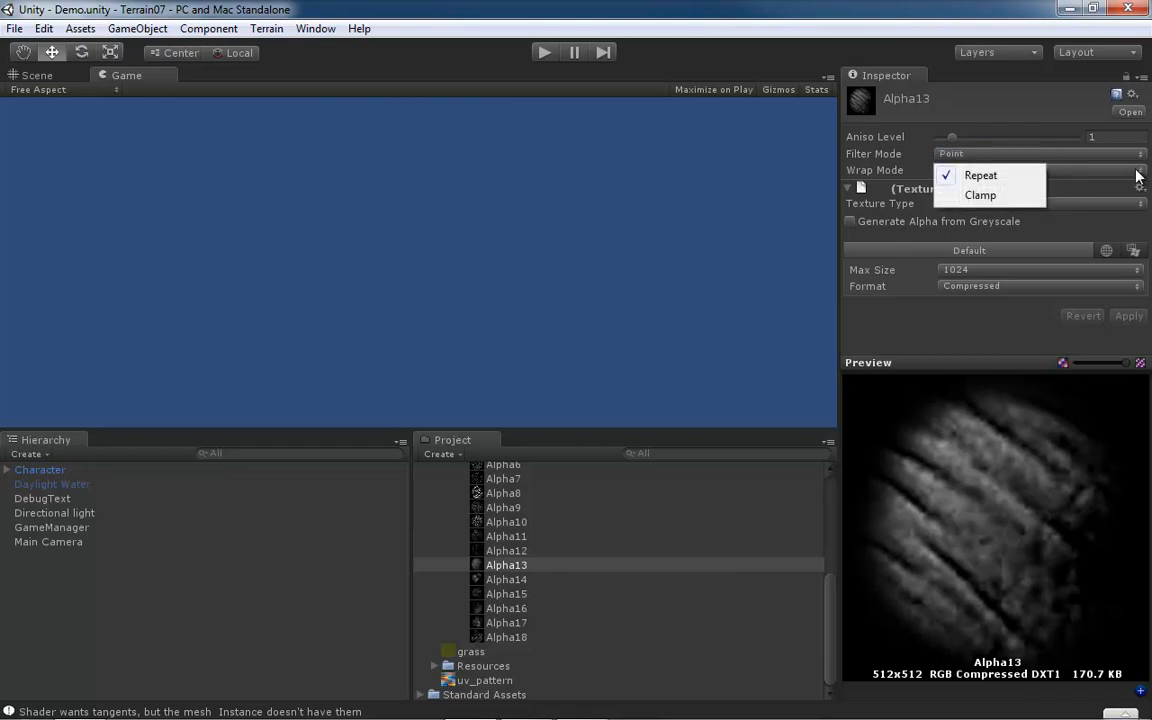
{"action": "left_click", "coordinate": [995, 195]}
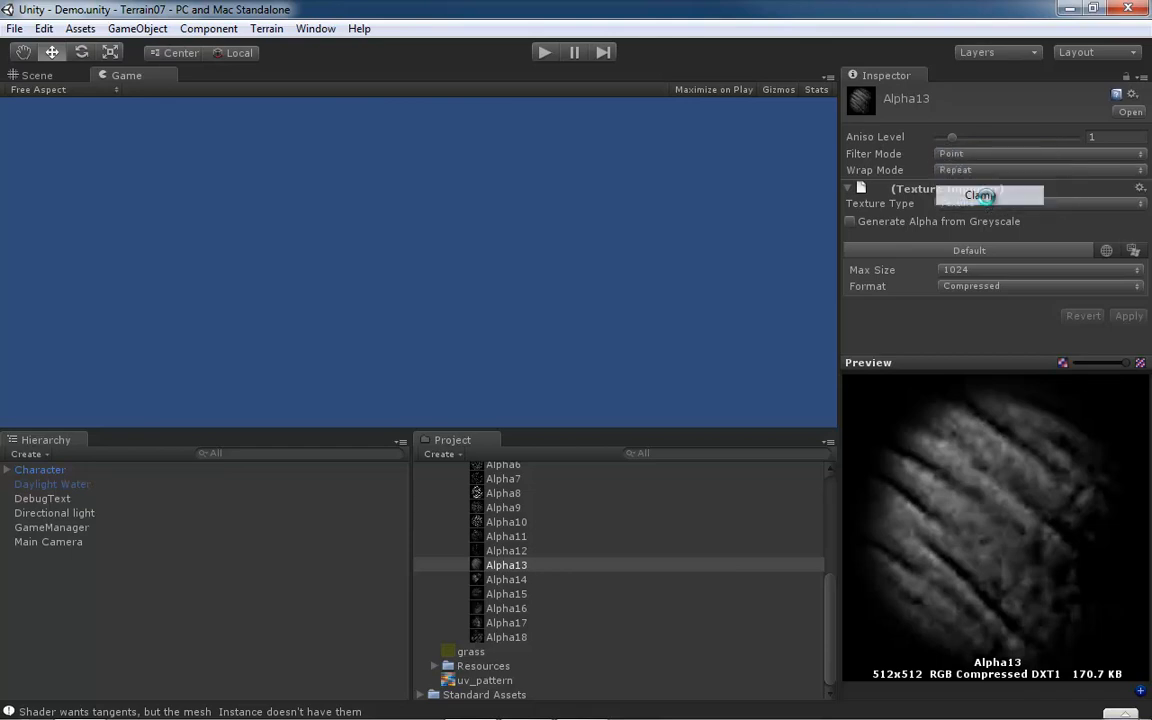
{"action": "left_click", "coordinate": [1107, 205]}
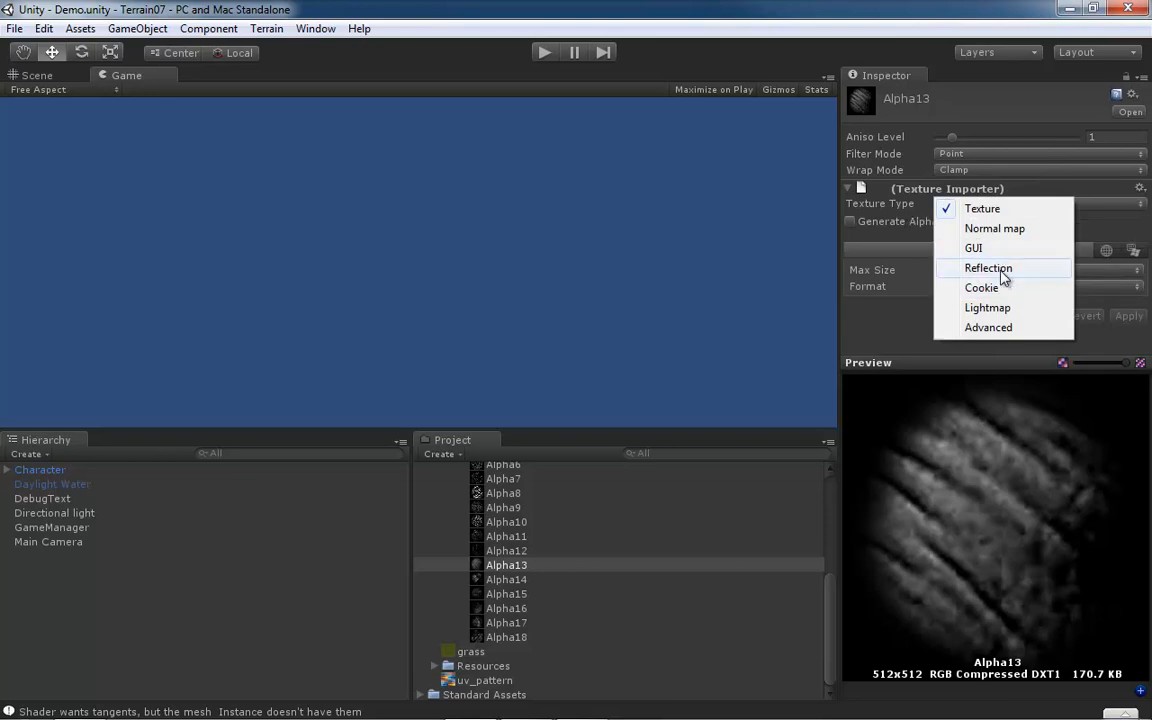
{"action": "left_click", "coordinate": [1005, 329]}
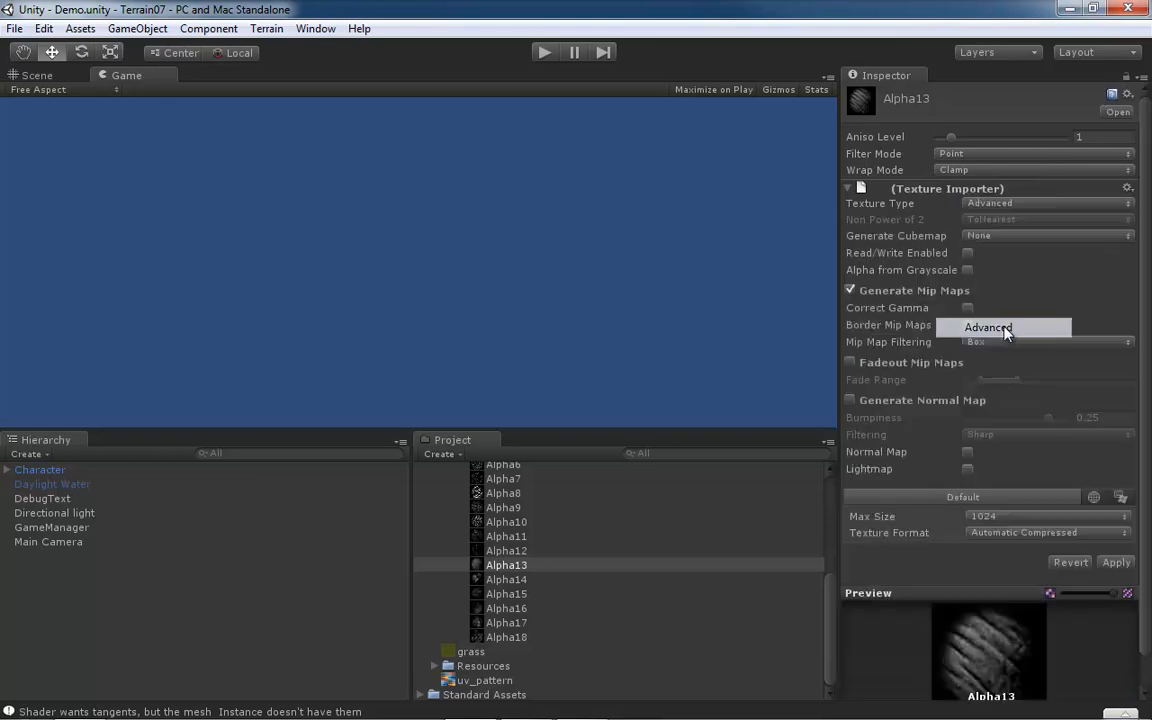
Step: Enable Read/Write and turn off mip maps for Alpha13, limit its max size to 512 and apply the import settings
{"action": "left_click", "coordinate": [967, 253]}
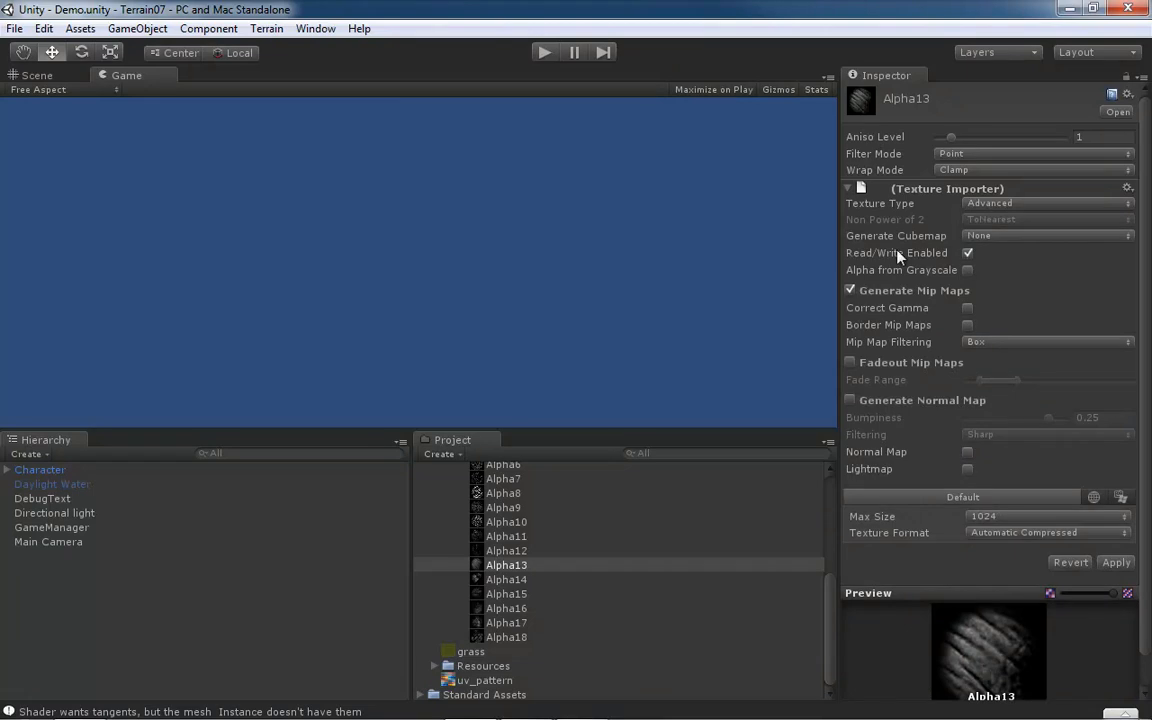
{"action": "left_click", "coordinate": [851, 291]}
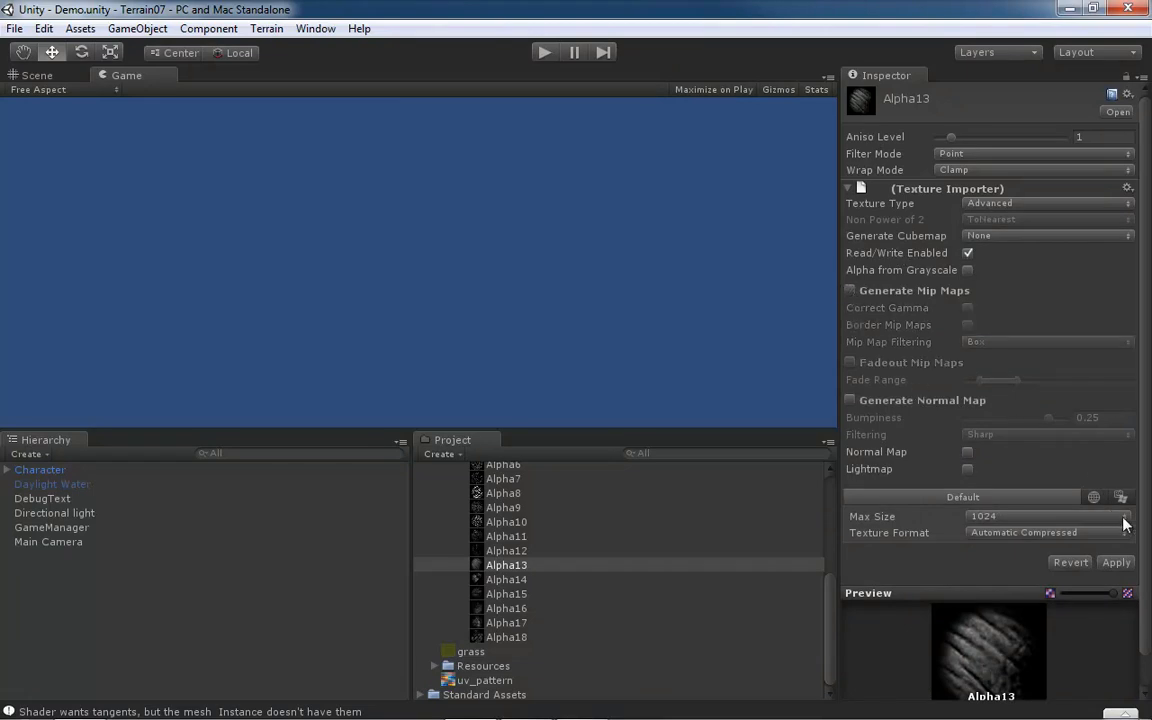
{"action": "left_click", "coordinate": [1010, 516]}
{"action": "left_click", "coordinate": [1008, 600]}
{"action": "left_click", "coordinate": [1116, 563]}
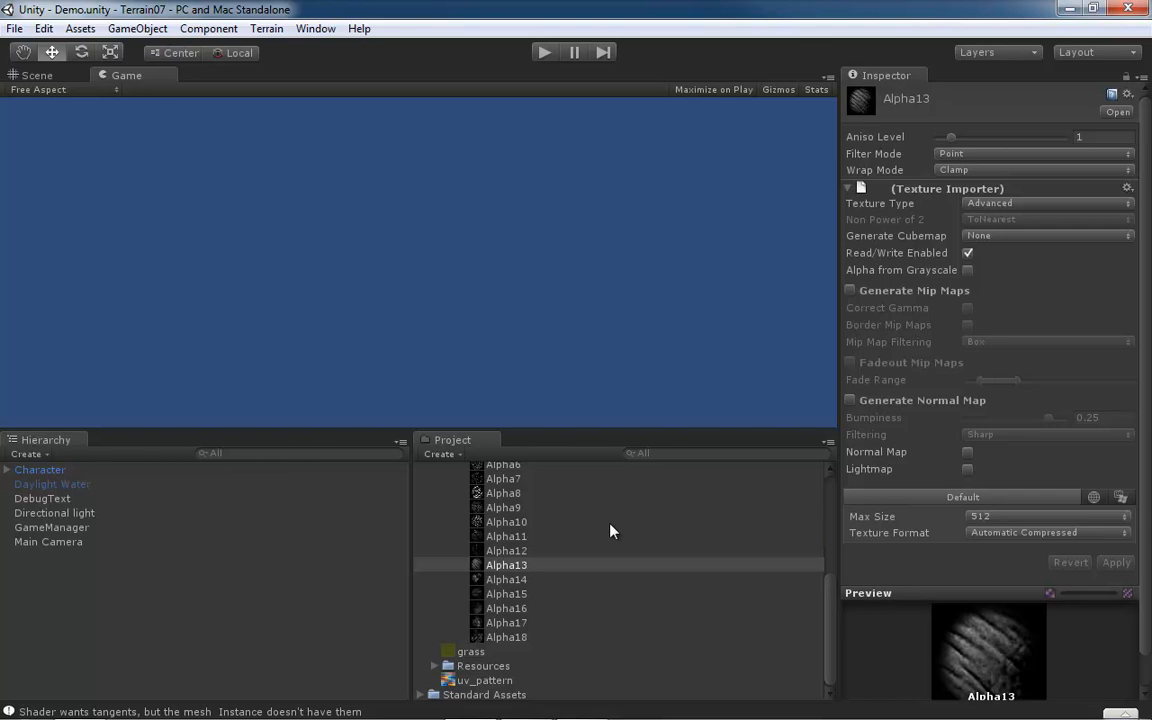
Step: Set the Alpha14 texture's filter mode to Point, wrap mode to Clamp and texture type to Advanced
{"action": "left_click", "coordinate": [523, 582]}
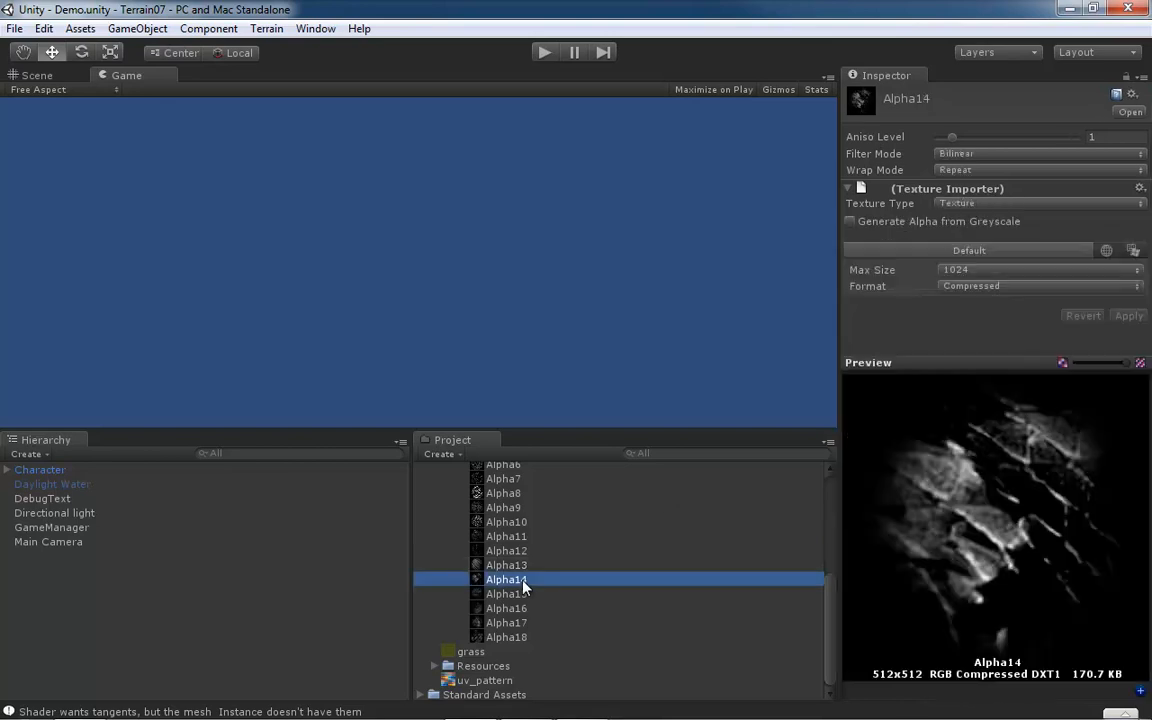
{"action": "left_click", "coordinate": [1138, 155]}
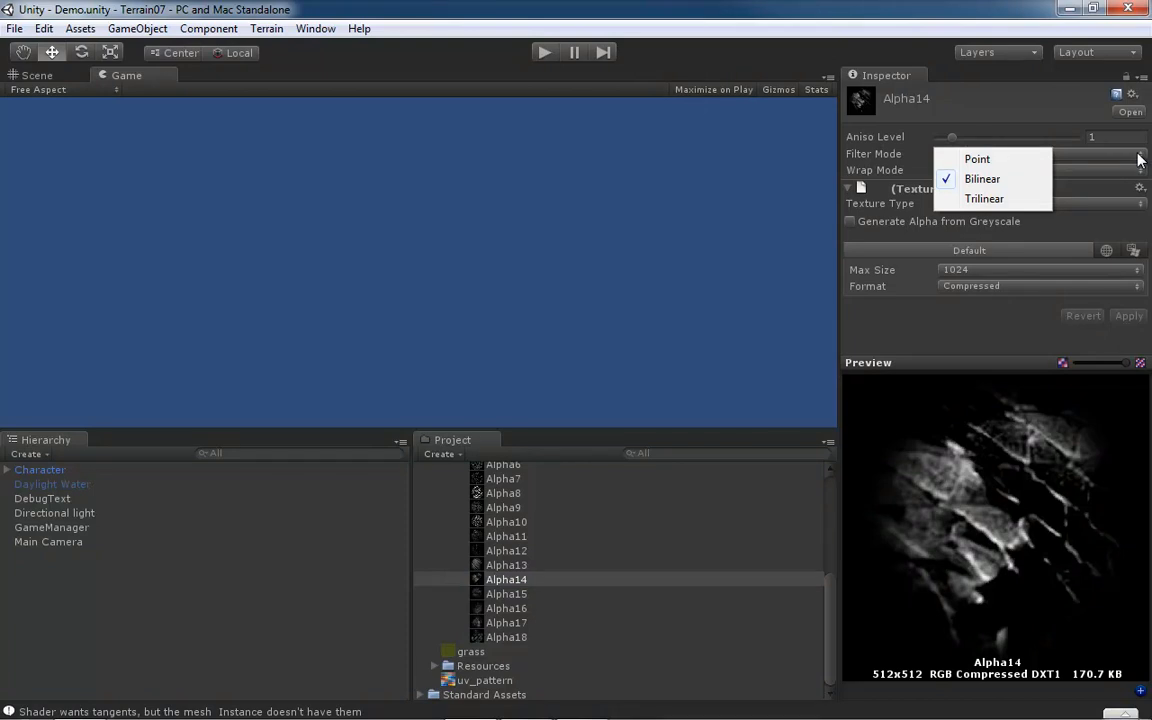
{"action": "left_click", "coordinate": [986, 159]}
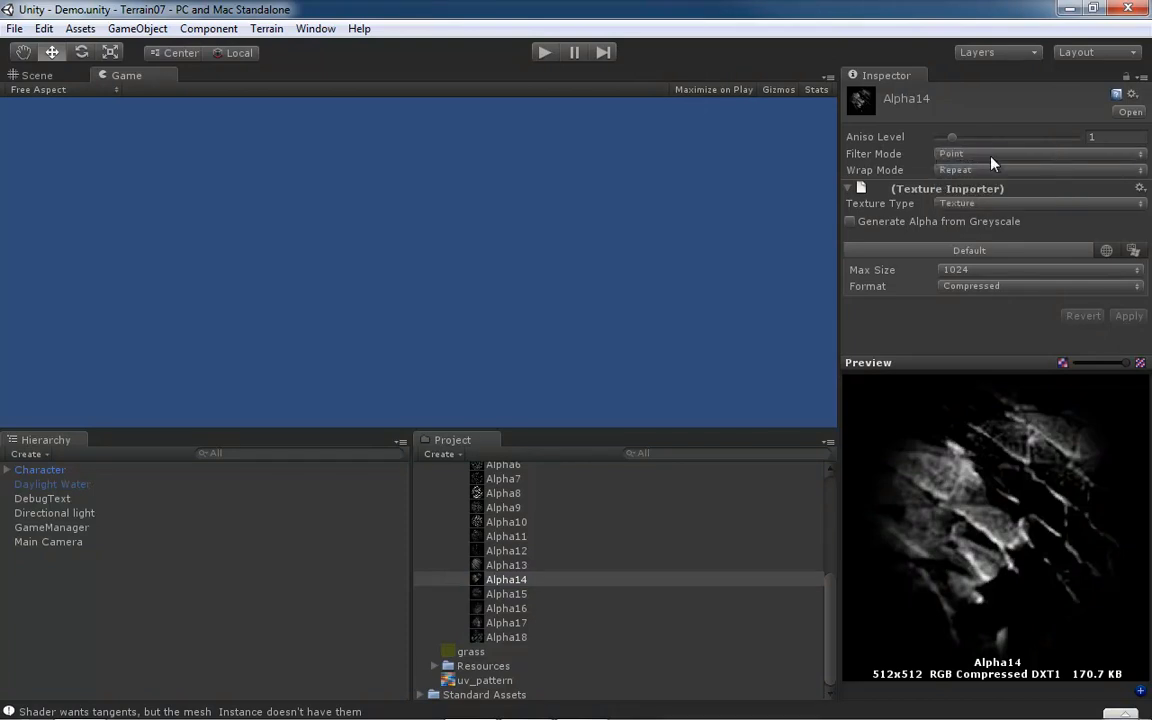
{"action": "left_click", "coordinate": [1139, 172]}
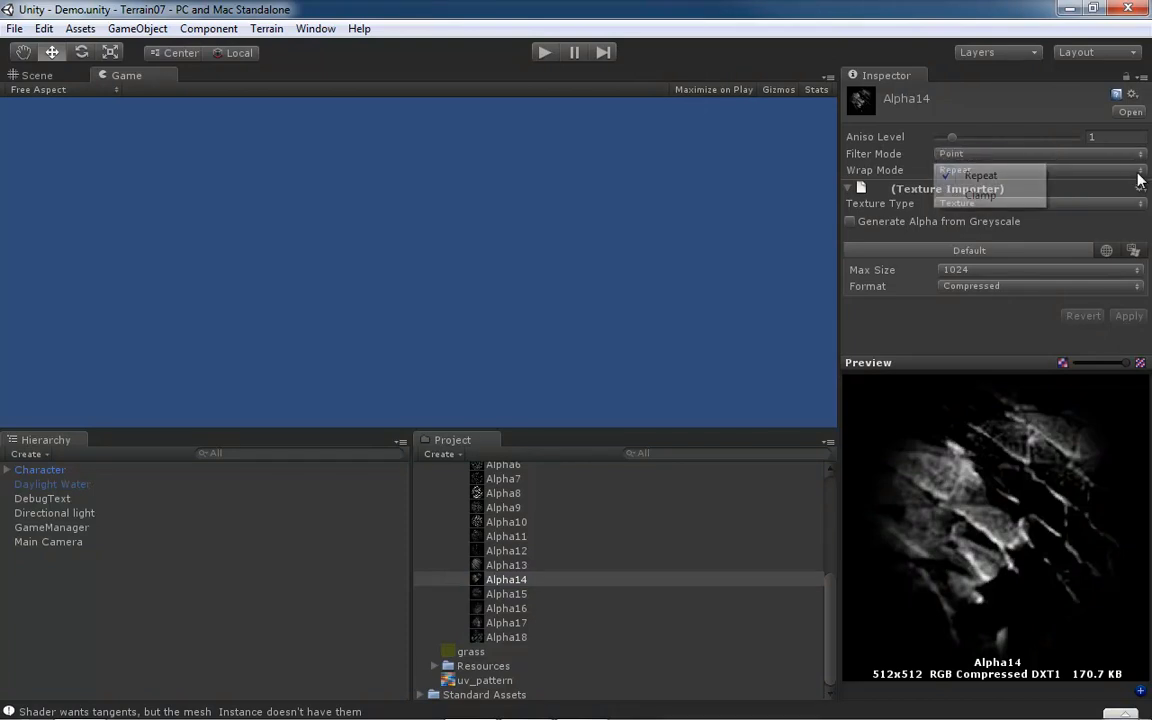
{"action": "left_click", "coordinate": [965, 195]}
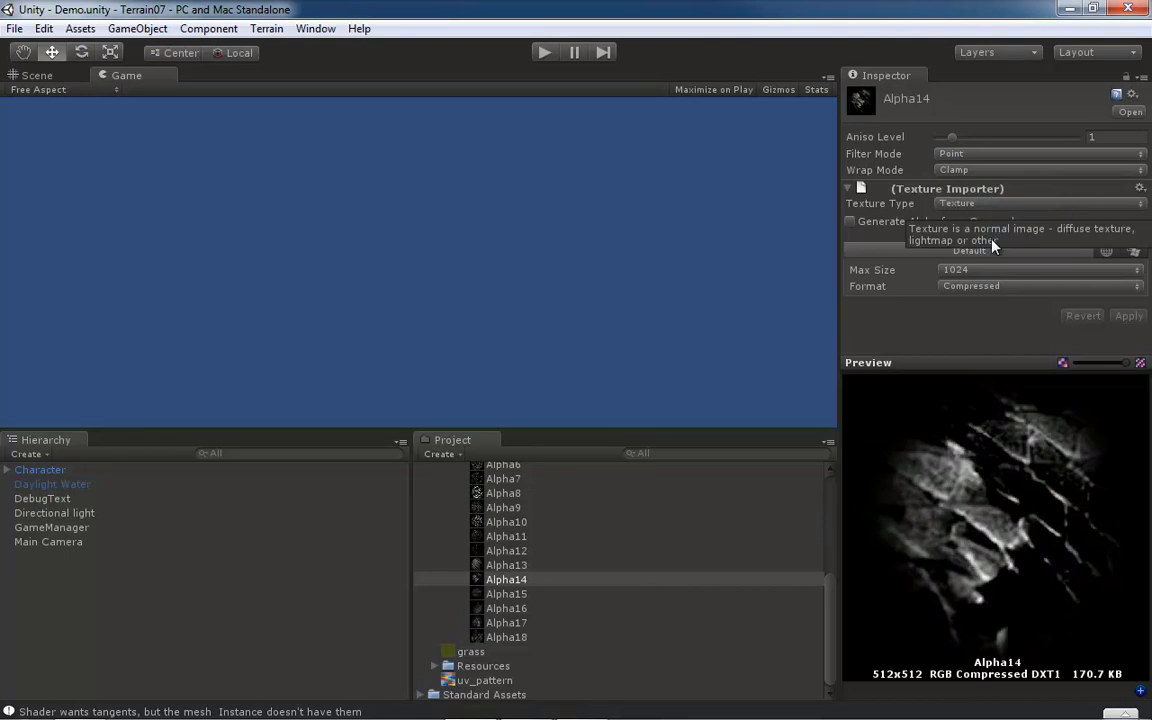
{"action": "left_click", "coordinate": [1137, 205]}
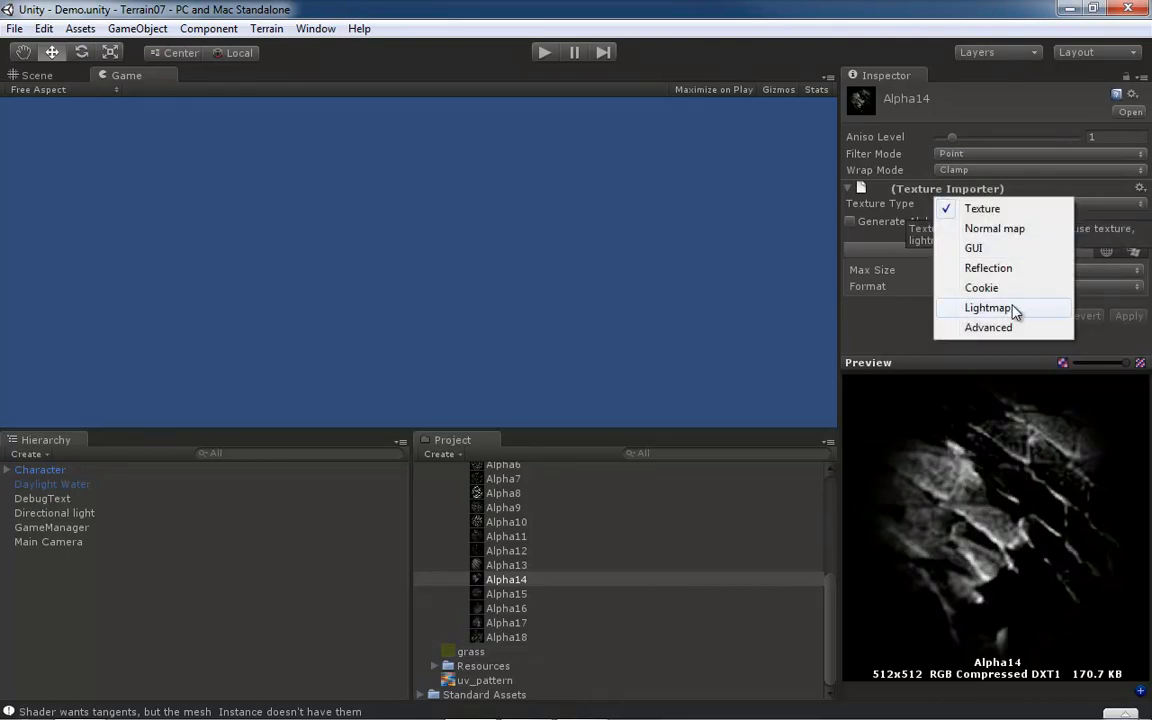
{"action": "left_click", "coordinate": [945, 328]}
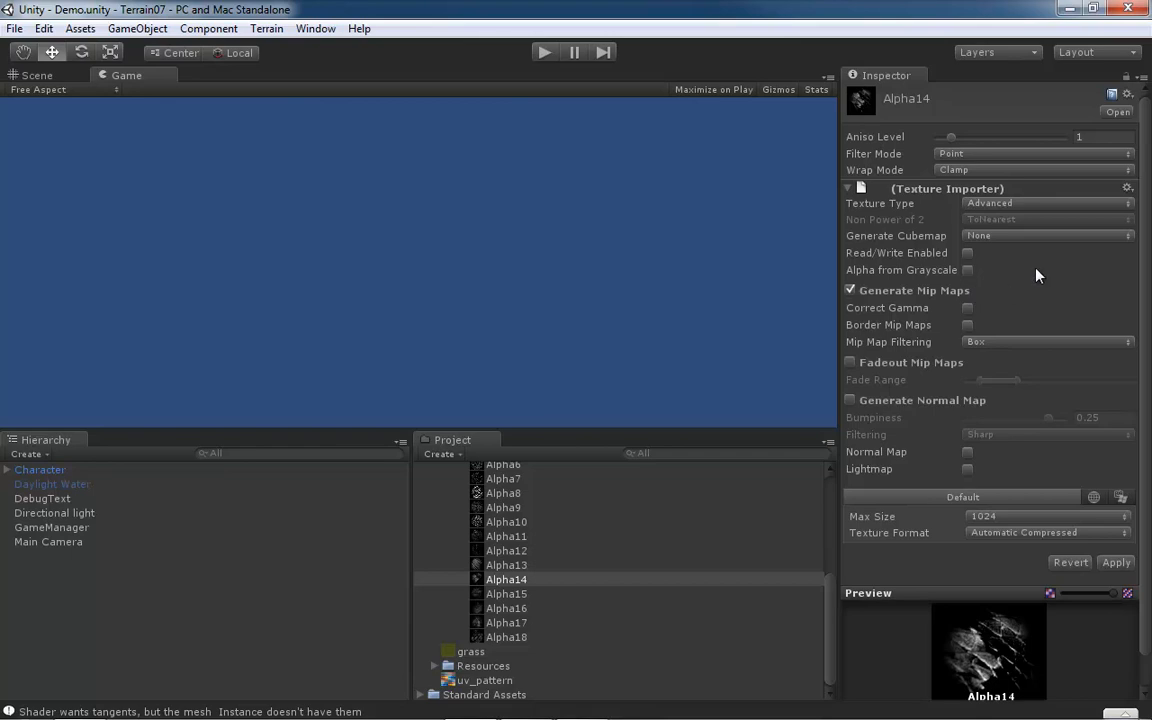
Step: Enable Read/Write and turn off mip maps for Alpha14, limit its max size to 512 and apply the import settings
{"action": "left_click", "coordinate": [850, 291]}
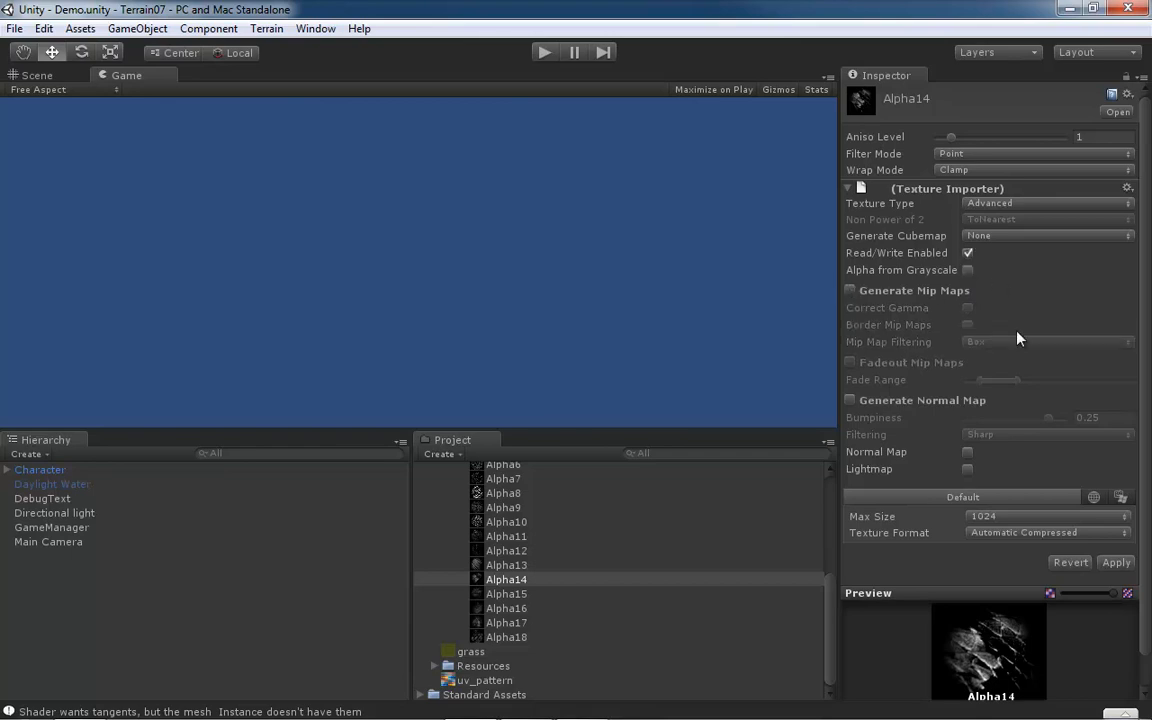
{"action": "left_click", "coordinate": [1125, 517]}
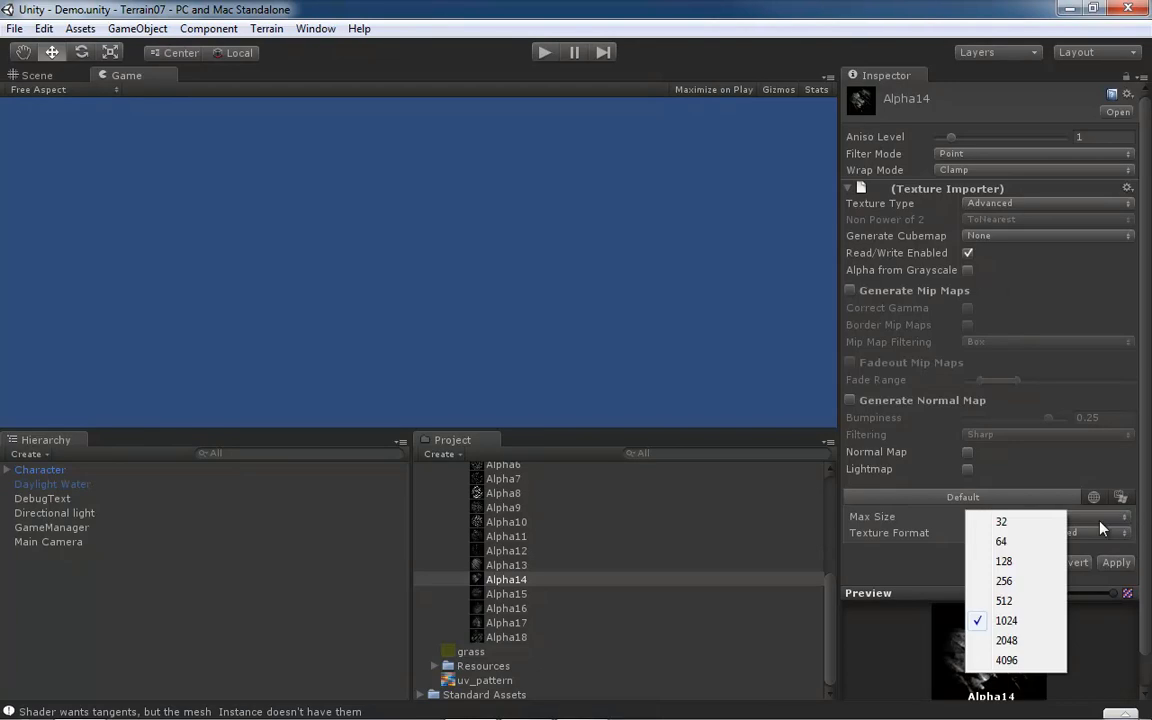
{"action": "left_click", "coordinate": [1005, 600]}
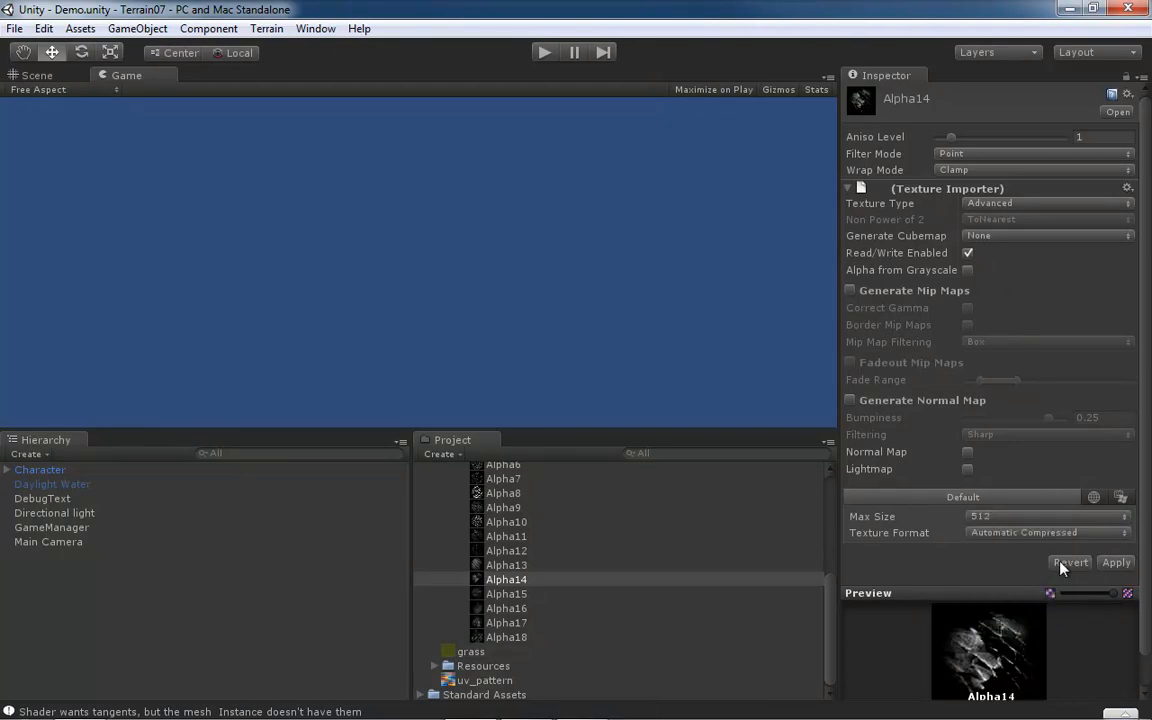
{"action": "left_click", "coordinate": [1125, 564]}
Step: Set the Alpha15 texture's filter mode to Point, wrap mode to Clamp and texture type to Advanced
{"action": "left_click", "coordinate": [516, 596]}
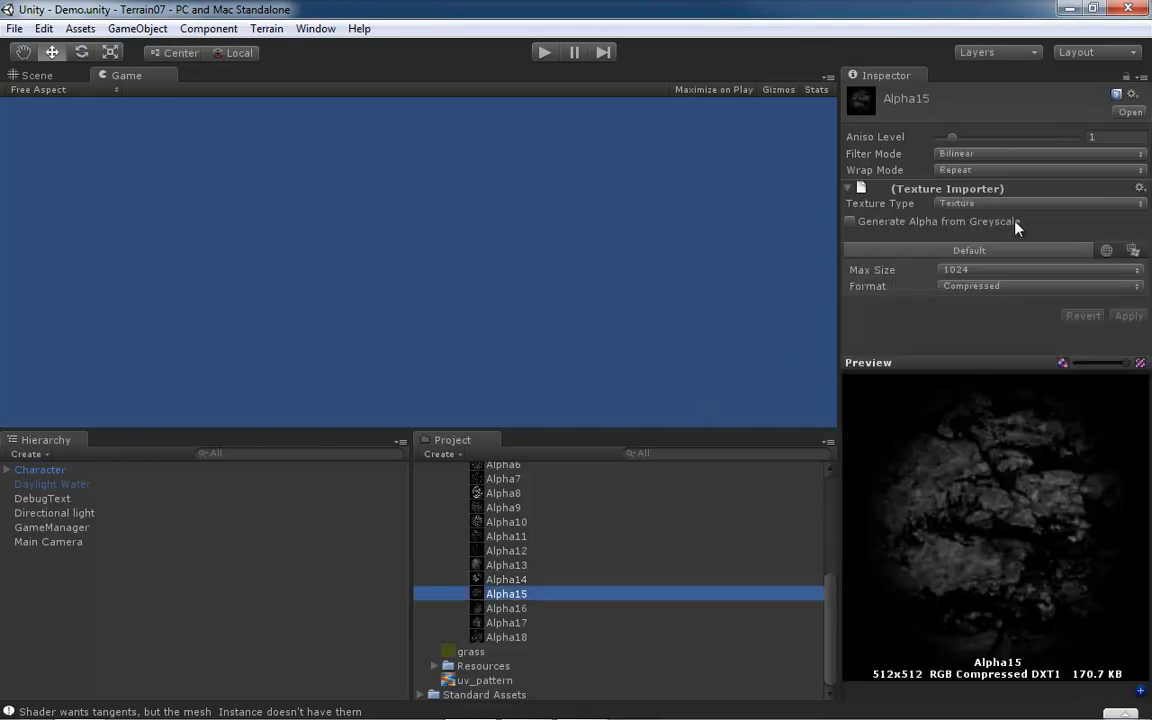
{"action": "left_click", "coordinate": [1025, 154]}
{"action": "left_click", "coordinate": [980, 159]}
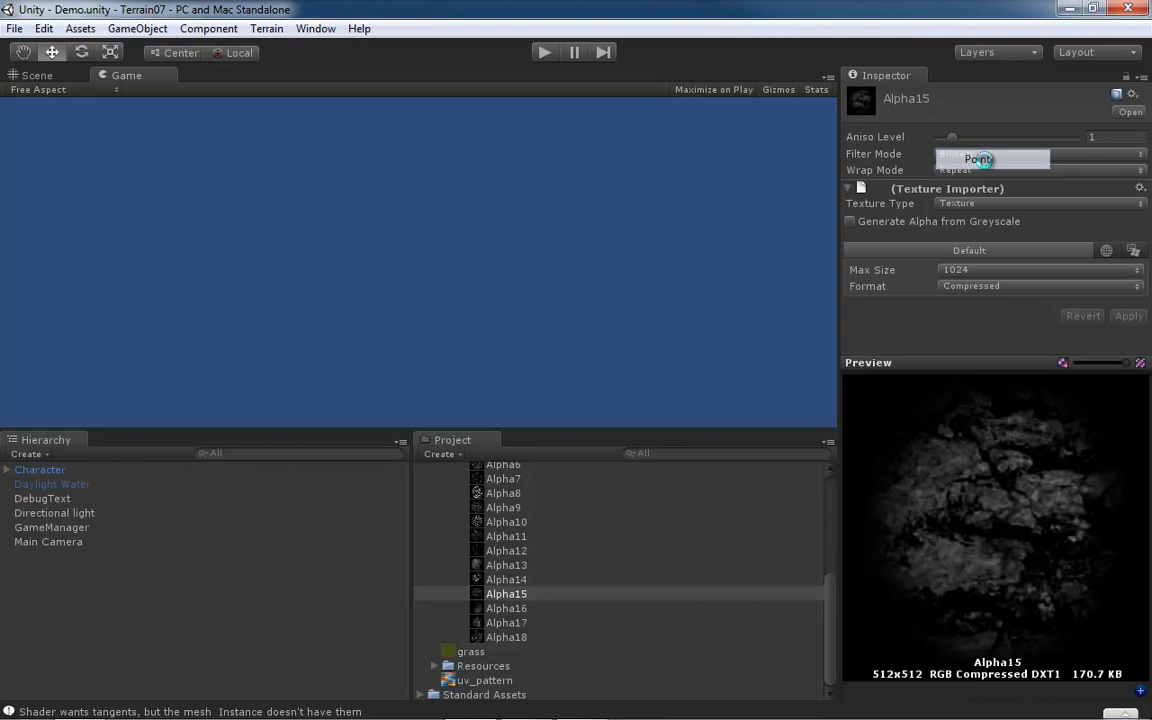
{"action": "left_click", "coordinate": [1137, 172]}
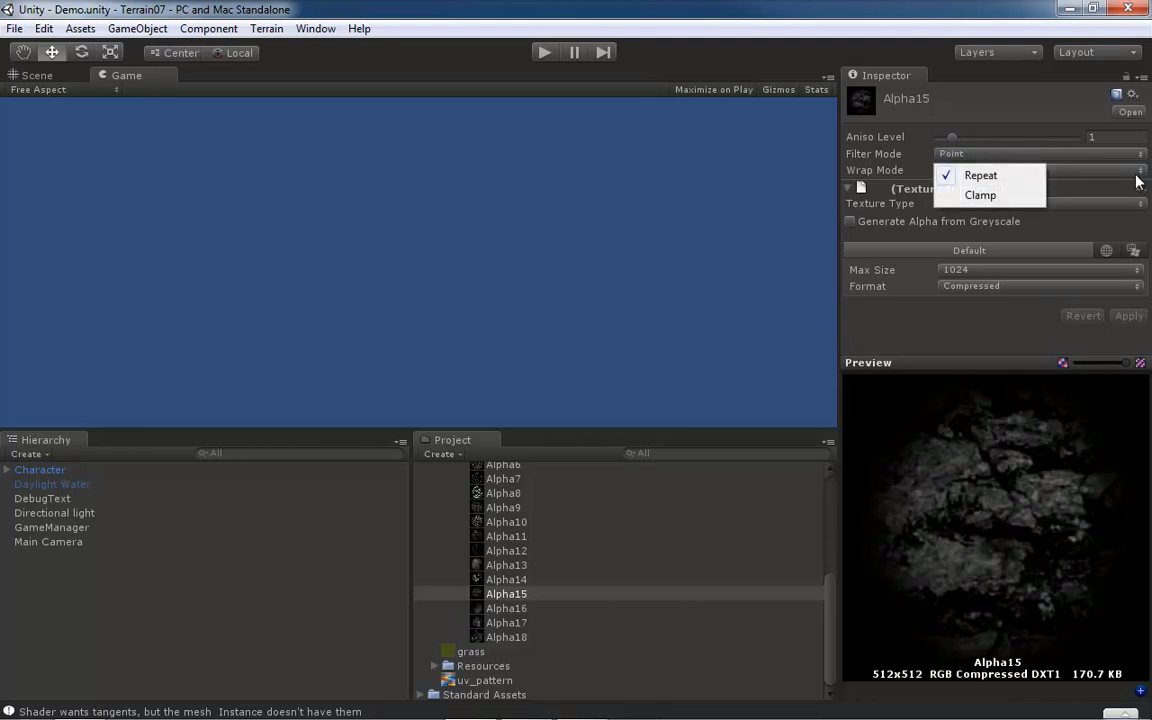
{"action": "left_click", "coordinate": [982, 195]}
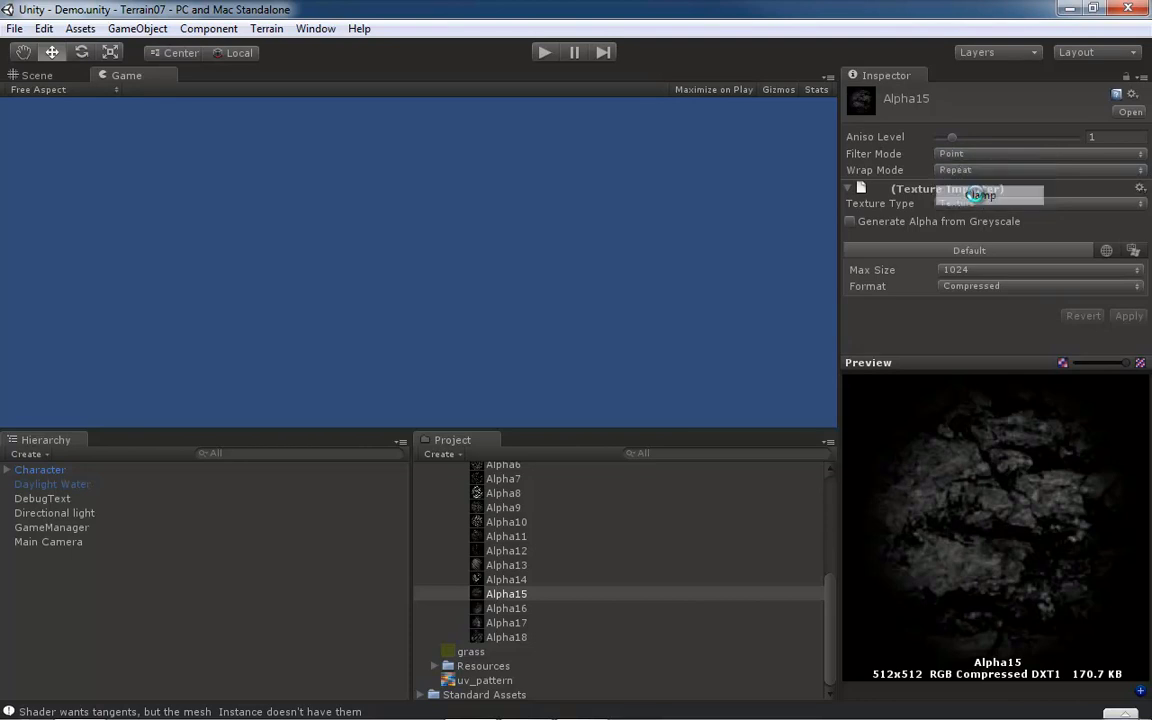
{"action": "left_click", "coordinate": [1137, 205]}
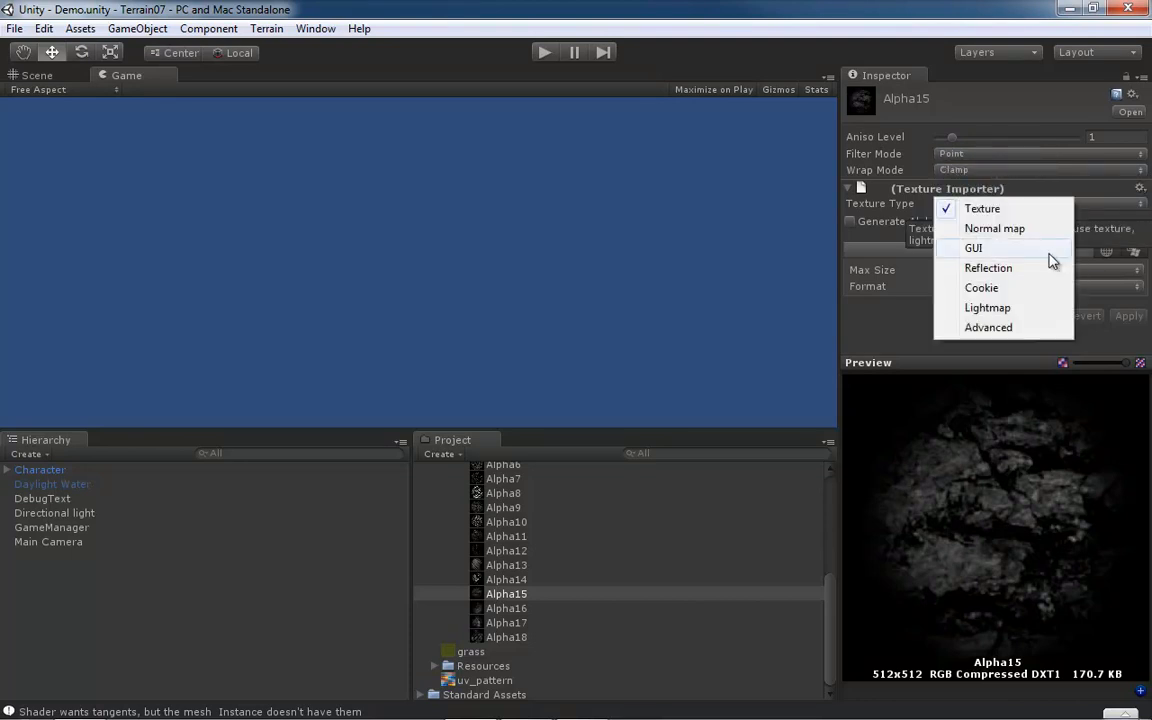
{"action": "left_click", "coordinate": [1008, 328]}
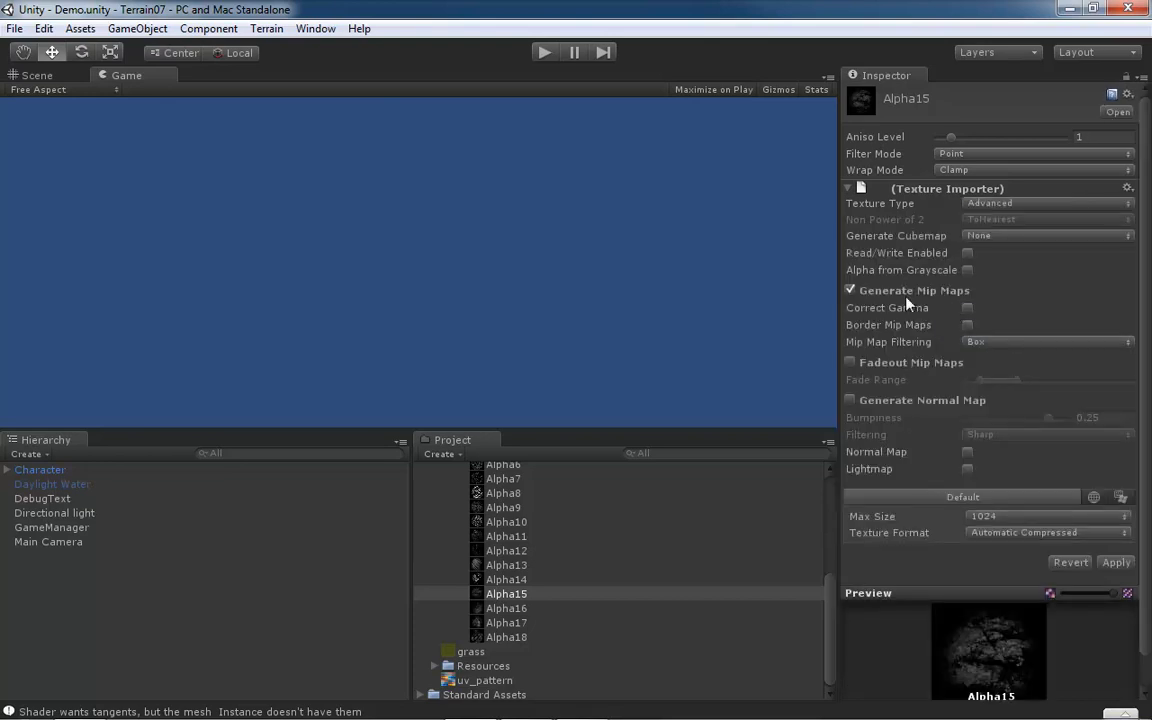
Step: Enable Read/Write and turn off mip maps for Alpha15, limit its max size to 512 and apply the import settings
{"action": "left_click", "coordinate": [851, 291]}
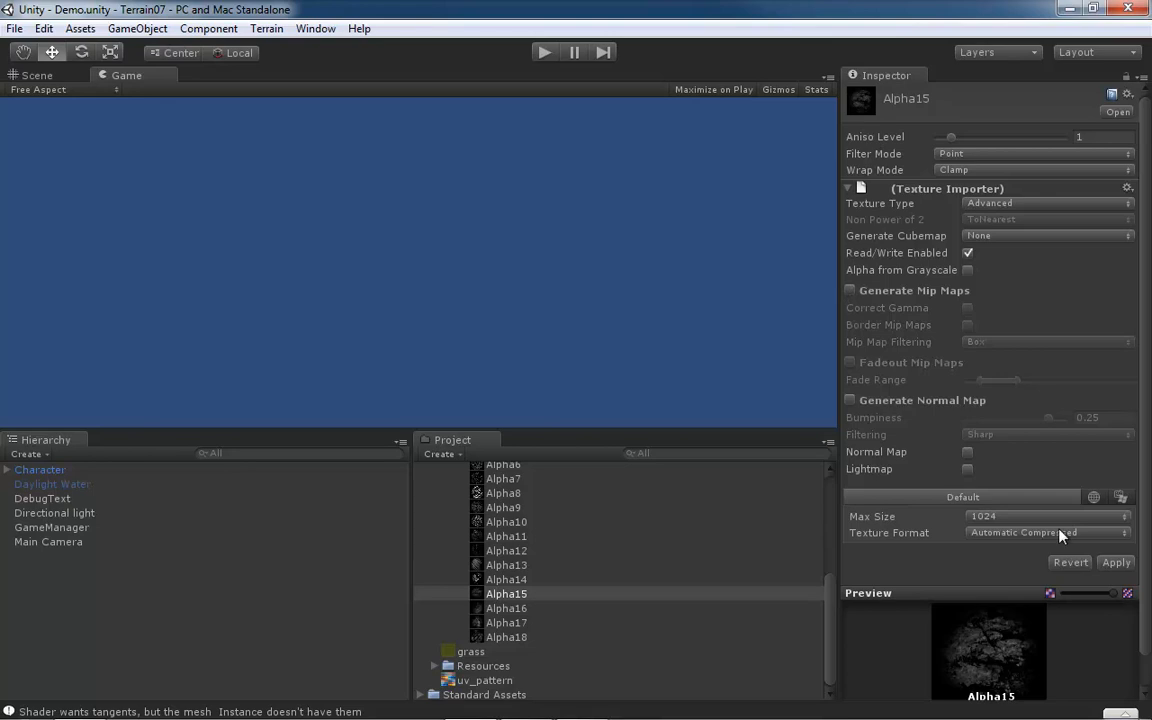
{"action": "left_click", "coordinate": [1122, 516]}
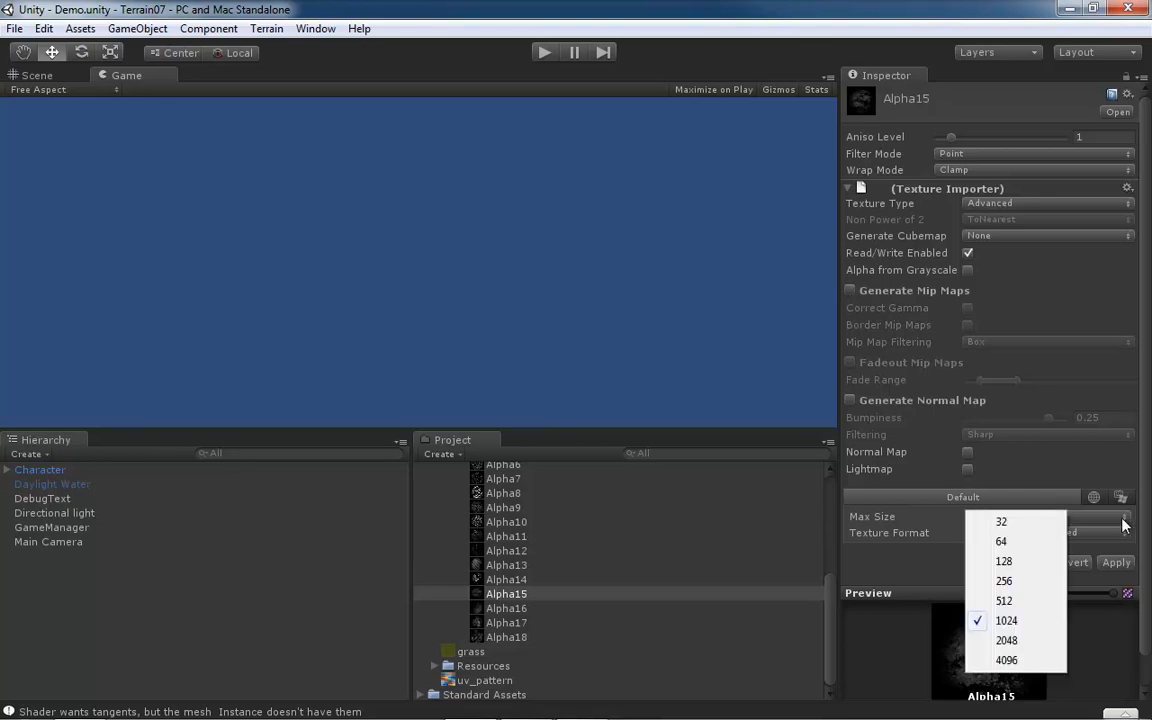
{"action": "left_click", "coordinate": [1005, 601]}
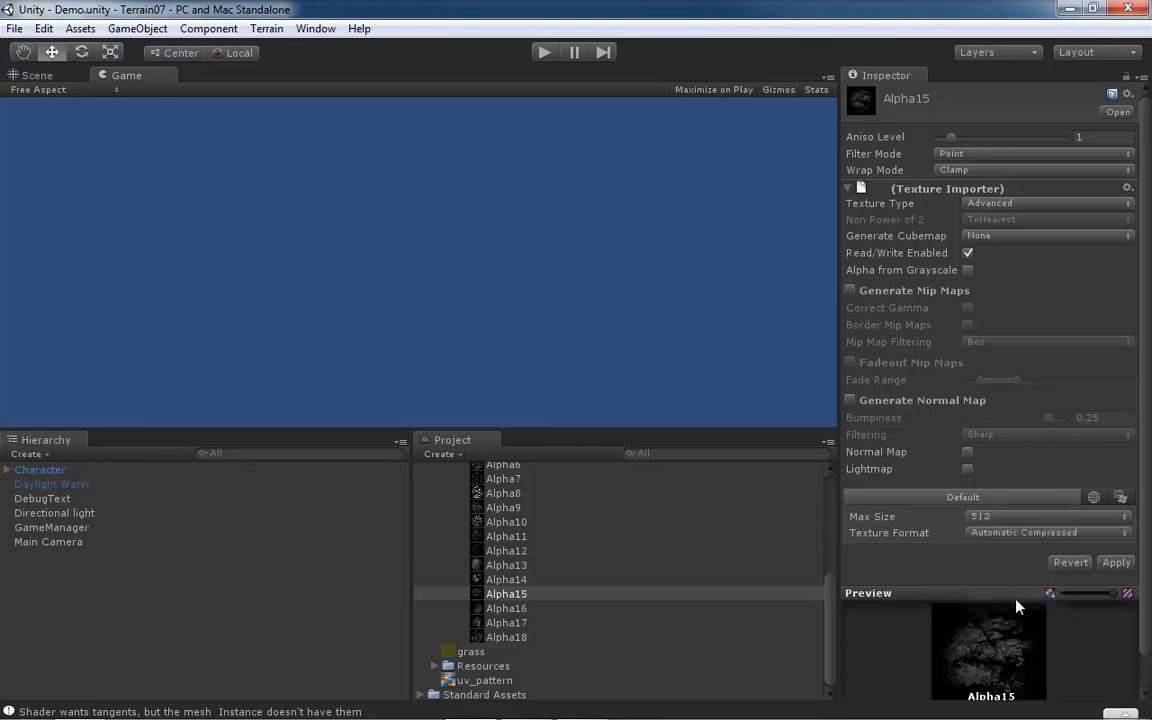
{"action": "left_click", "coordinate": [1114, 563]}
Step: Set the Alpha16 texture's filter mode to Point, wrap mode to Clamp and texture type to Advanced
{"action": "left_click", "coordinate": [521, 609]}
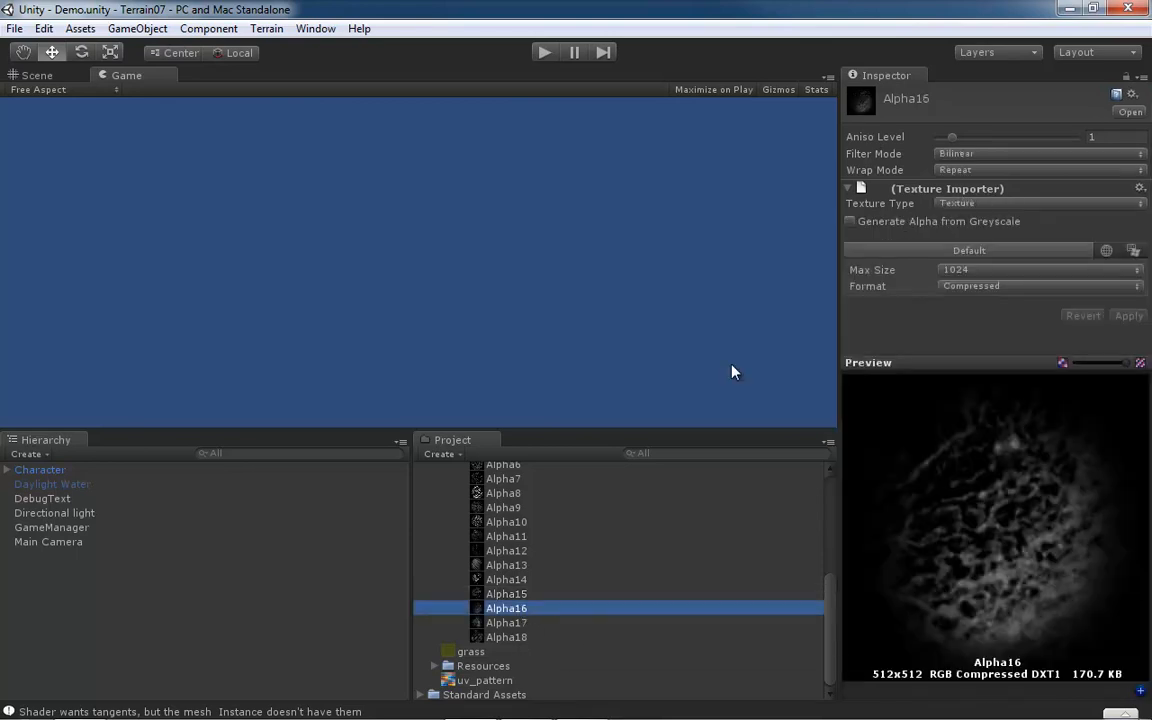
{"action": "left_click", "coordinate": [1141, 155]}
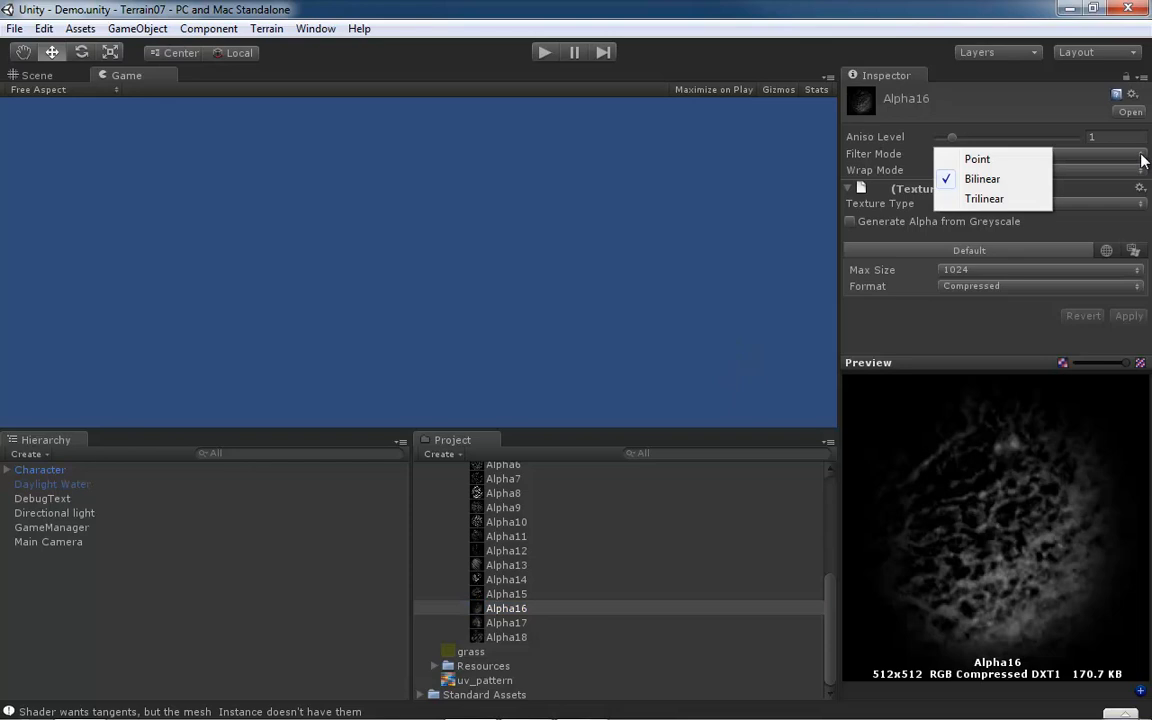
{"action": "left_click", "coordinate": [980, 159]}
{"action": "left_click", "coordinate": [1130, 171]}
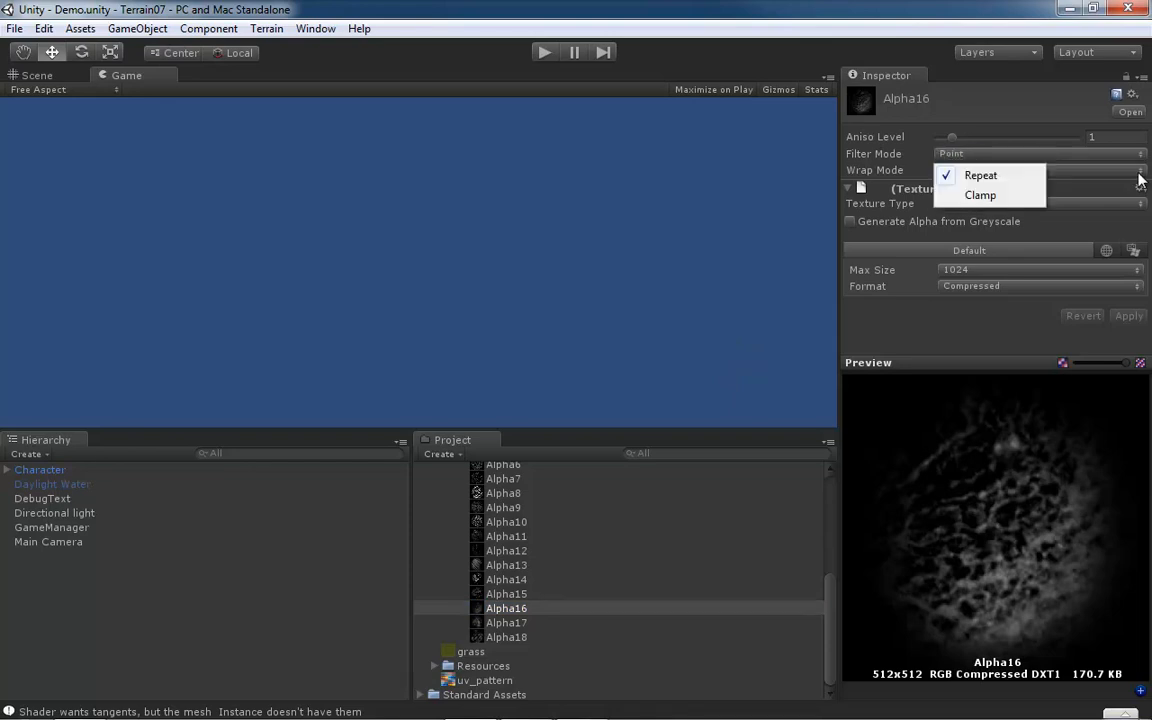
{"action": "left_click", "coordinate": [985, 196]}
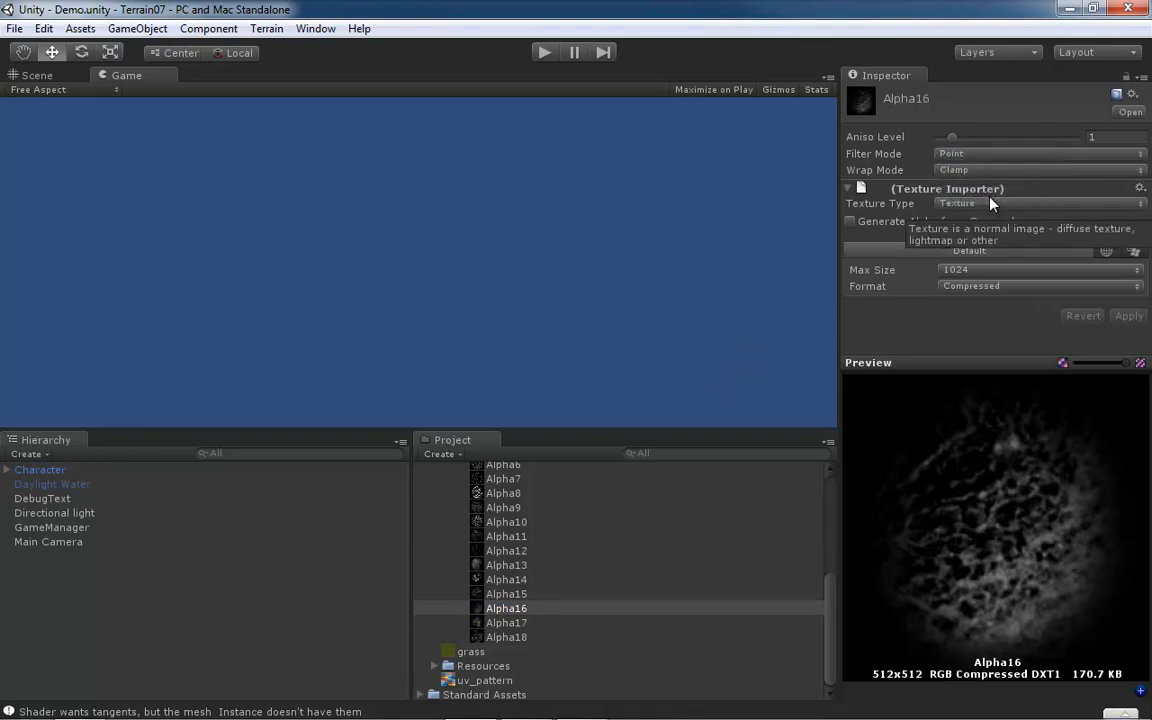
{"action": "left_click", "coordinate": [1139, 204]}
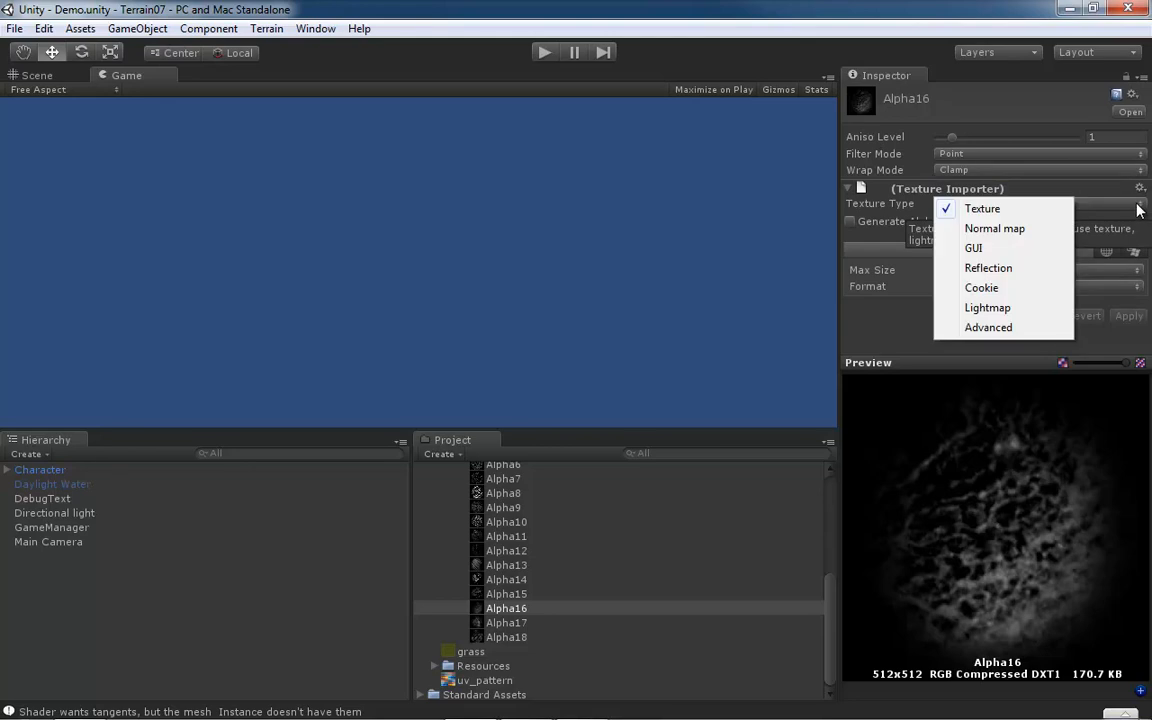
{"action": "left_click", "coordinate": [996, 328]}
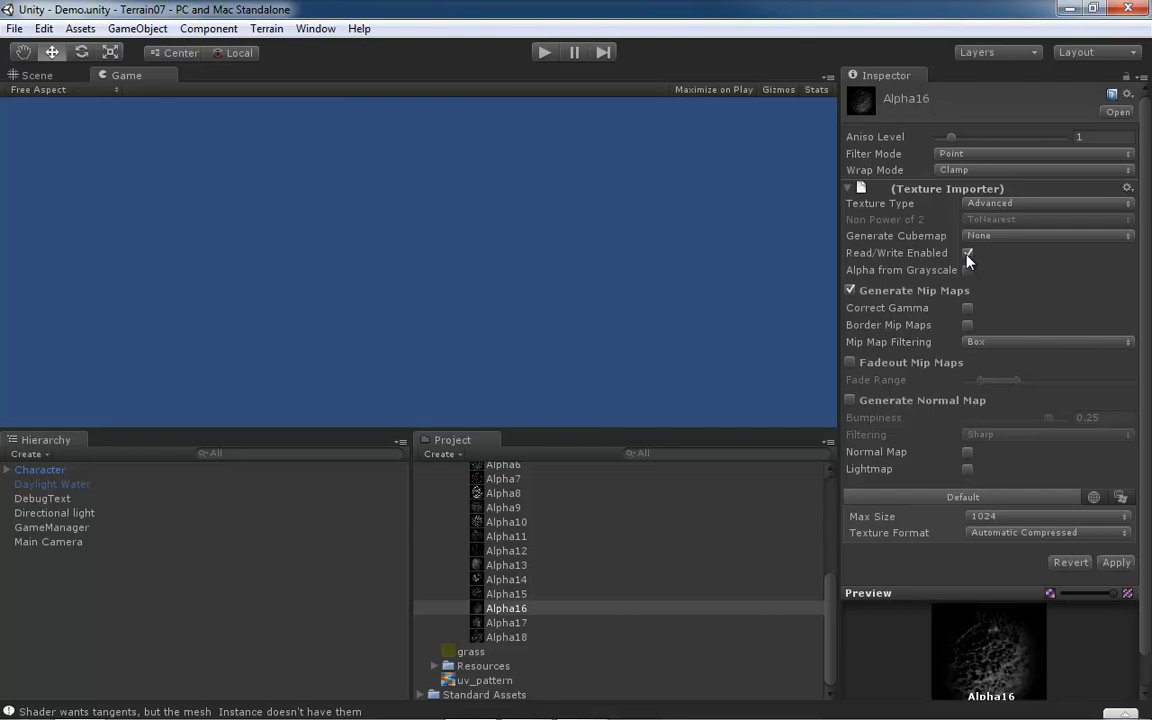
Step: Enable Read/Write and turn off mip maps for Alpha16, limit its max size to 512 and apply the import settings
{"action": "left_click", "coordinate": [850, 290]}
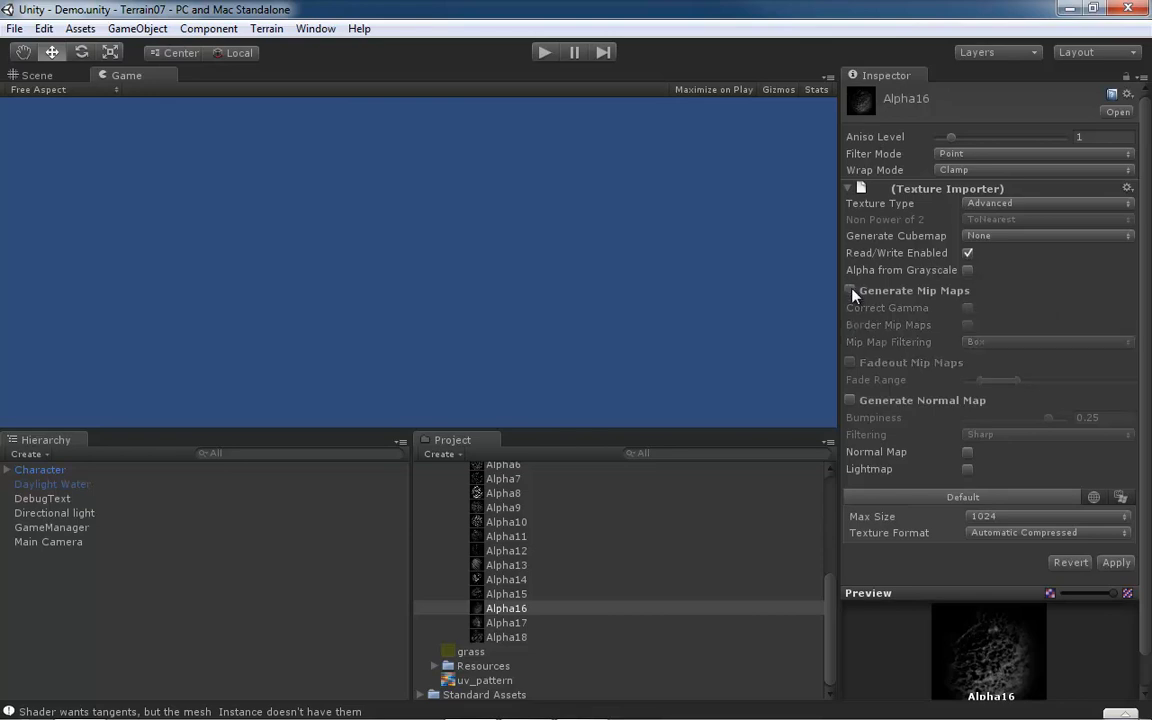
{"action": "left_click", "coordinate": [1118, 517]}
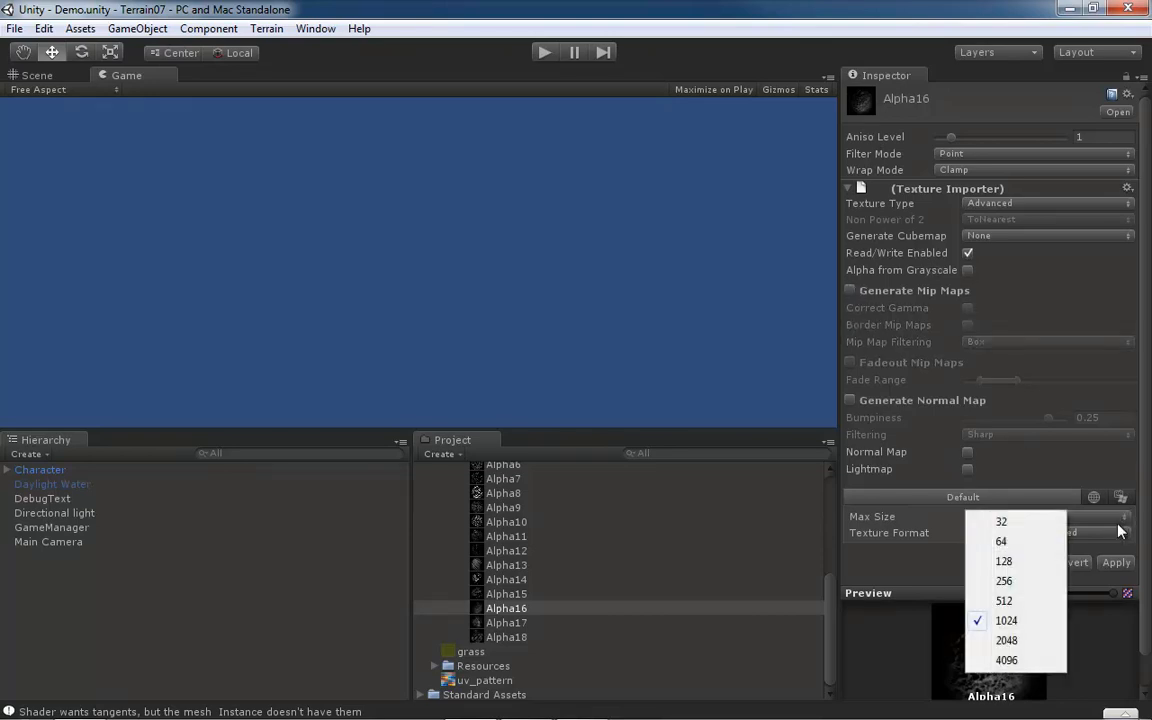
{"action": "left_click", "coordinate": [1018, 601]}
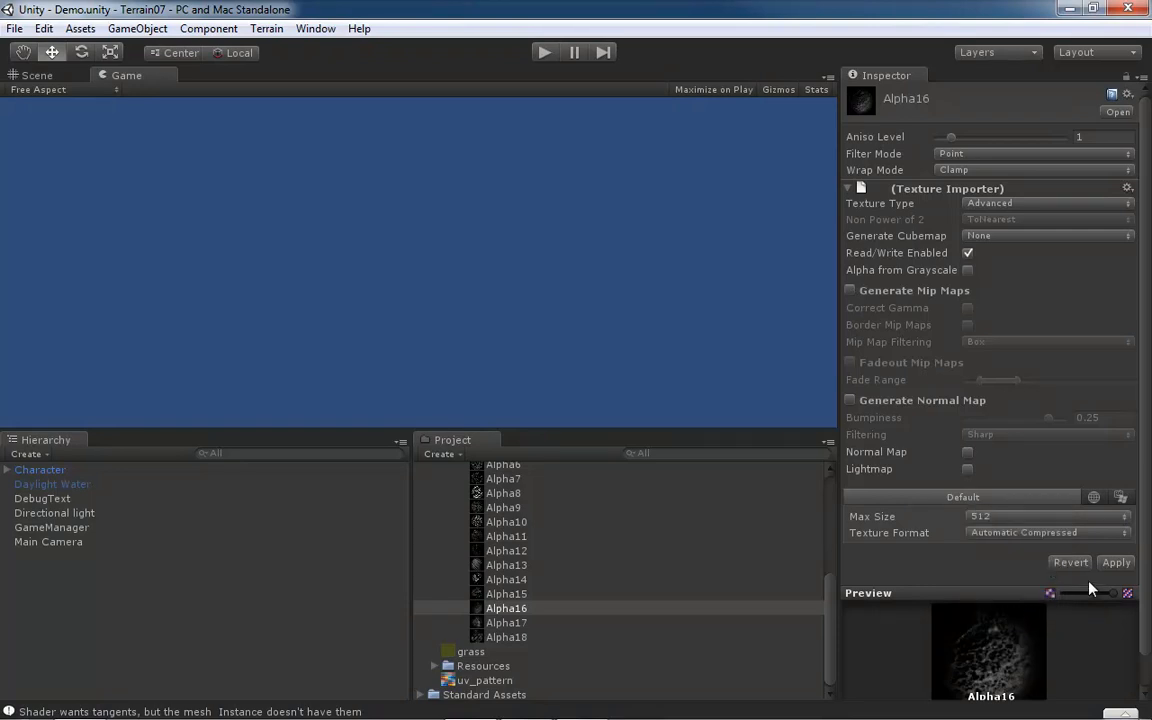
{"action": "left_click", "coordinate": [1114, 563]}
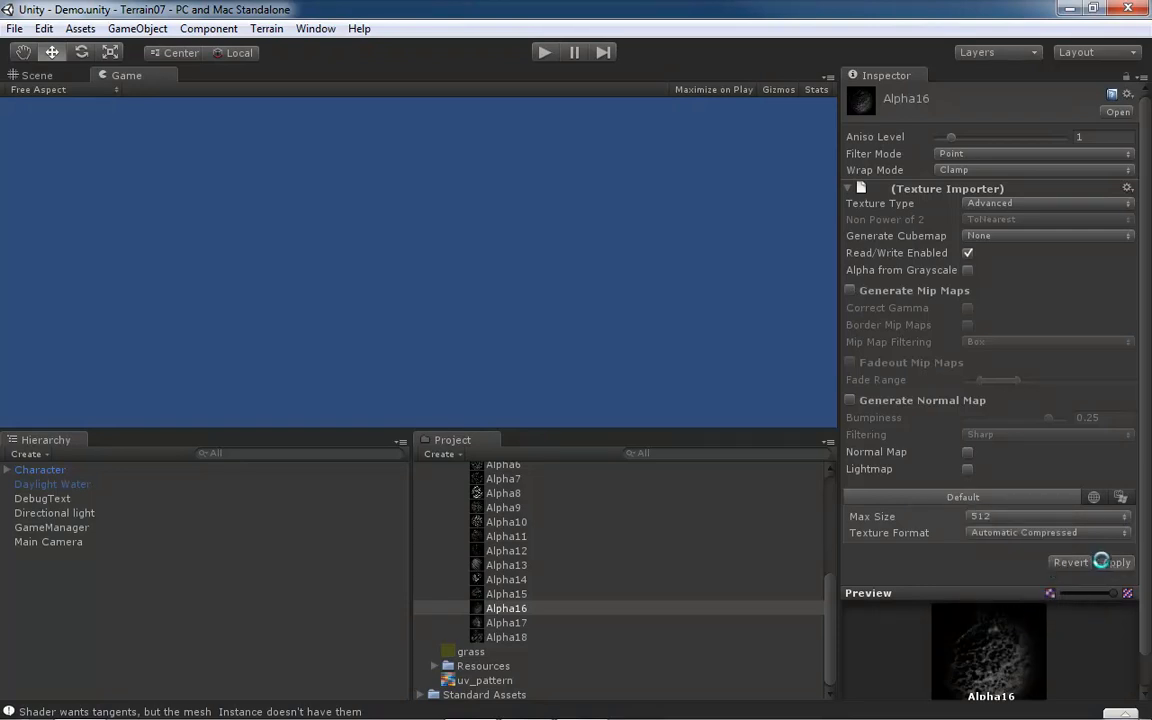
Step: Set the Alpha17 texture's filter mode to Point, wrap mode to Clamp and texture type to Advanced
{"action": "left_click", "coordinate": [516, 623]}
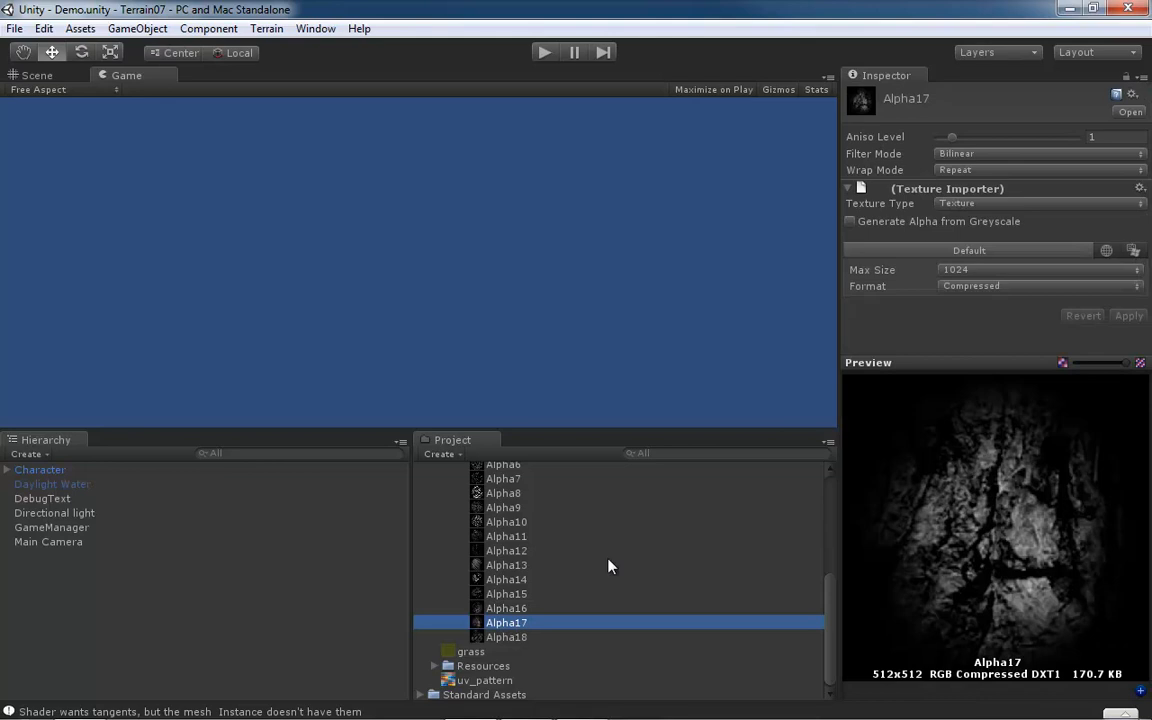
{"action": "left_click", "coordinate": [1025, 153]}
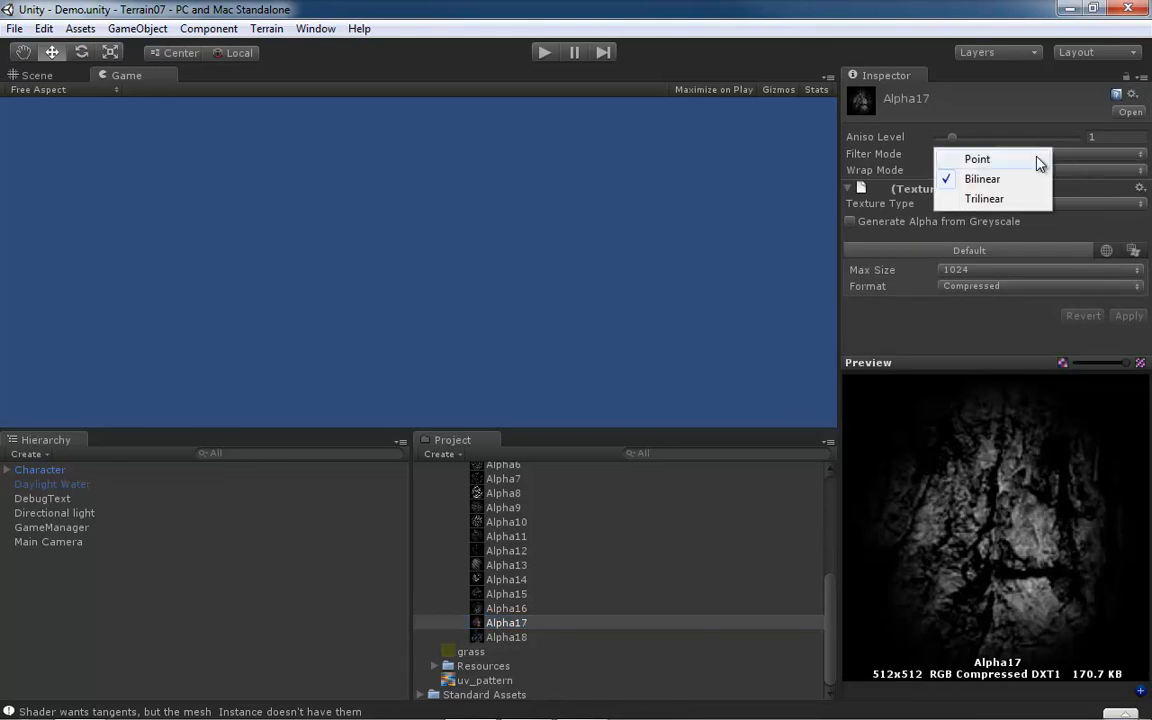
{"action": "left_click", "coordinate": [988, 161]}
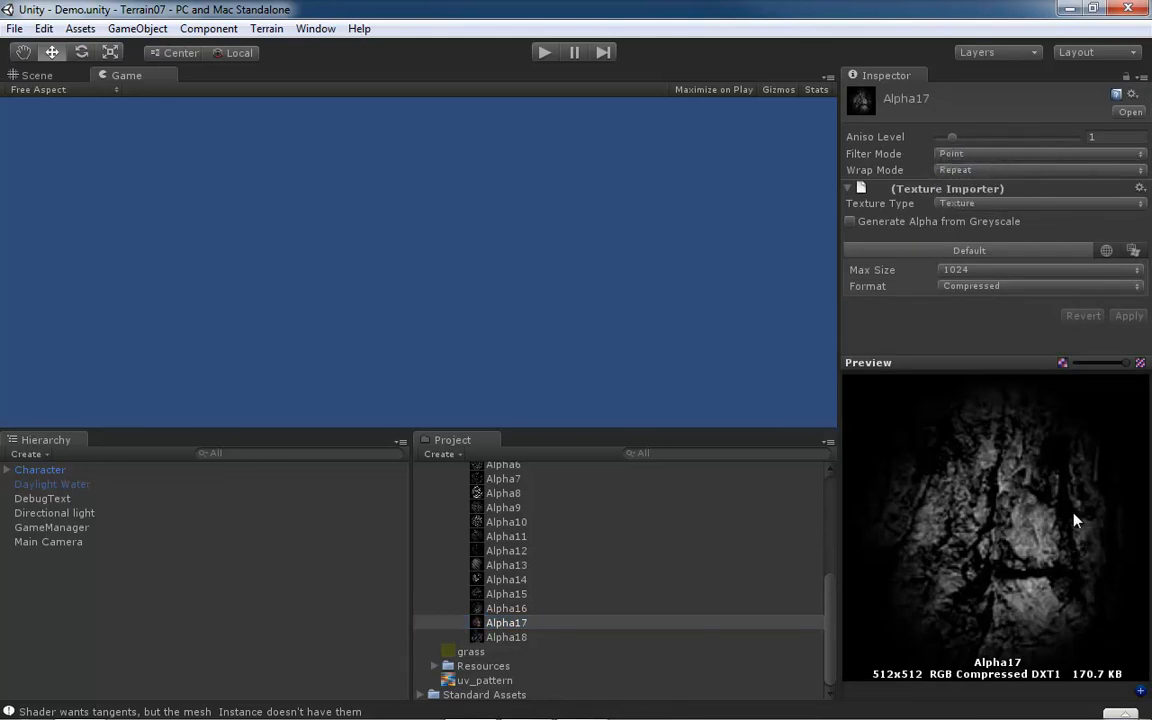
{"action": "left_click", "coordinate": [1139, 171]}
{"action": "left_click", "coordinate": [977, 196]}
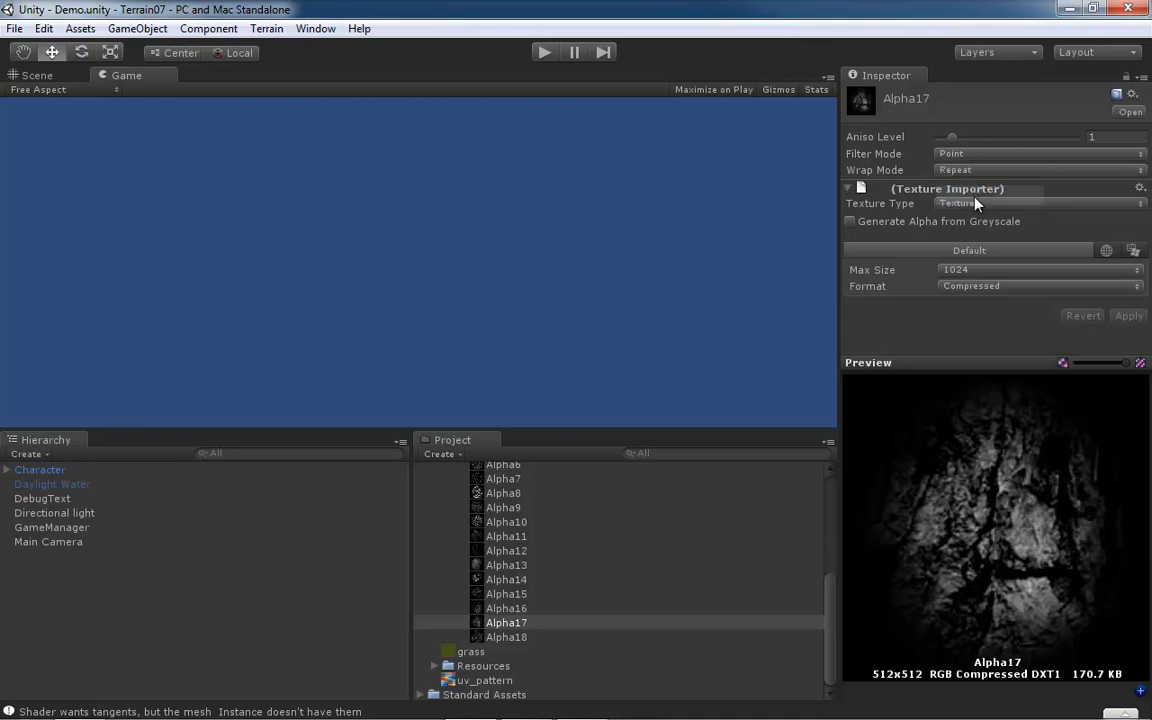
{"action": "left_click", "coordinate": [1140, 205]}
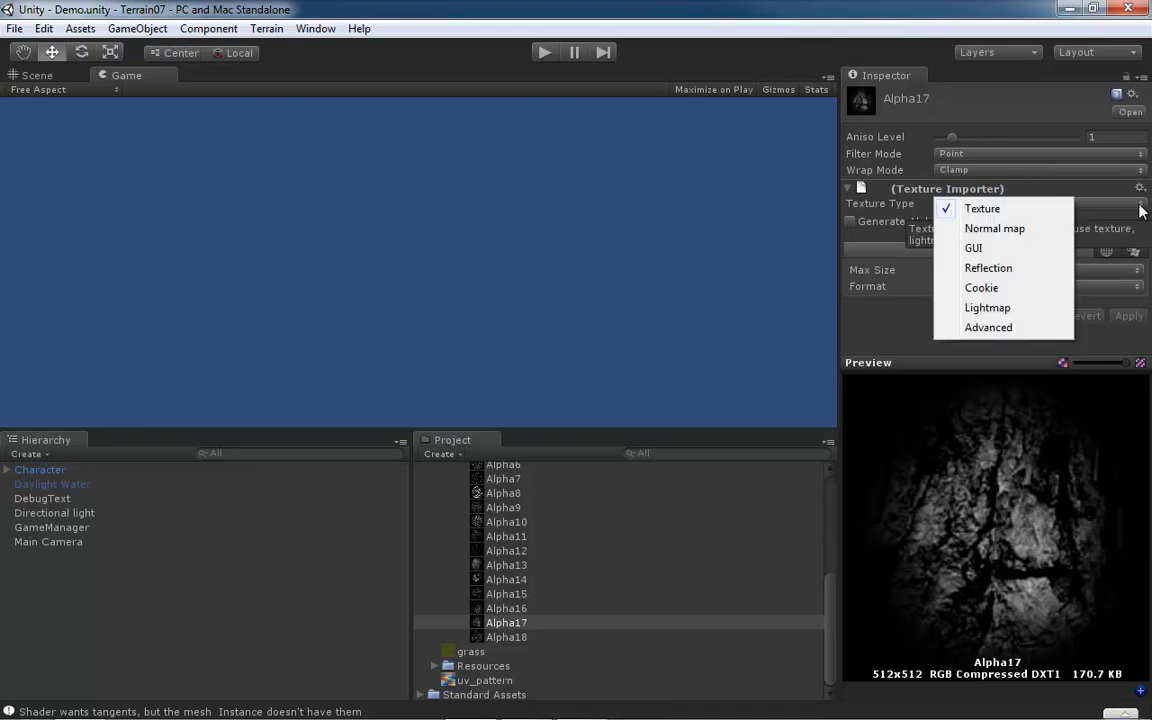
{"action": "left_click", "coordinate": [948, 327]}
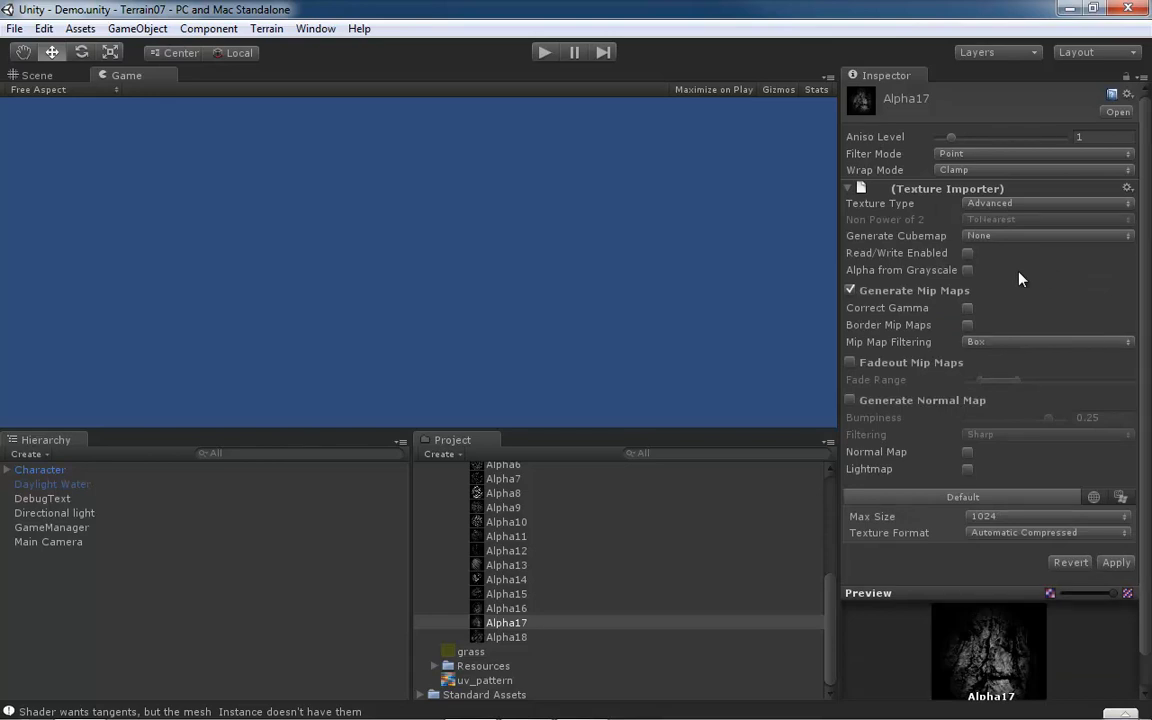
Step: Enable Read/Write and turn off mip maps for Alpha17, limit its max size to 512 and apply the import settings
{"action": "left_click", "coordinate": [850, 291]}
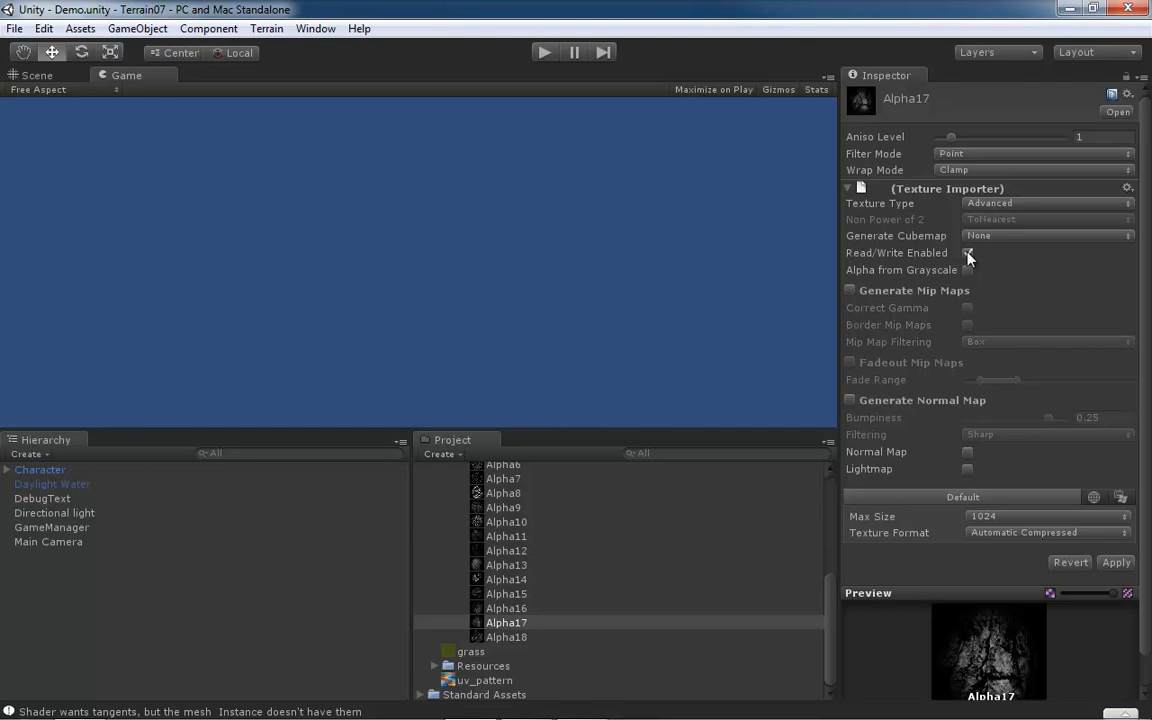
{"action": "left_click", "coordinate": [1125, 519]}
{"action": "left_click", "coordinate": [1017, 603]}
{"action": "left_click", "coordinate": [1116, 562]}
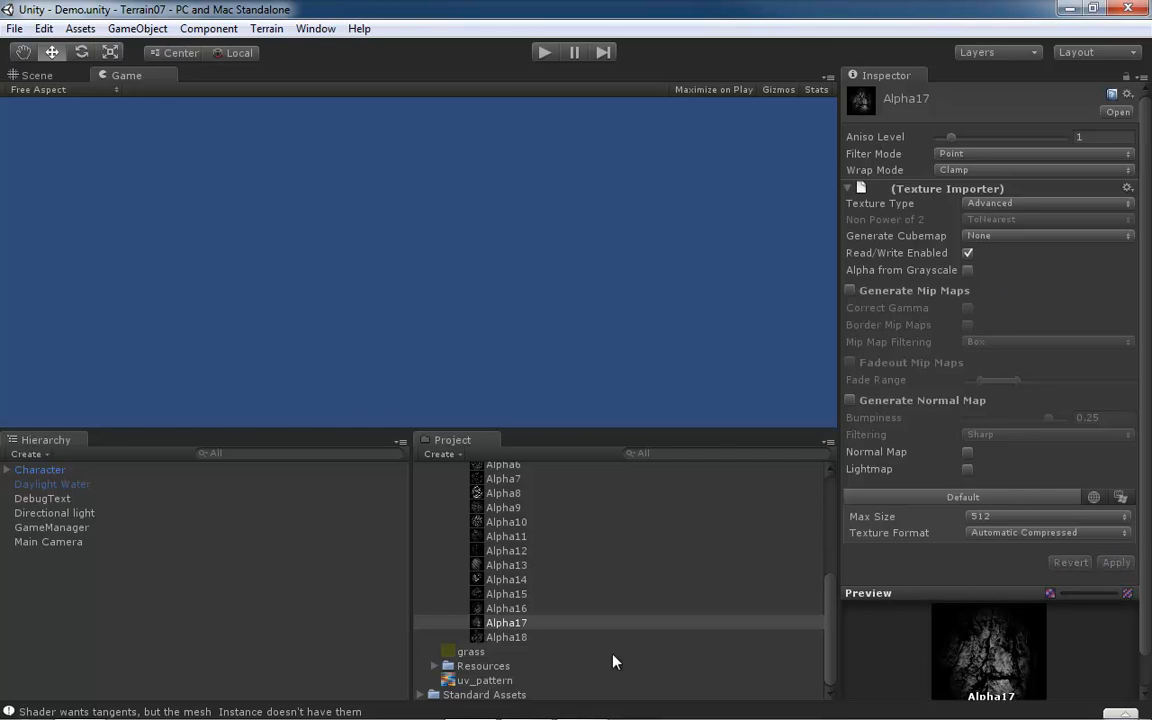
Step: Set the Alpha18 texture's filter mode to Point, wrap mode to Clamp and texture type to Advanced
{"action": "left_click", "coordinate": [527, 640]}
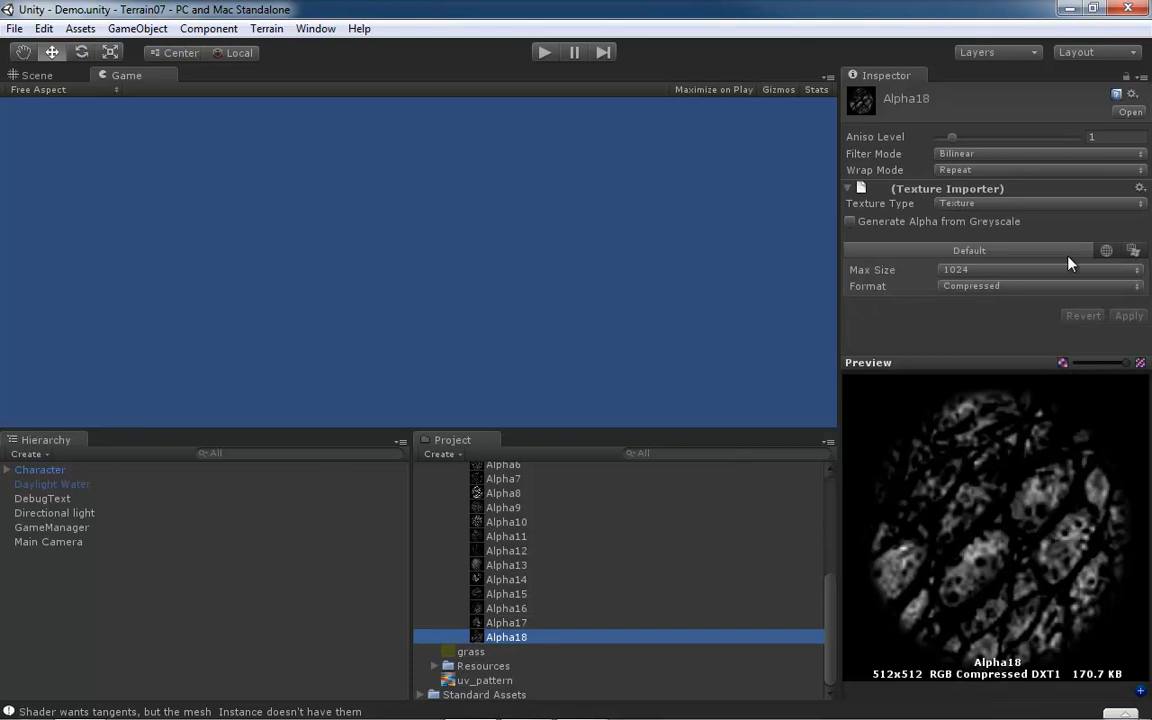
{"action": "left_click", "coordinate": [1139, 155]}
{"action": "left_click", "coordinate": [1011, 162]}
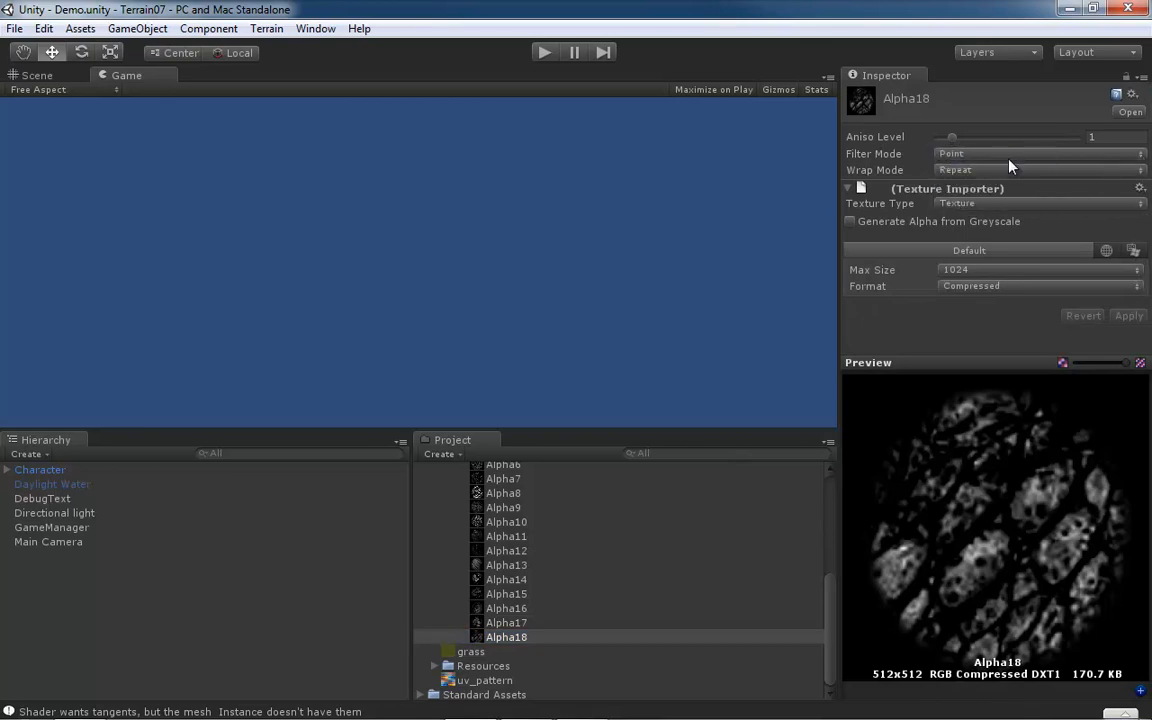
{"action": "left_click", "coordinate": [1139, 170]}
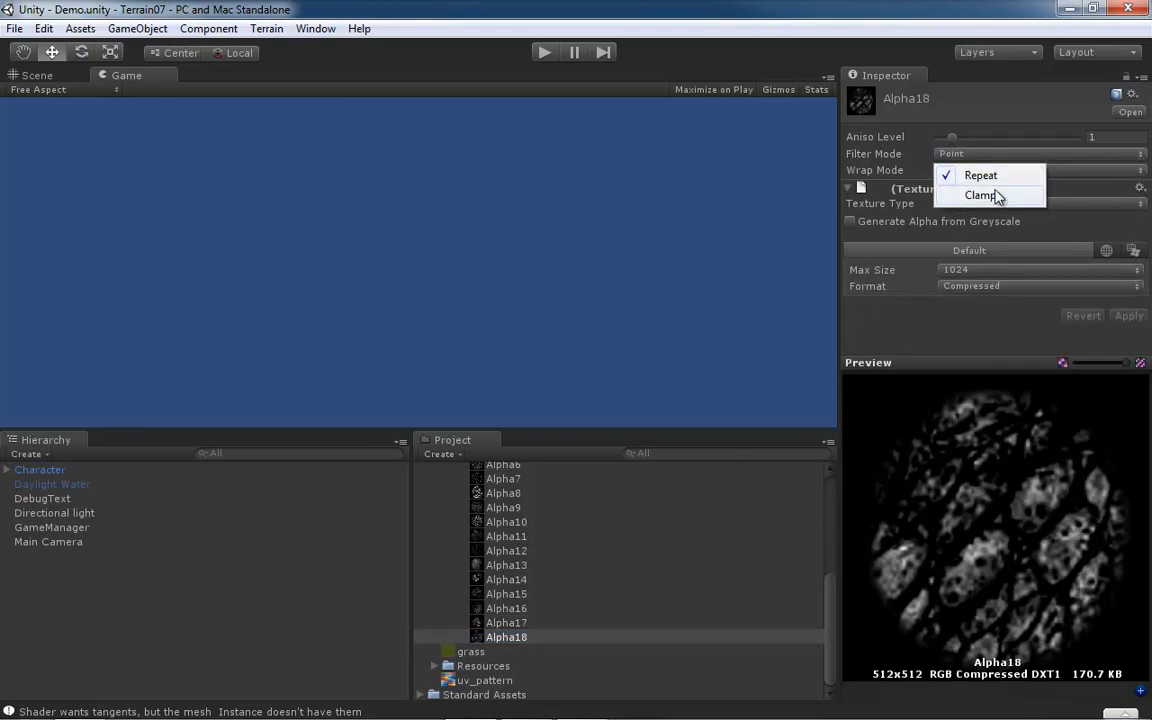
{"action": "left_click", "coordinate": [990, 198]}
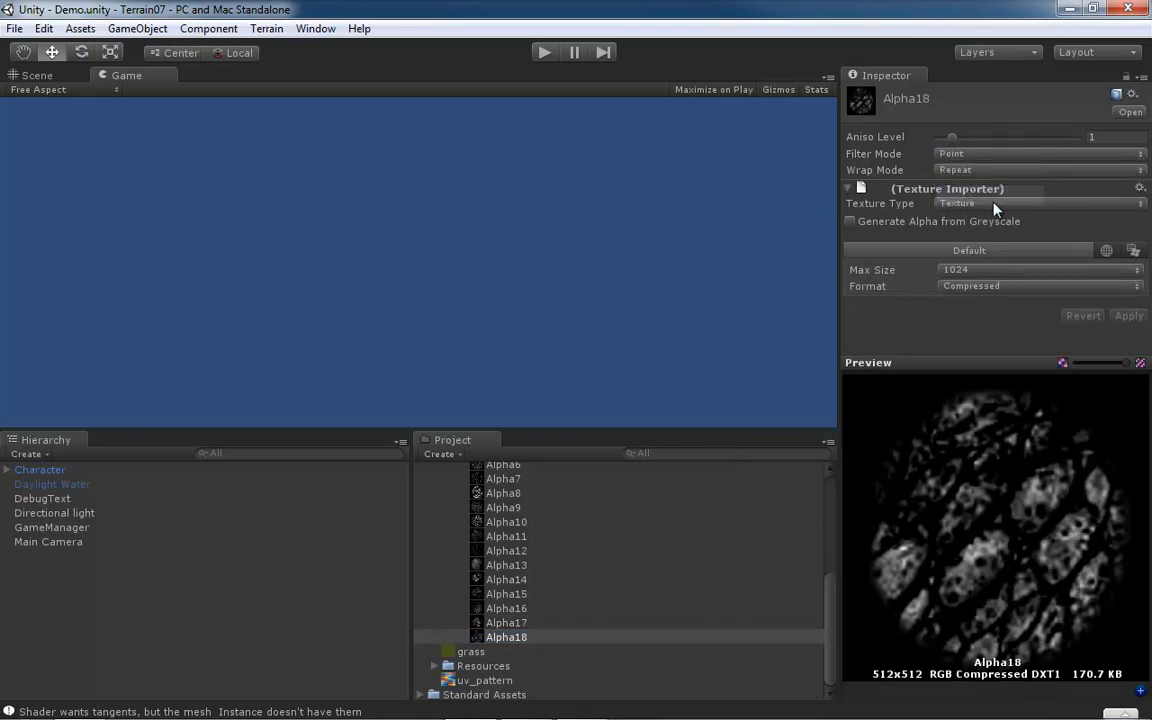
{"action": "left_click", "coordinate": [1139, 204]}
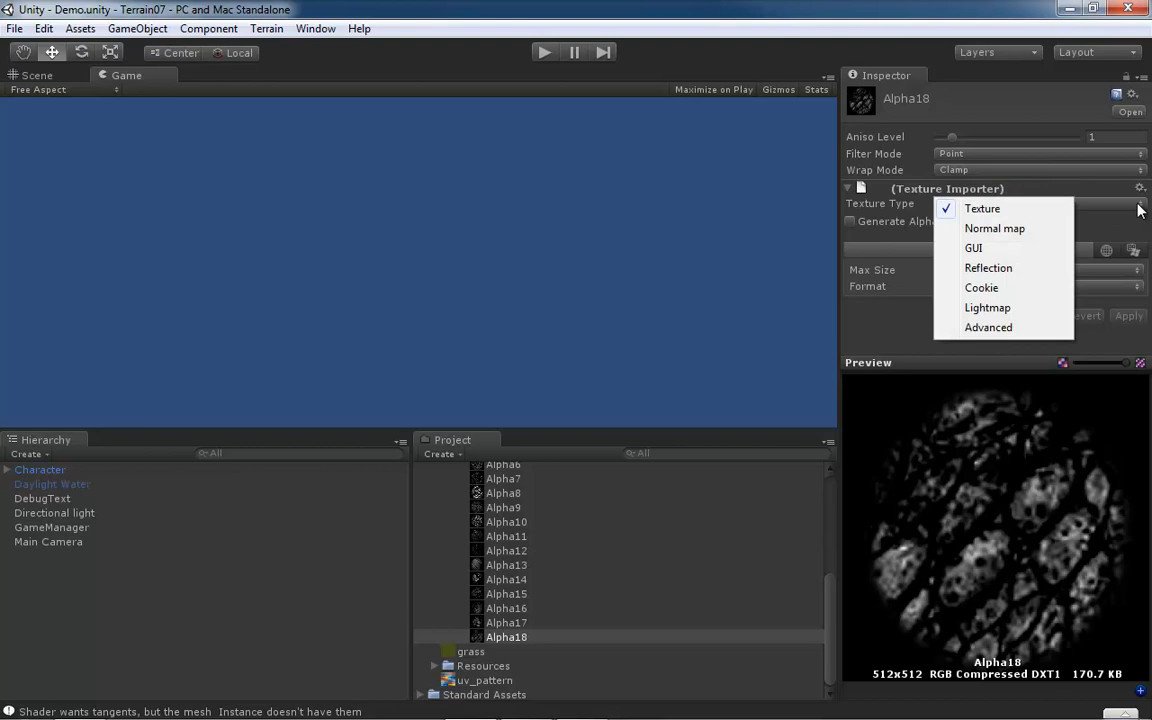
{"action": "left_click", "coordinate": [990, 328]}
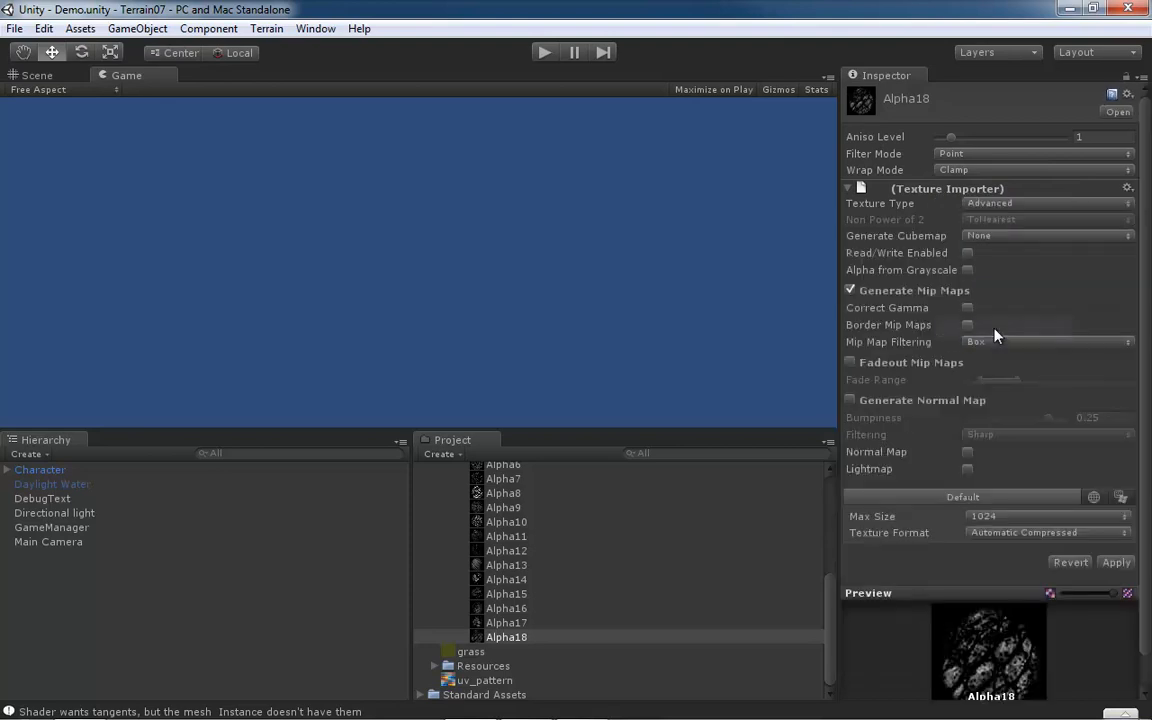
Step: Enable Read/Write and turn off mip maps for Alpha18, limit its max size to 512 and apply the import settings
{"action": "left_click", "coordinate": [850, 291]}
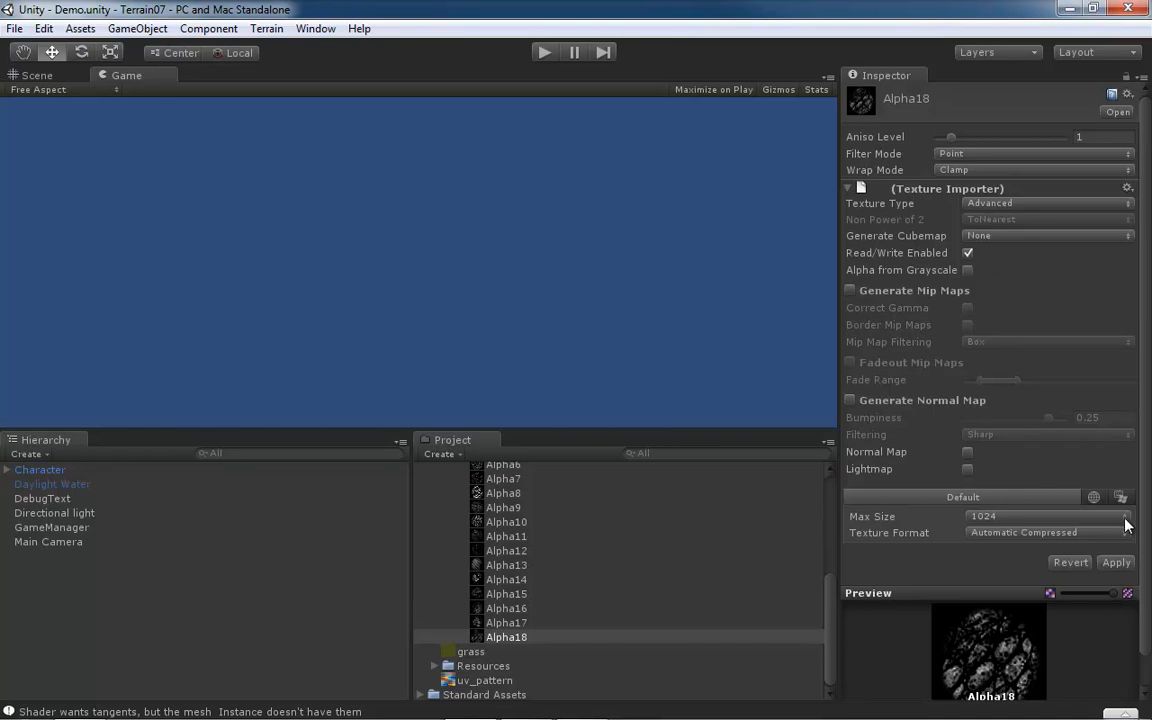
{"action": "left_click", "coordinate": [1020, 516]}
{"action": "left_click", "coordinate": [1005, 601]}
{"action": "left_click", "coordinate": [1115, 563]}
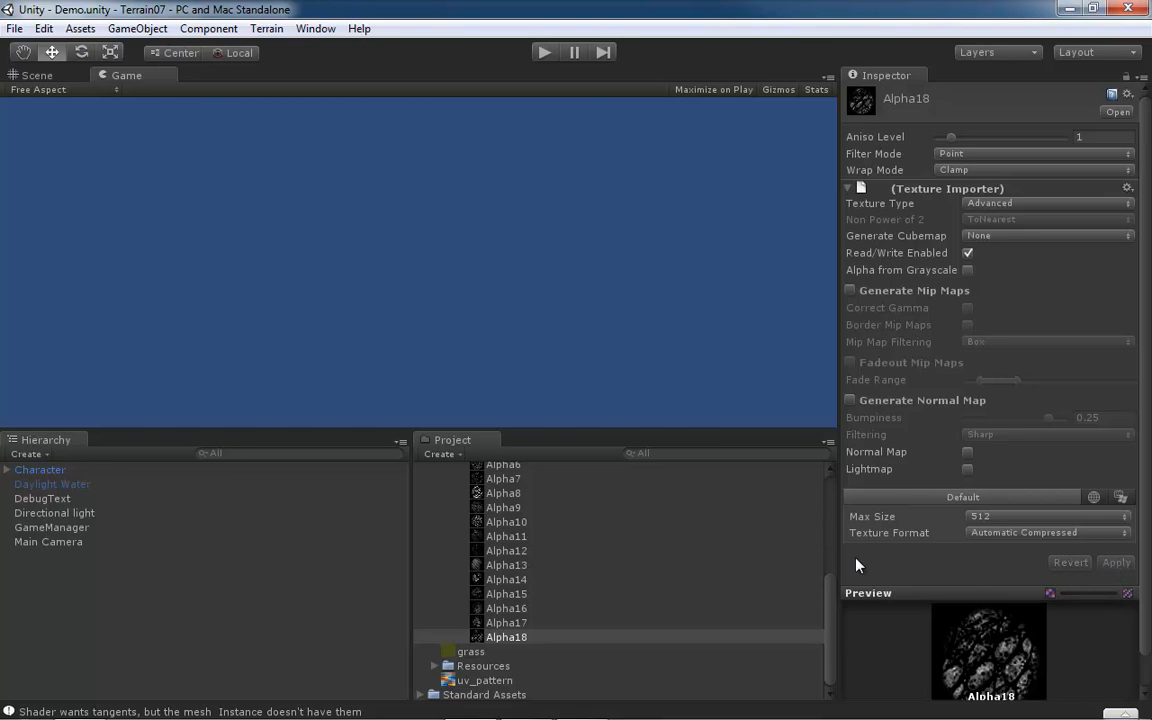
Step: Check the import settings of the brush textures one by one from Alpha0 to Alpha8, comparing Alpha8 with Alpha7
{"action": "left_click_drag", "start_coordinate": [828, 594], "coordinate": [829, 528]}
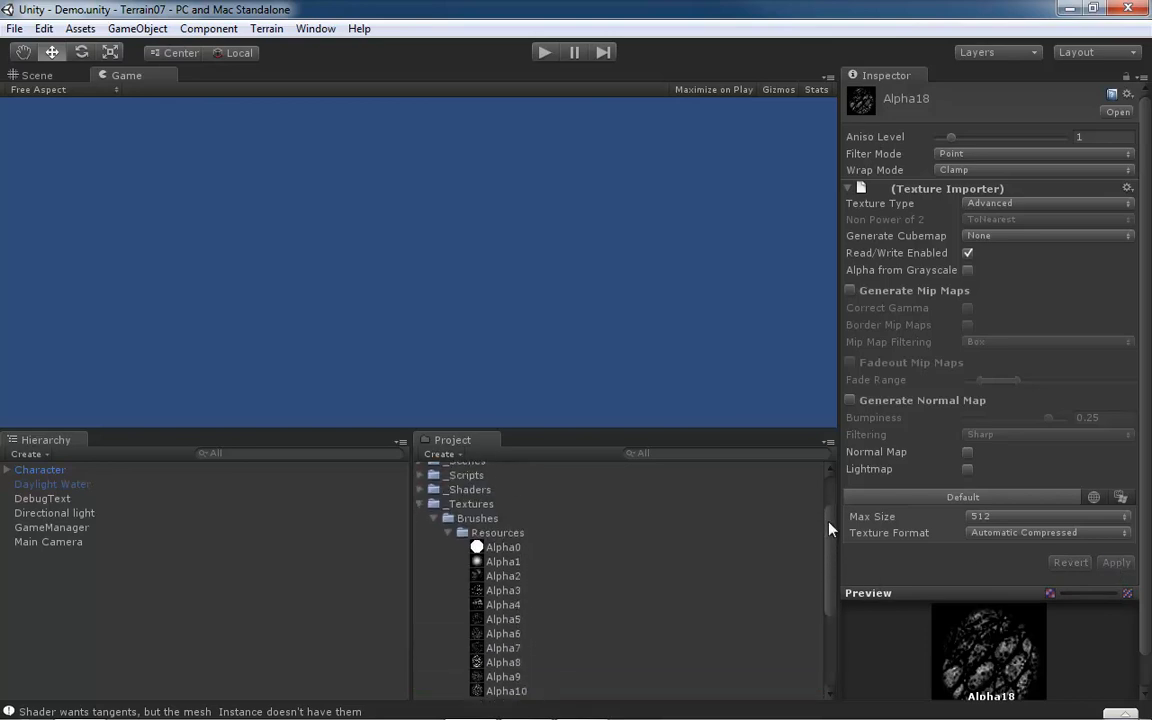
{"action": "left_click", "coordinate": [513, 550]}
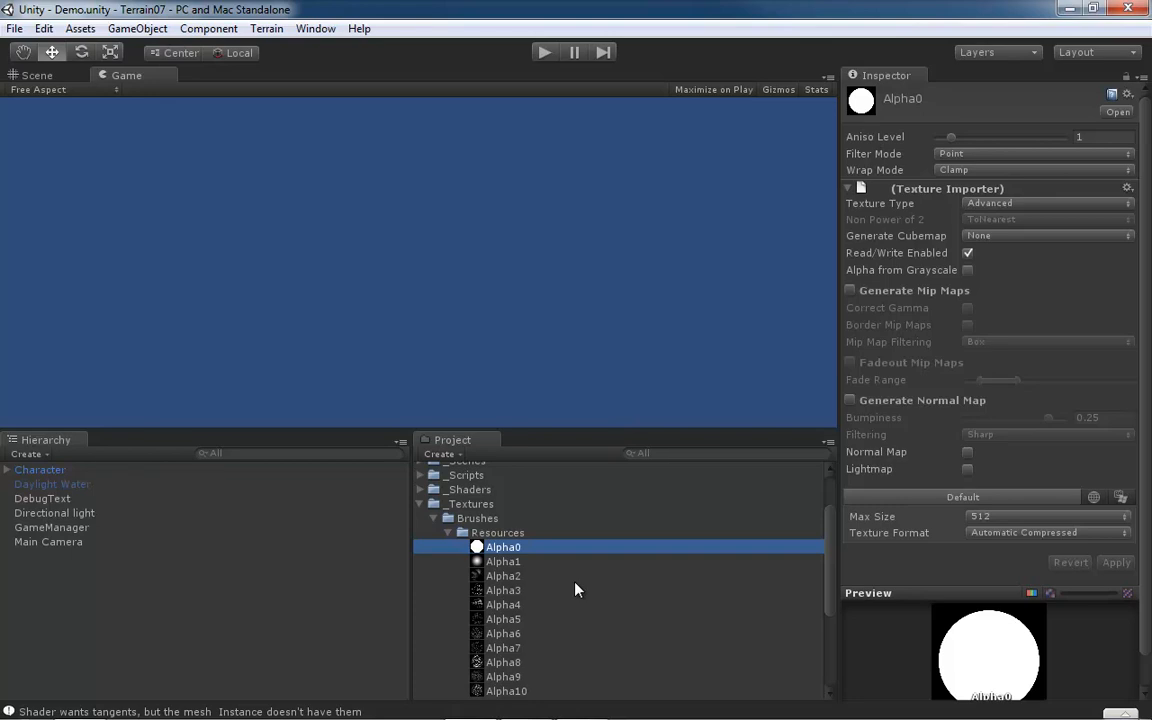
{"action": "key", "text": "Down"}
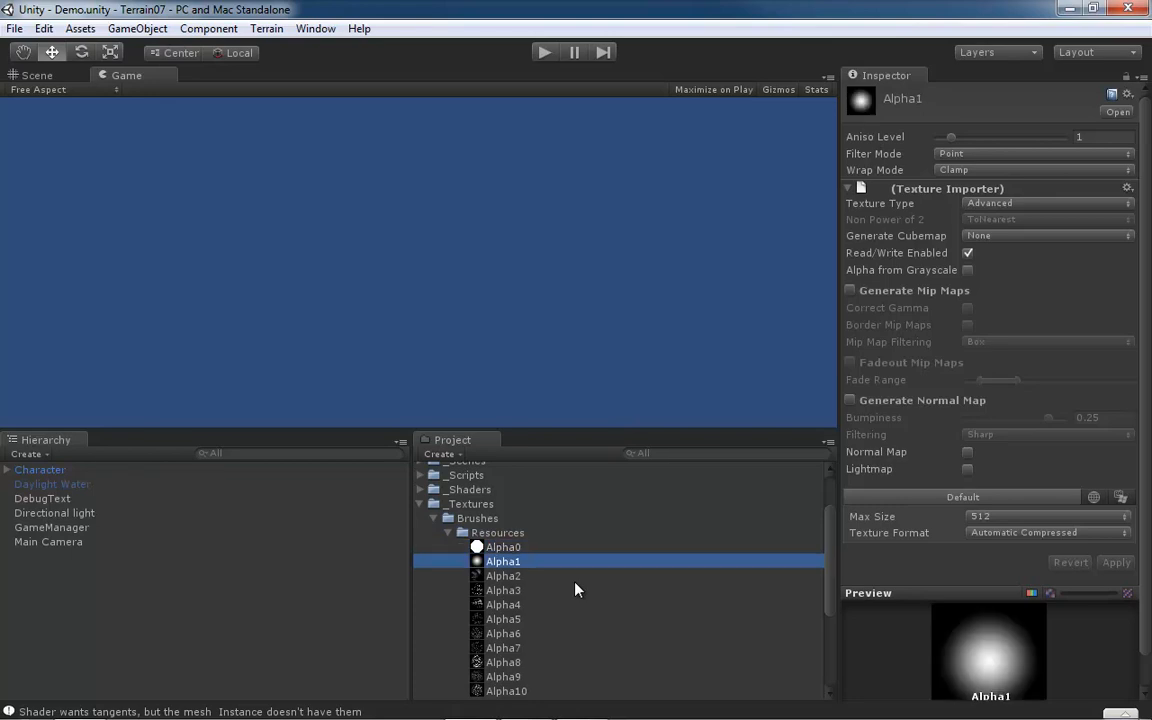
{"action": "key", "text": "Down"}
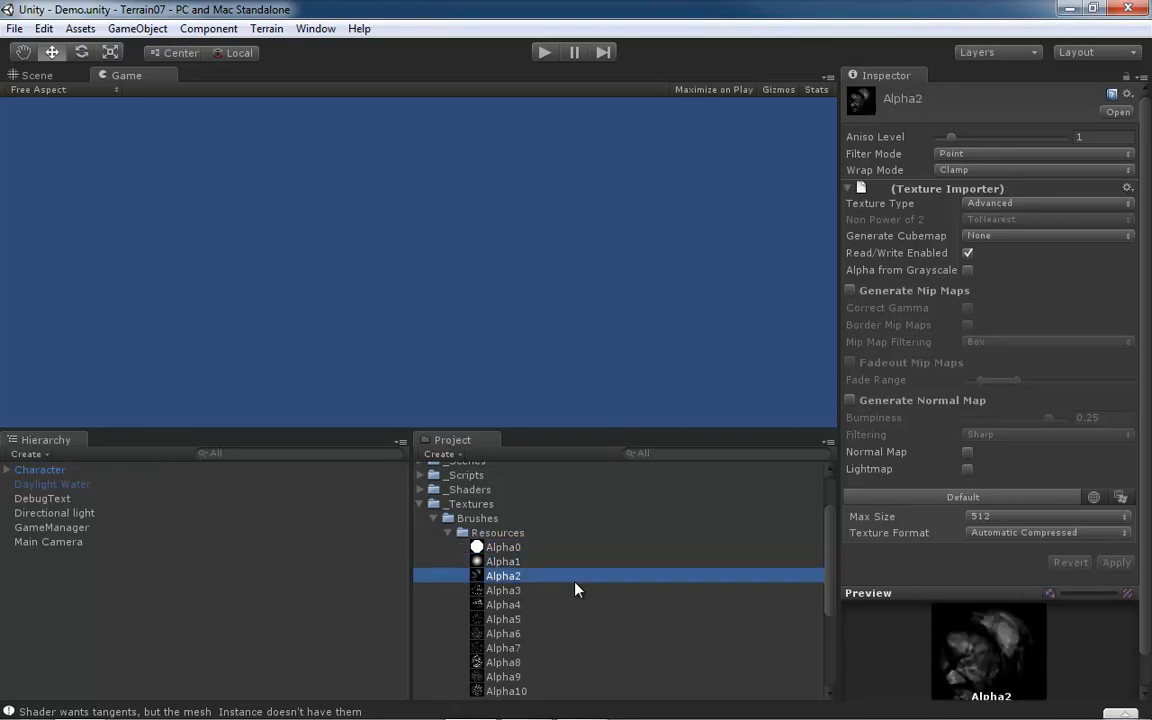
{"action": "key", "text": "Down"}
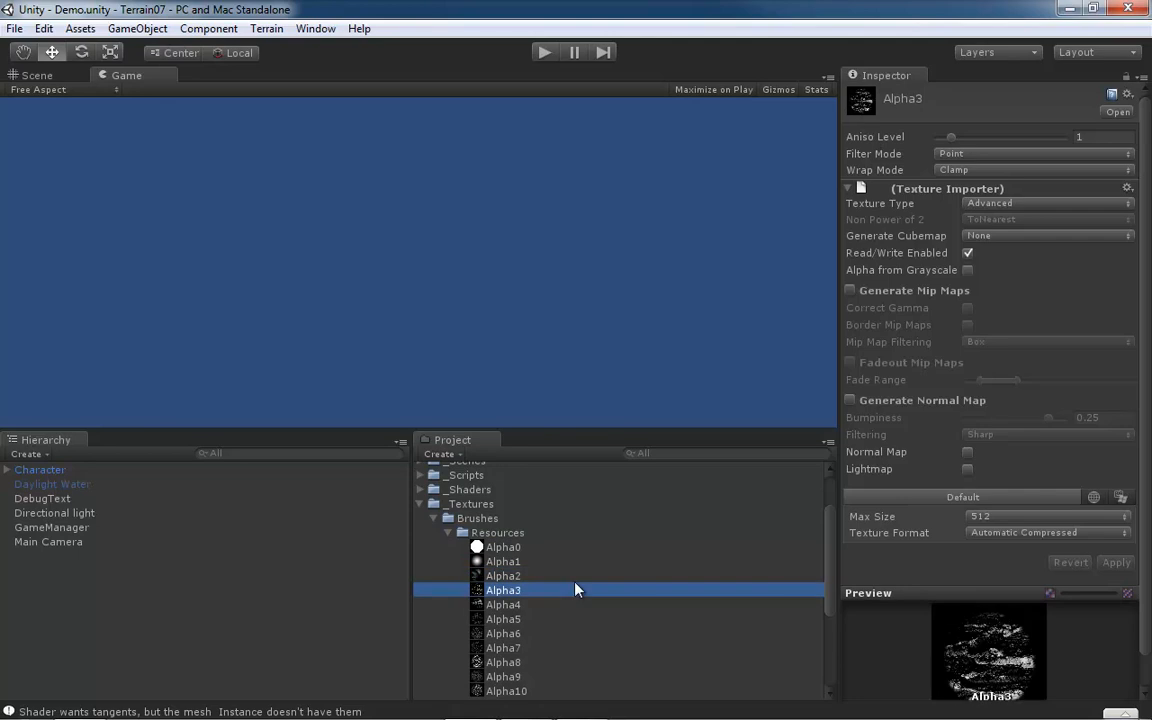
{"action": "key", "text": "Down"}
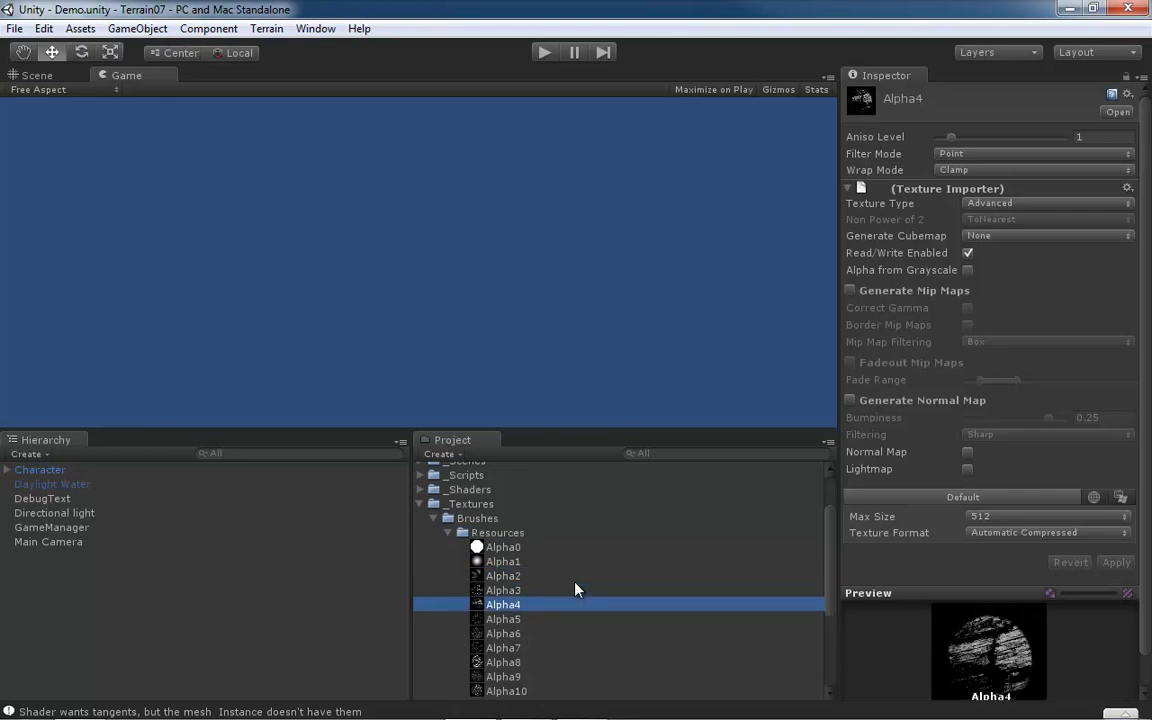
{"action": "key", "text": "Down"}
{"action": "key", "text": "Down"}
{"action": "key", "text": "Down"}
{"action": "key", "text": "Down"}
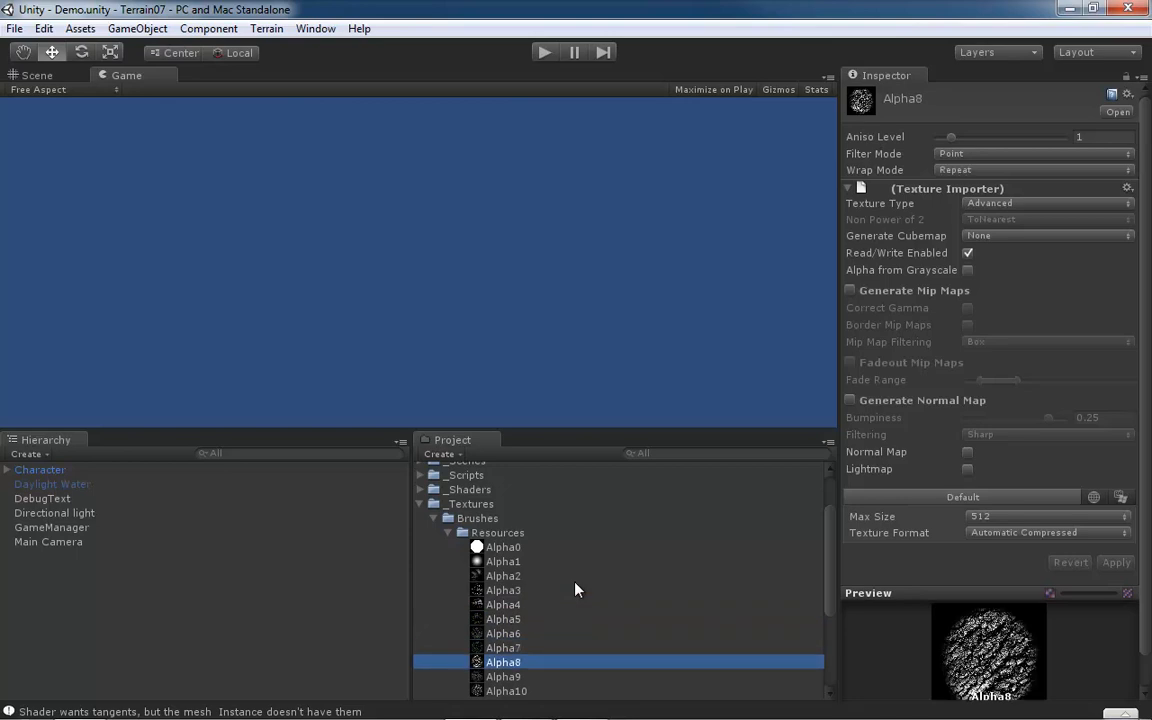
{"action": "key", "text": "Up"}
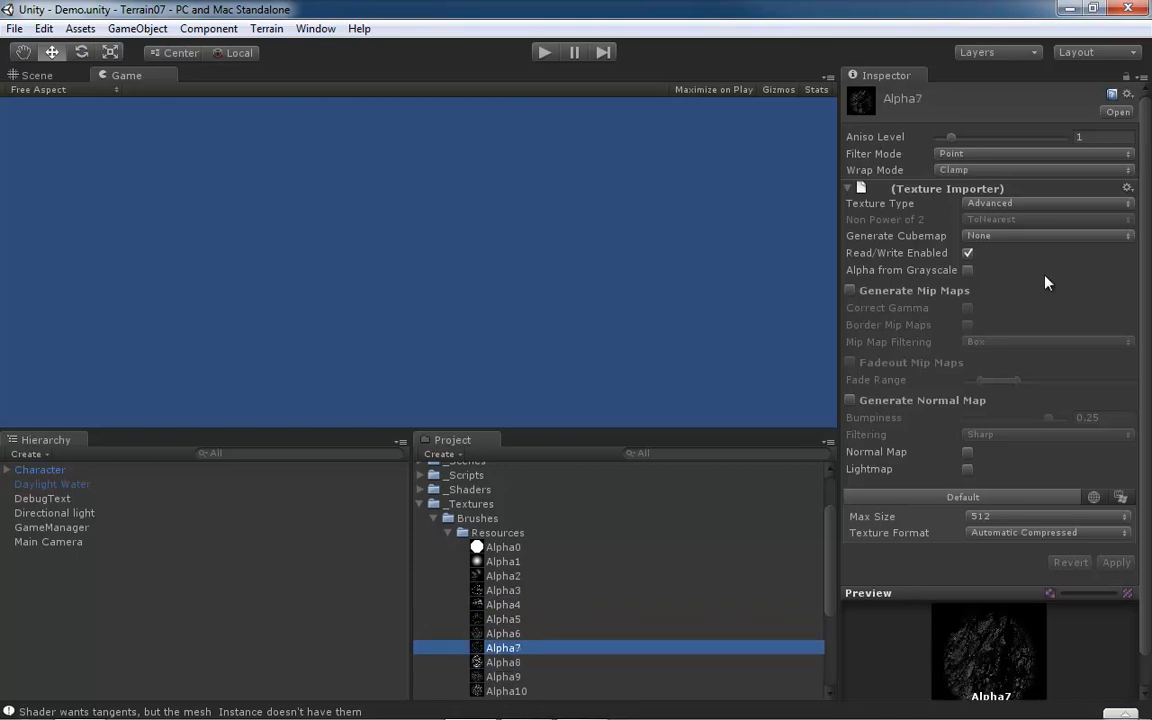
{"action": "key", "text": "Down"}
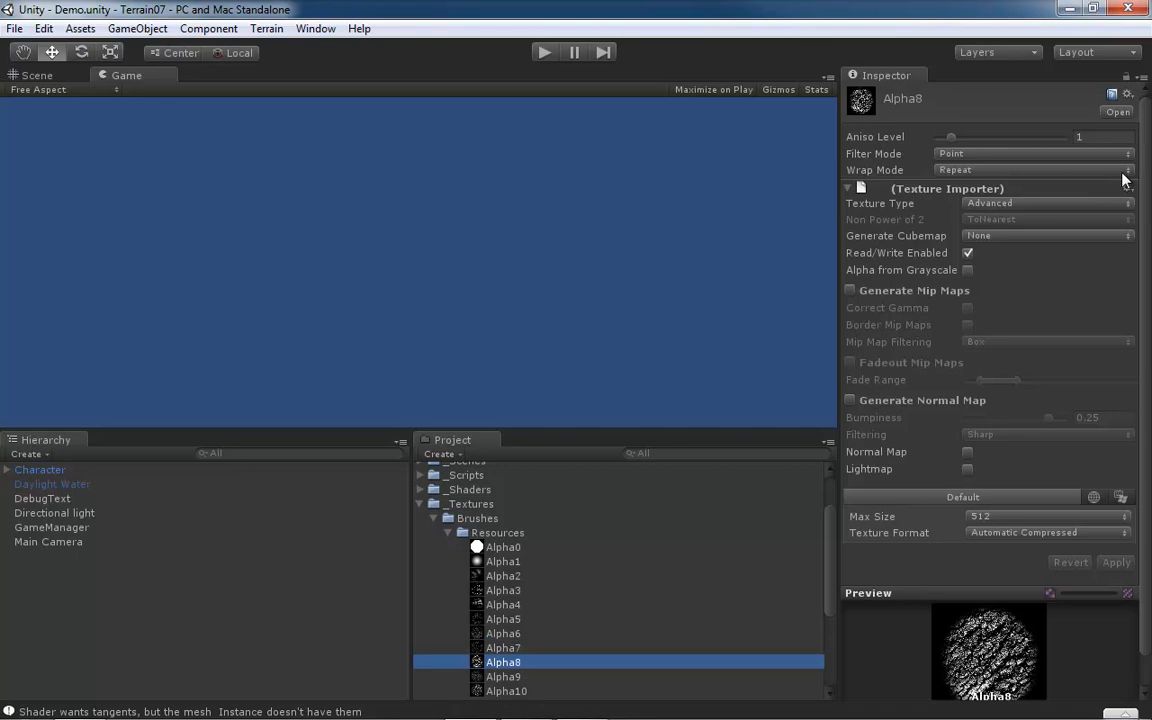
Step: Recheck the import settings of the brush textures from Alpha7 back to Alpha1 and forward again to Alpha7
{"action": "key", "text": "Up"}
{"action": "key", "text": "Up"}
{"action": "key", "text": "Up"}
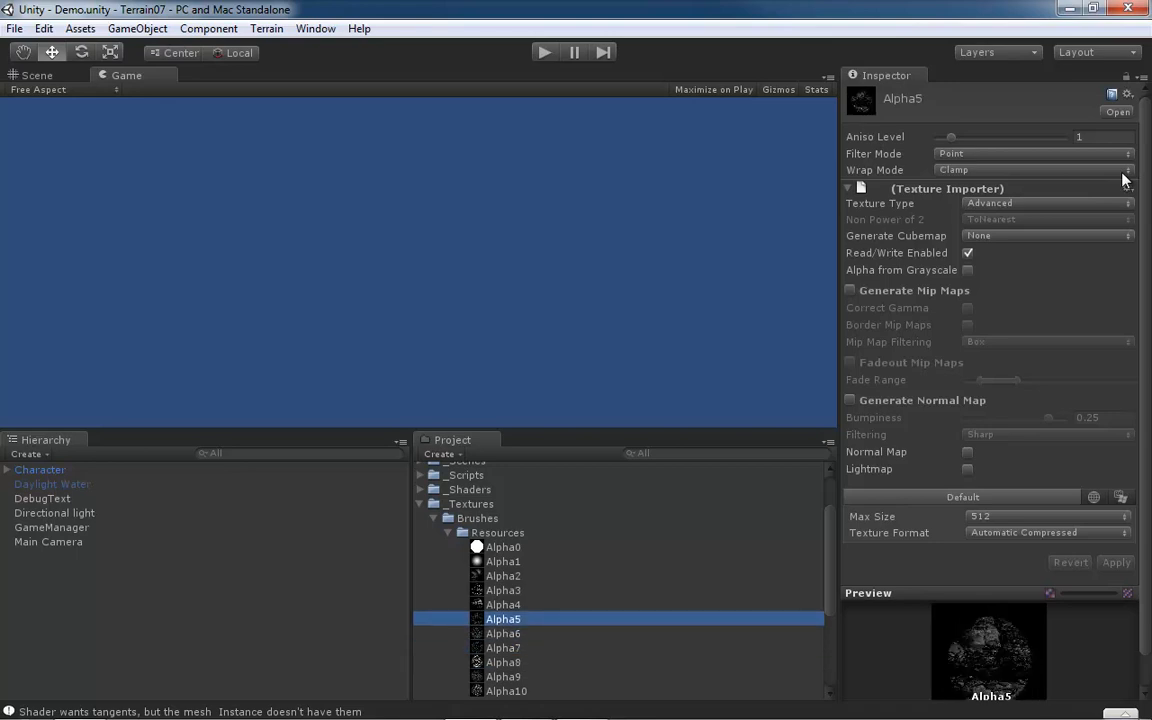
{"action": "key", "text": "Up"}
{"action": "key", "text": "Up"}
{"action": "key", "text": "Up"}
{"action": "key", "text": "Up"}
{"action": "key", "text": "Down"}
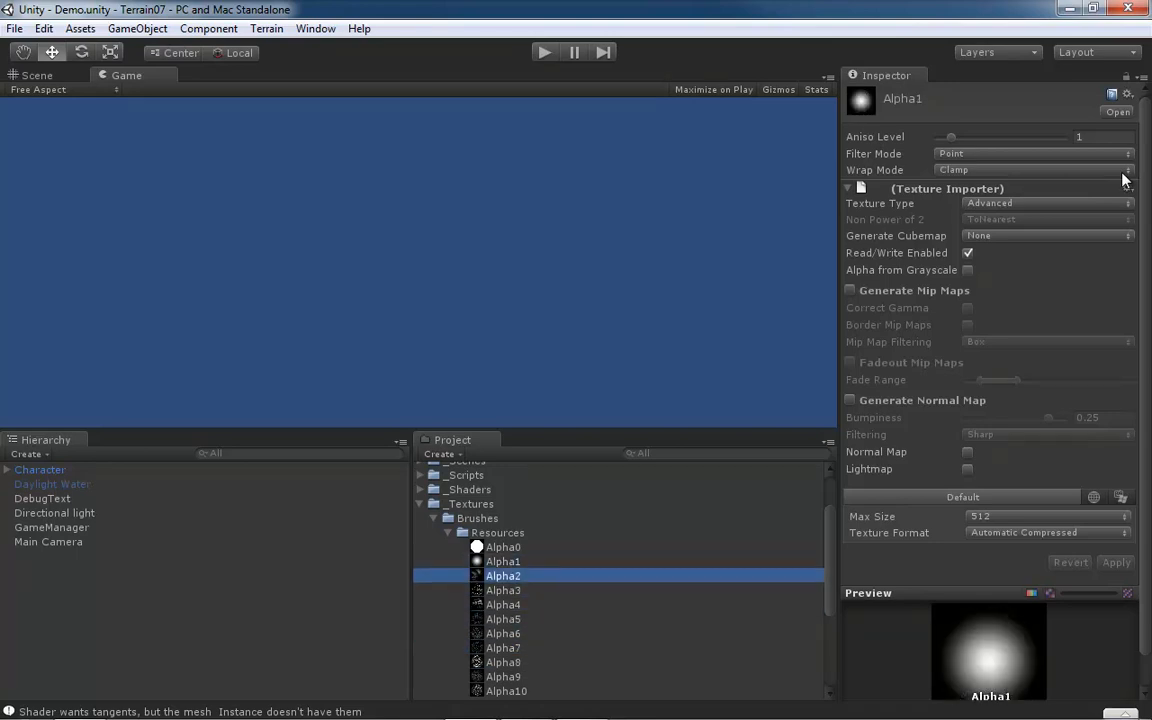
{"action": "key", "text": "Down"}
{"action": "key", "text": "Down"}
{"action": "key", "text": "Down"}
{"action": "key", "text": "Down"}
{"action": "key", "text": "Down"}
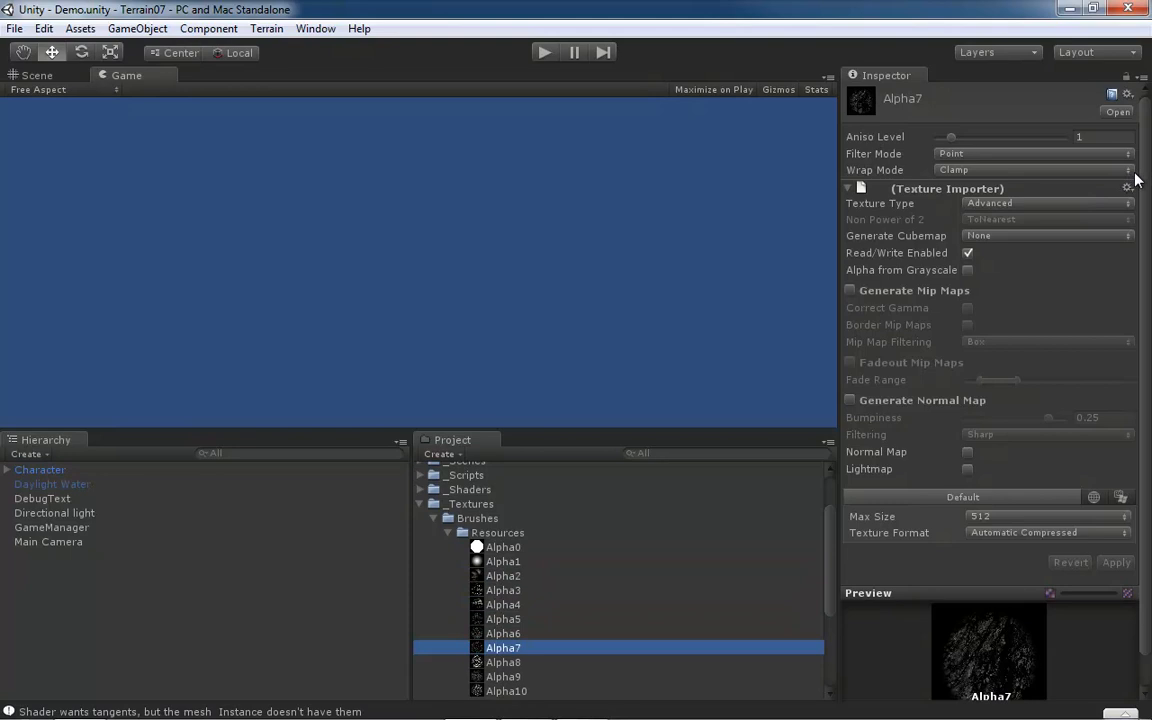
Step: Set the Alpha8 texture's wrap mode to Clamp
{"action": "key", "text": "Down"}
{"action": "left_click", "coordinate": [1115, 170]}
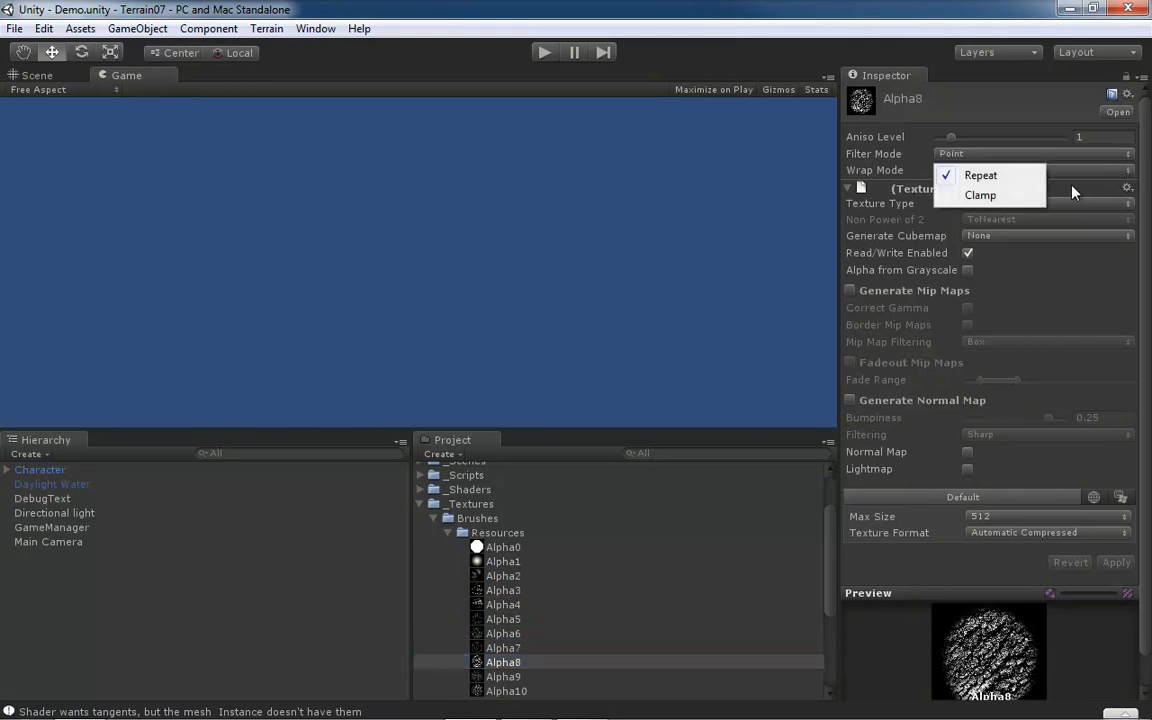
{"action": "left_click", "coordinate": [982, 195]}
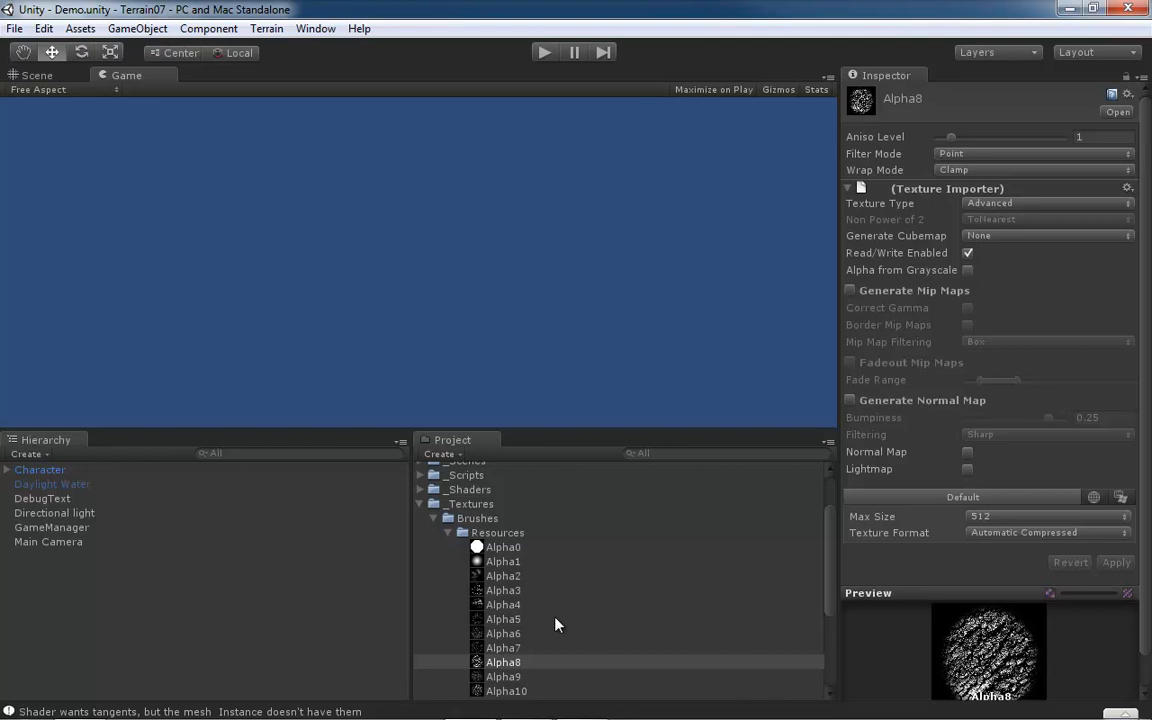
Step: Check the import settings of the remaining brush textures one by one from Alpha9 to Alpha18
{"action": "left_click", "coordinate": [513, 681]}
{"action": "key", "text": "Down"}
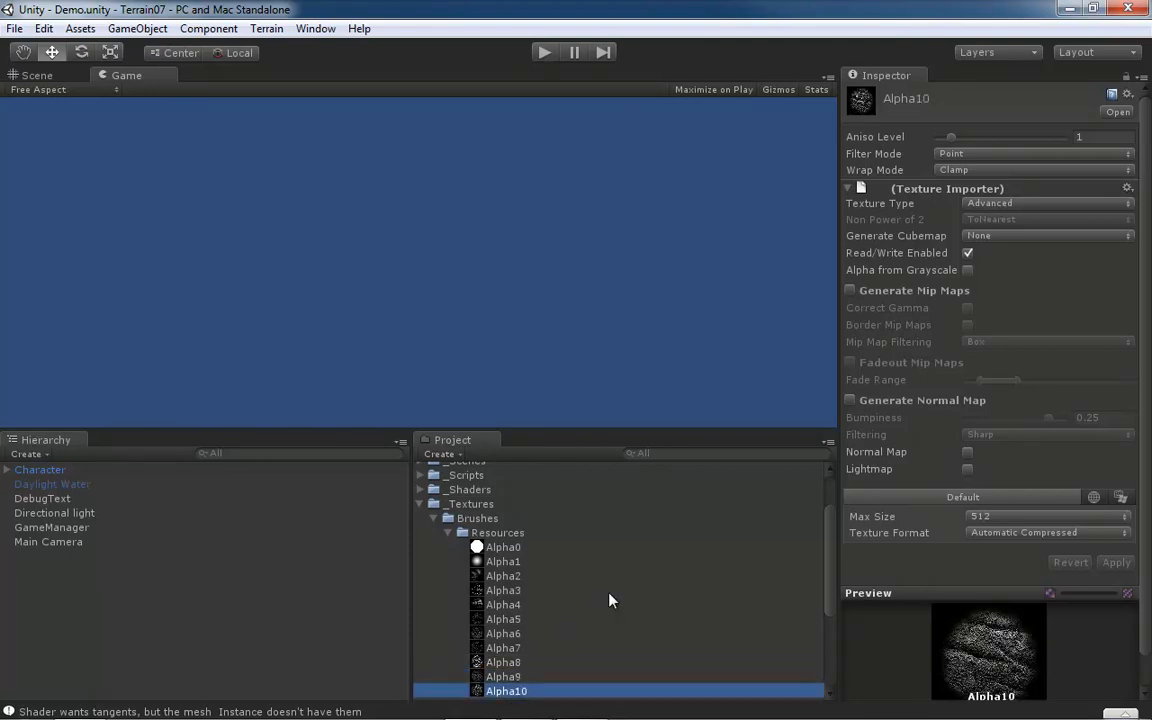
{"action": "key", "text": "Down"}
{"action": "key", "text": "Down"}
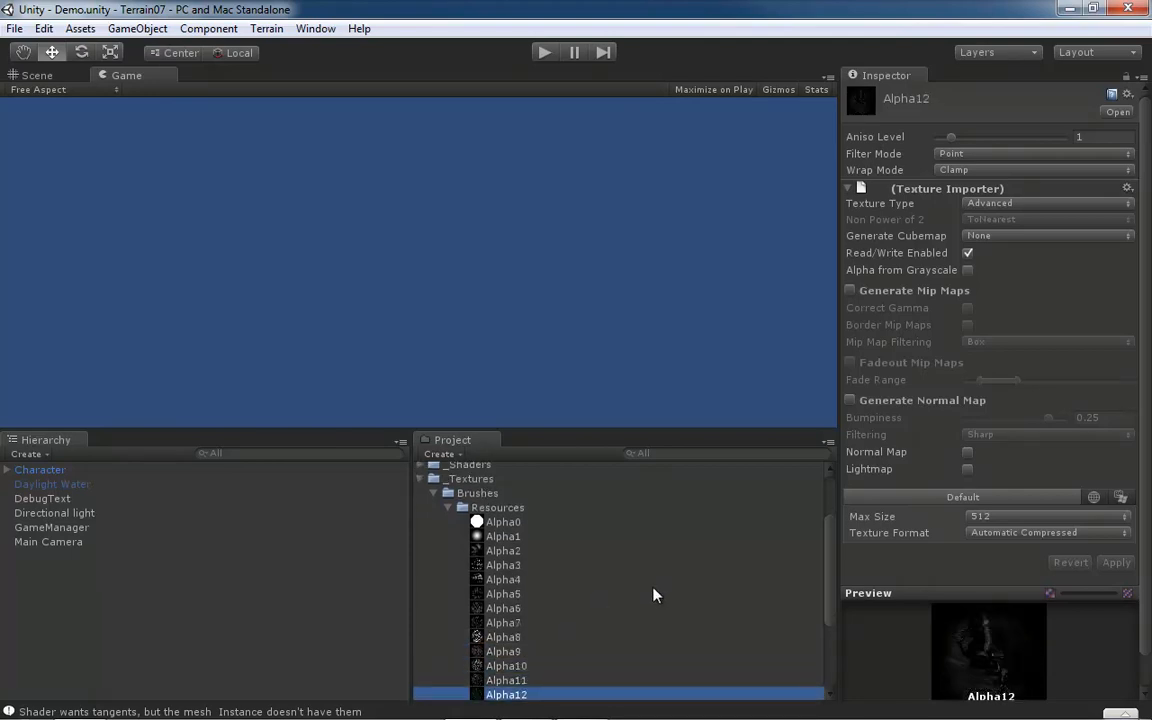
{"action": "key", "text": "Down"}
{"action": "key", "text": "Down"}
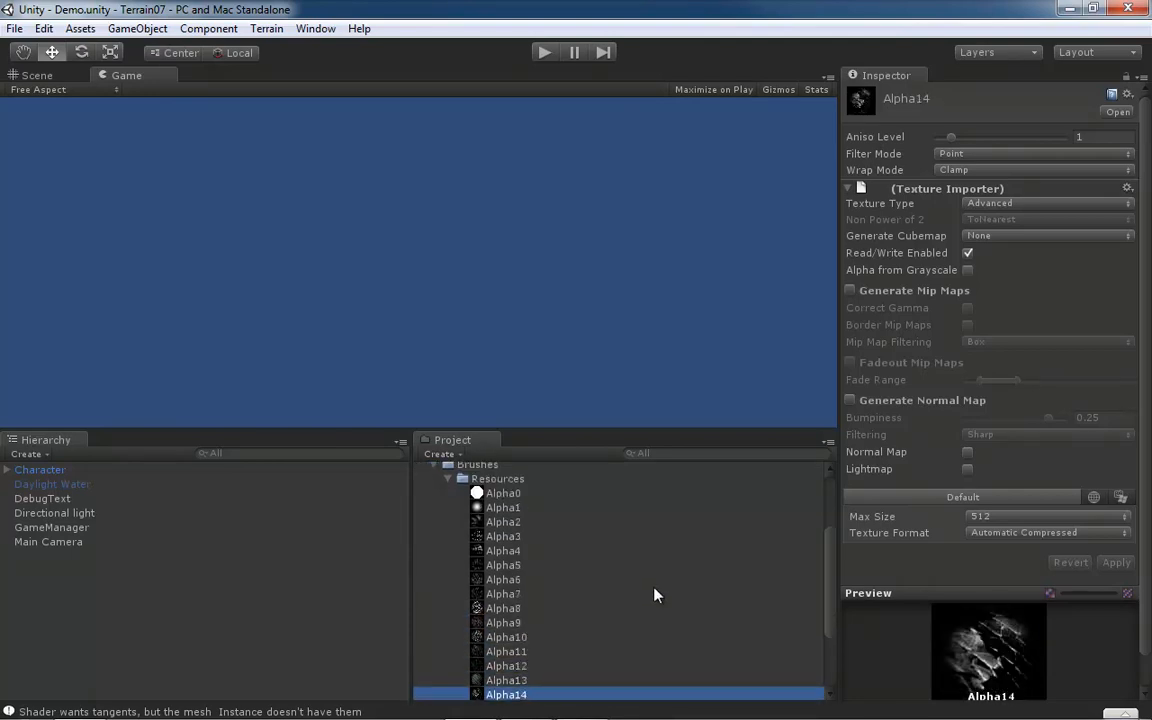
{"action": "key", "text": "Down"}
{"action": "key", "text": "Up"}
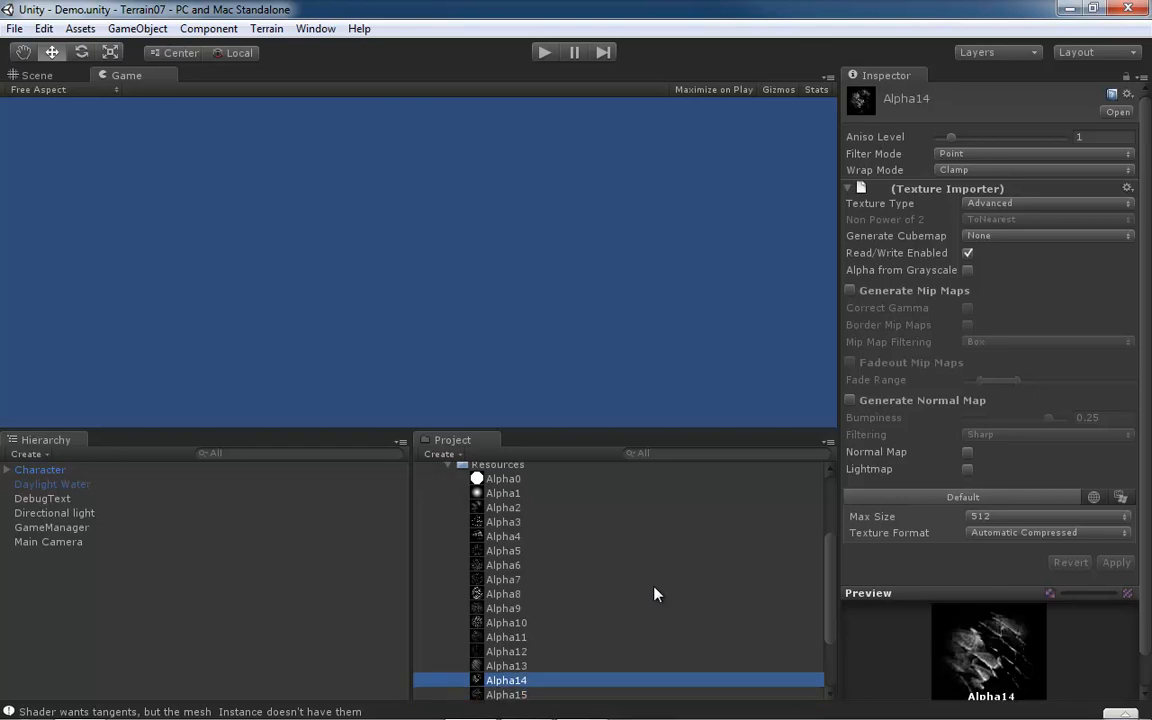
{"action": "key", "text": "Down"}
{"action": "key", "text": "Down"}
{"action": "key", "text": "Down"}
{"action": "key", "text": "Down"}
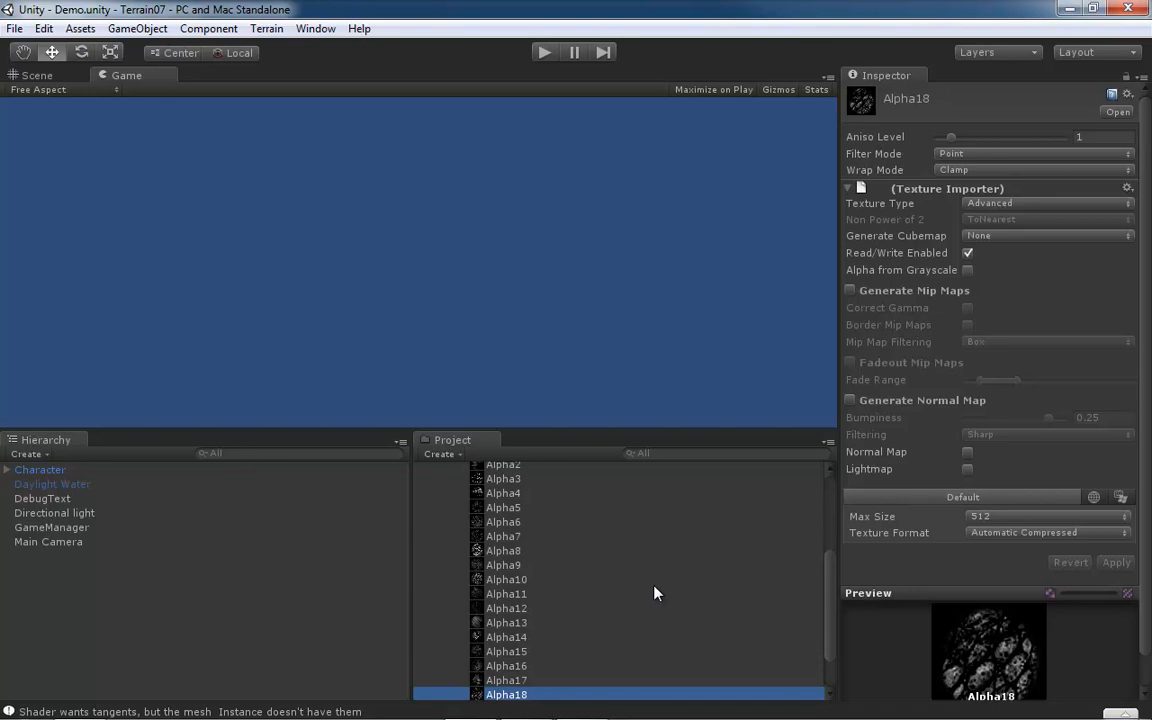
{"action": "key", "text": "Down"}
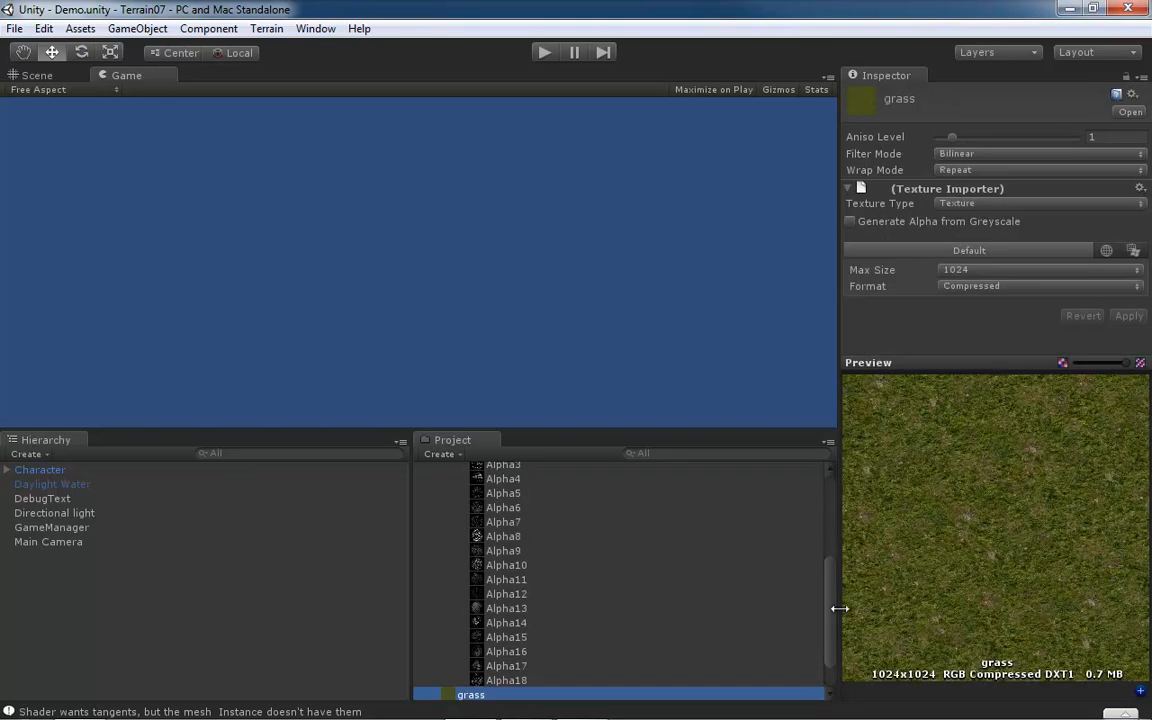
Step: Collapse the Resources folder under Brushes, select it and expand it again to review its list of alpha textures
{"action": "left_click_drag", "start_coordinate": [829, 599], "coordinate": [836, 565]}
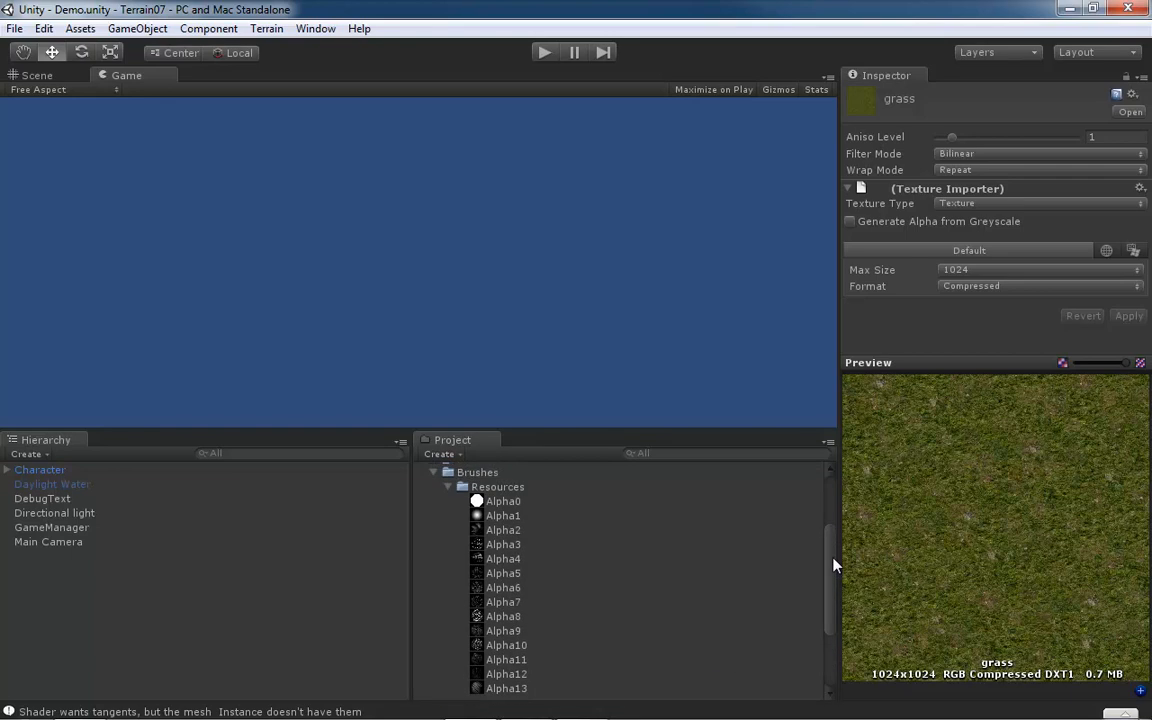
{"action": "left_click", "coordinate": [449, 487]}
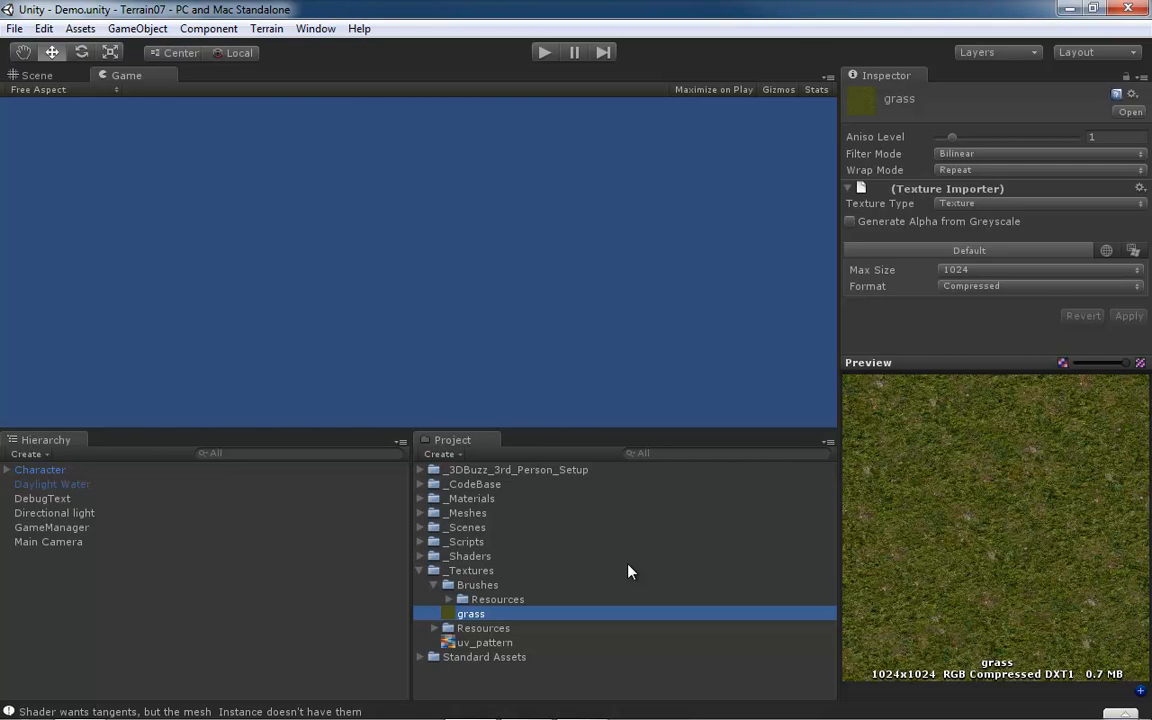
{"action": "left_click", "coordinate": [480, 600]}
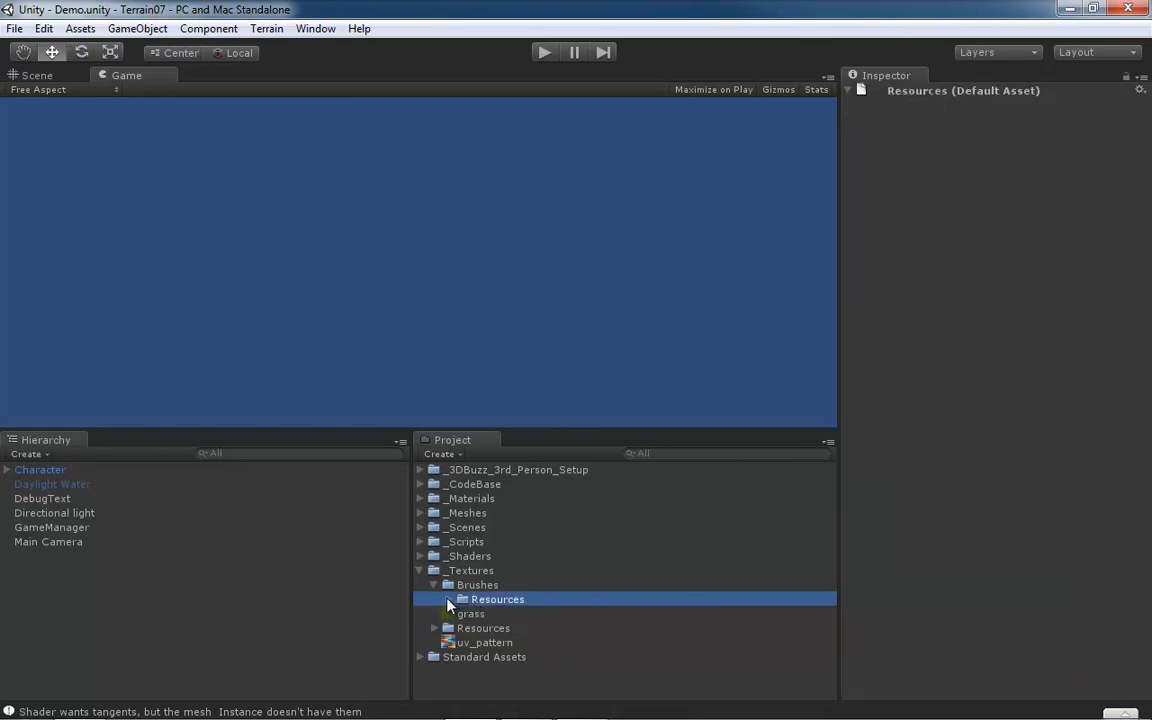
{"action": "left_click", "coordinate": [449, 600]}
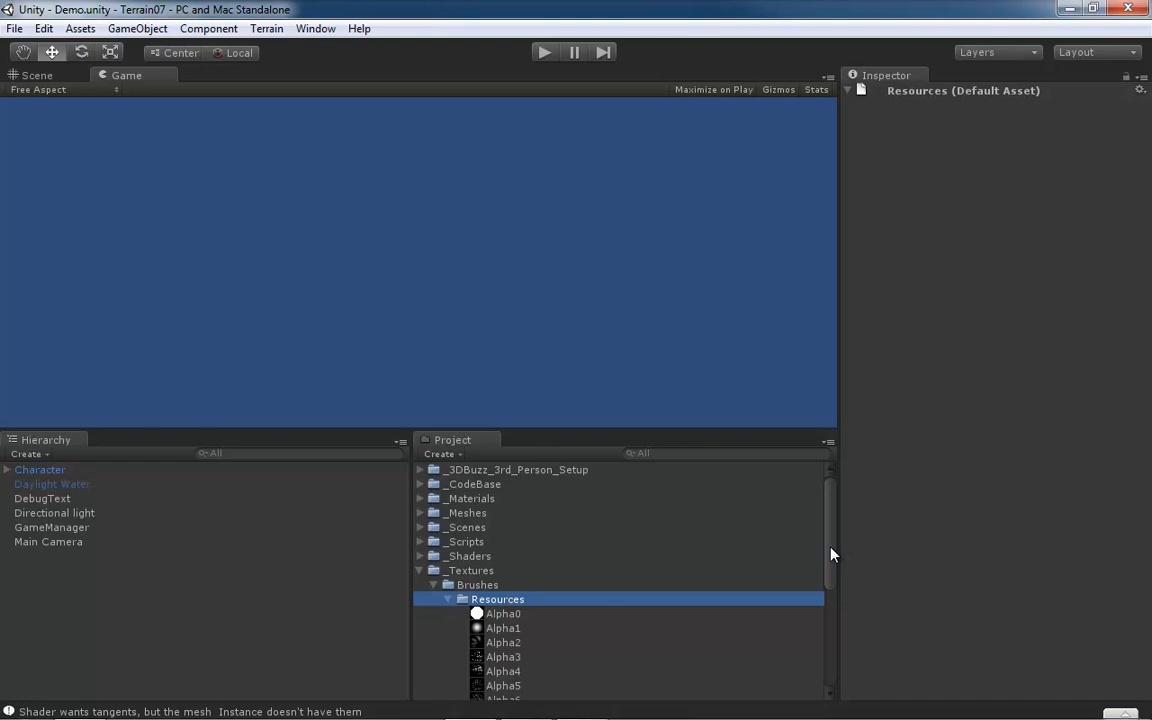
{"action": "left_click_drag", "start_coordinate": [831, 555], "coordinate": [831, 608]}
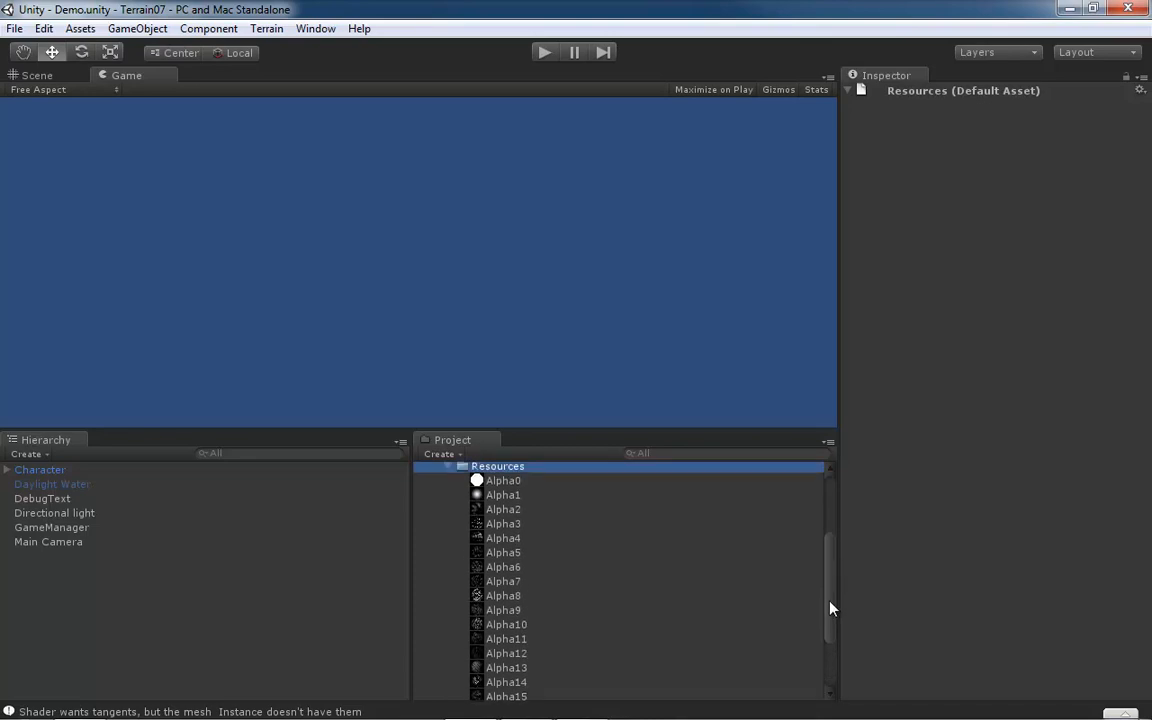